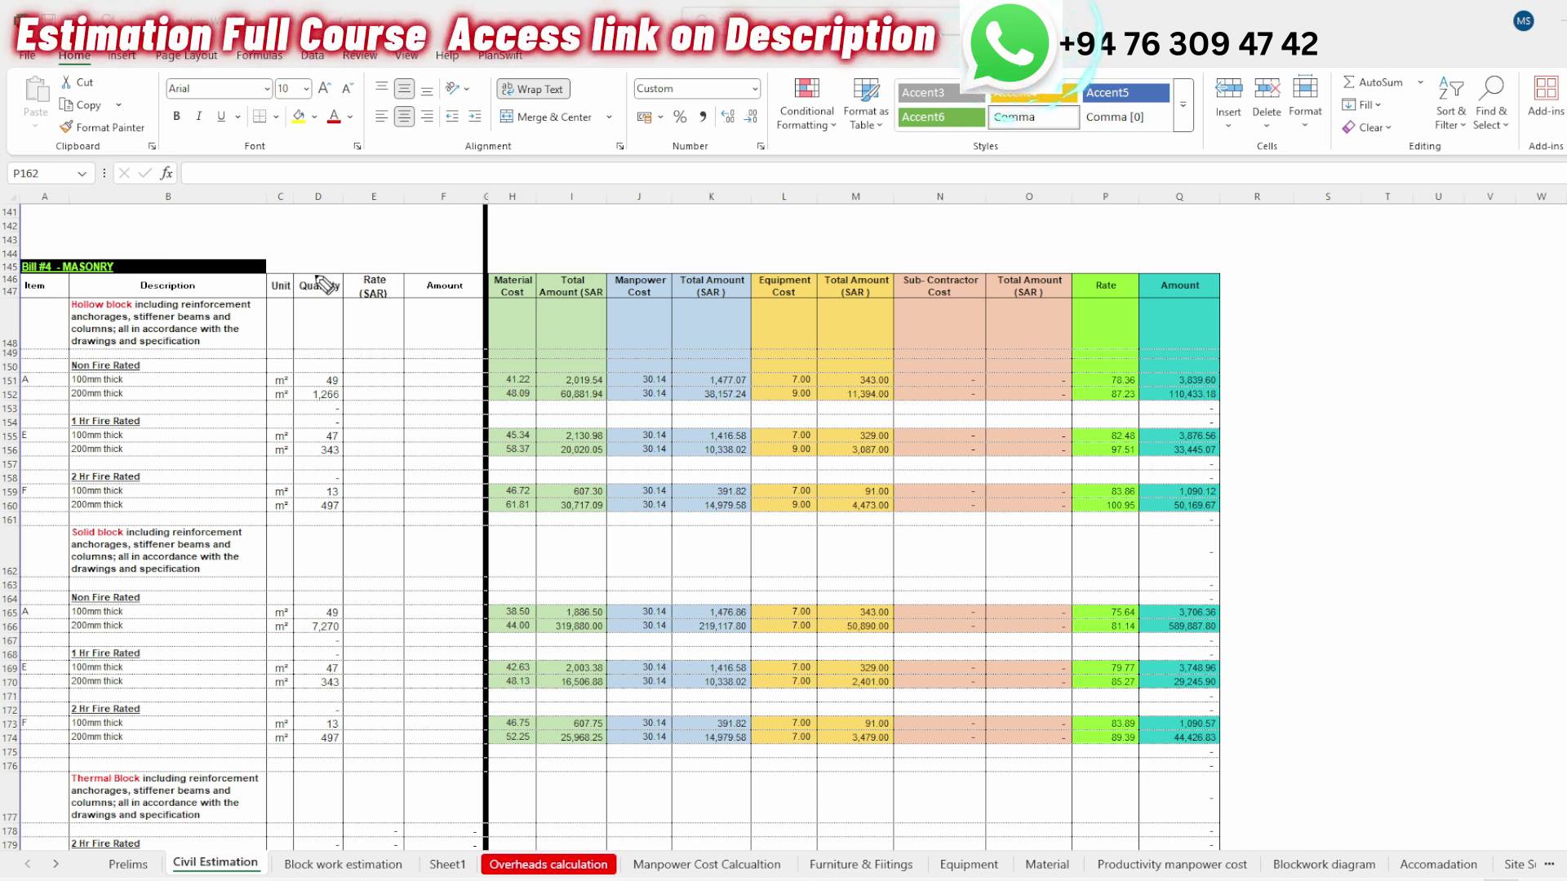
- Circle the Hollow block, Solid block and Thermal Block headings in the masonry bill with the pen, and clear the ink
drag(186, 310, 173, 320)
drag(184, 310, 75, 303)
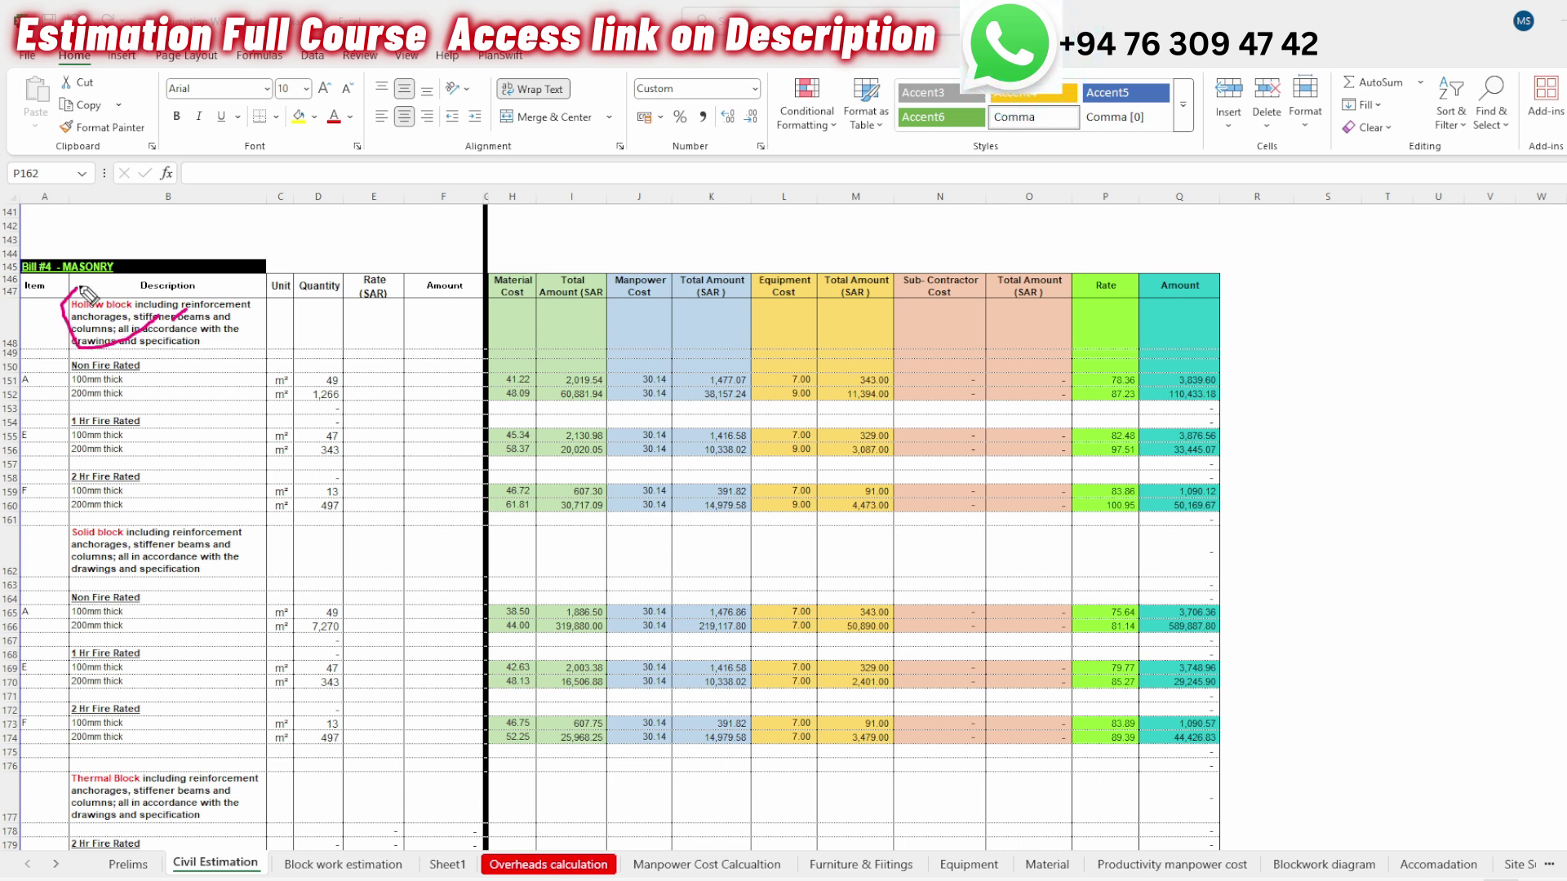
mouse_move(161, 518)
mouse_down()
mouse_move(143, 539)
mouse_move(98, 505)
mouse_up()
drag(156, 765, 77, 745)
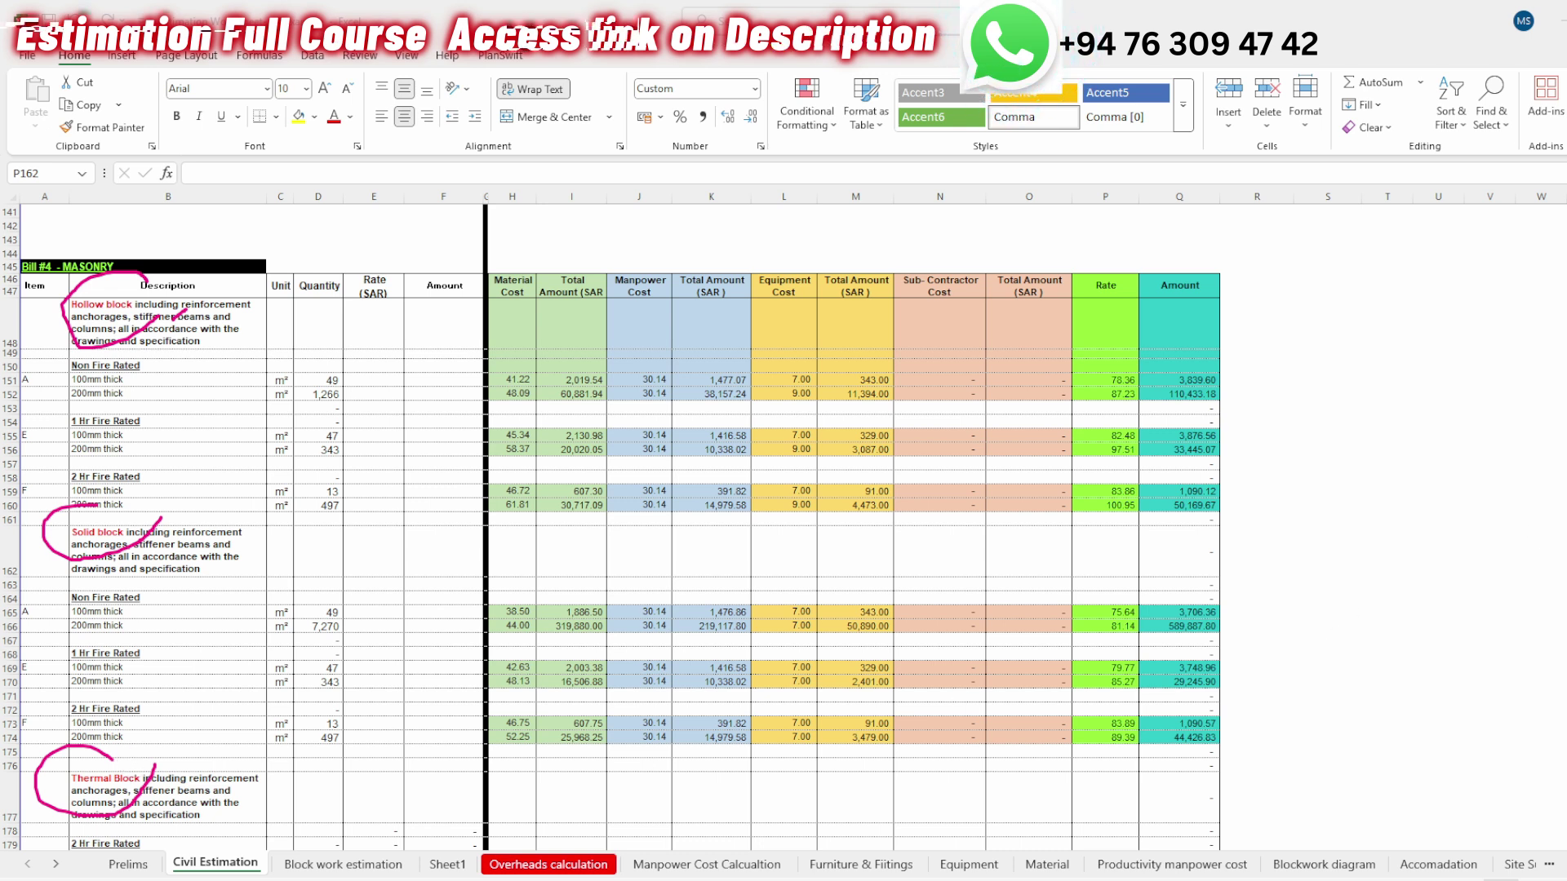
key(ctrl+shift+7)
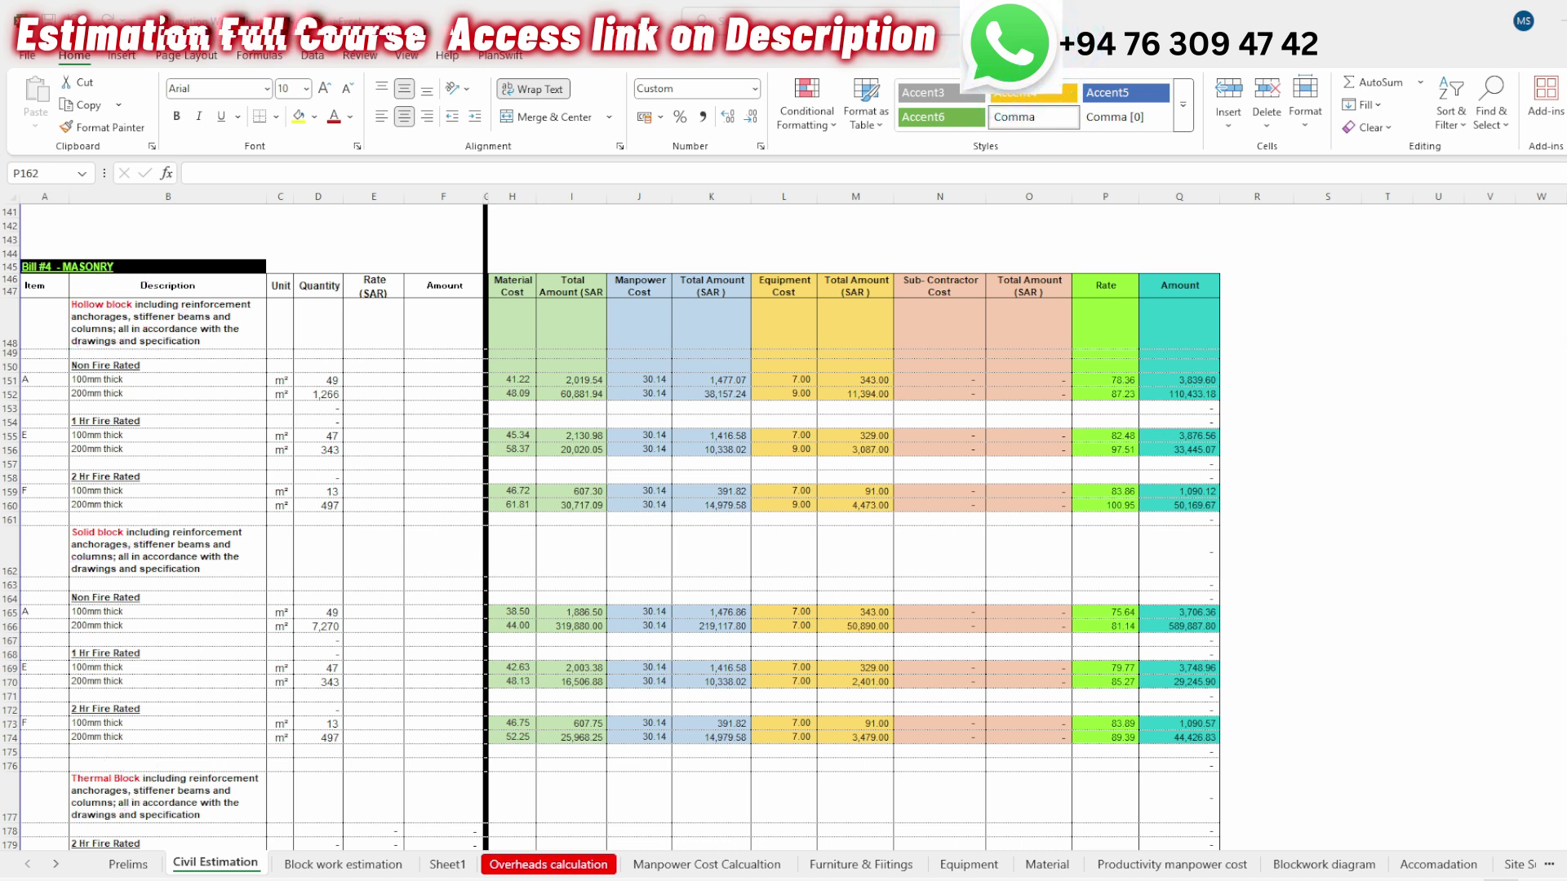
- Tick the Hollow block heading and its thickness items under the Non, 1 Hr and 2 Hr Fire Rated groups, and clear the ink
drag(118, 328, 205, 264)
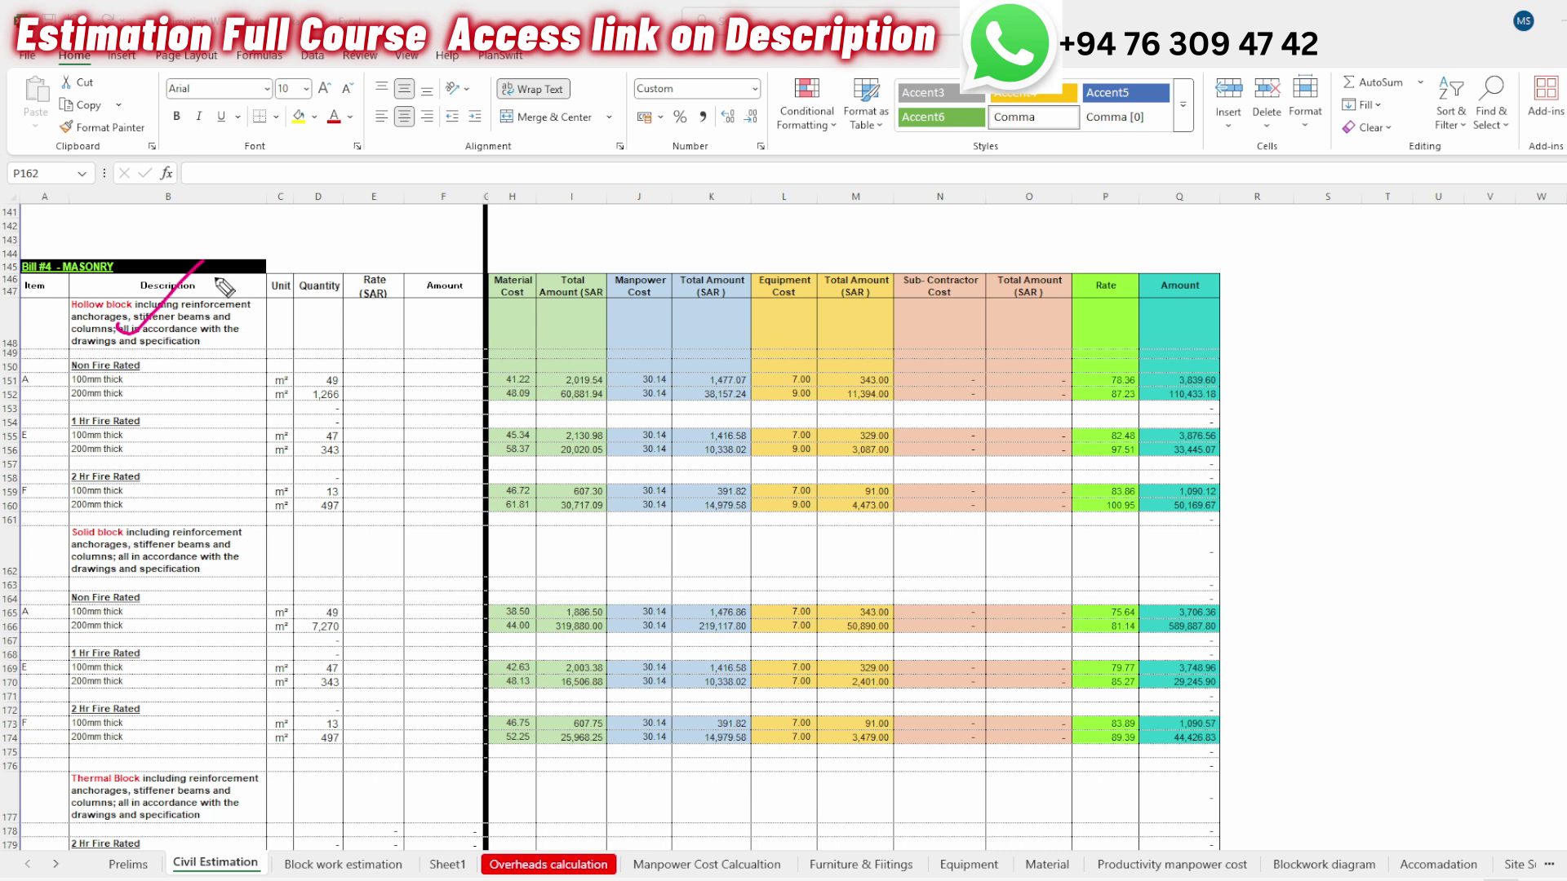
drag(148, 377, 186, 344)
drag(130, 434, 178, 395)
drag(147, 489, 164, 487)
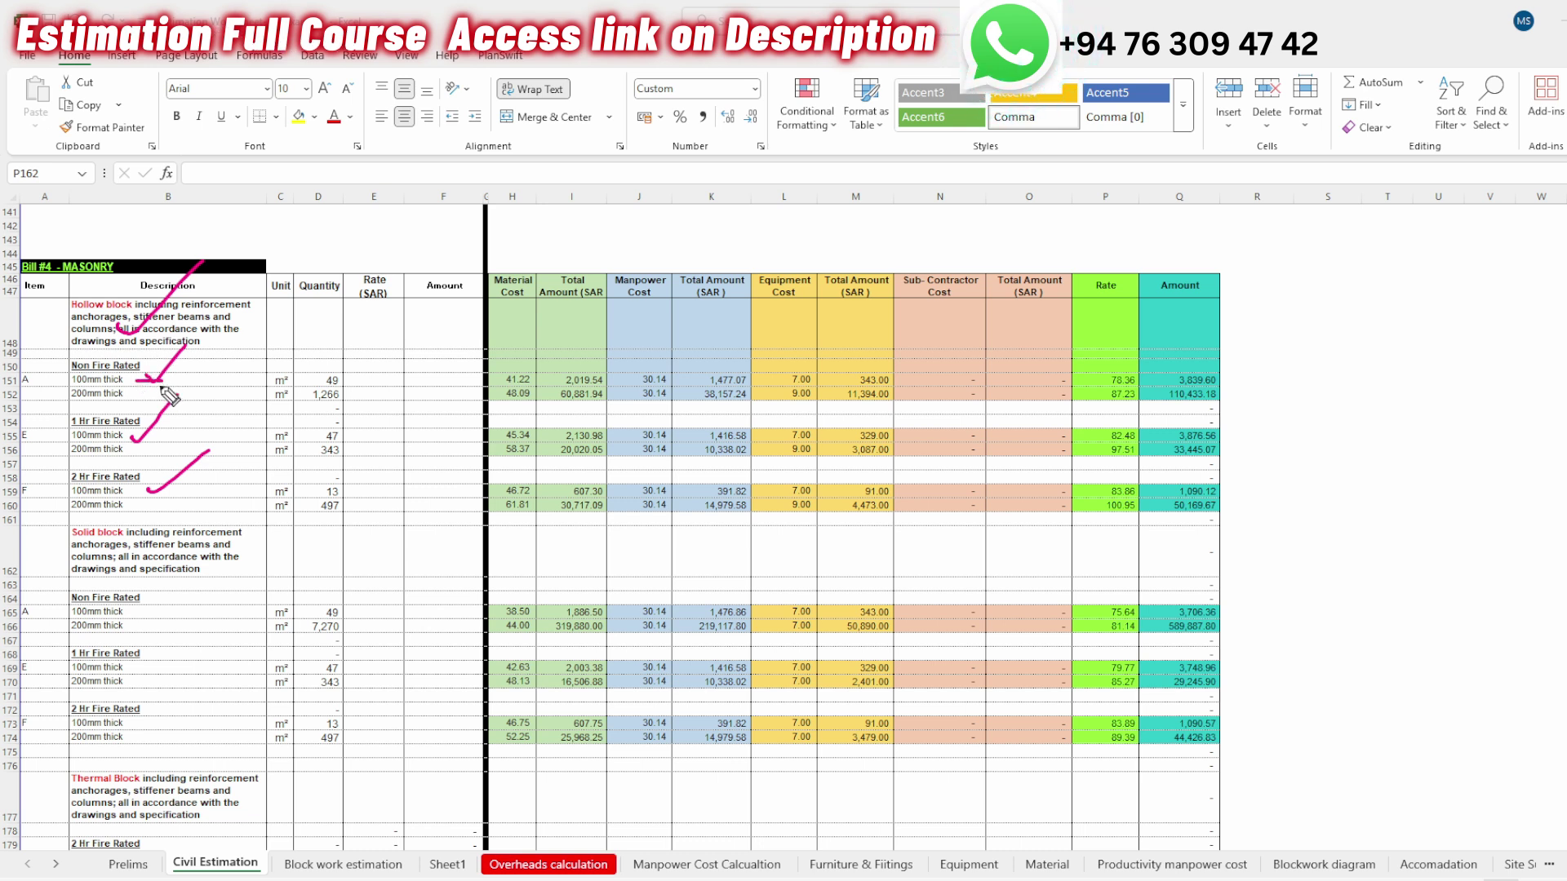
drag(144, 393, 175, 398)
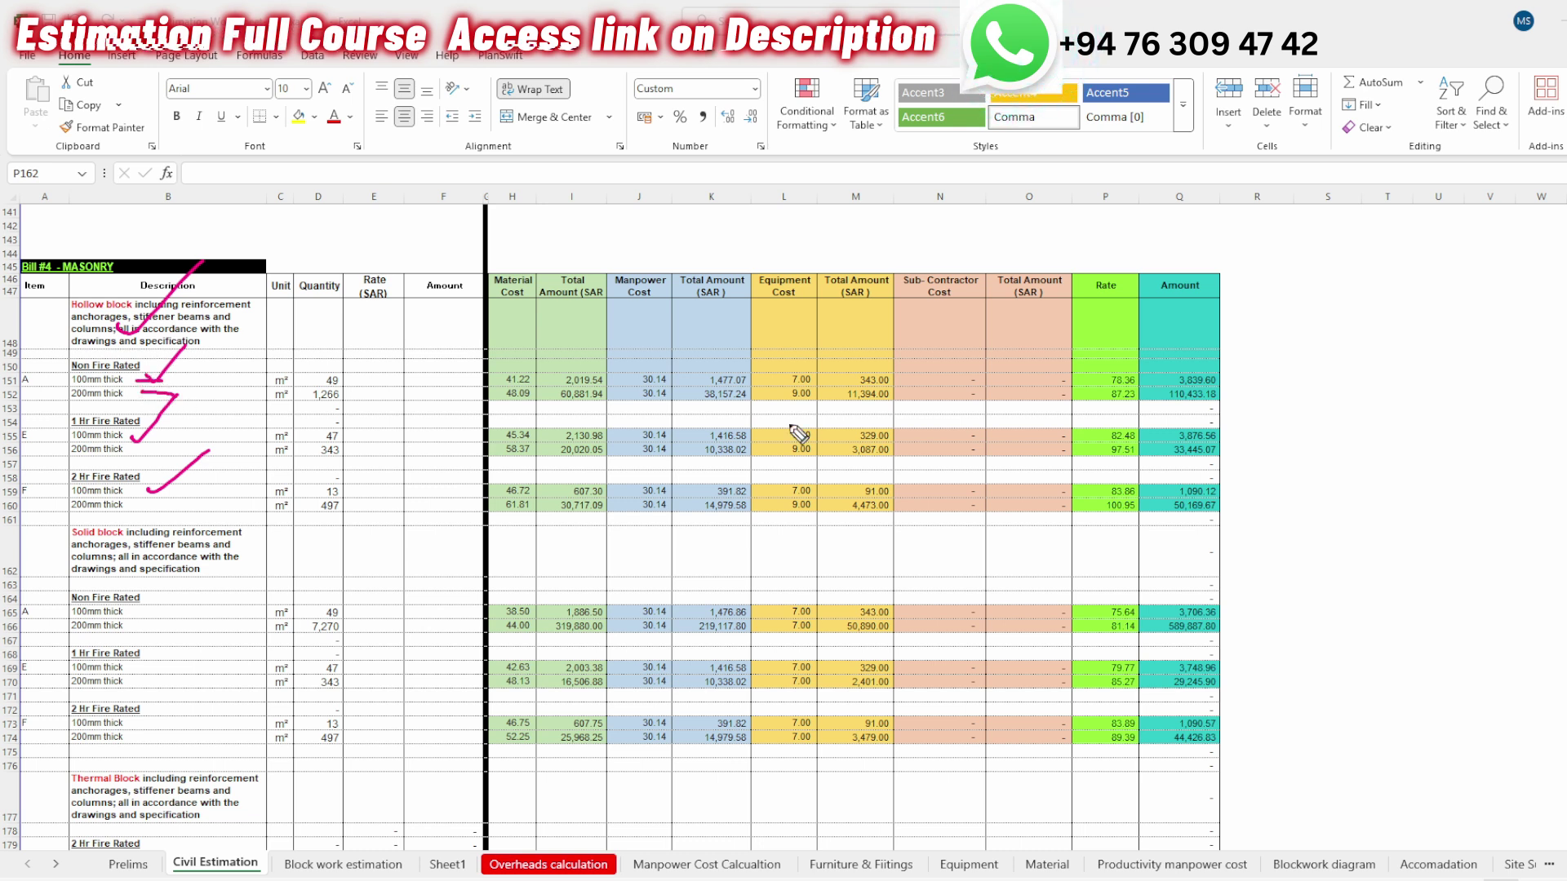
key(Escape)
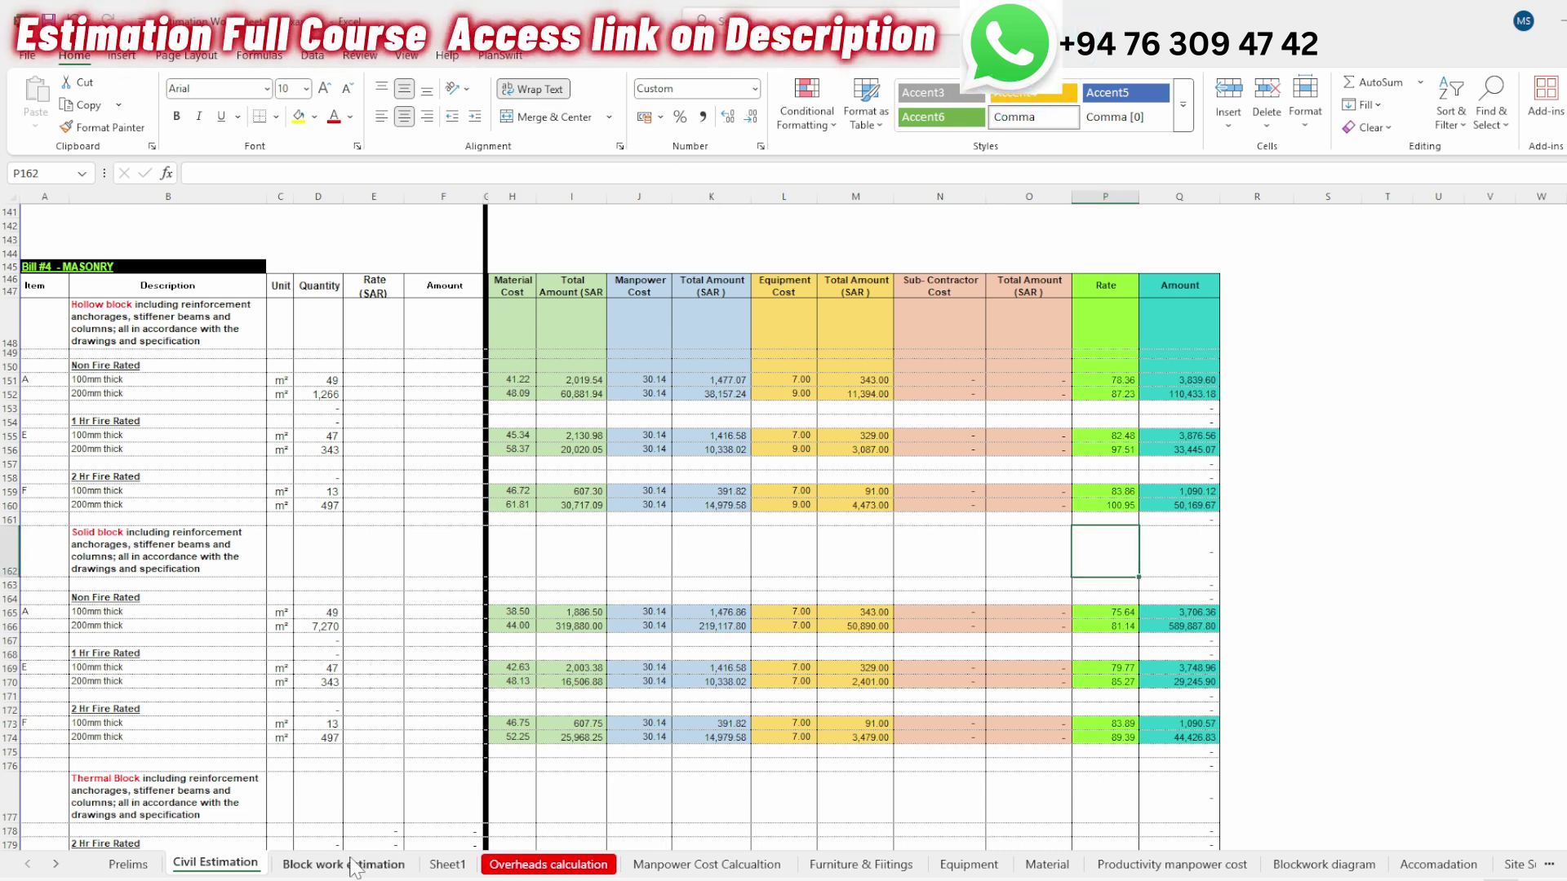
- Open the Block work estimation sheet and select cell Y37
click(381, 863)
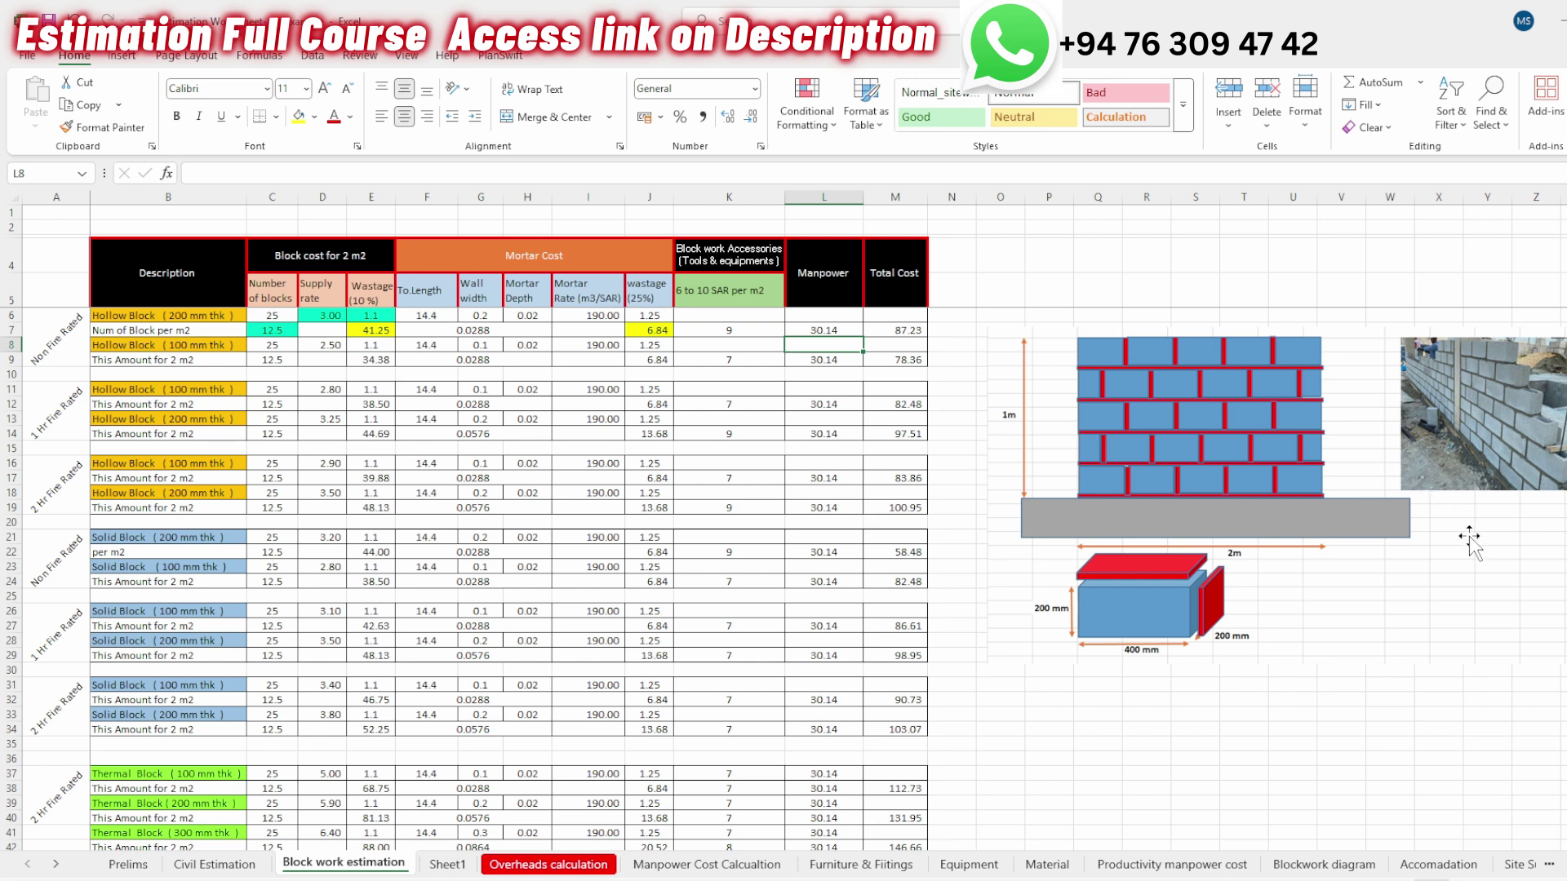
click(1485, 772)
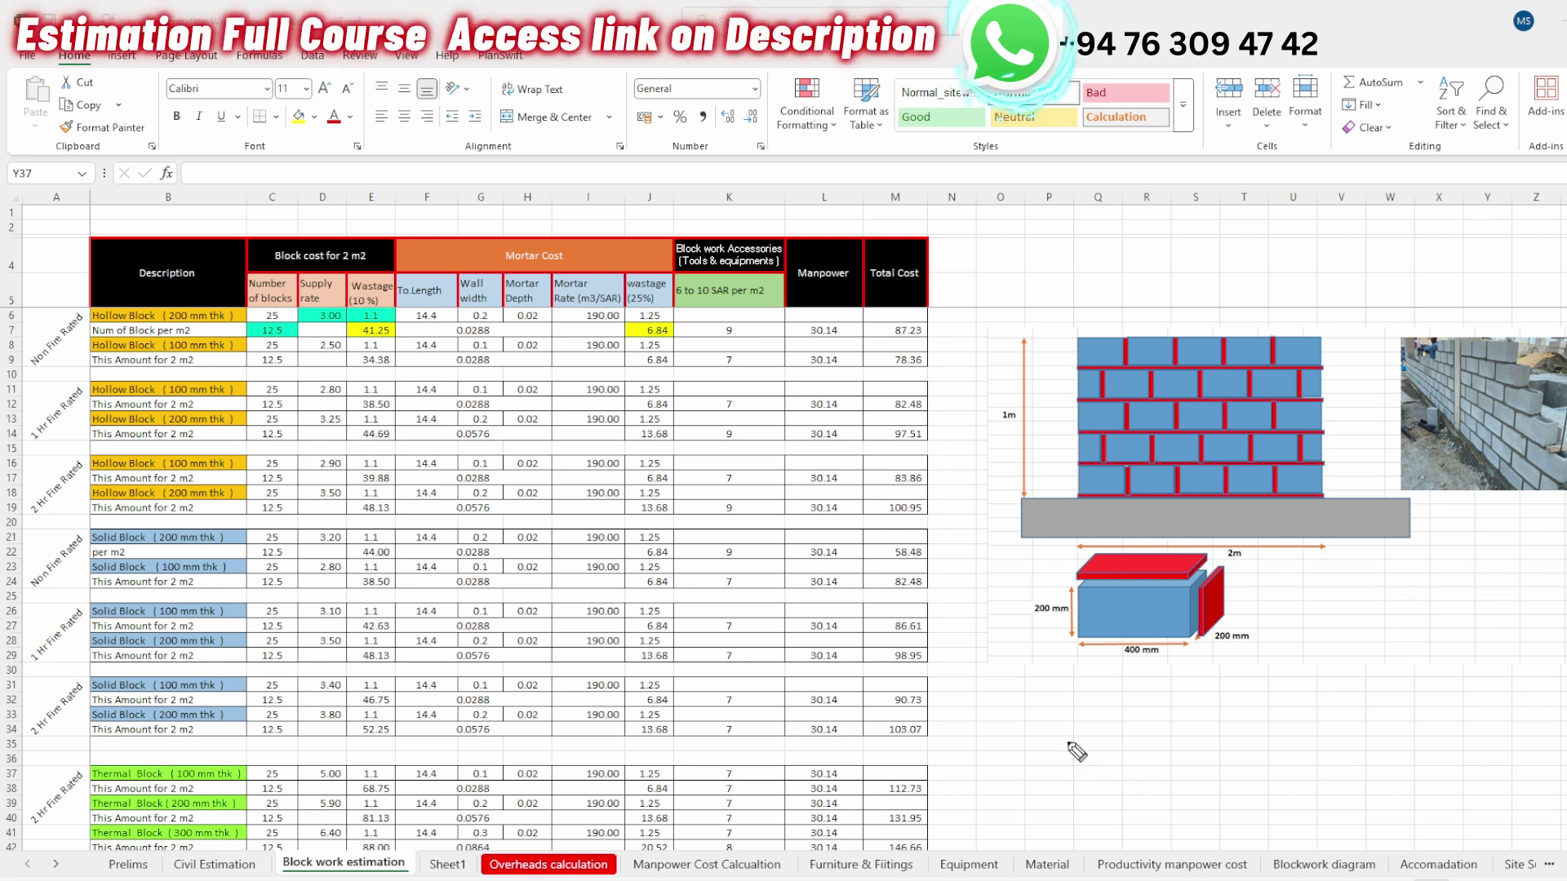
- Handwrite a note in the blank area below the block diagram and erase the ink
mouse_move(1072, 734)
mouse_down()
mouse_move(1087, 779)
mouse_move(1130, 739)
mouse_move(1192, 767)
mouse_up()
click(1184, 696)
drag(1244, 685, 1275, 769)
drag(1254, 749, 1330, 720)
key(e)
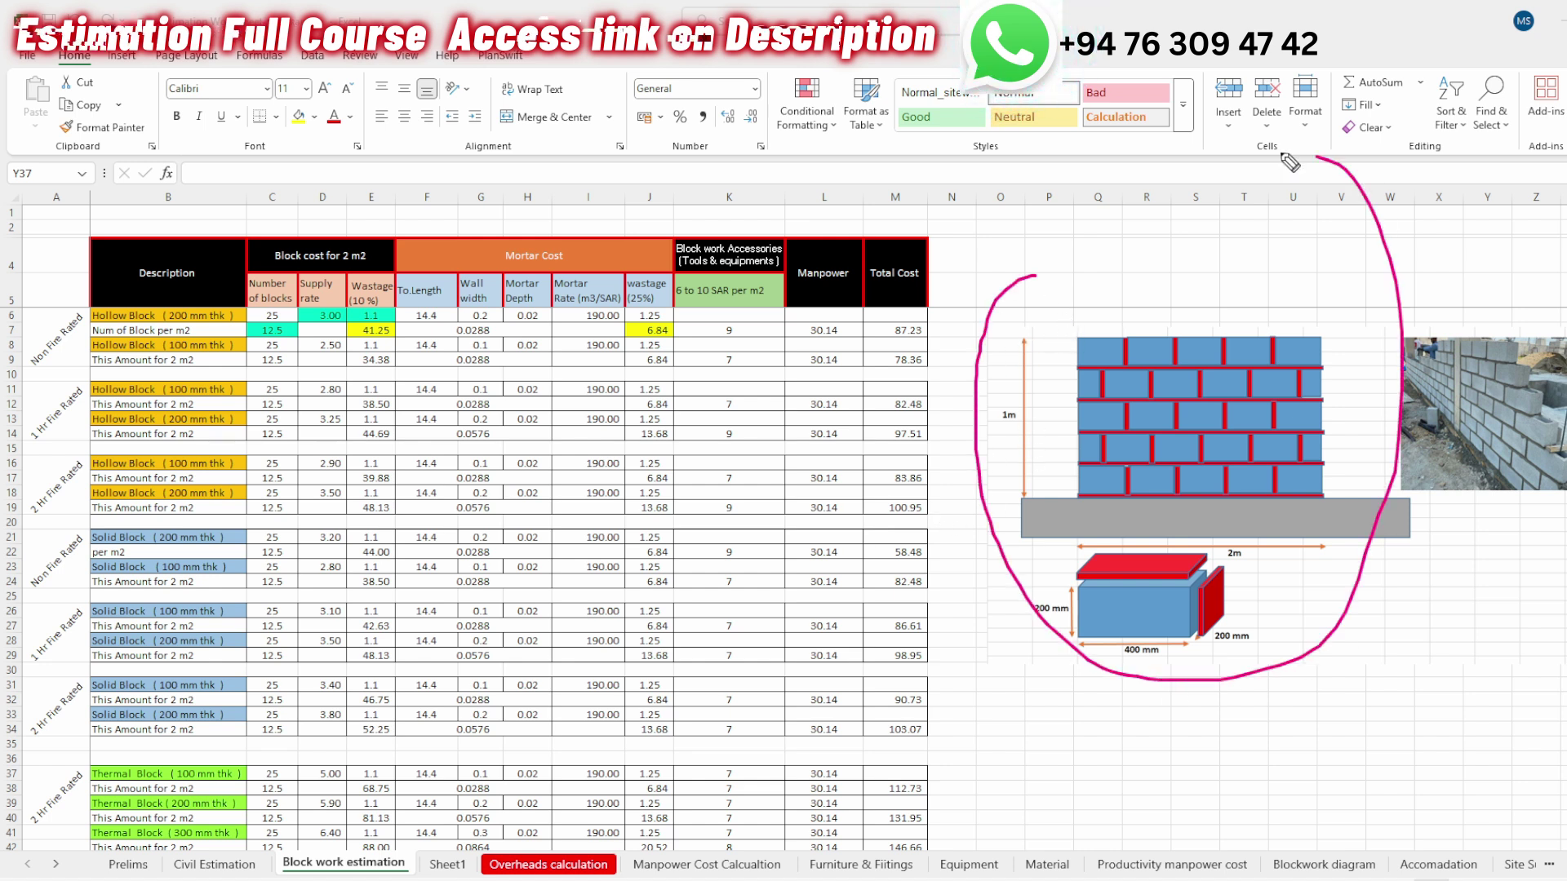
- Mark the wall diagram's 1 m height and 2 m length with the pen, and clear all ink around it
mouse_move(1032, 341)
mouse_down()
mouse_move(1027, 503)
mouse_move(1326, 520)
mouse_up()
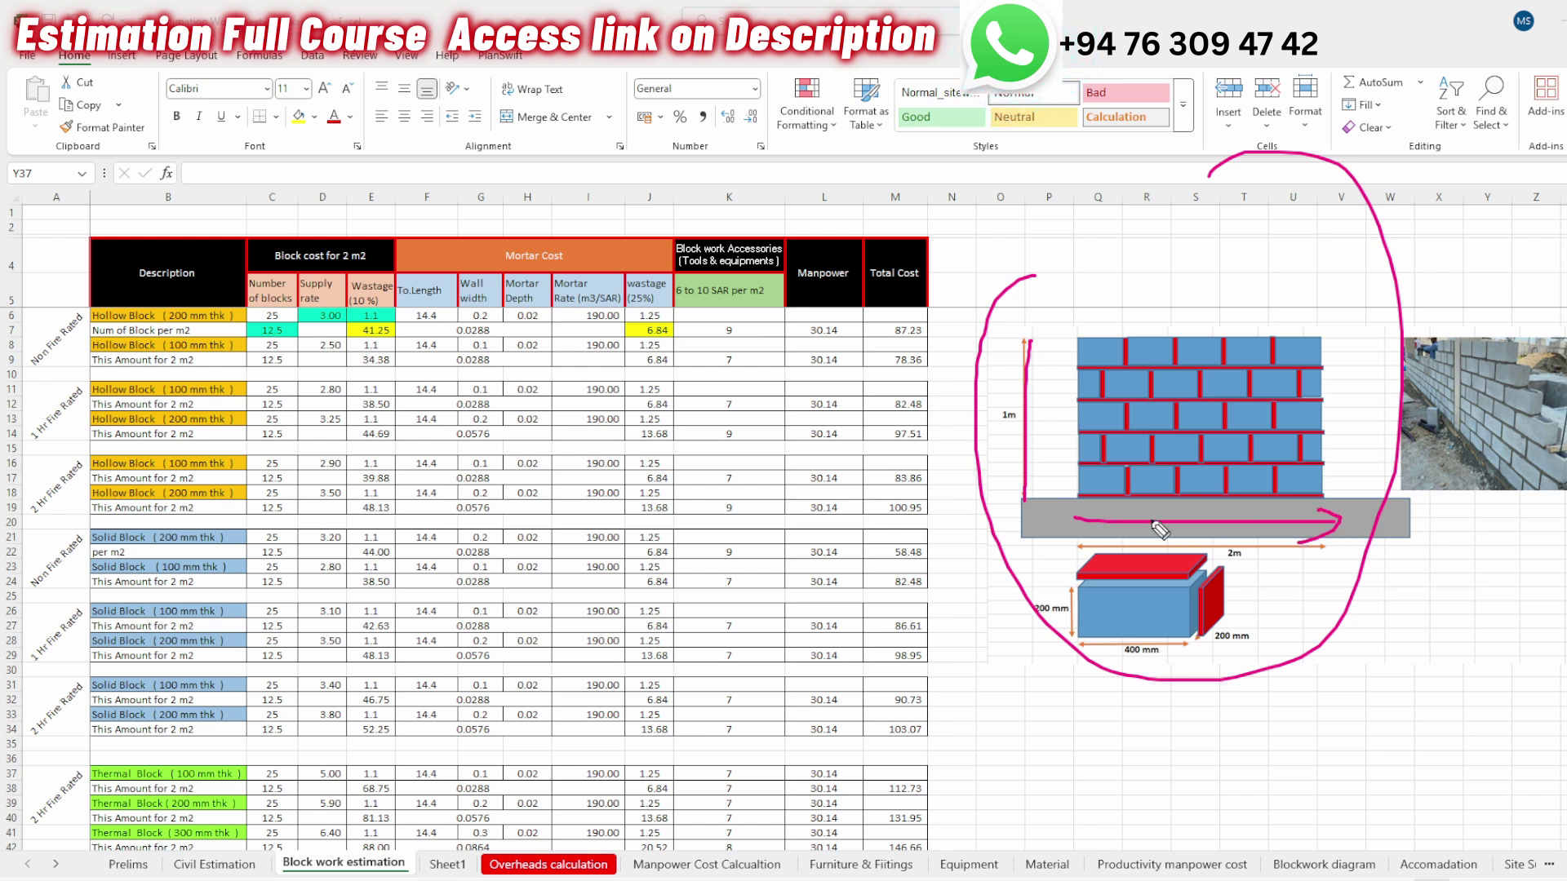
drag(1070, 524, 1130, 553)
key(ctrl+shift+7)
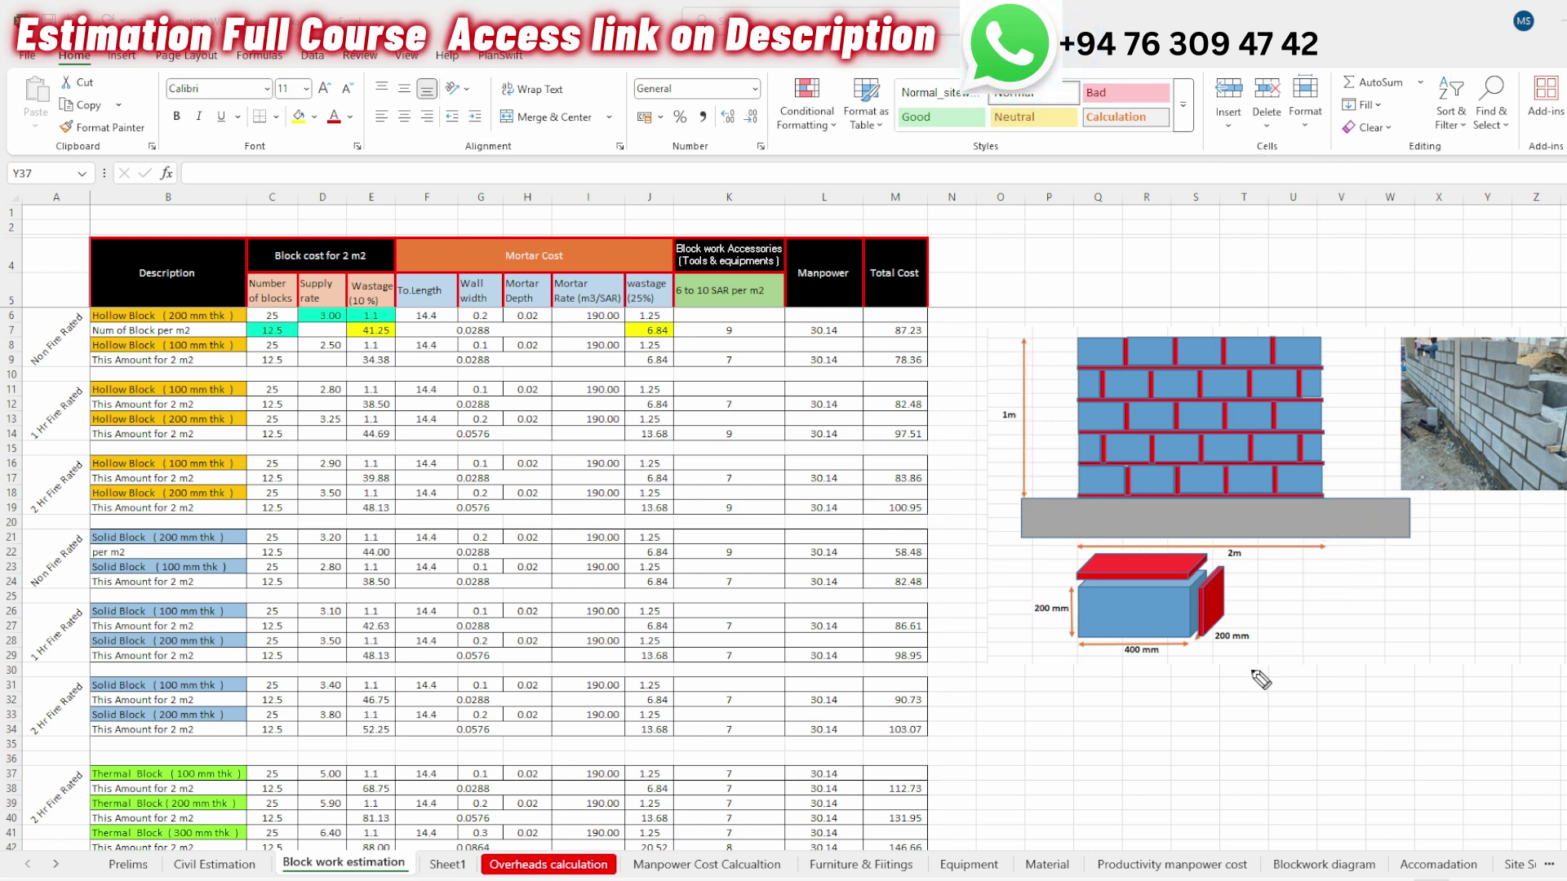
- Circle the single-block diagram, mark its 200 mm height, 400 mm length and 200 mm width, and clear the ink
mouse_move(1246, 664)
mouse_down()
mouse_move(1024, 526)
mouse_move(1159, 744)
mouse_up()
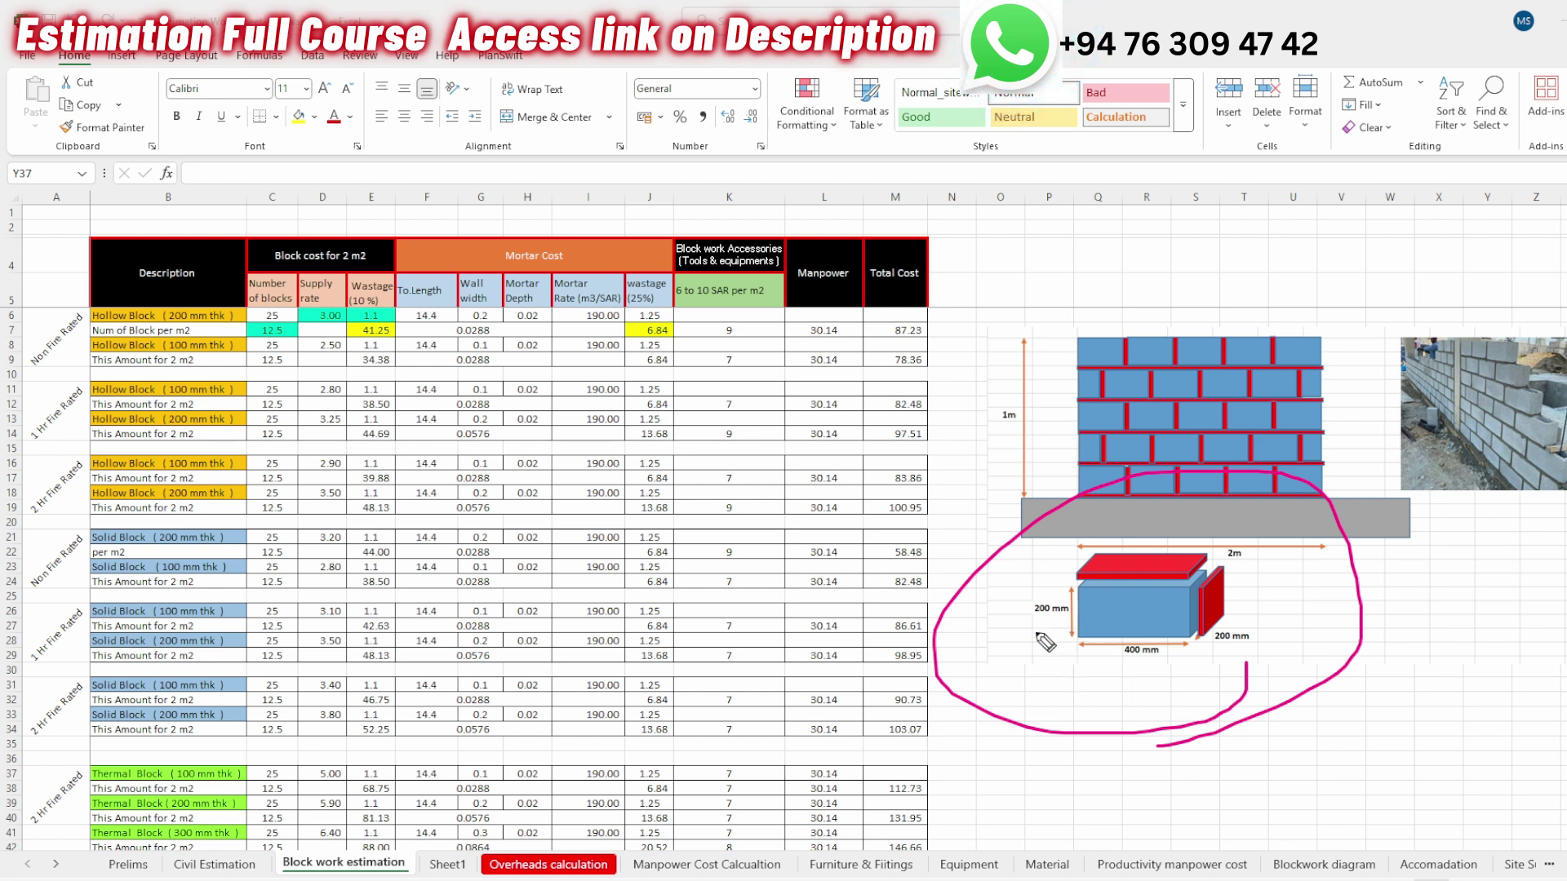
mouse_move(1021, 634)
mouse_down()
mouse_move(1206, 668)
mouse_move(1261, 611)
mouse_up()
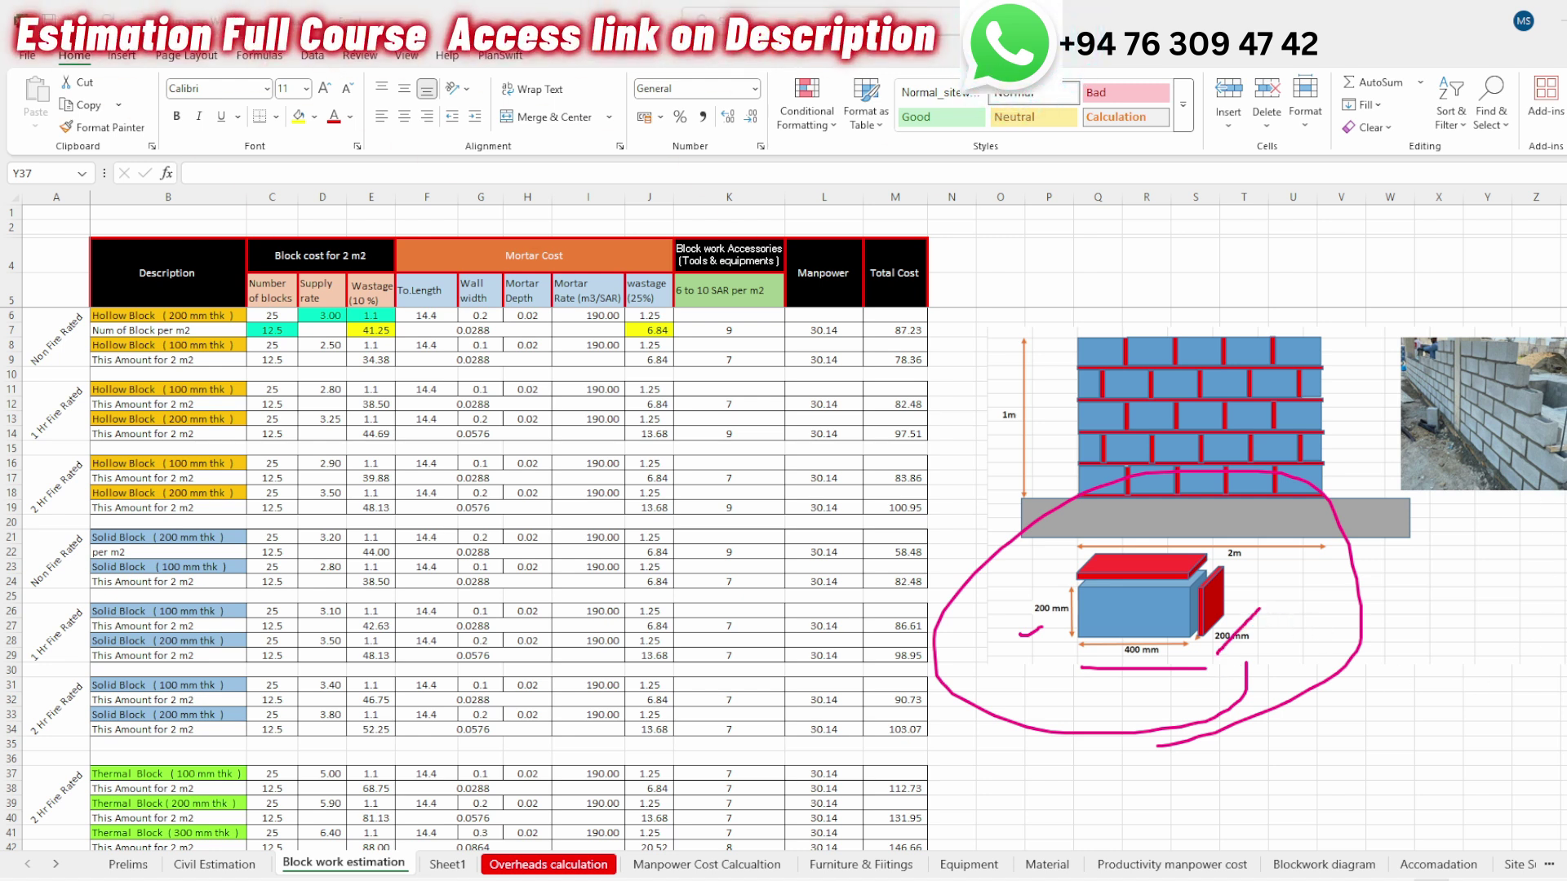
key(Escape)
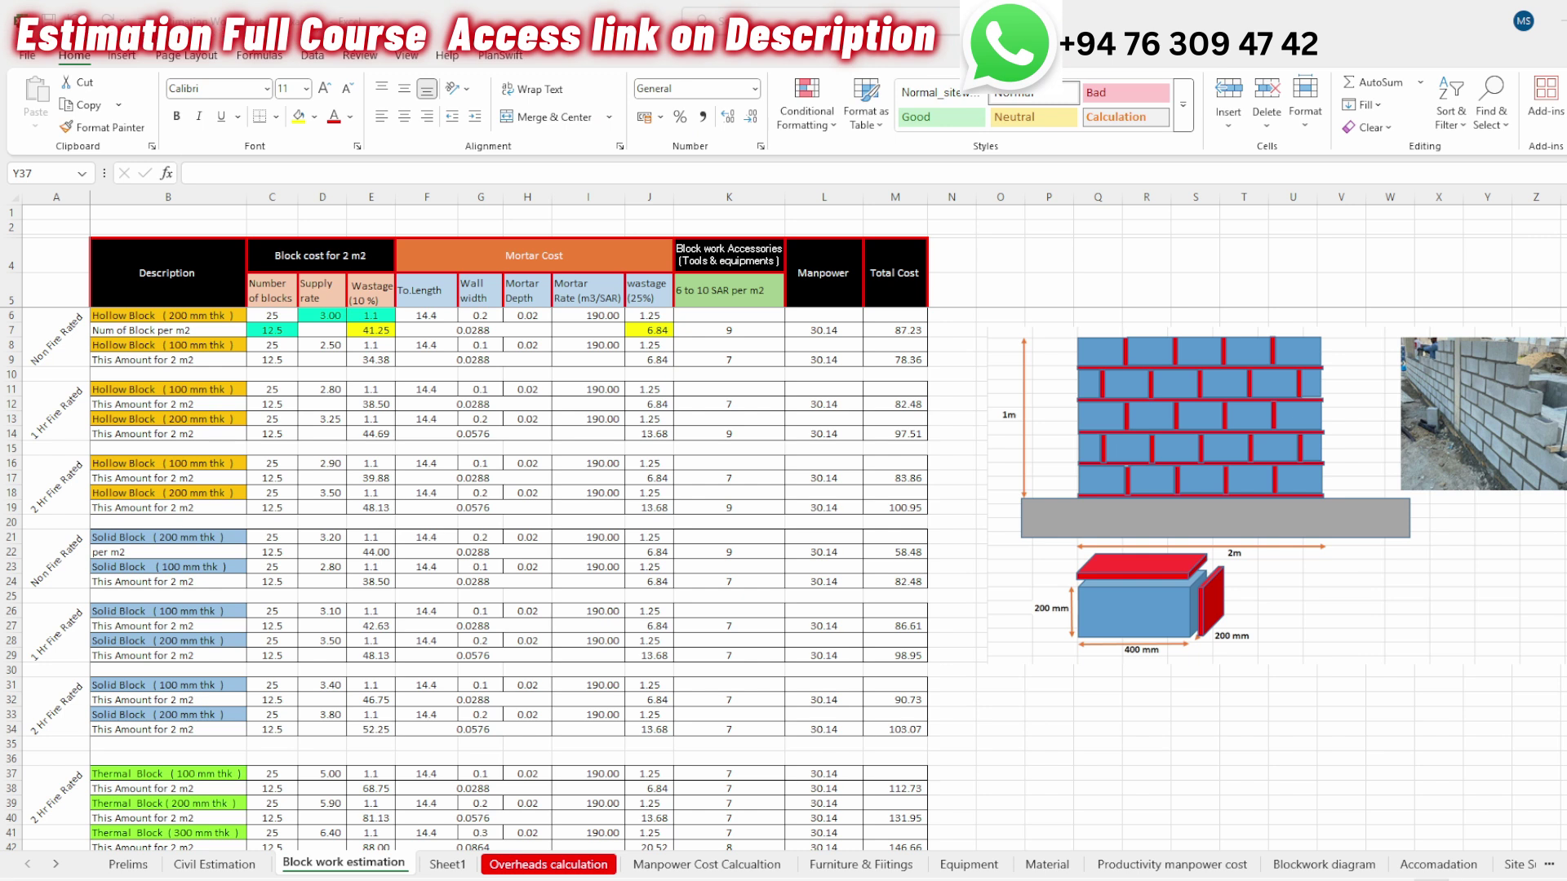
- Mark the Description column, the fire-rating labels, the "Block cost for 2 m2" heading and the wall's two sides with the pen, and clear the ink
click(1375, 750)
click(163, 293)
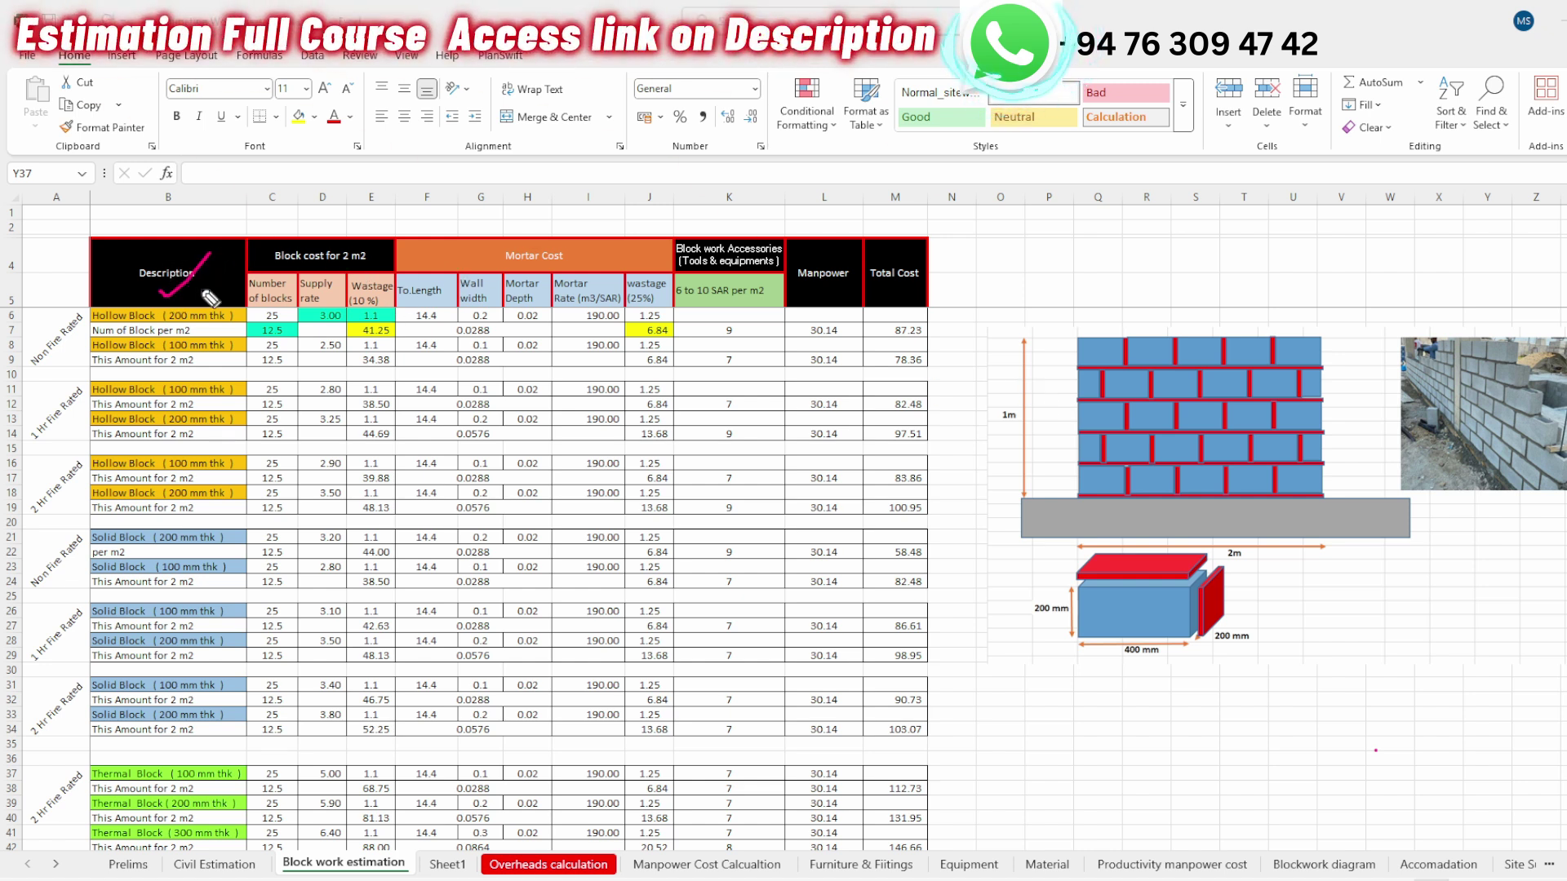
mouse_move(112, 294)
mouse_down()
mouse_move(88, 359)
mouse_move(64, 686)
mouse_up()
drag(269, 263, 310, 266)
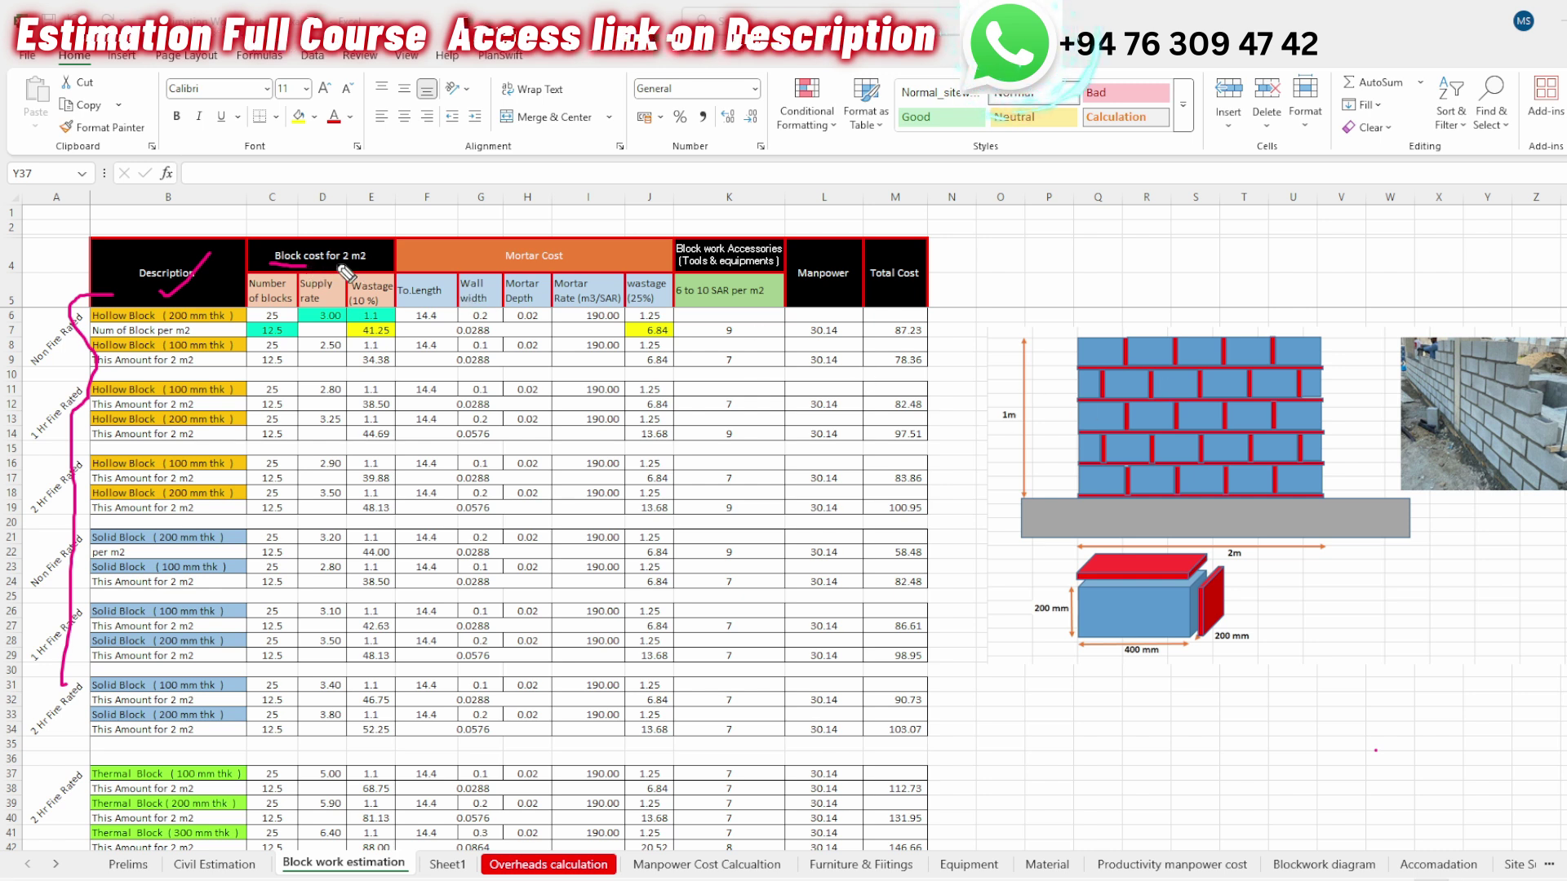
mouse_move(1042, 342)
mouse_down()
mouse_move(1043, 498)
mouse_move(1401, 518)
mouse_up()
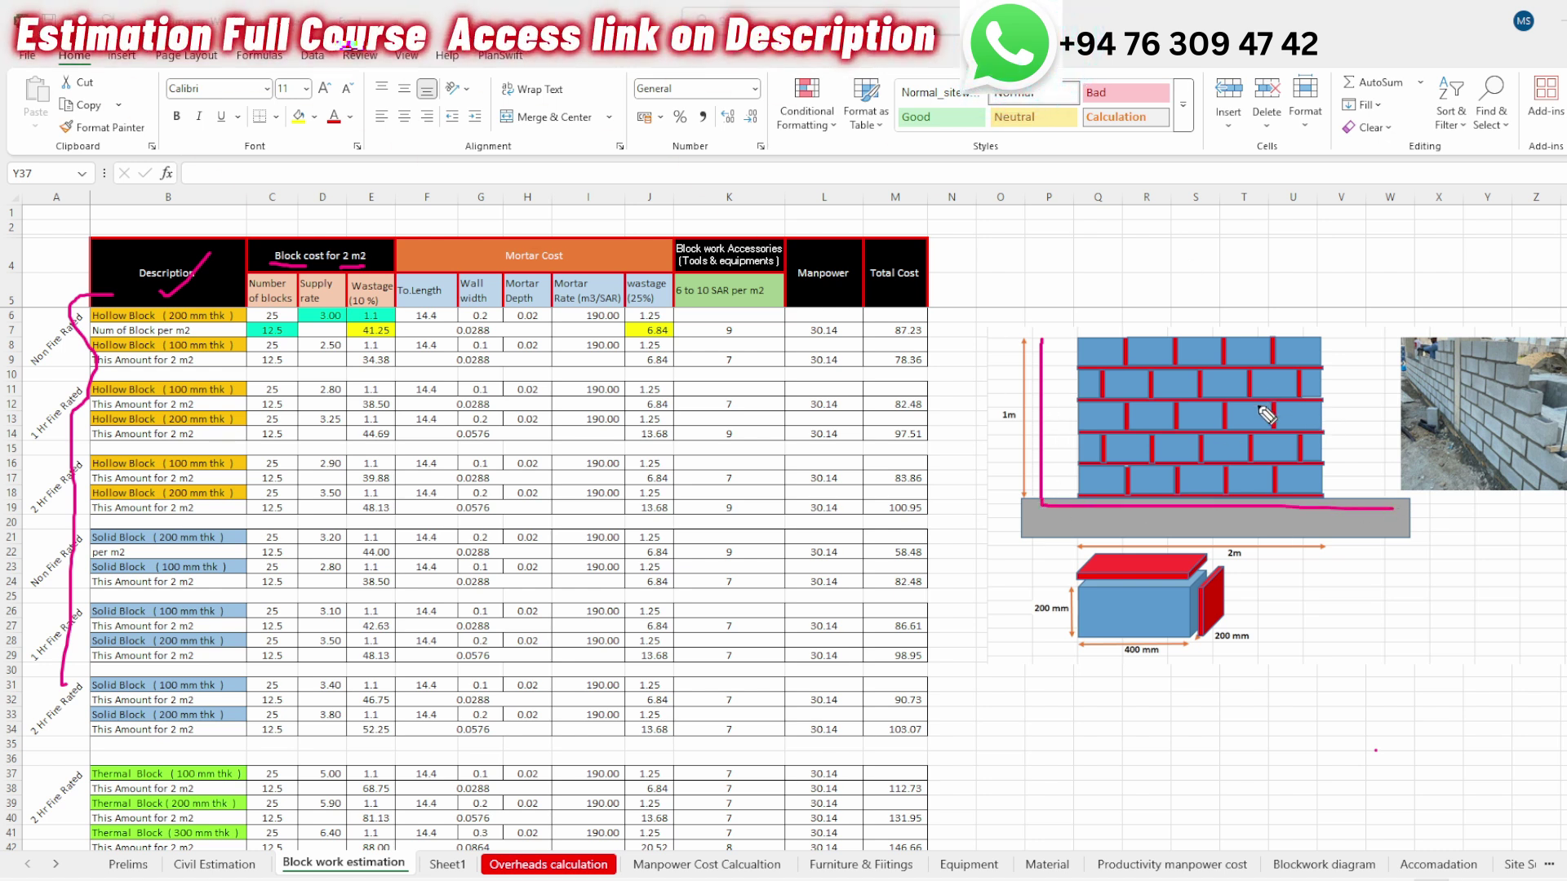
key(Escape)
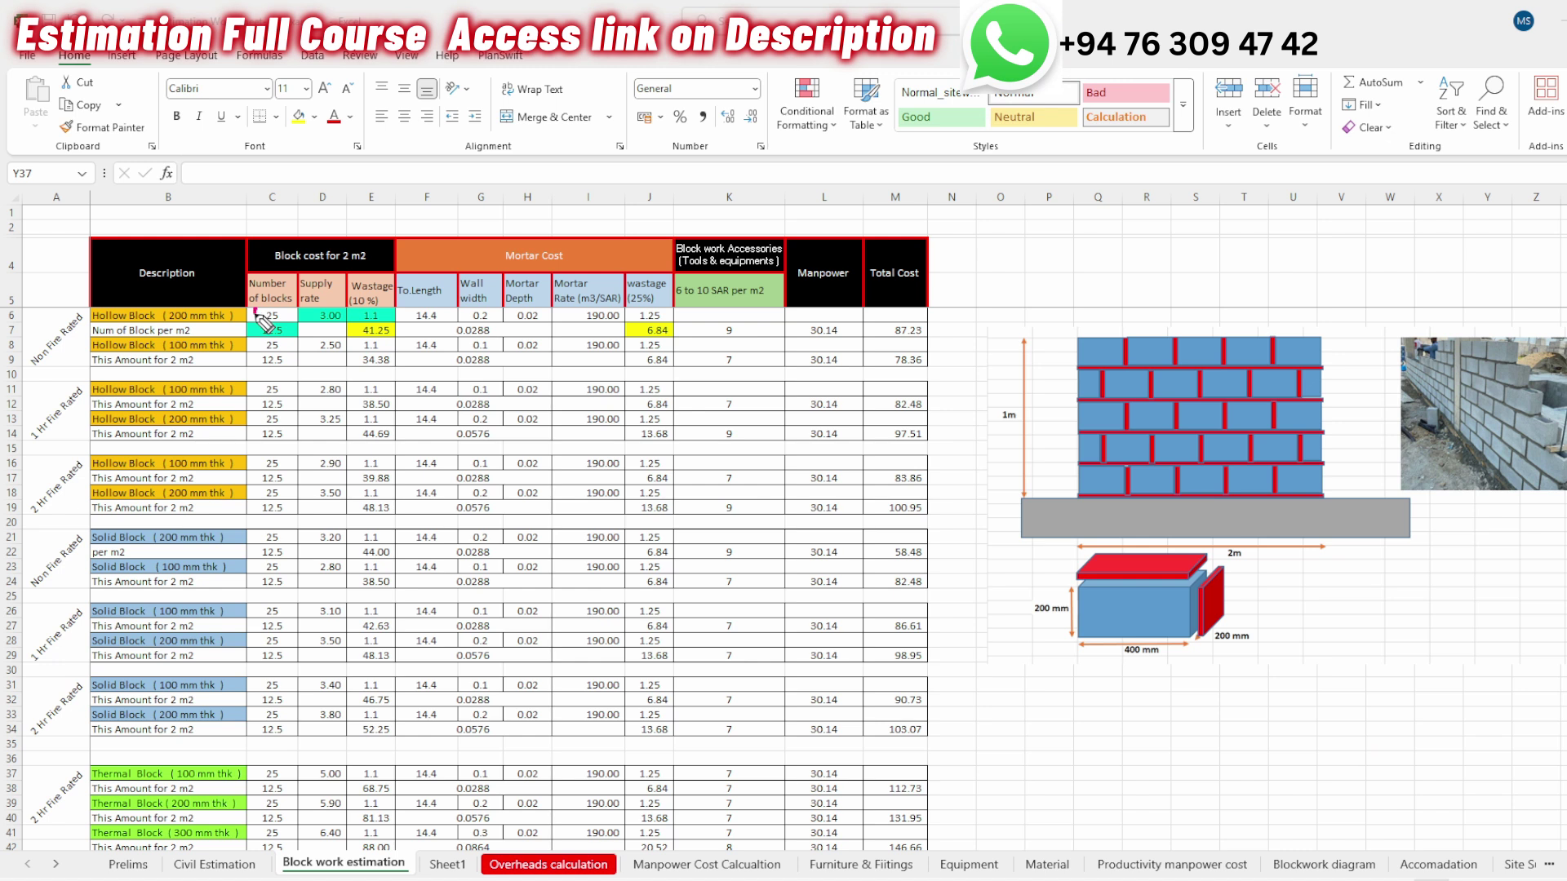
- Trace the wall's height and length, write "2/" below the diagram, shade one block in the wall, and erase the ink
drag(1151, 333, 1244, 203)
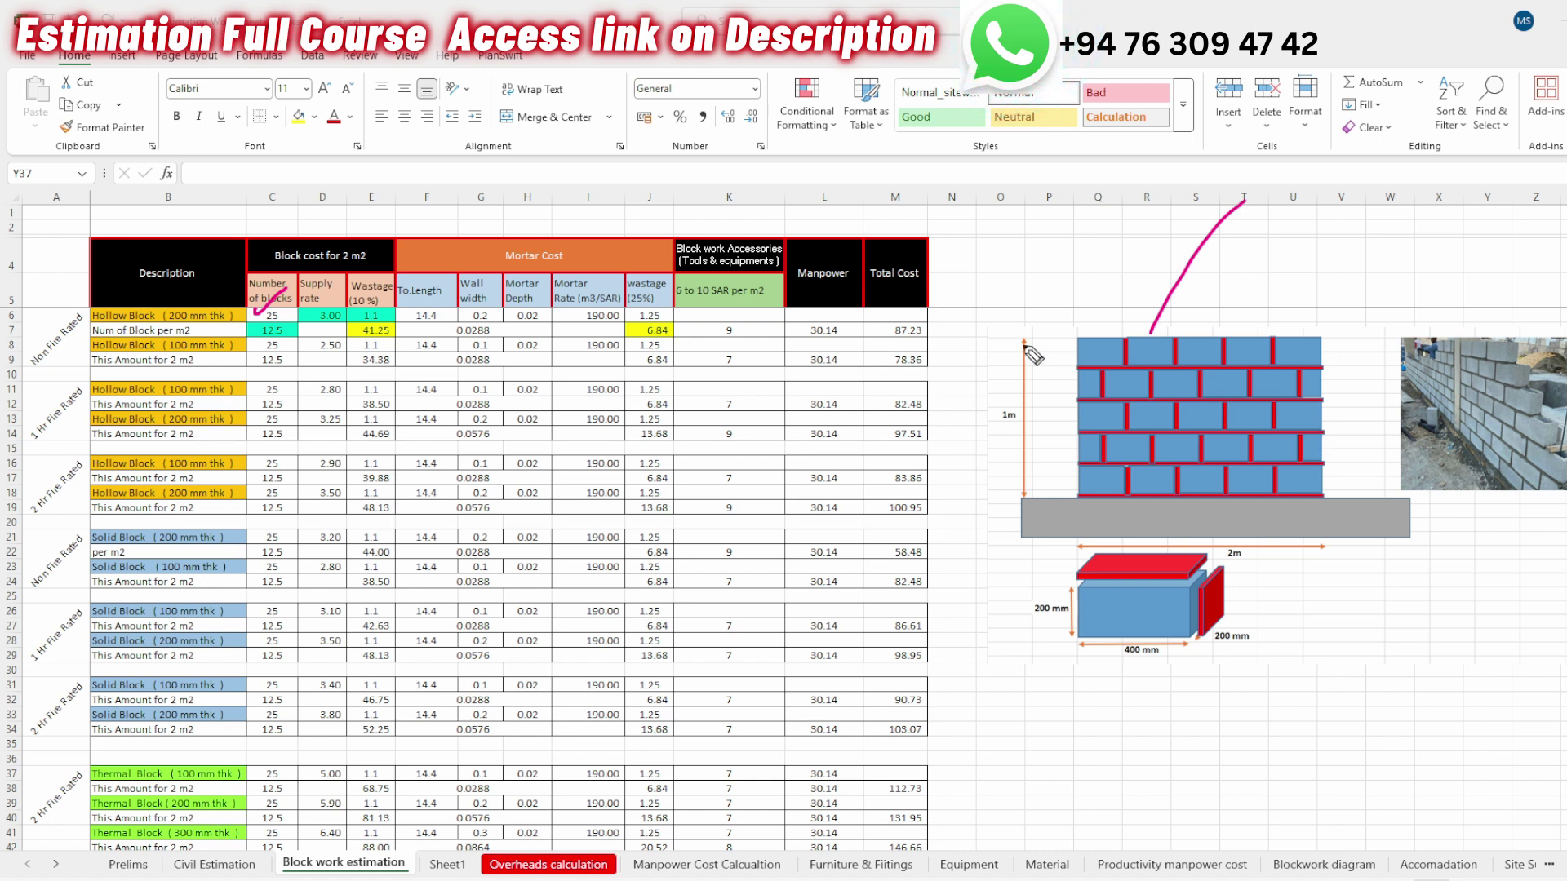
drag(1033, 517, 1357, 528)
mouse_move(1339, 692)
mouse_down()
mouse_move(1361, 721)
mouse_move(1353, 780)
mouse_up()
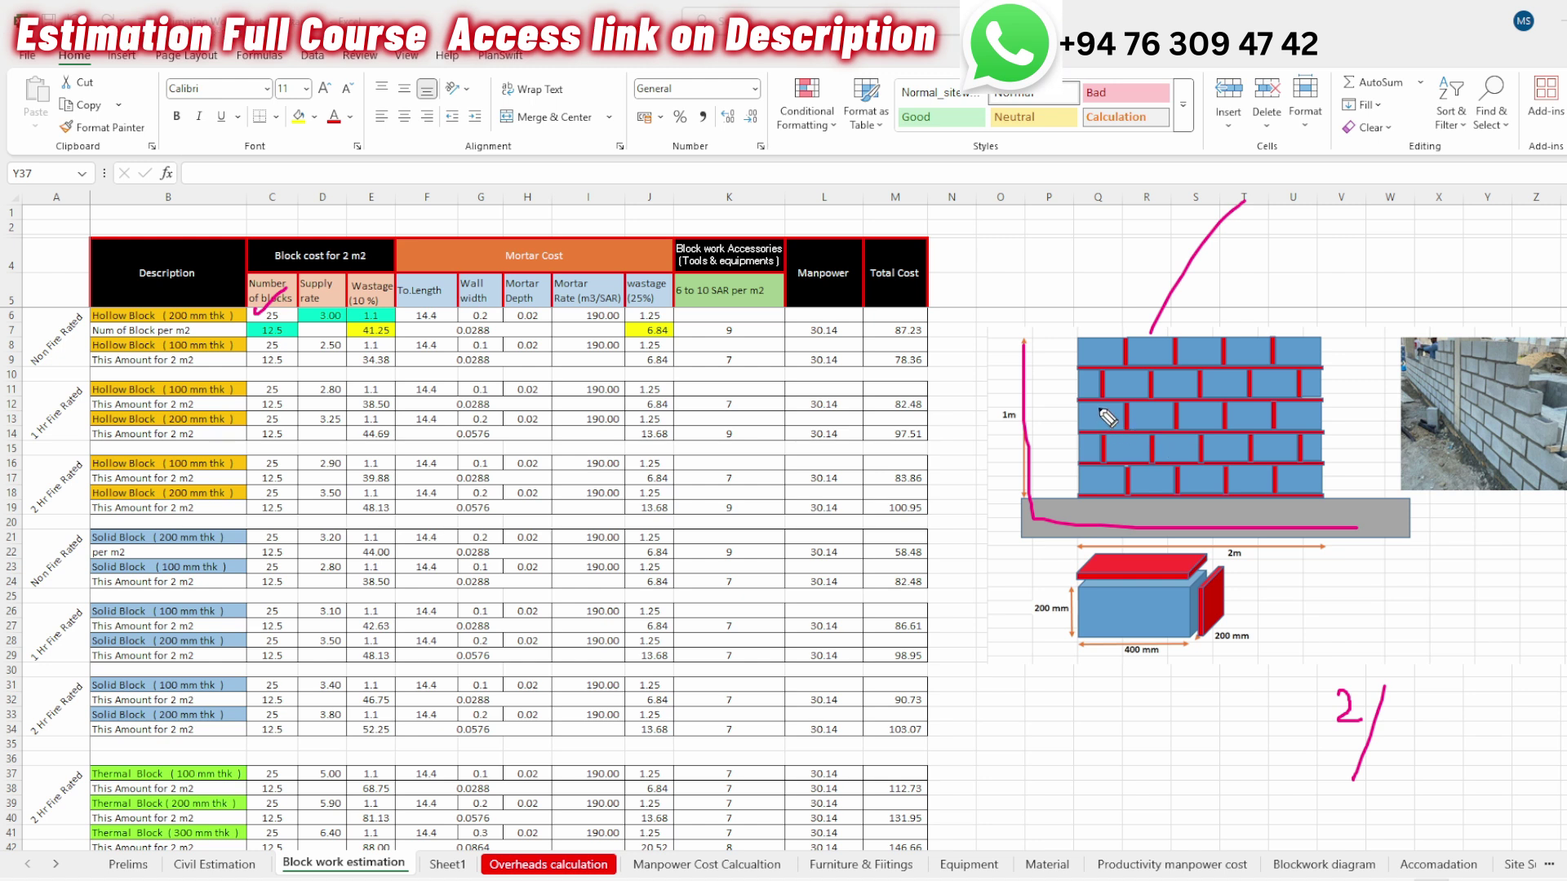
mouse_move(1127, 443)
mouse_down()
mouse_move(1098, 413)
mouse_move(1120, 417)
mouse_move(1089, 409)
mouse_move(1130, 420)
mouse_move(1115, 432)
mouse_up()
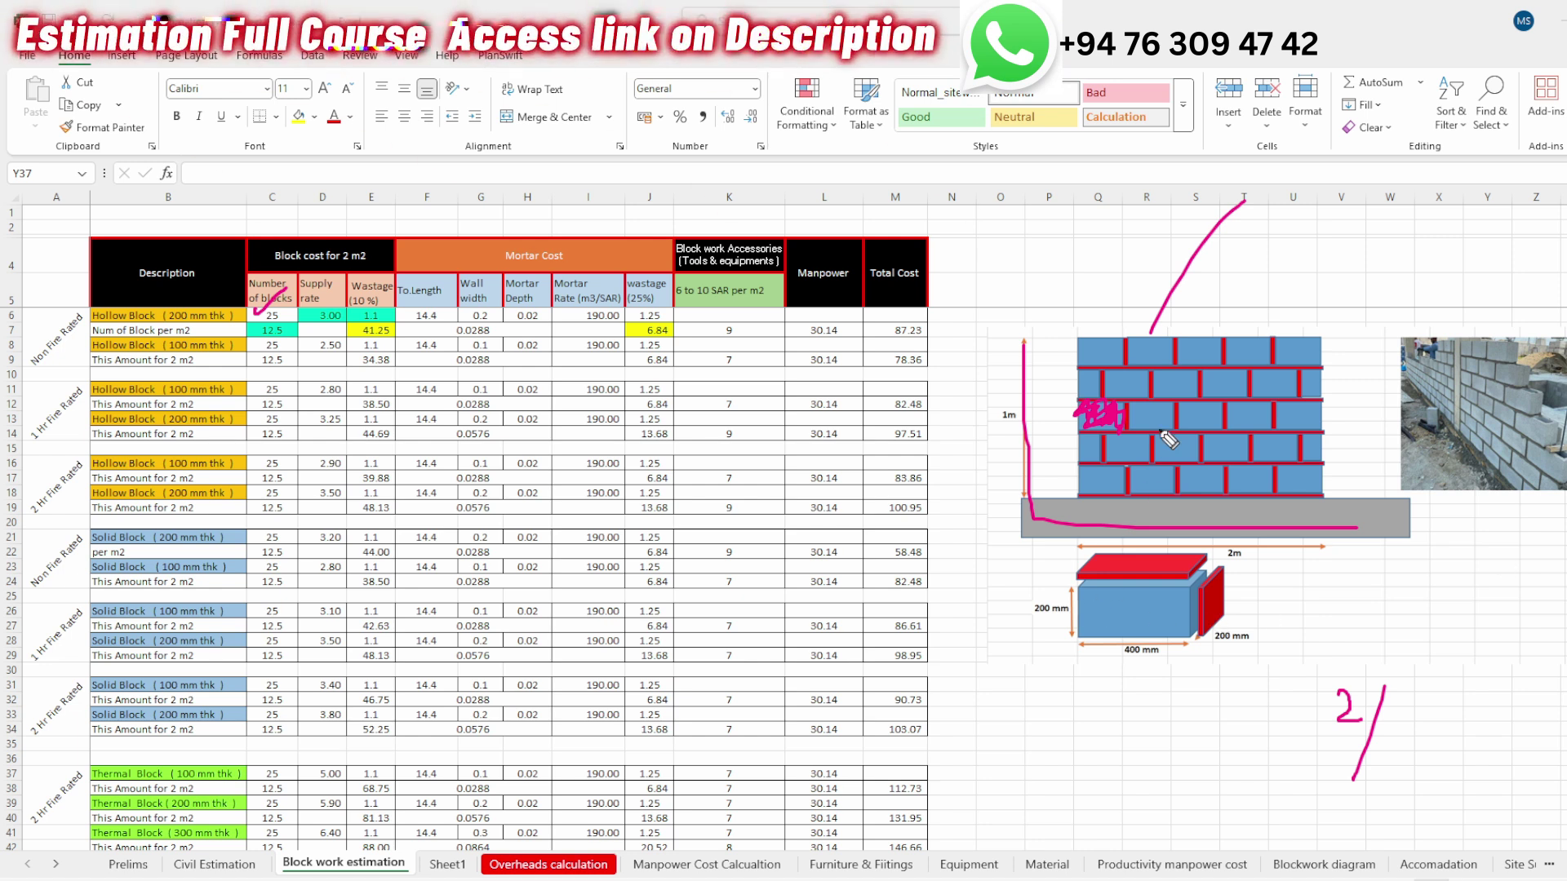
key(e)
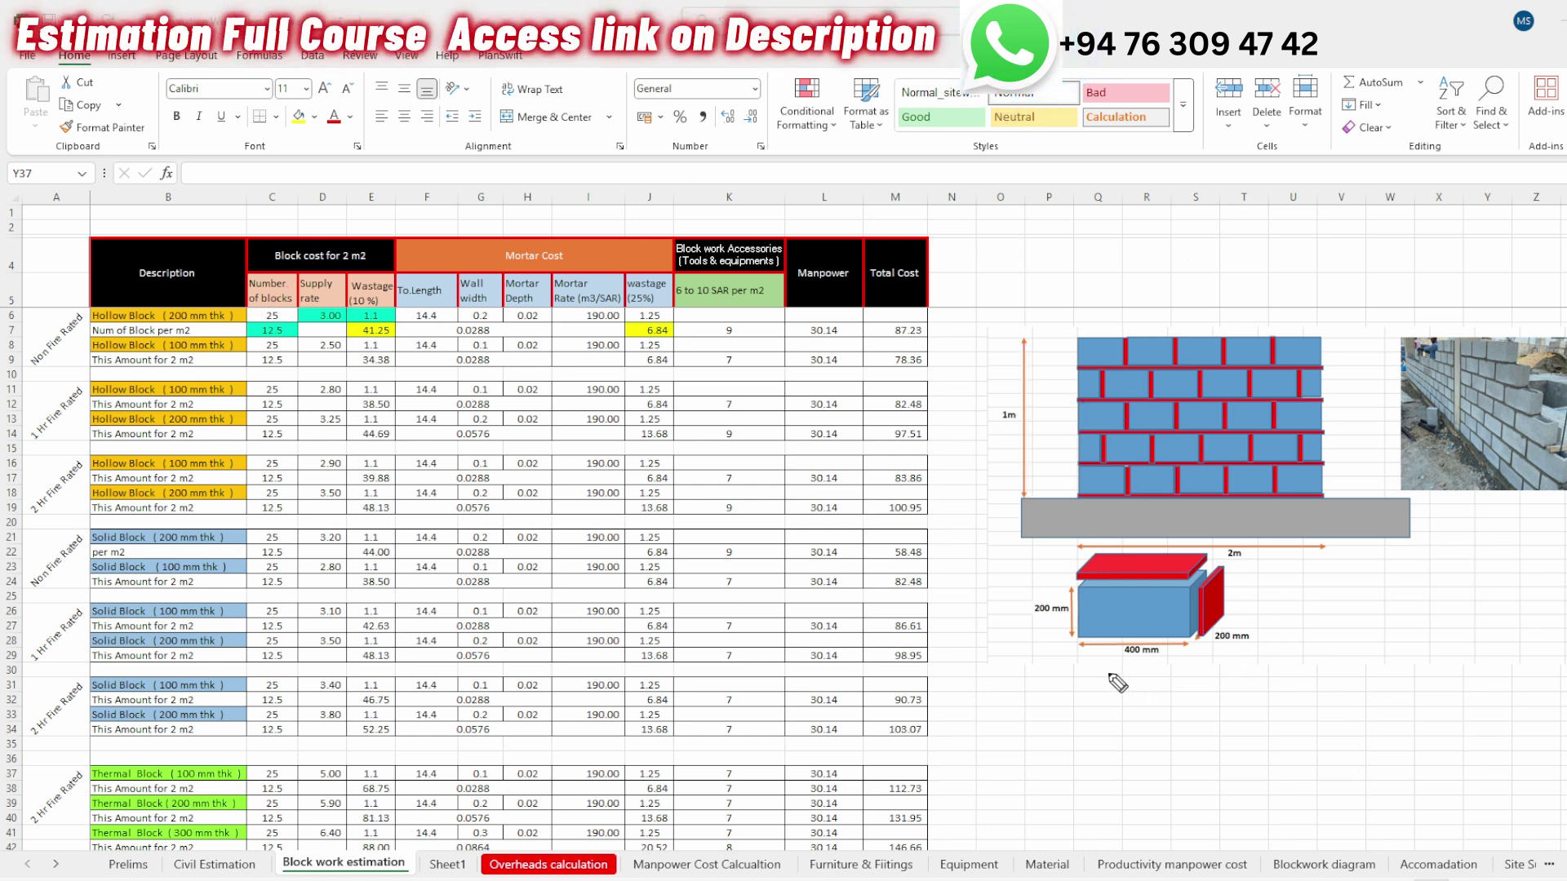
- Tick the block diagram's 400 mm and 200 mm face dimensions and enter 0.08 in cell S32
drag(1142, 661, 1168, 655)
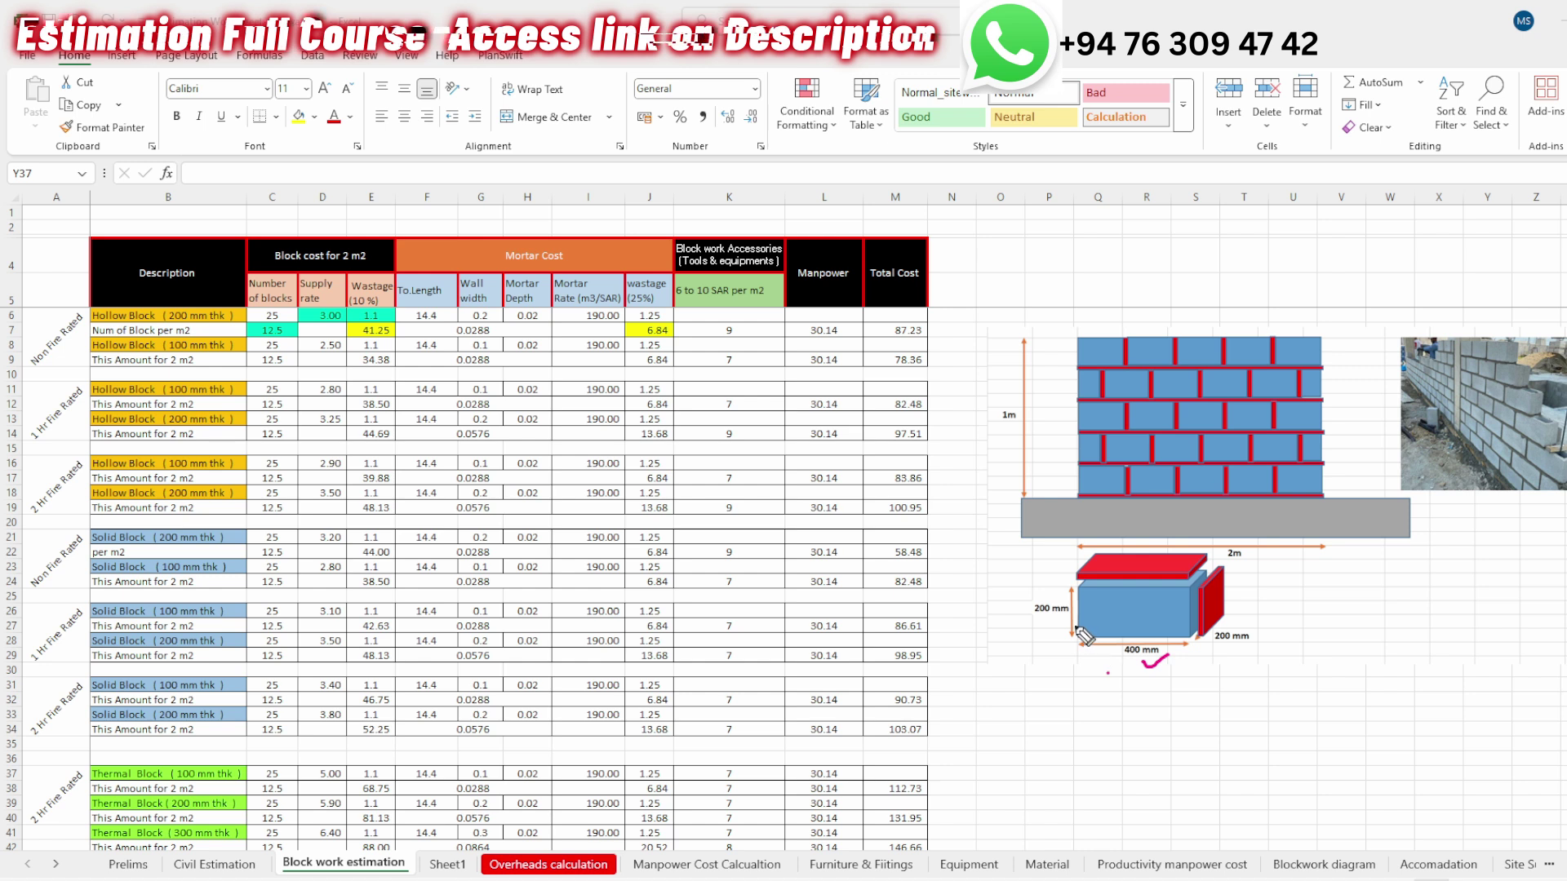
drag(1038, 625, 1064, 618)
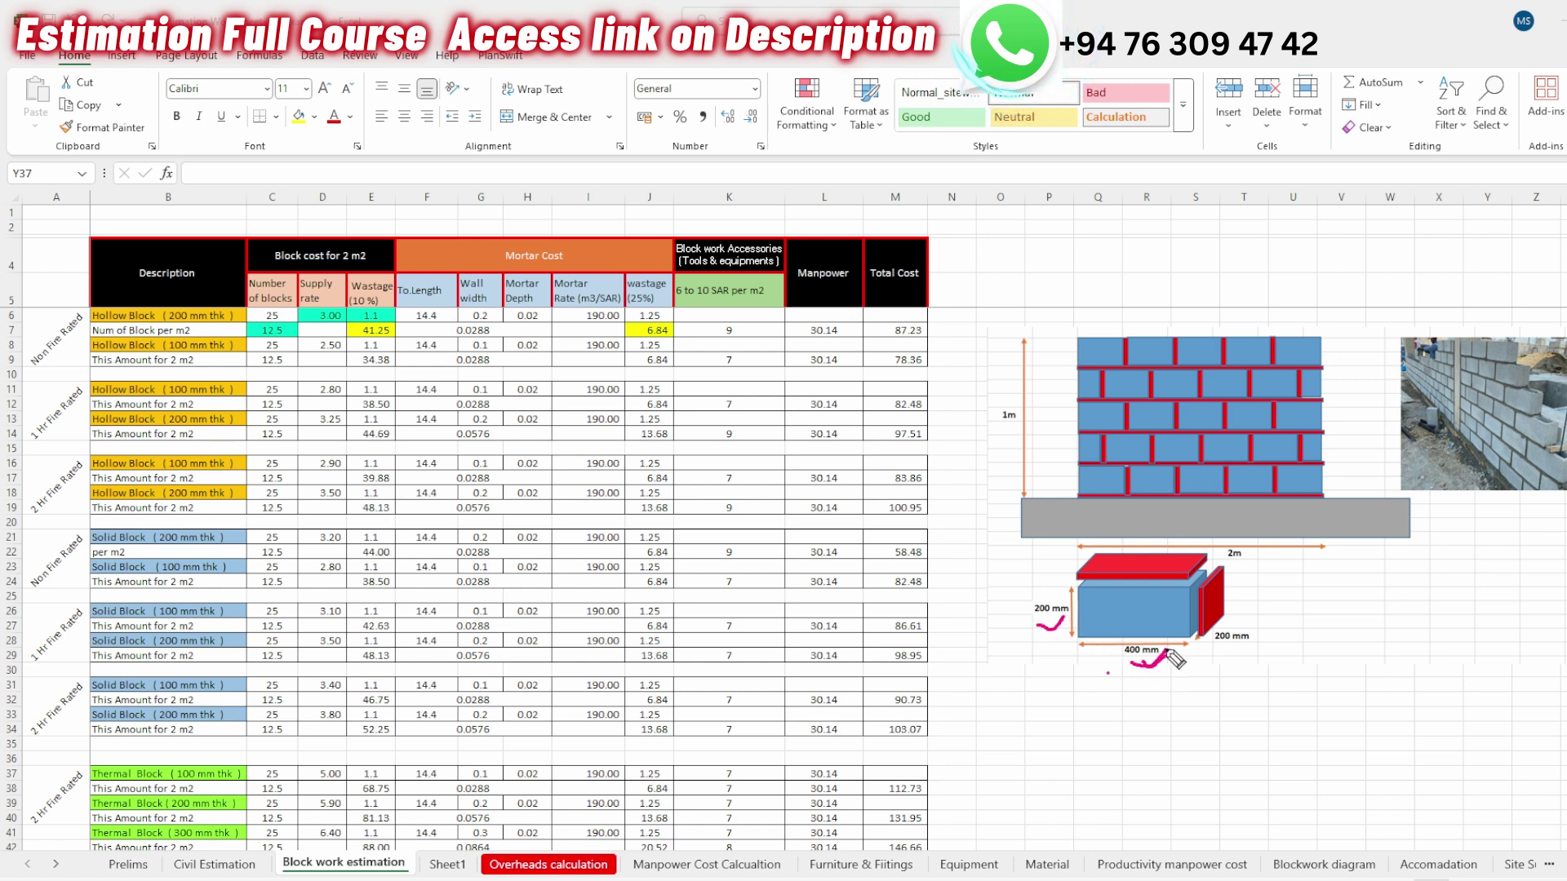
click(1194, 701)
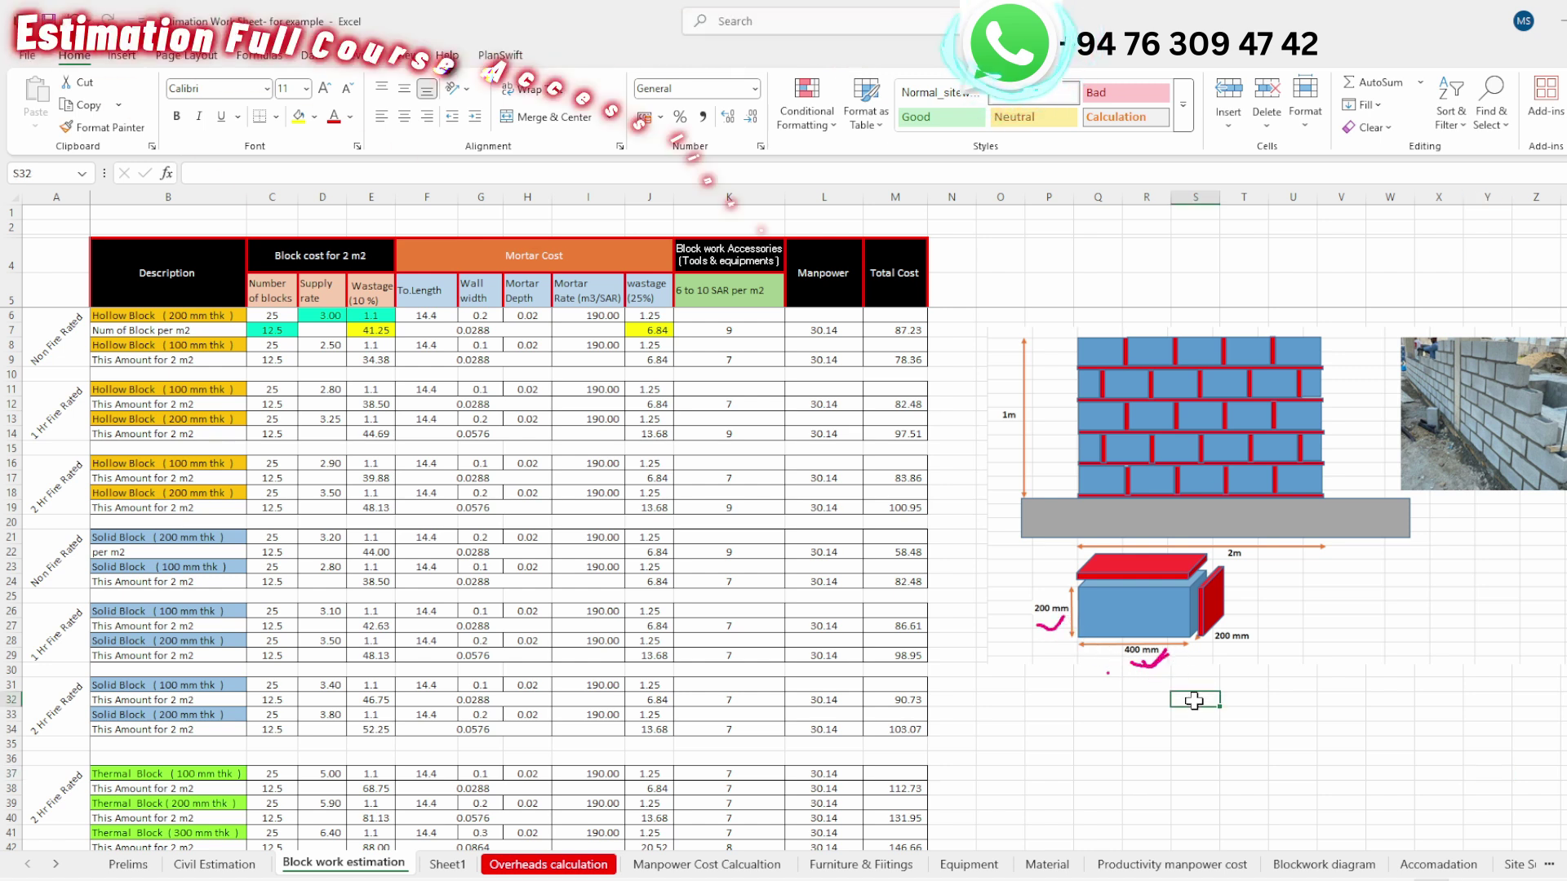
text(0.08)
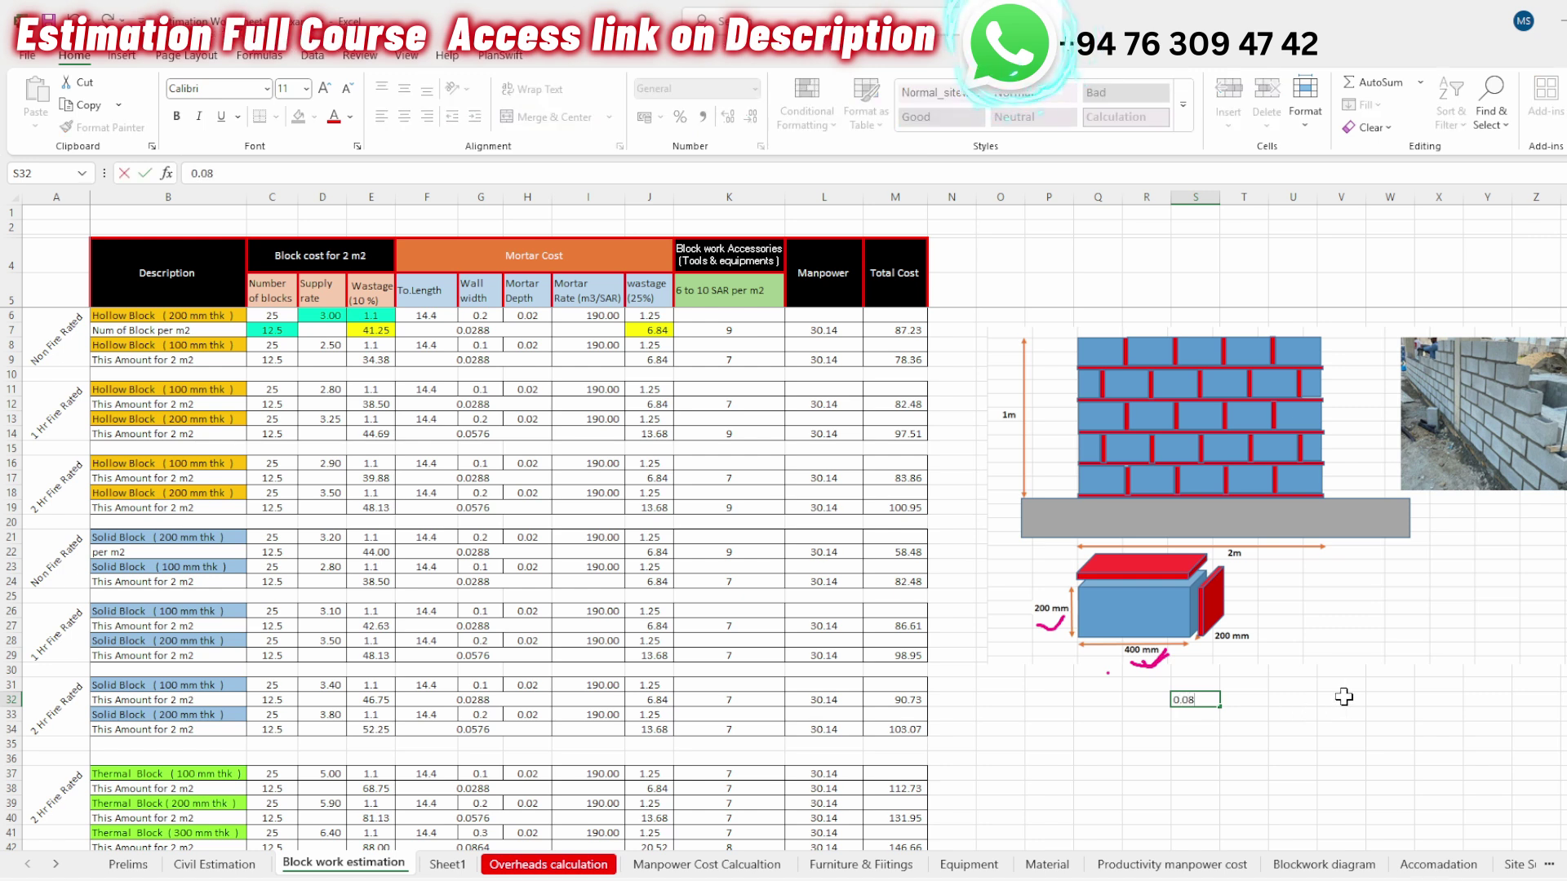
click(1283, 701)
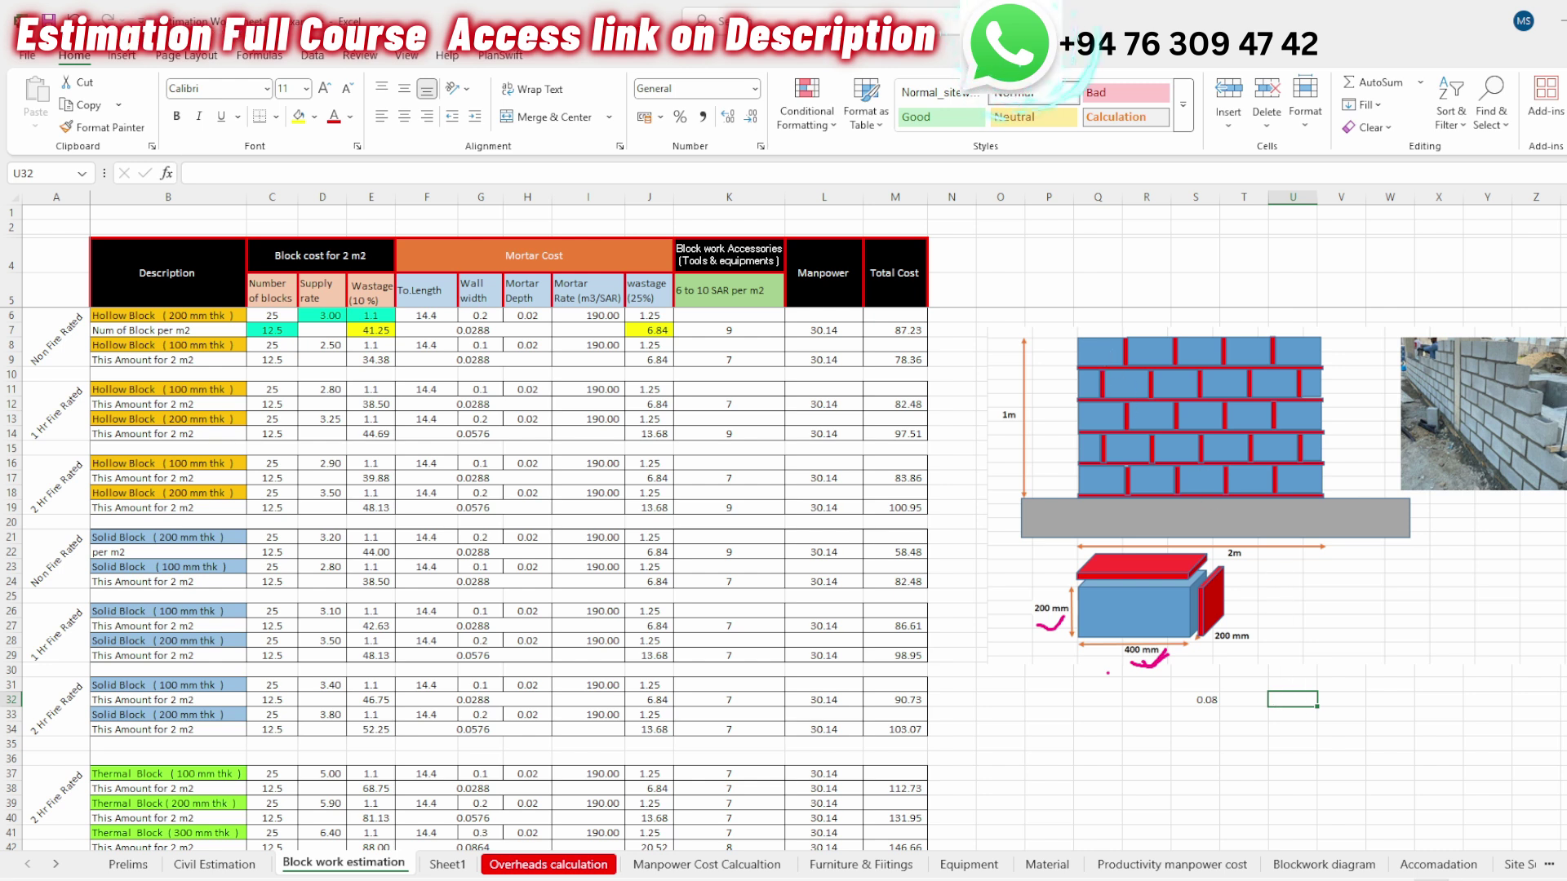
- Trace the wall diagram's height and length with the pen and enter 2 in cell U32
drag(1012, 333, 1032, 467)
drag(1288, 508, 1322, 506)
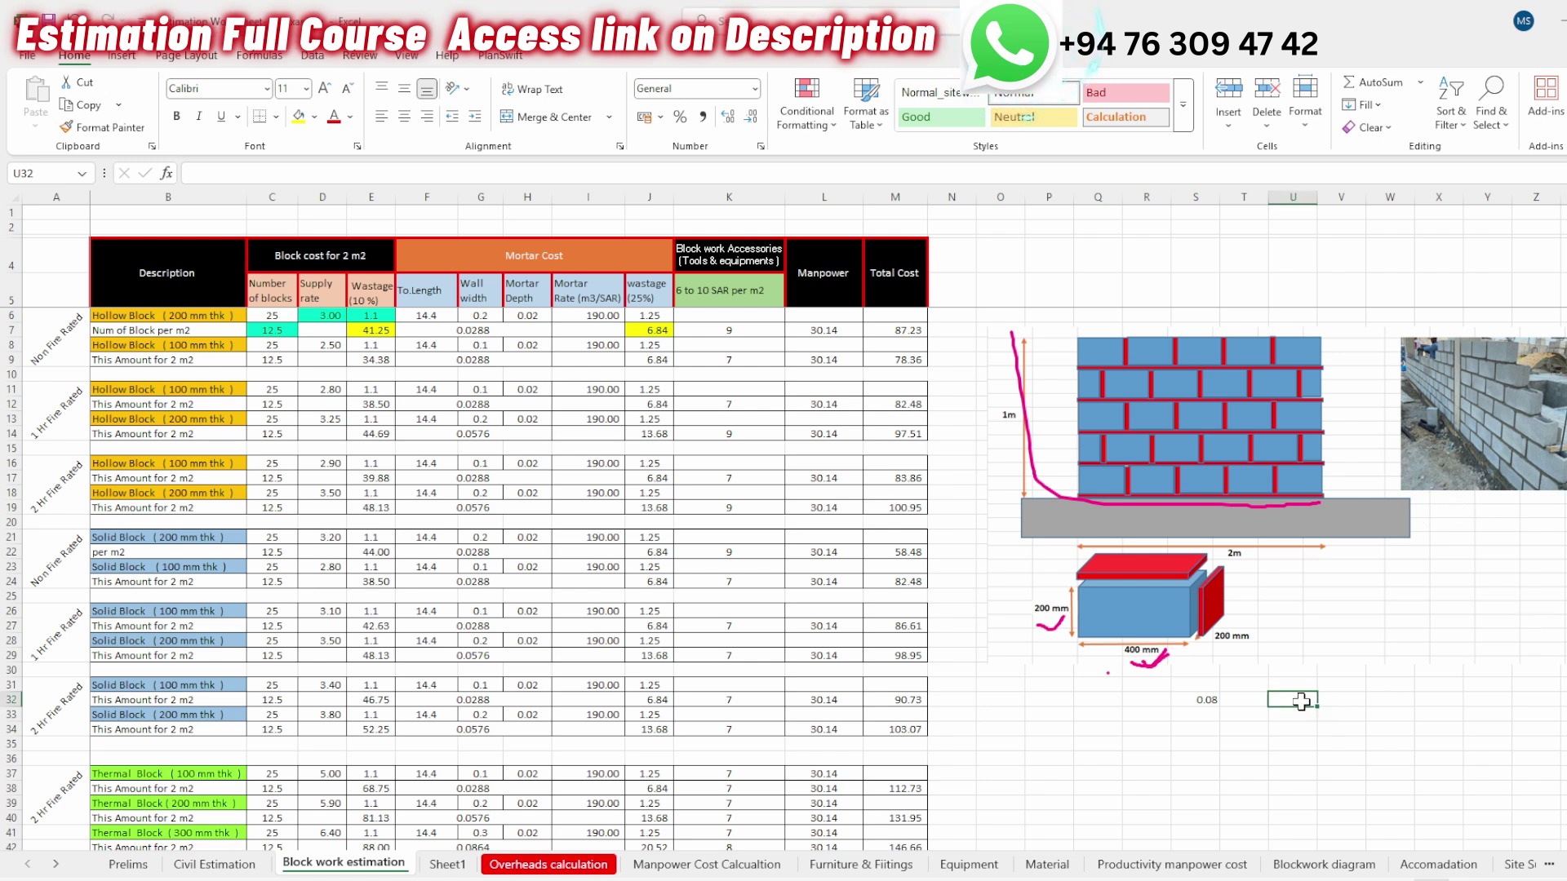
text(2)
key(Tab)
key(Tab)
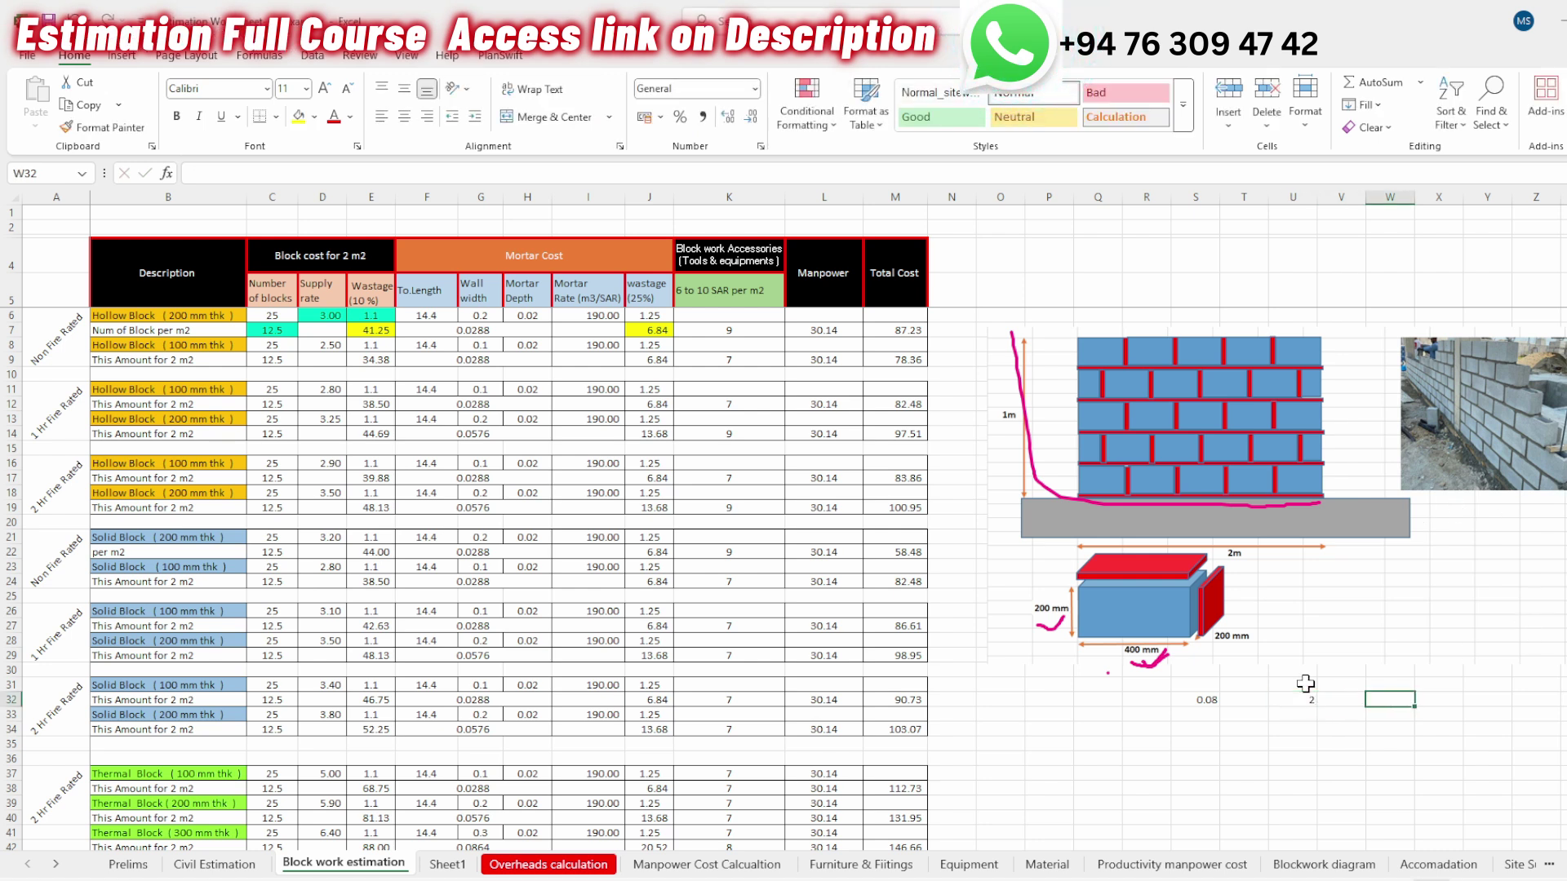
- Enter the formula =U32/S32 in cell W32 to divide the wall area by the block face area
text(=)
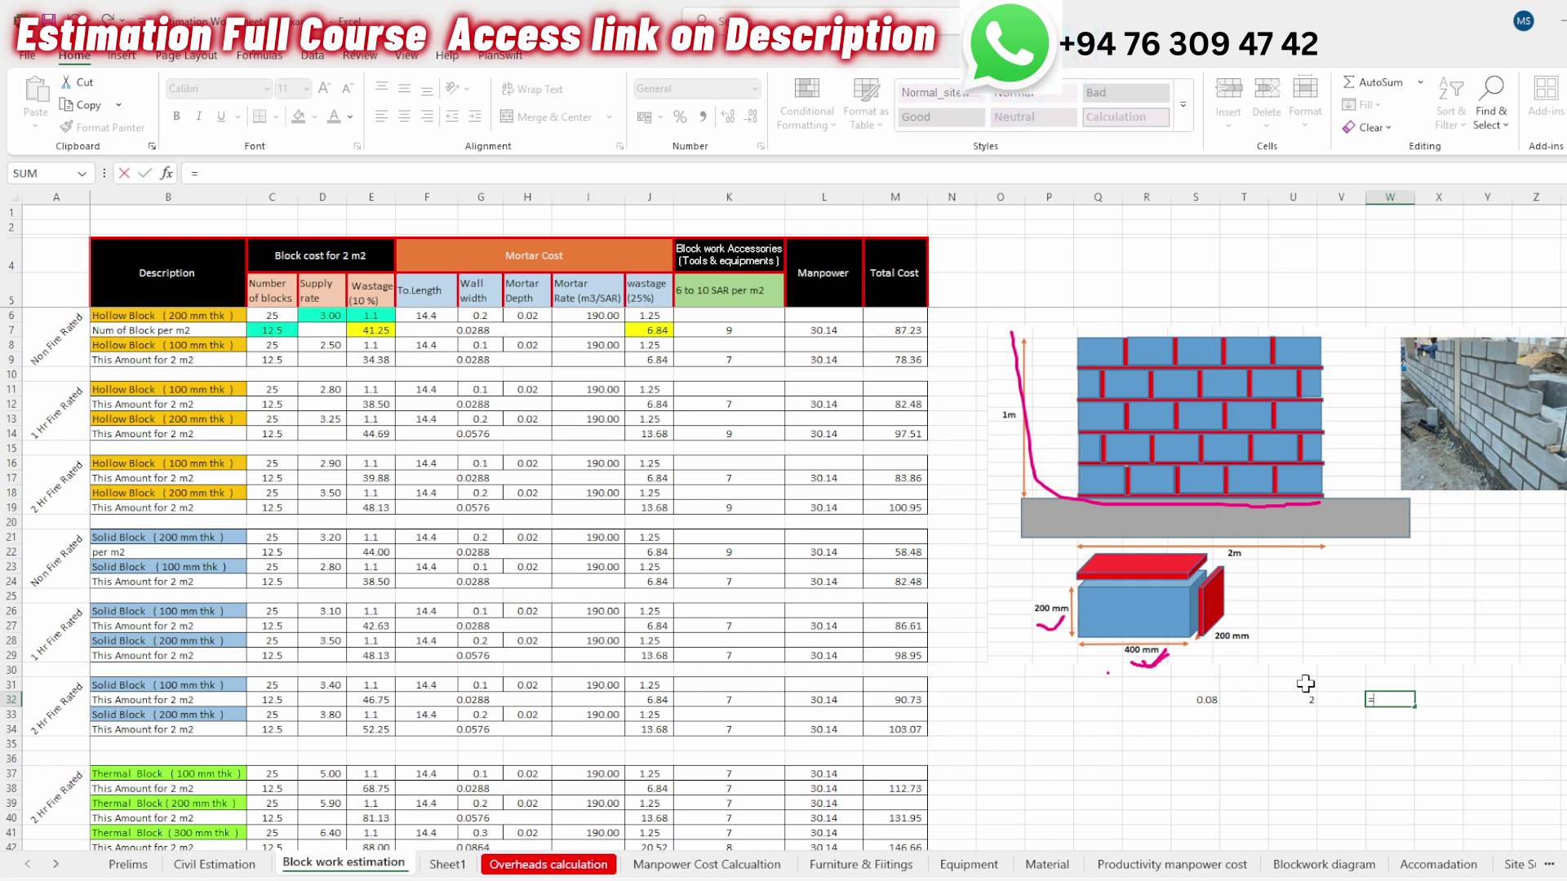
click(1306, 700)
text(/)
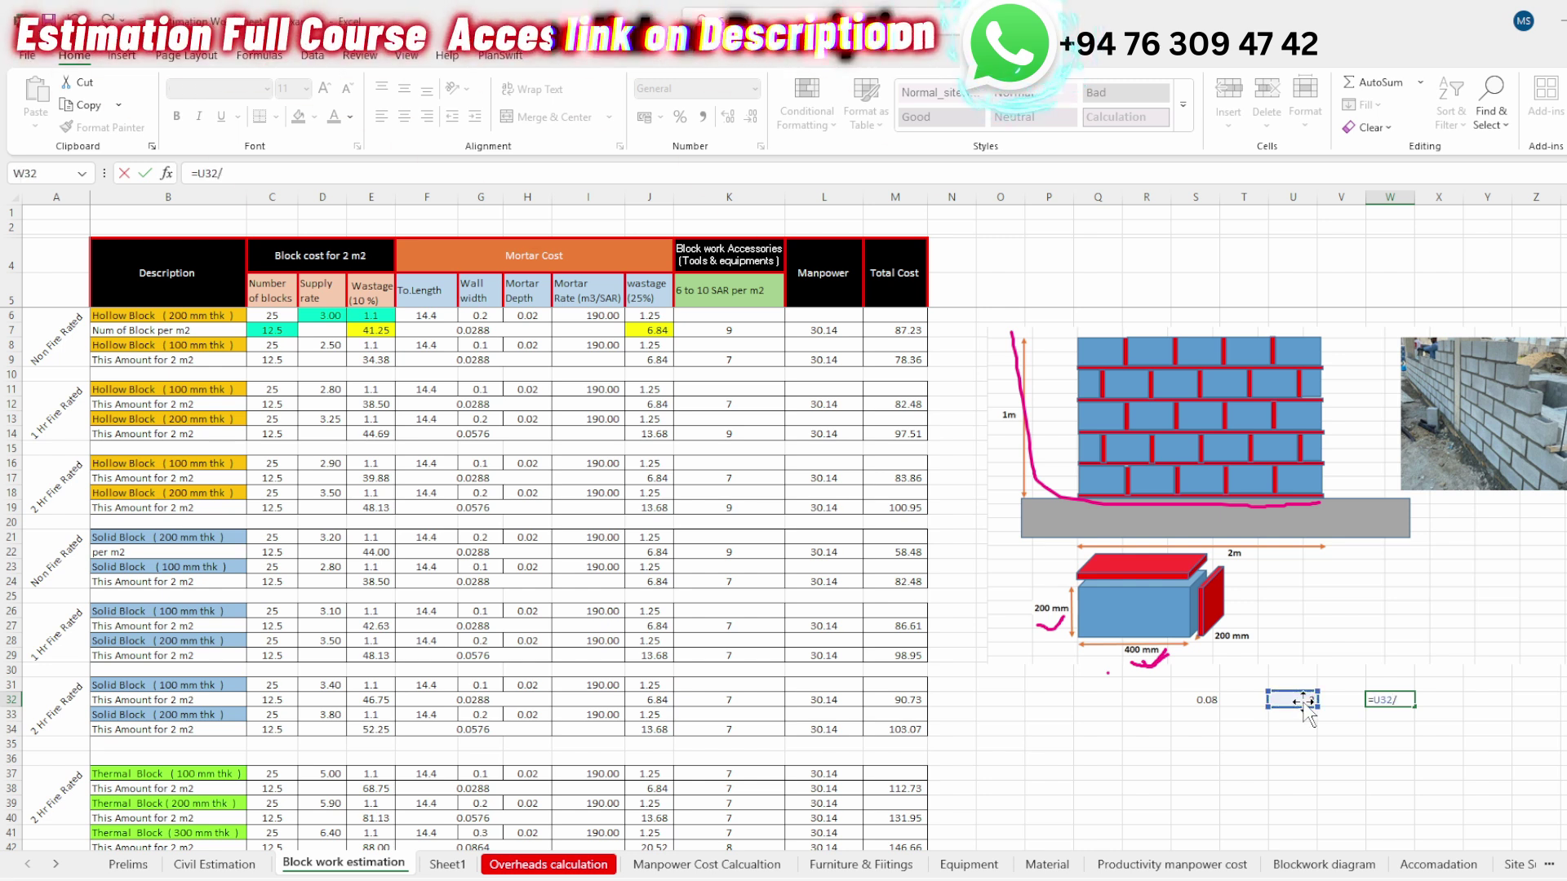
click(1201, 702)
key(Return)
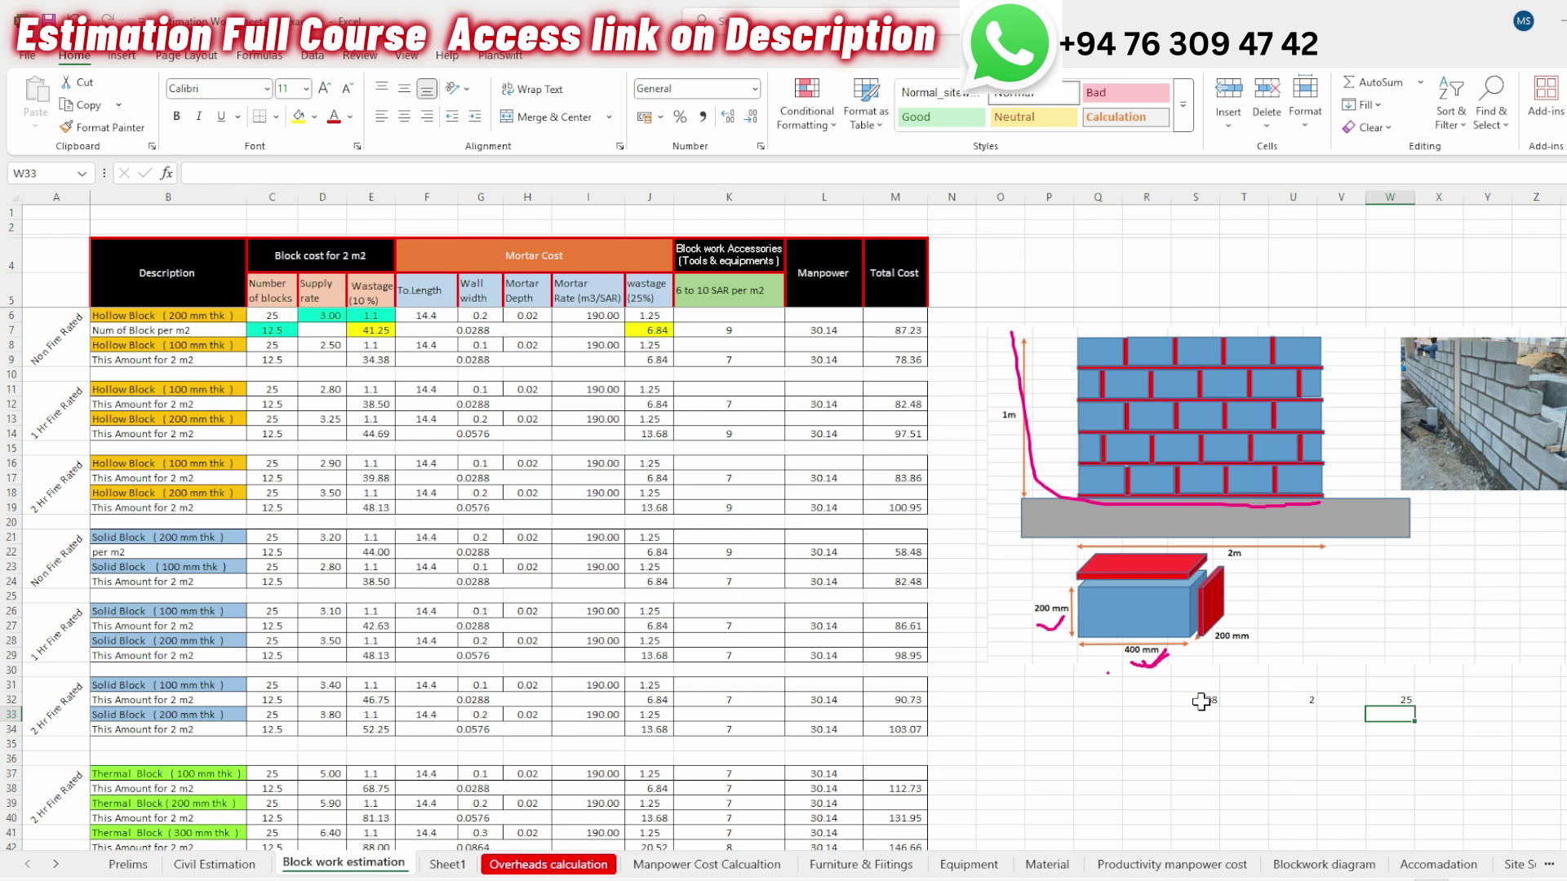
- Select cell W32 and draw a pen arrow from its result to the first Number of blocks value in cell C6
click(1389, 701)
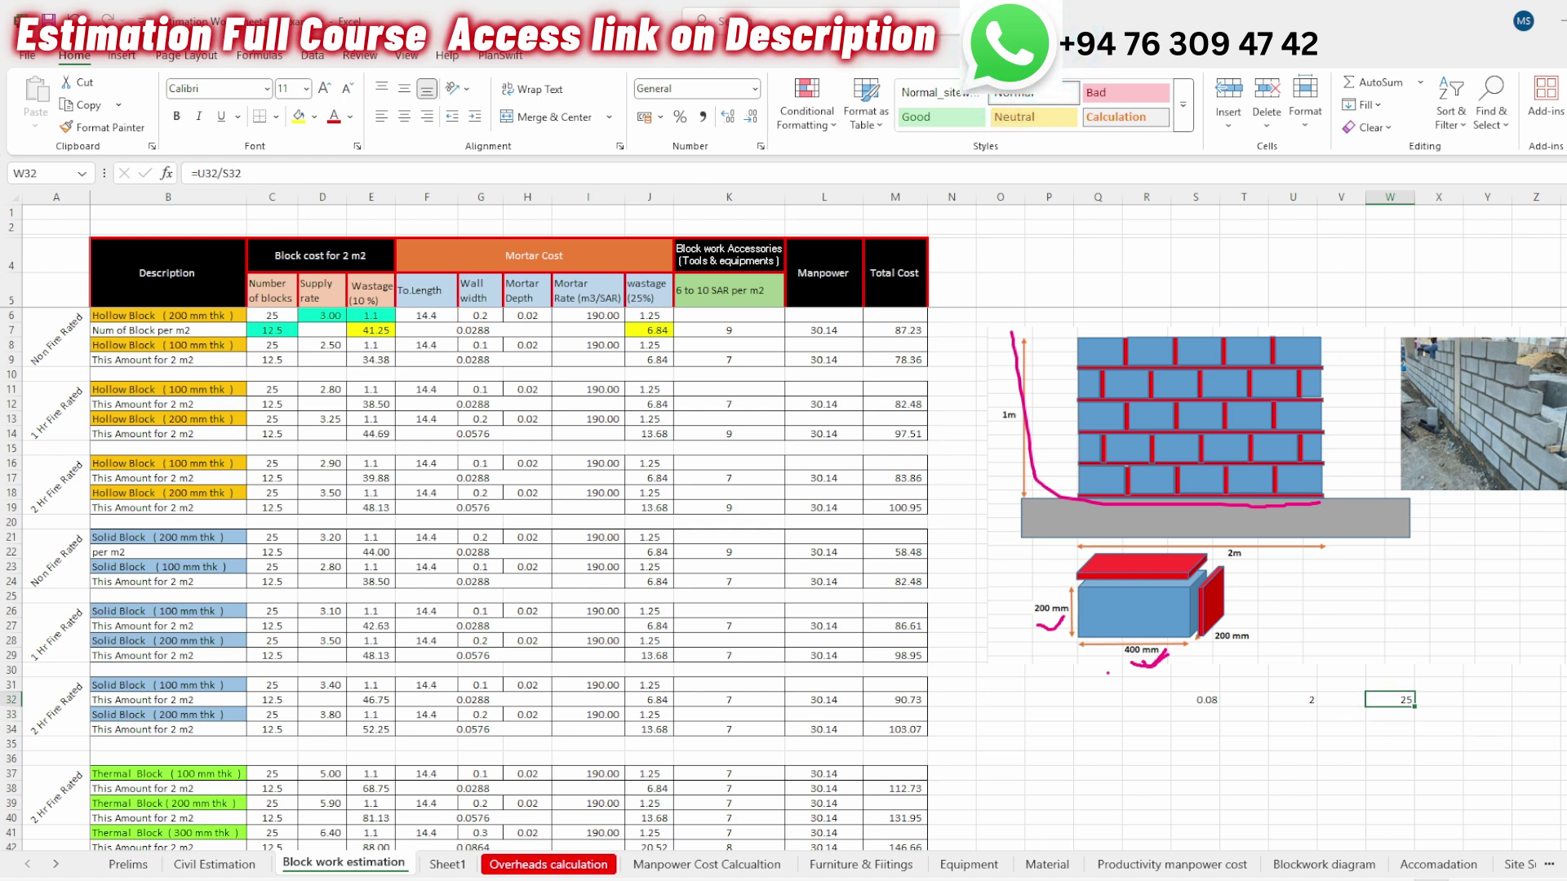
mouse_move(1410, 700)
mouse_down()
mouse_move(1430, 692)
mouse_move(644, 241)
mouse_move(284, 322)
mouse_up()
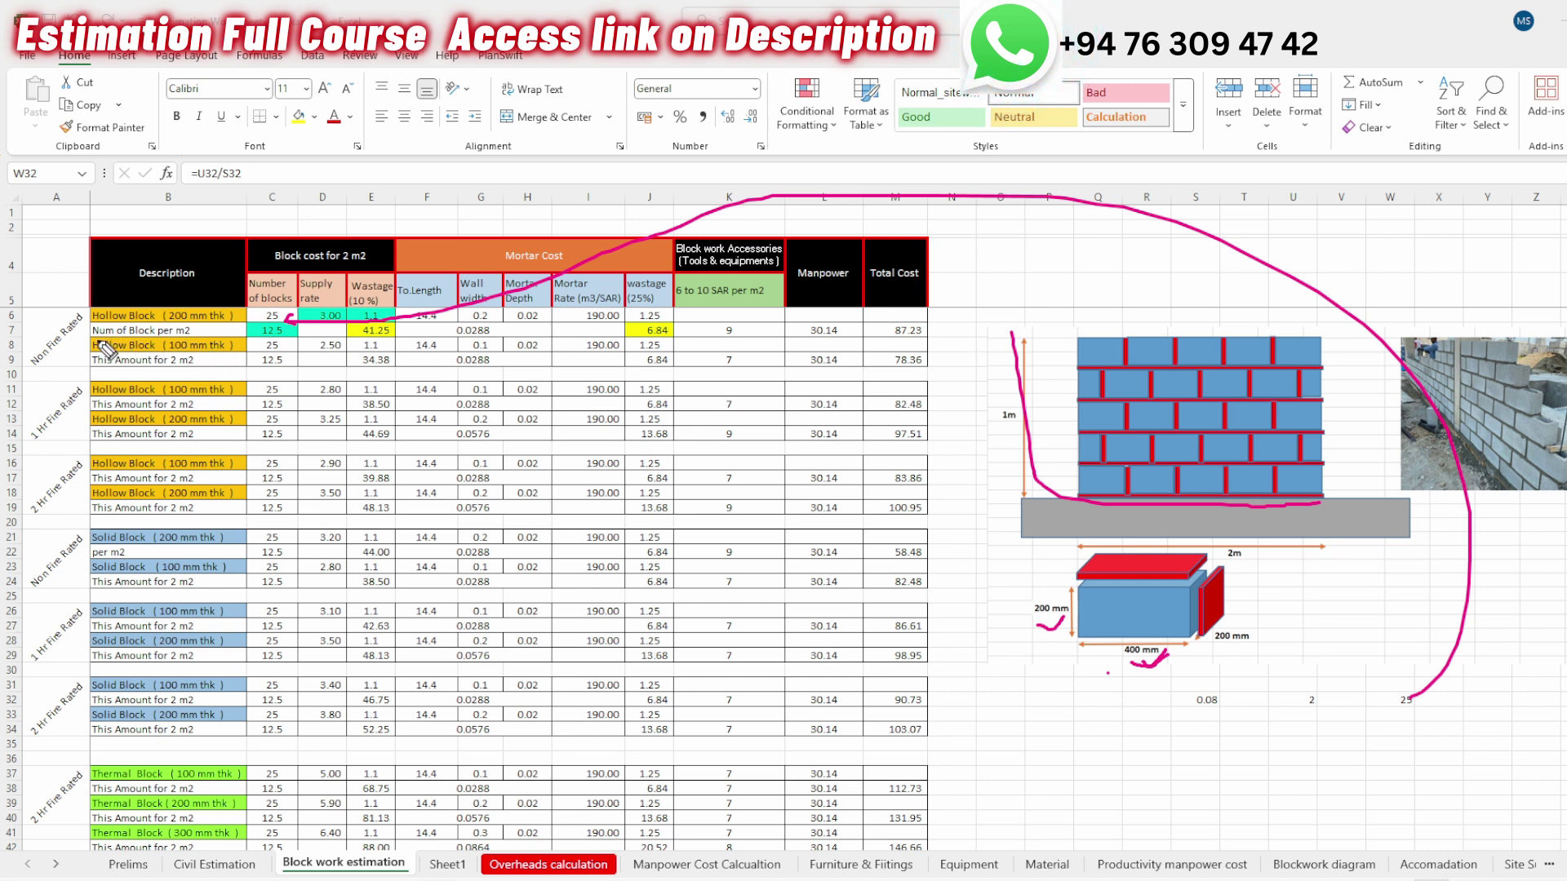
- Underline the Num of Block per m2 label with the pen, draw a line from it to cell C7, and clear the annotations
drag(95, 338, 144, 338)
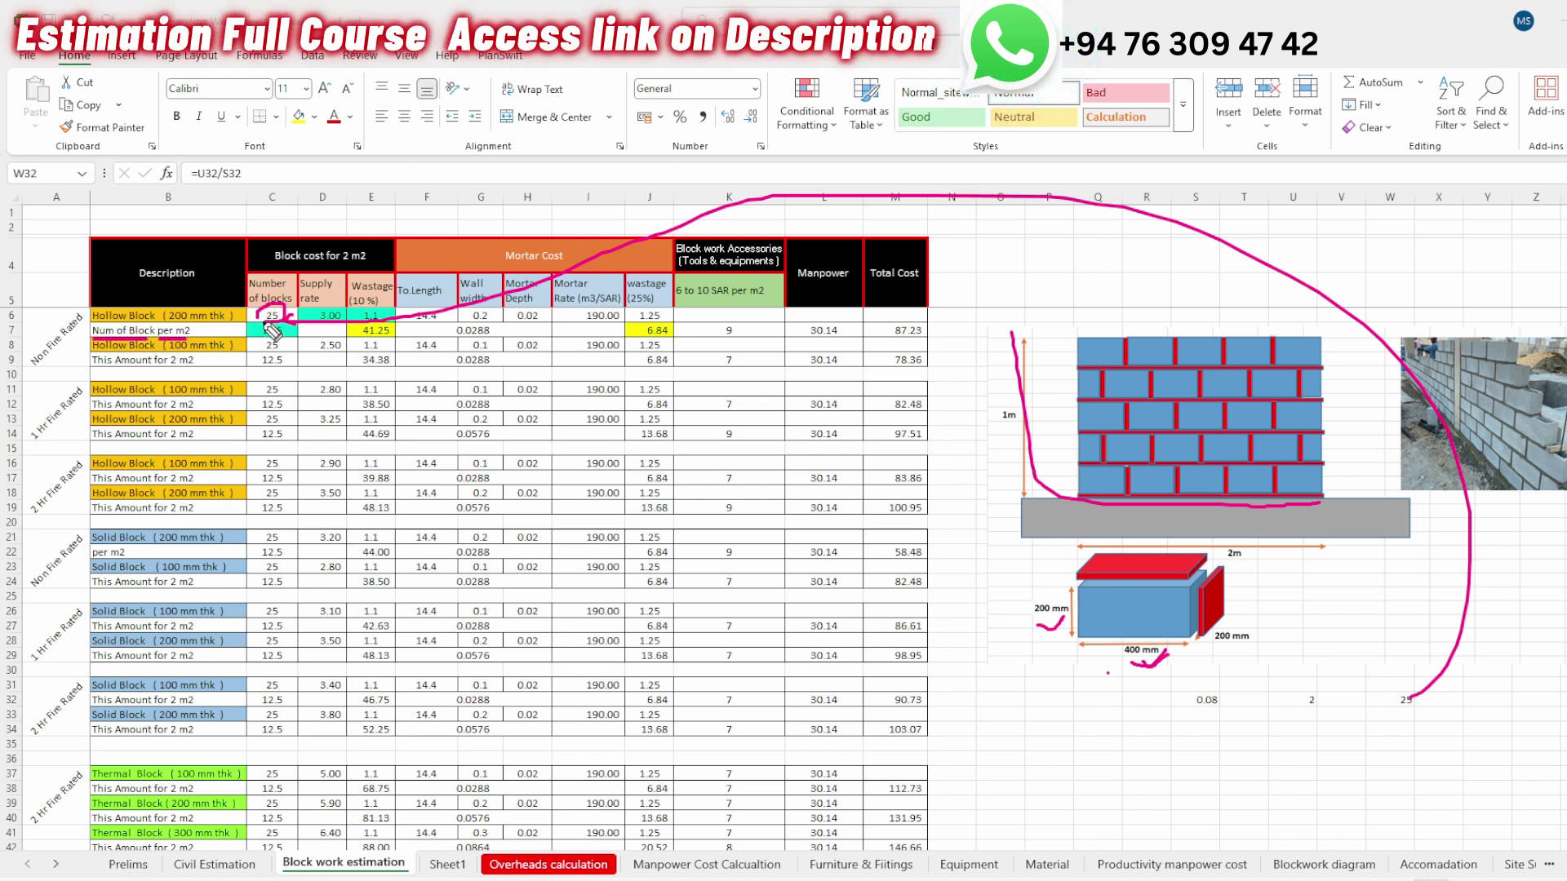
drag(199, 332, 247, 332)
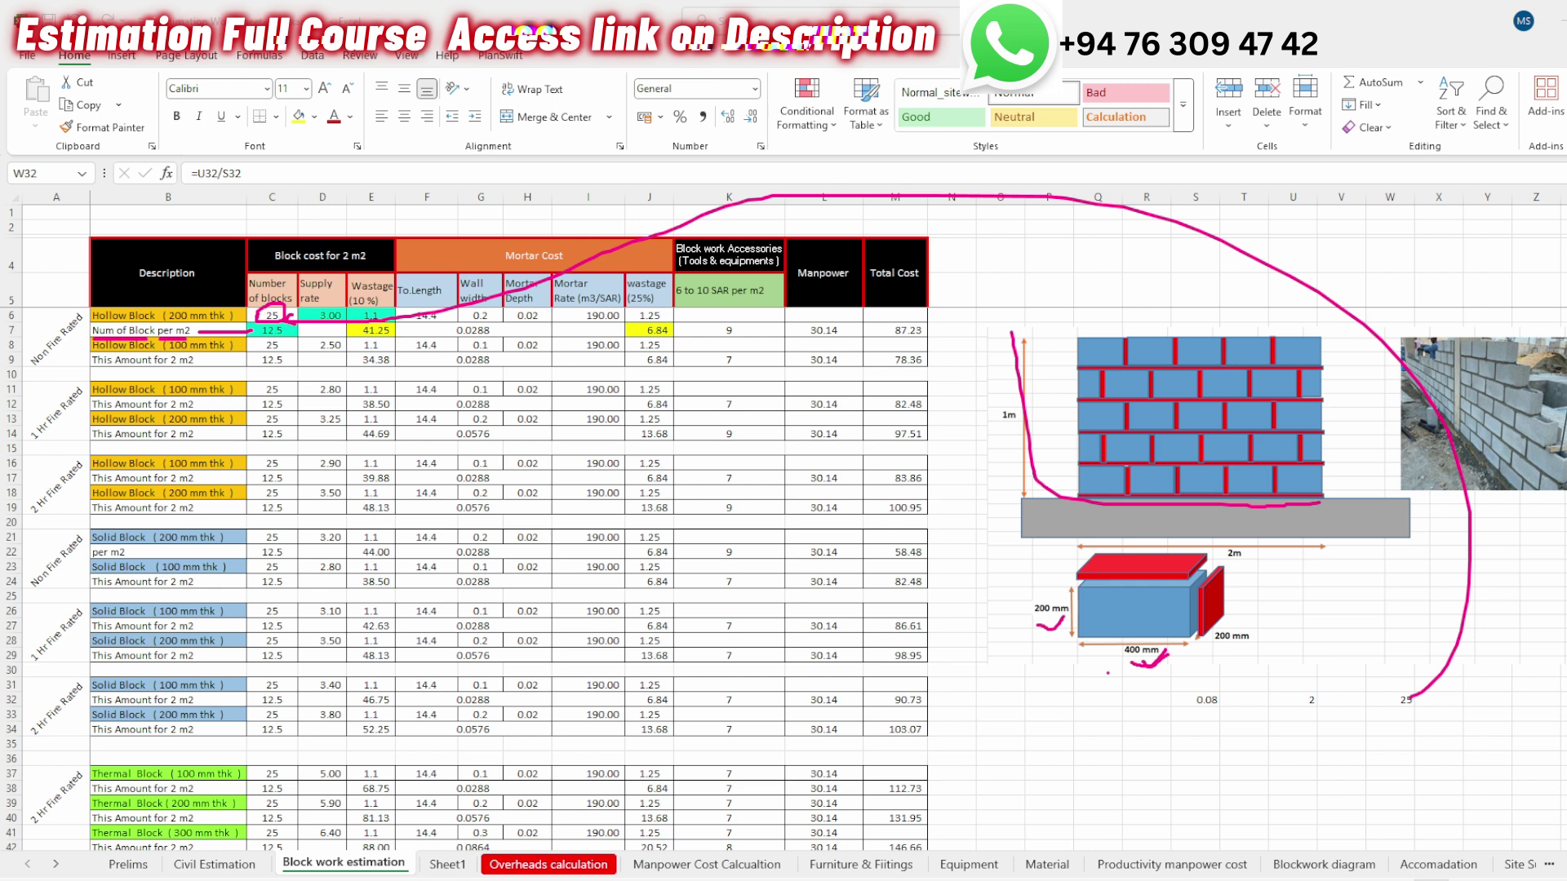
click(936, 26)
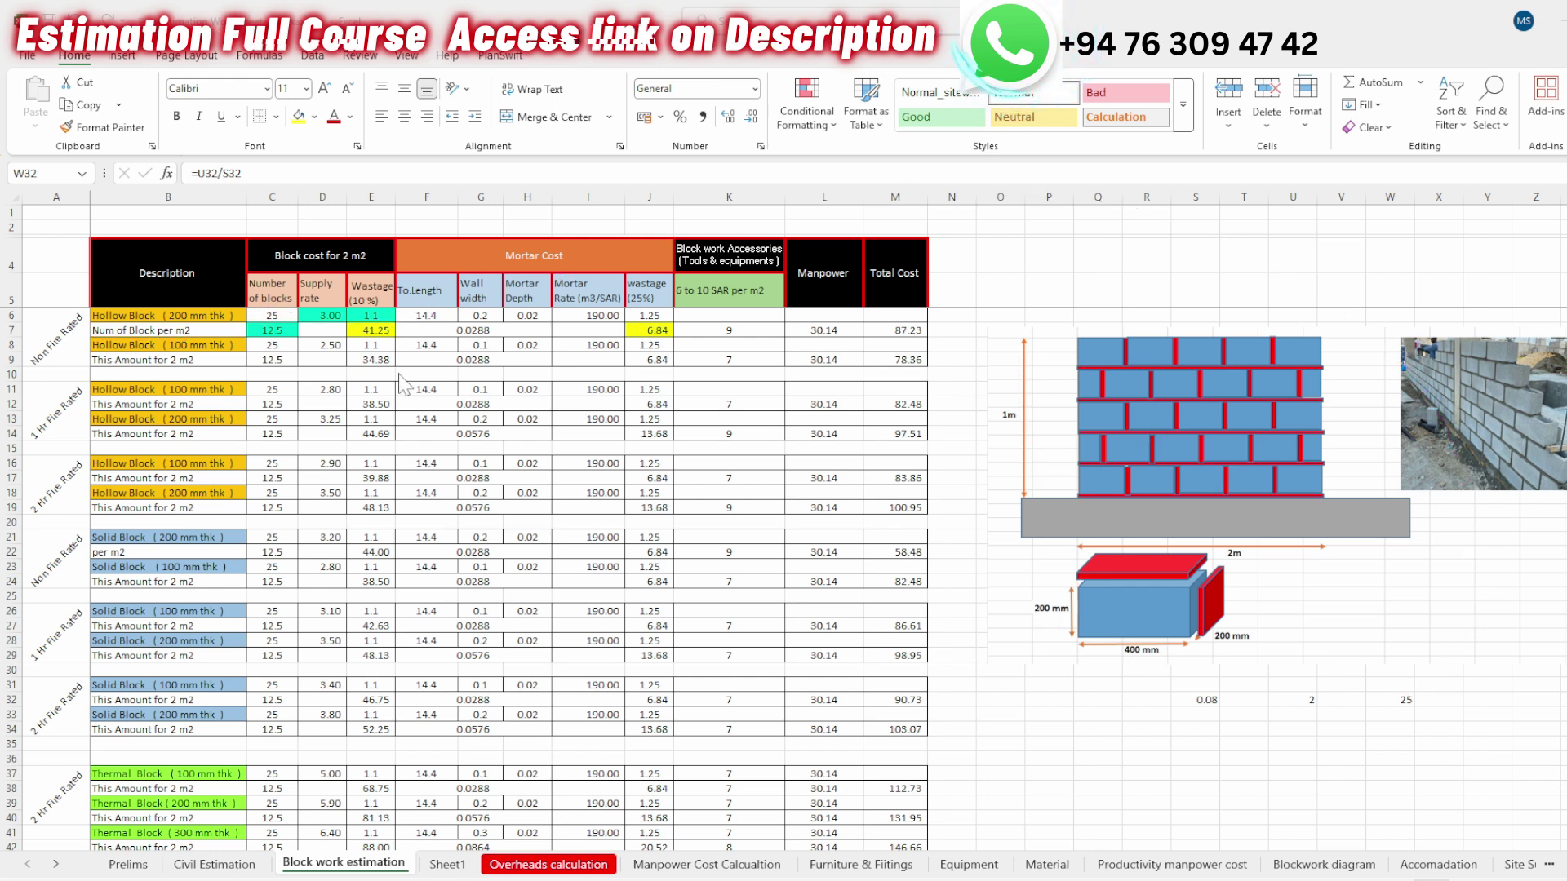
- Select the supply rate in cell D6, handwrite the list 1) L.c.p.d, 2) L.c.p.unit, 3) Mat with the pen, and clear it
click(326, 315)
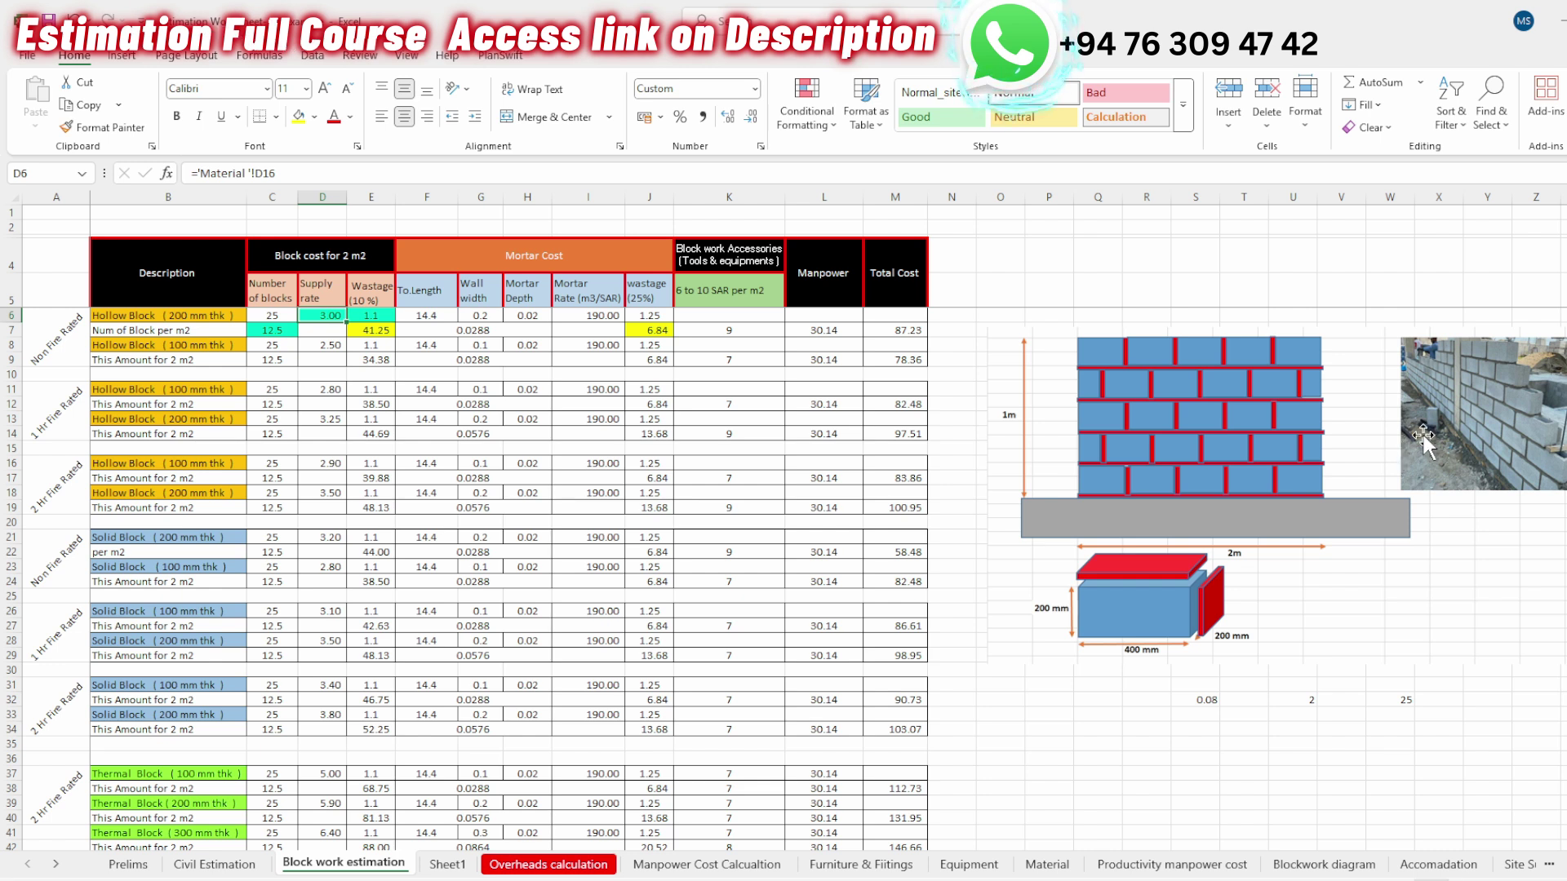
drag(1031, 153, 1039, 190)
drag(1042, 119, 1038, 259)
drag(1124, 128, 1189, 167)
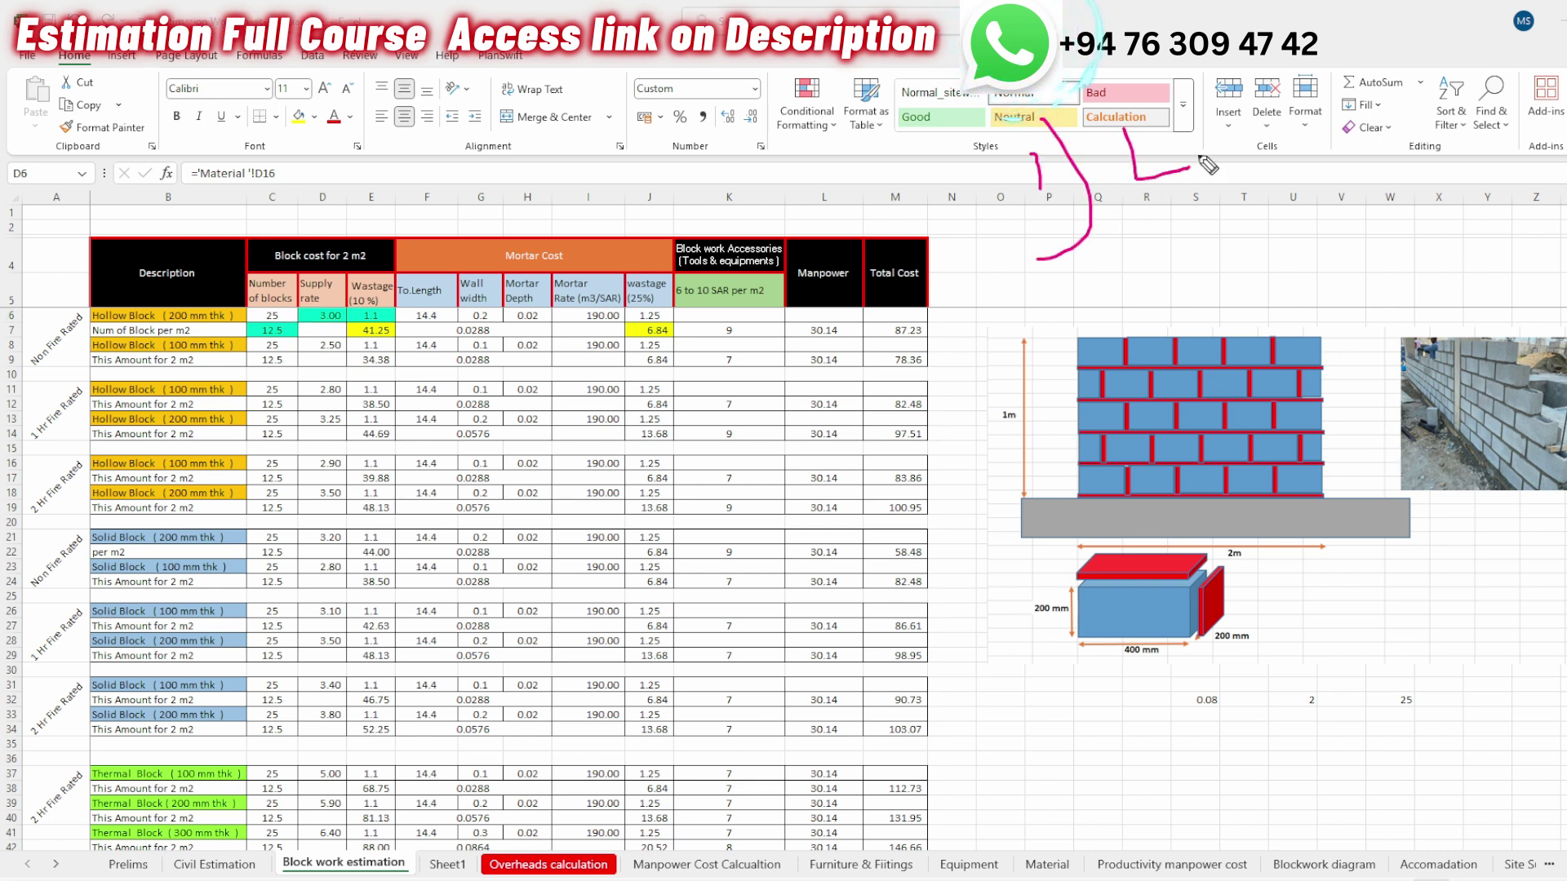
mouse_move(1305, 143)
mouse_down()
mouse_move(1315, 122)
mouse_move(1371, 160)
mouse_move(1413, 123)
mouse_up()
click(1328, 129)
mouse_move(1075, 263)
mouse_down()
mouse_move(1125, 279)
mouse_move(1102, 321)
mouse_up()
mouse_move(1169, 238)
mouse_down()
mouse_move(1175, 269)
mouse_move(1297, 266)
mouse_move(1364, 285)
mouse_up()
click(1255, 254)
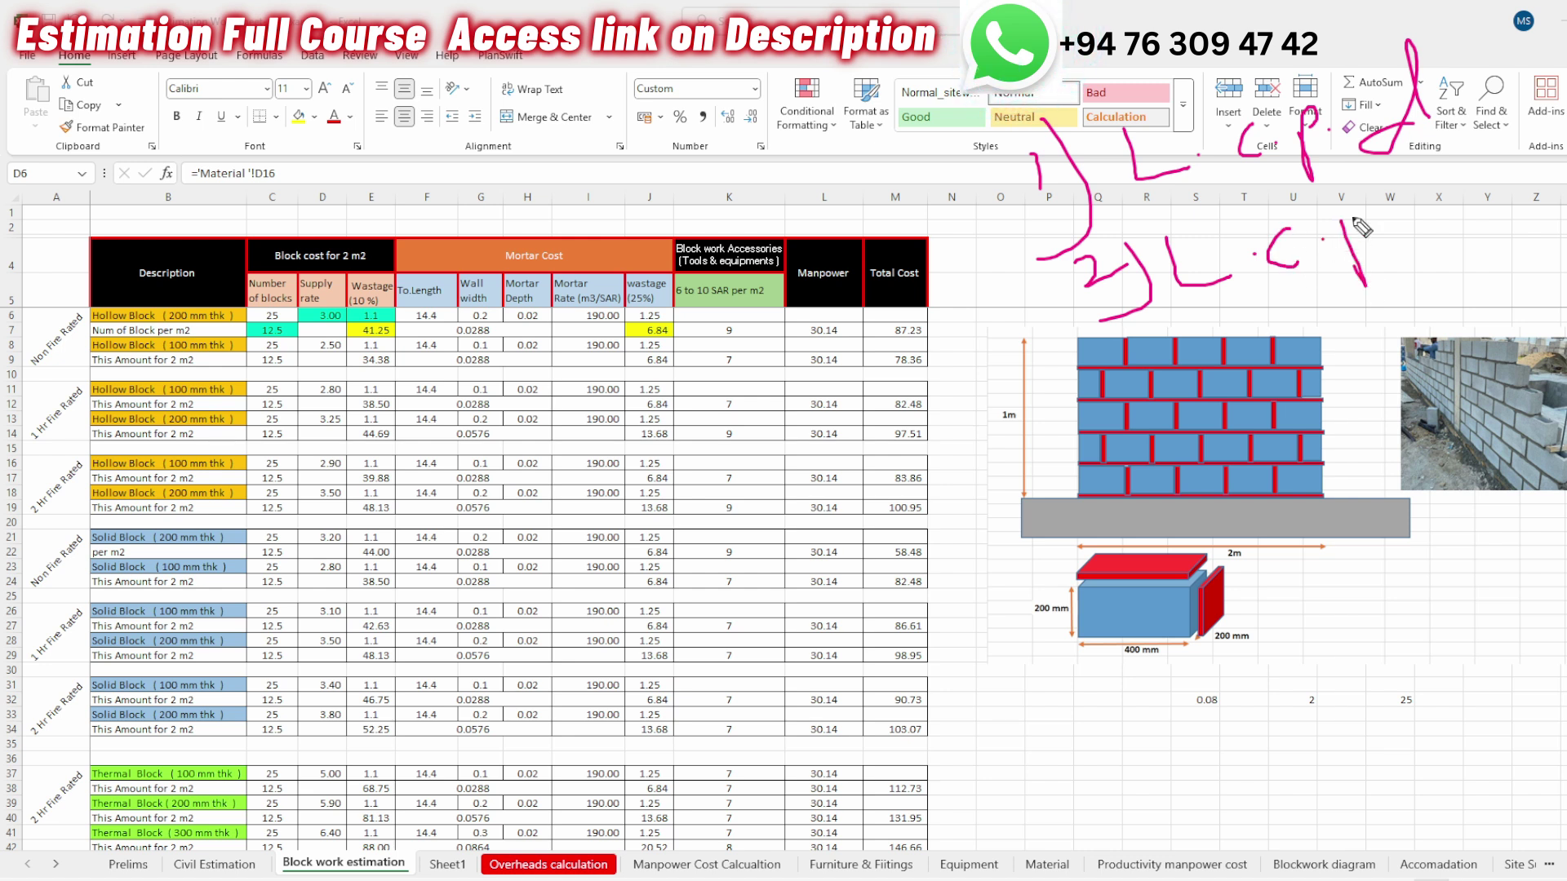
mouse_move(1446, 203)
mouse_down()
mouse_move(1479, 235)
mouse_move(1519, 230)
mouse_up()
drag(1536, 218, 1549, 206)
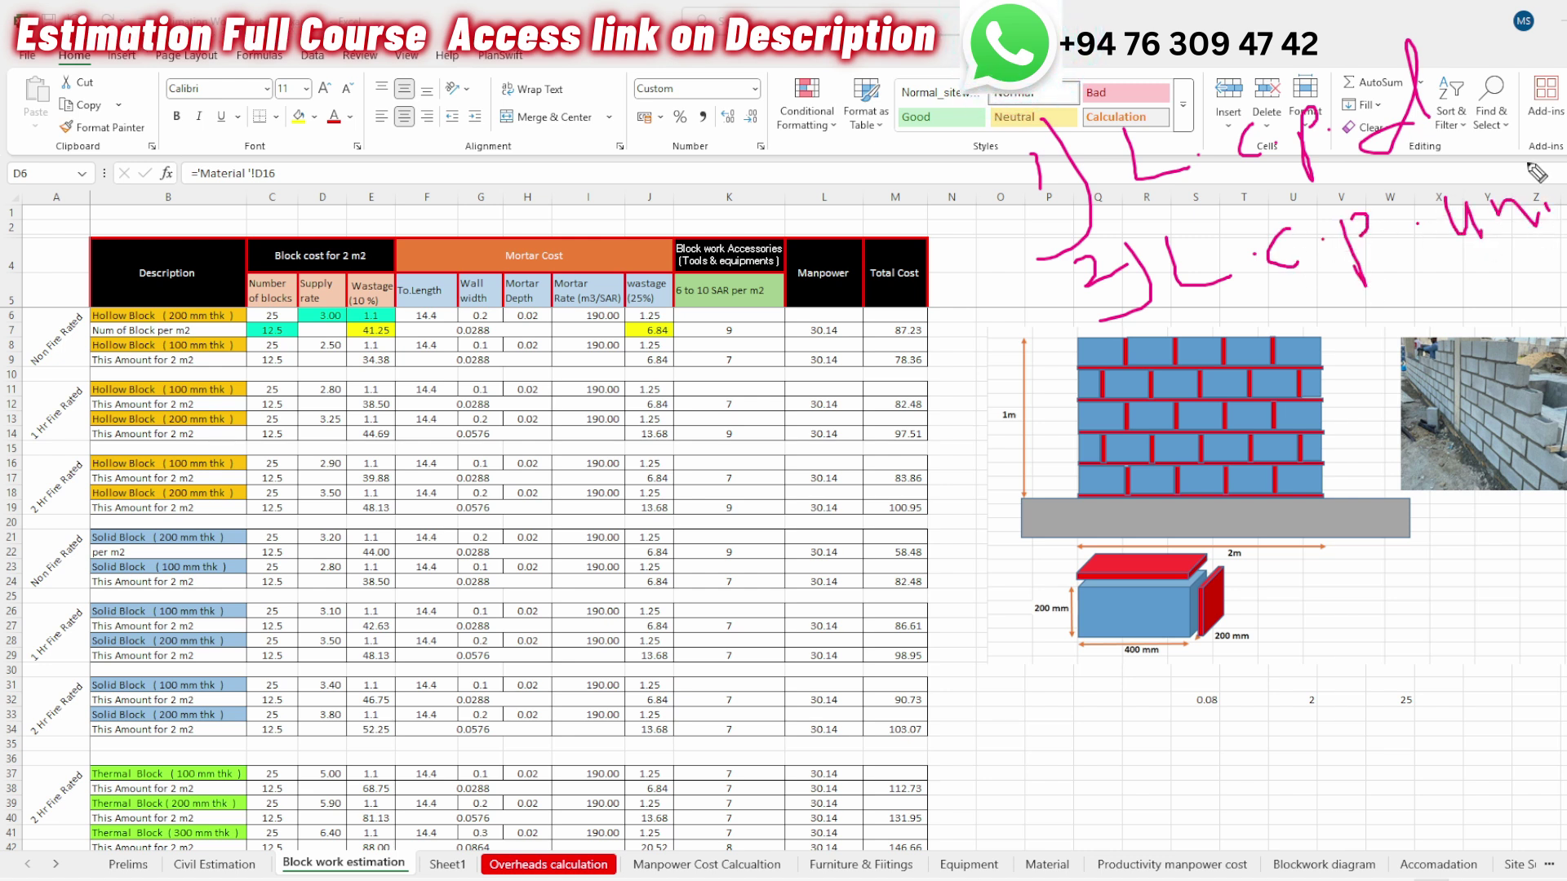
mouse_move(1293, 314)
mouse_down()
mouse_move(1292, 337)
mouse_move(1523, 298)
mouse_up()
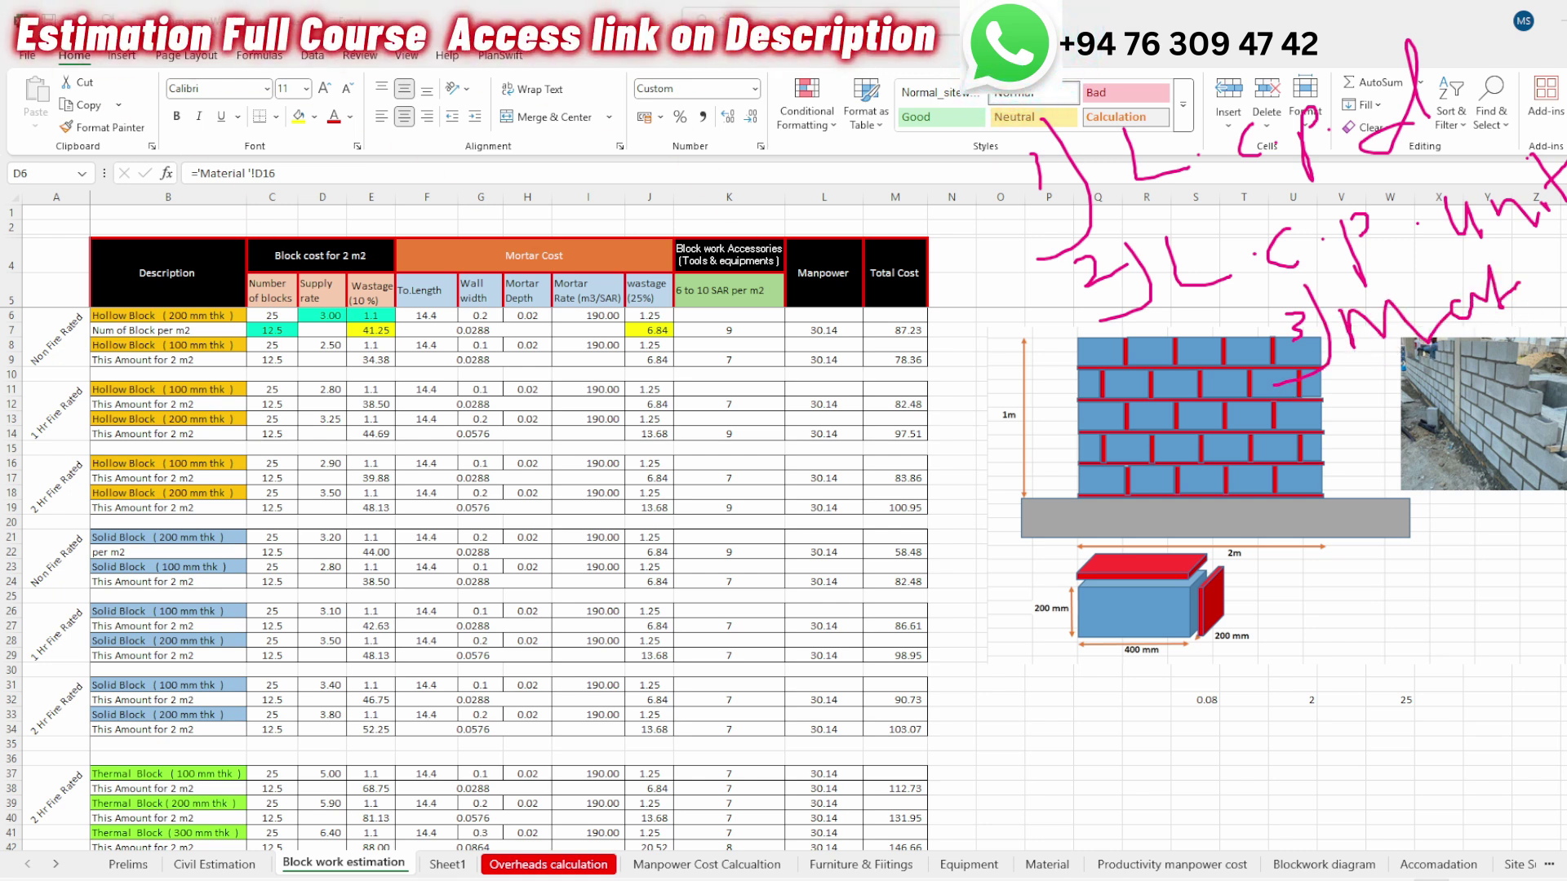
key(Escape)
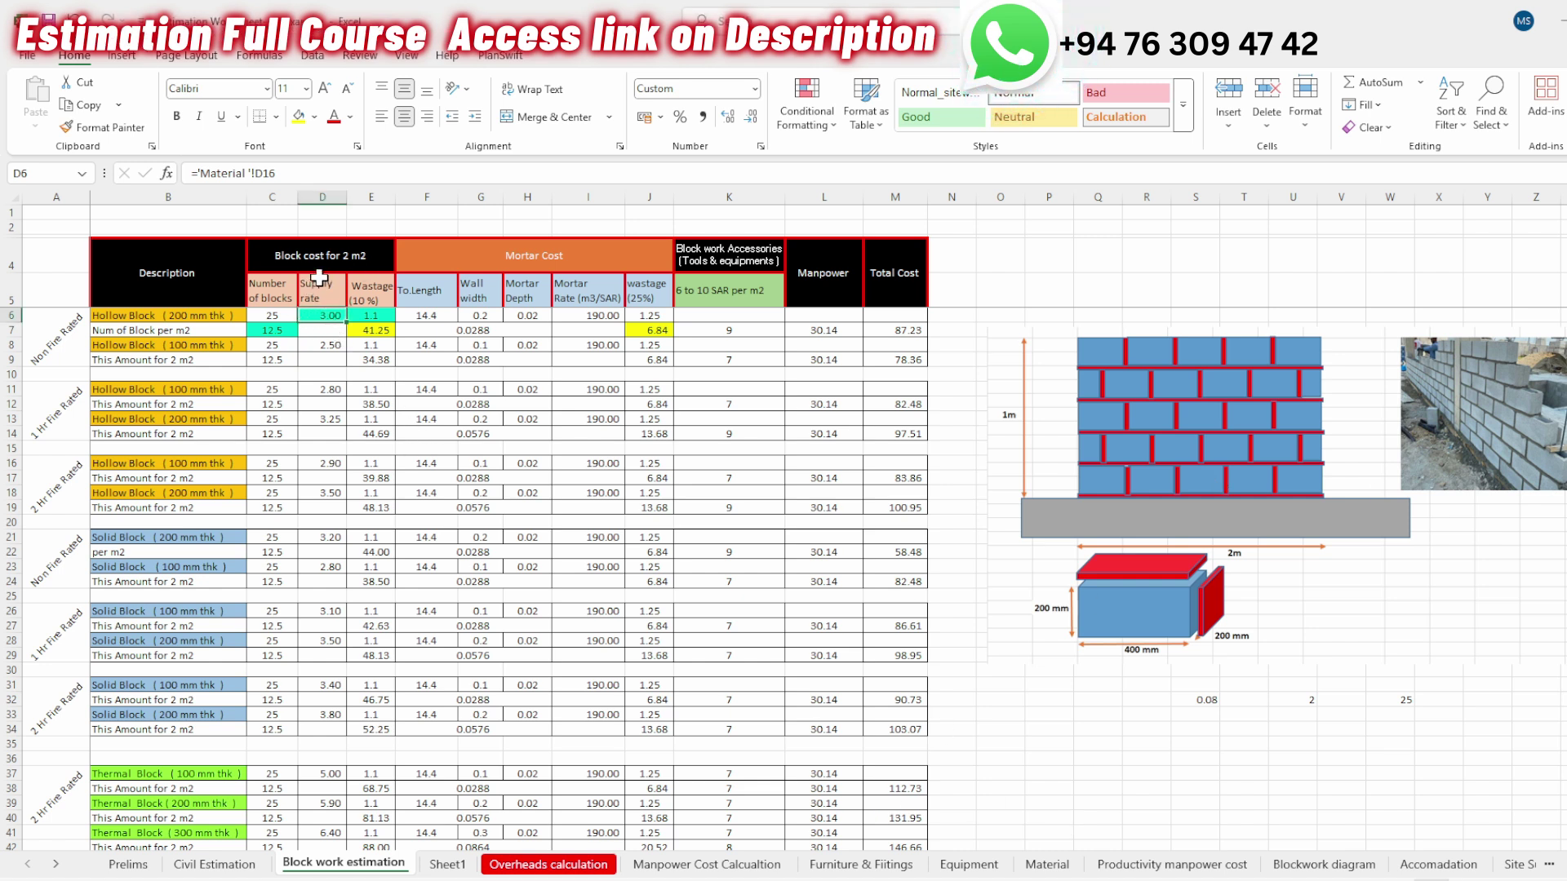
click(278, 173)
drag(276, 173, 255, 173)
click(1052, 865)
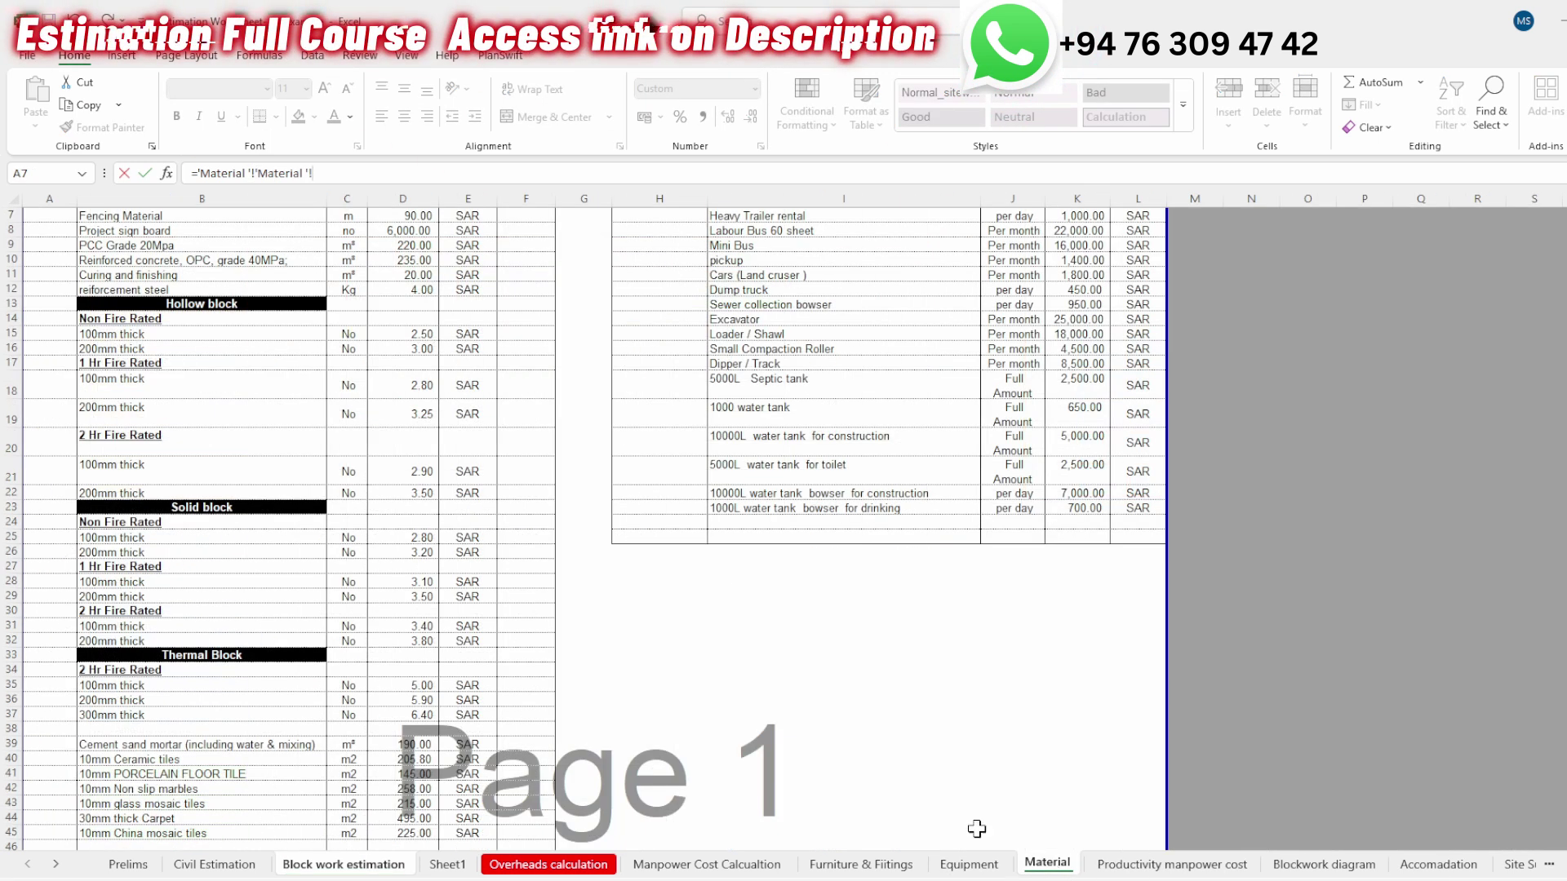
click(392, 198)
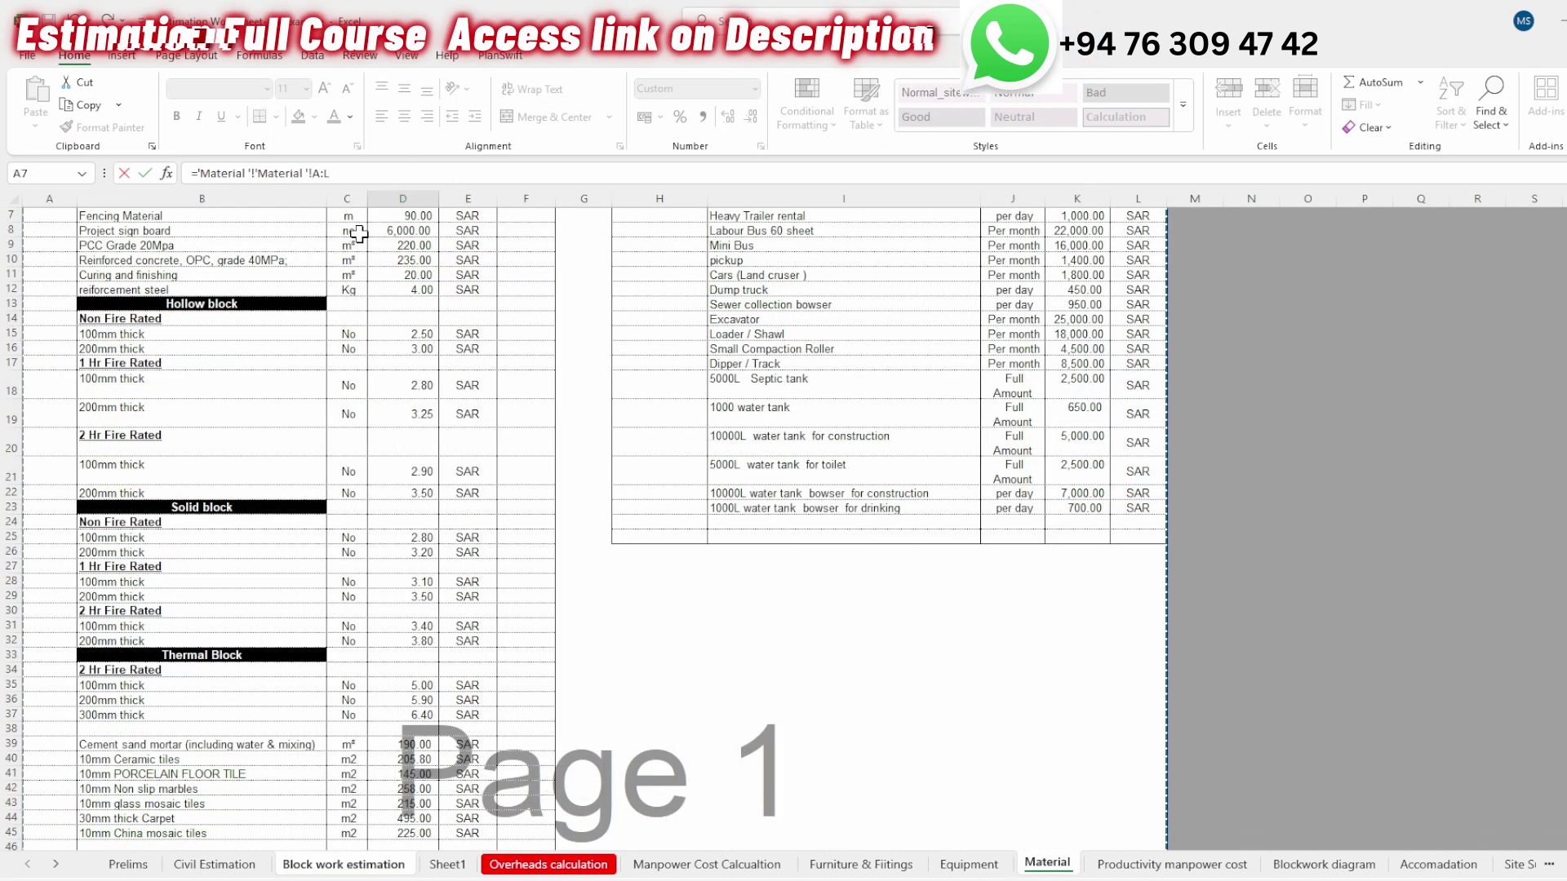
key(Return)
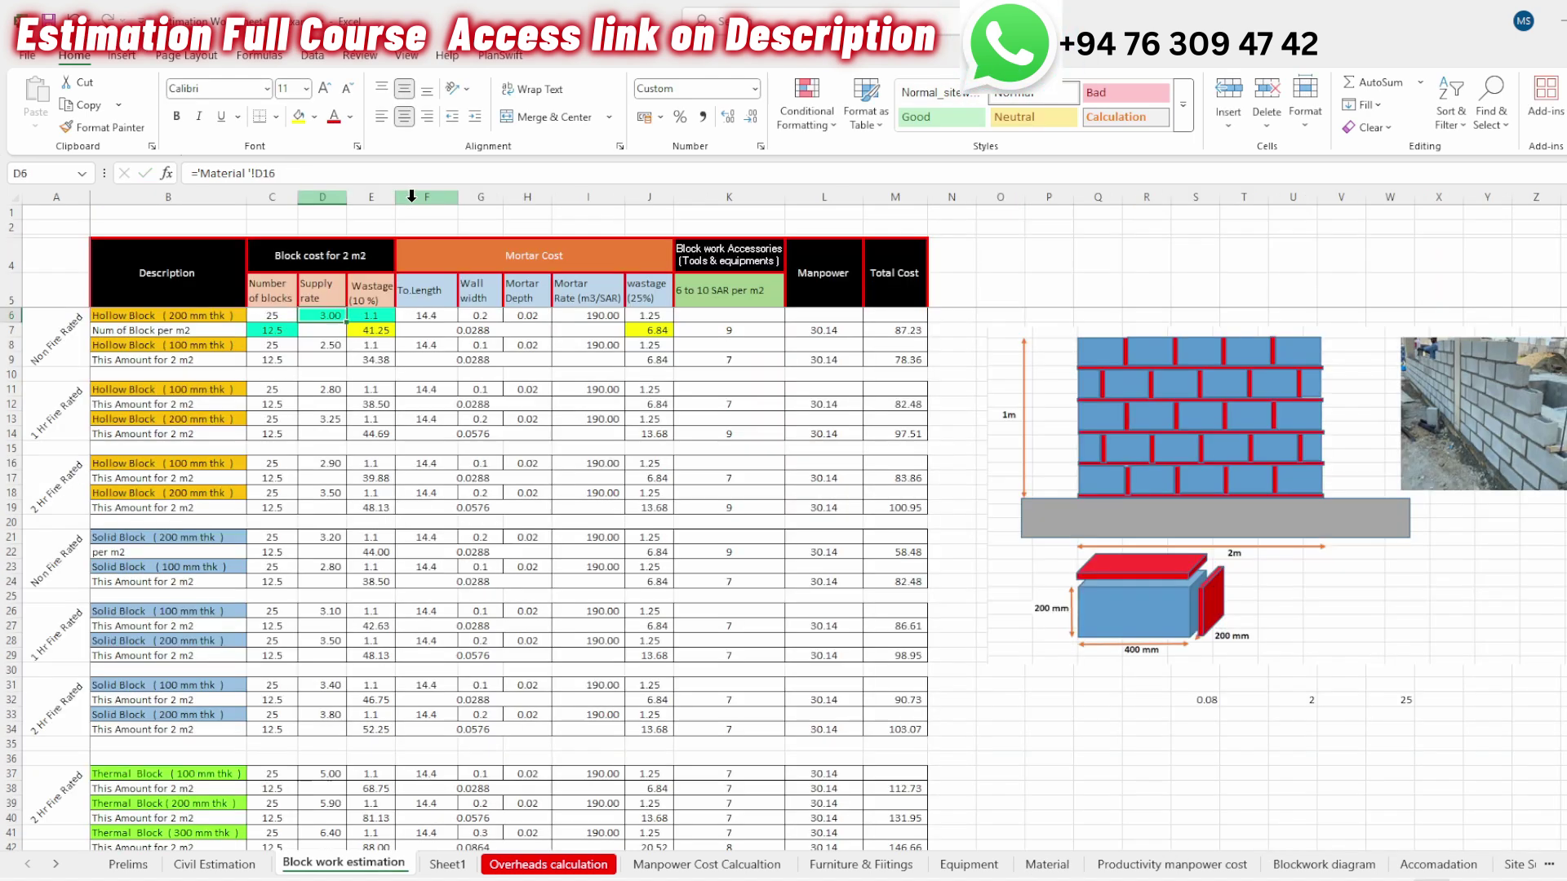
- Trace the supply rate's source on the Material sheet by locating row 16 and selecting the 200mm thick hollow block rate in D16
click(1053, 865)
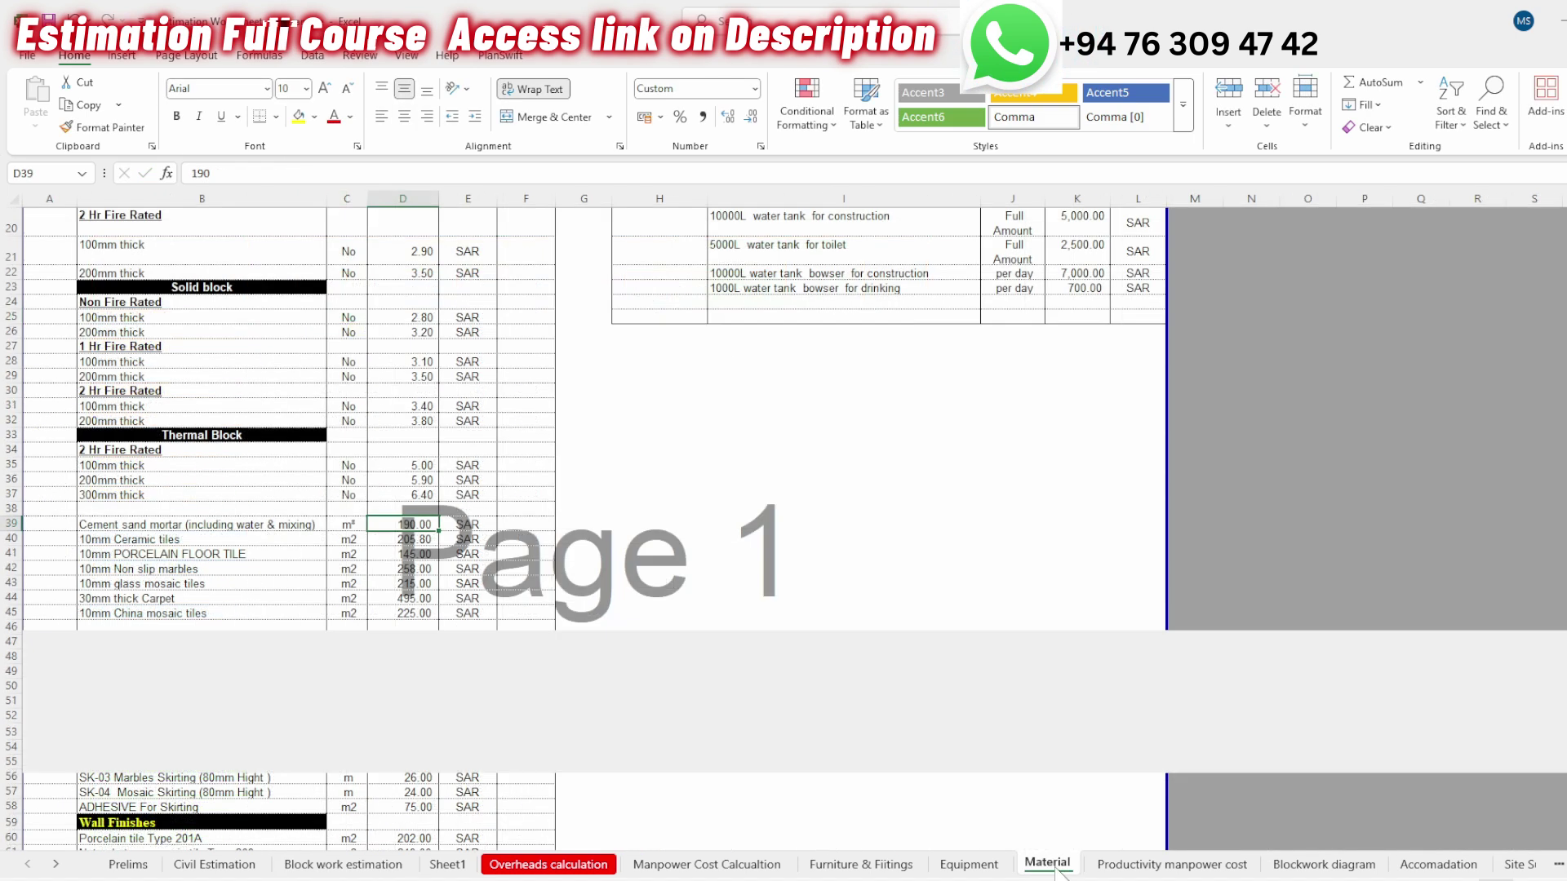
click(423, 202)
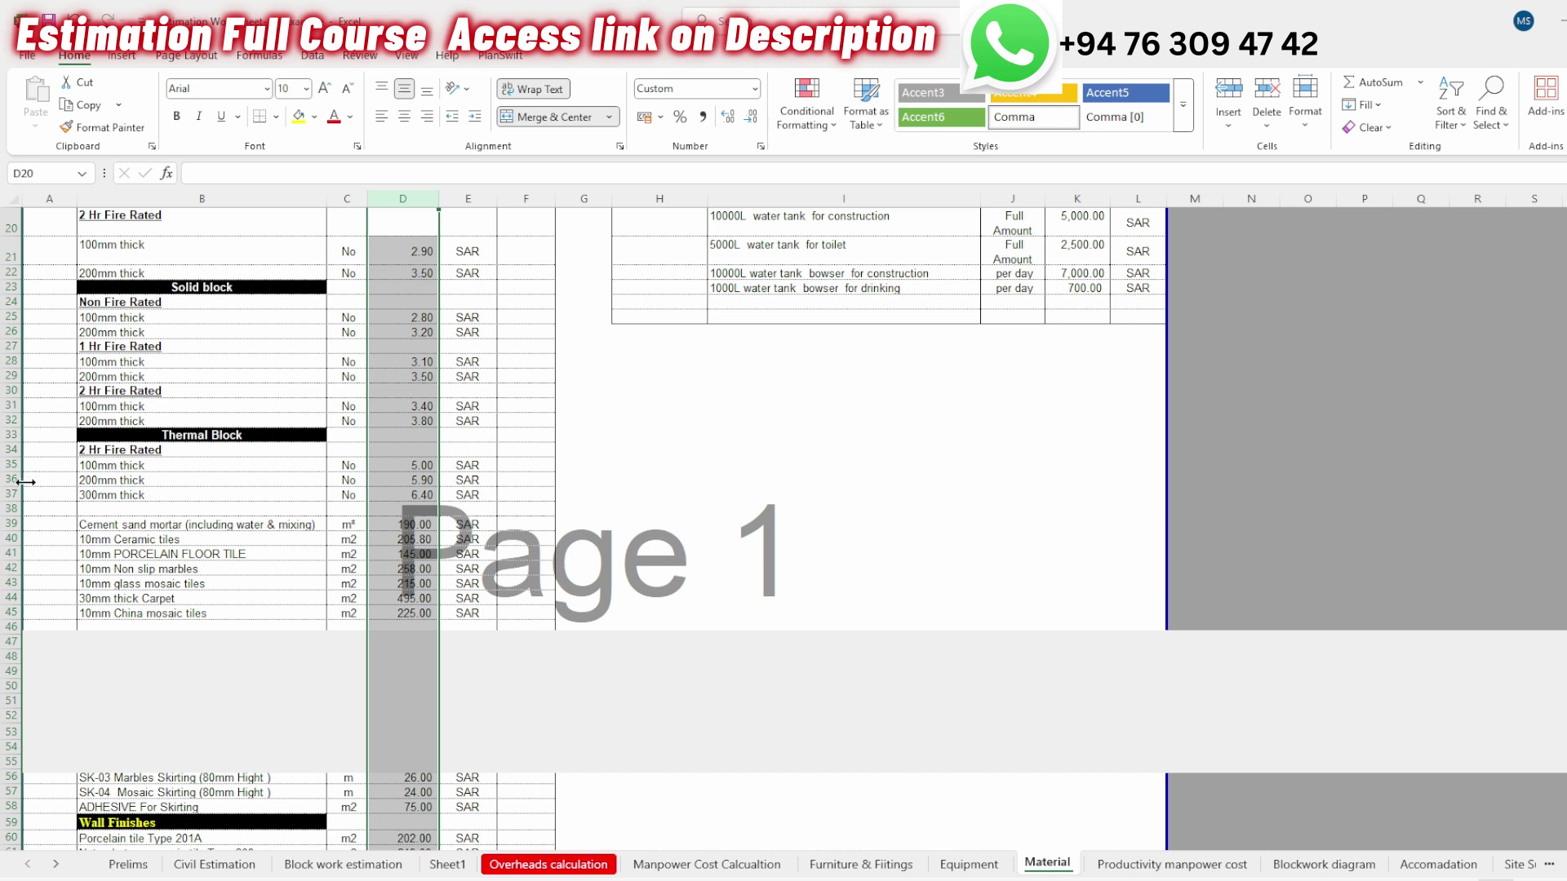
scroll(26, 482, up, 6)
click(7, 453)
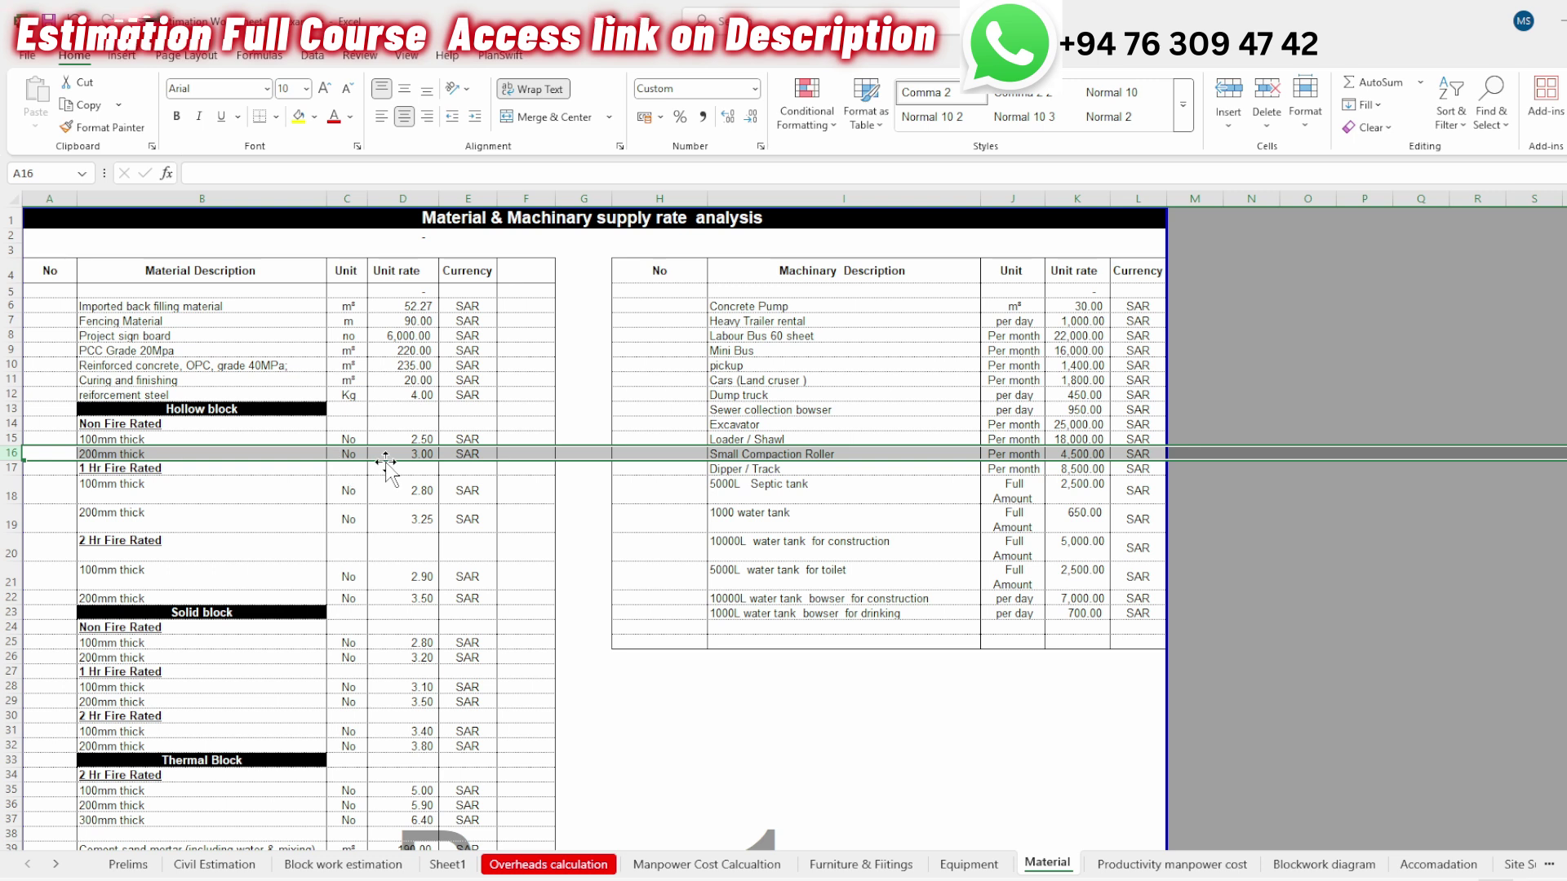
click(431, 454)
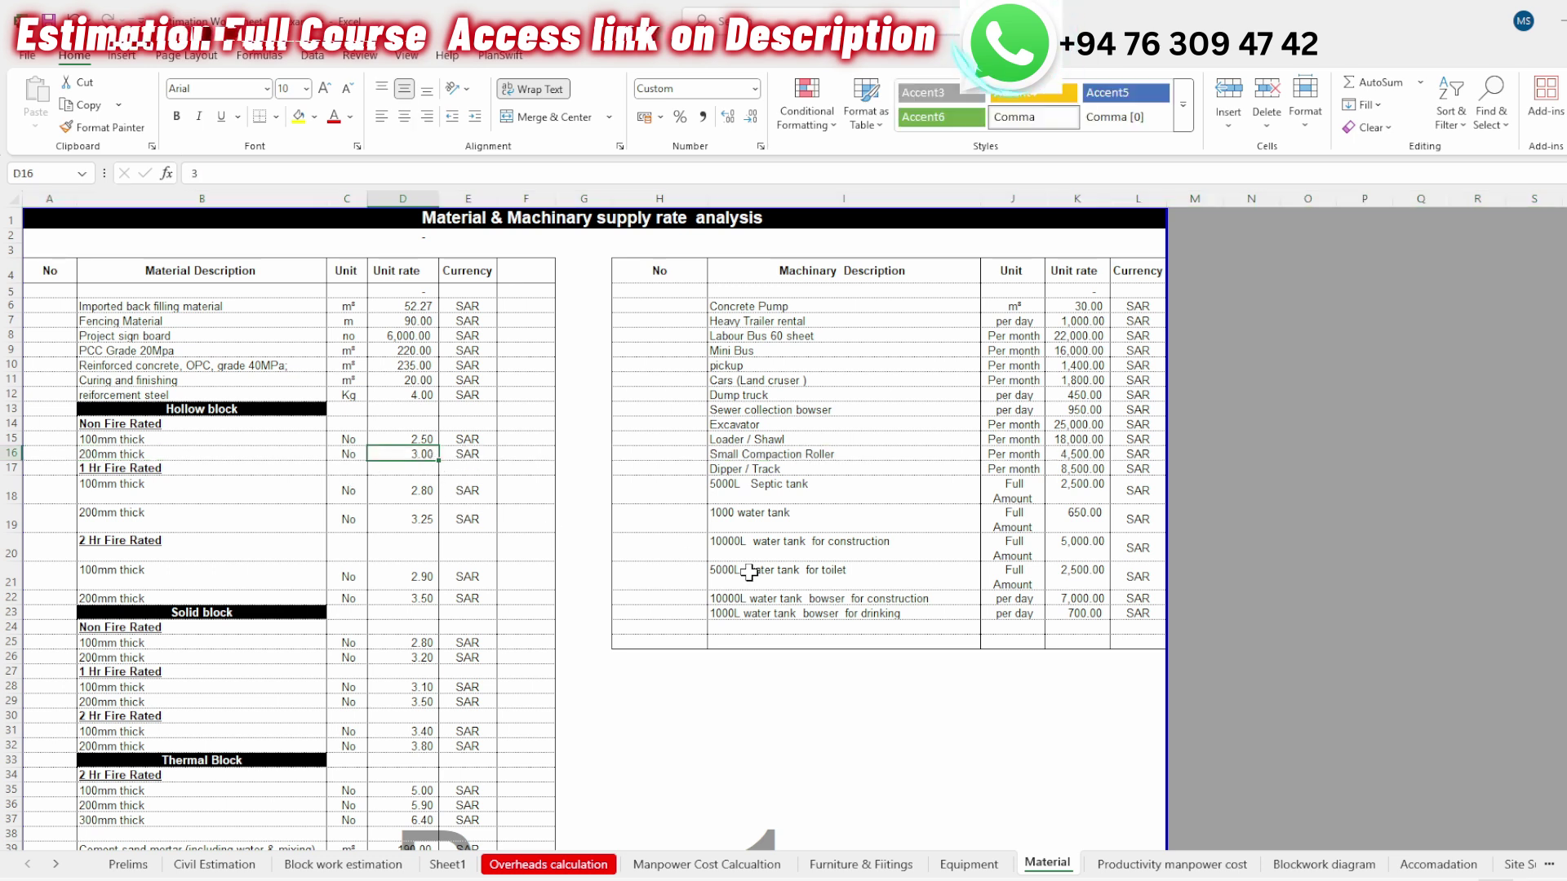
- Return to the Block work estimation sheet and inspect the Wastage (10 %) heading and the wastage factor in cell E6
click(341, 863)
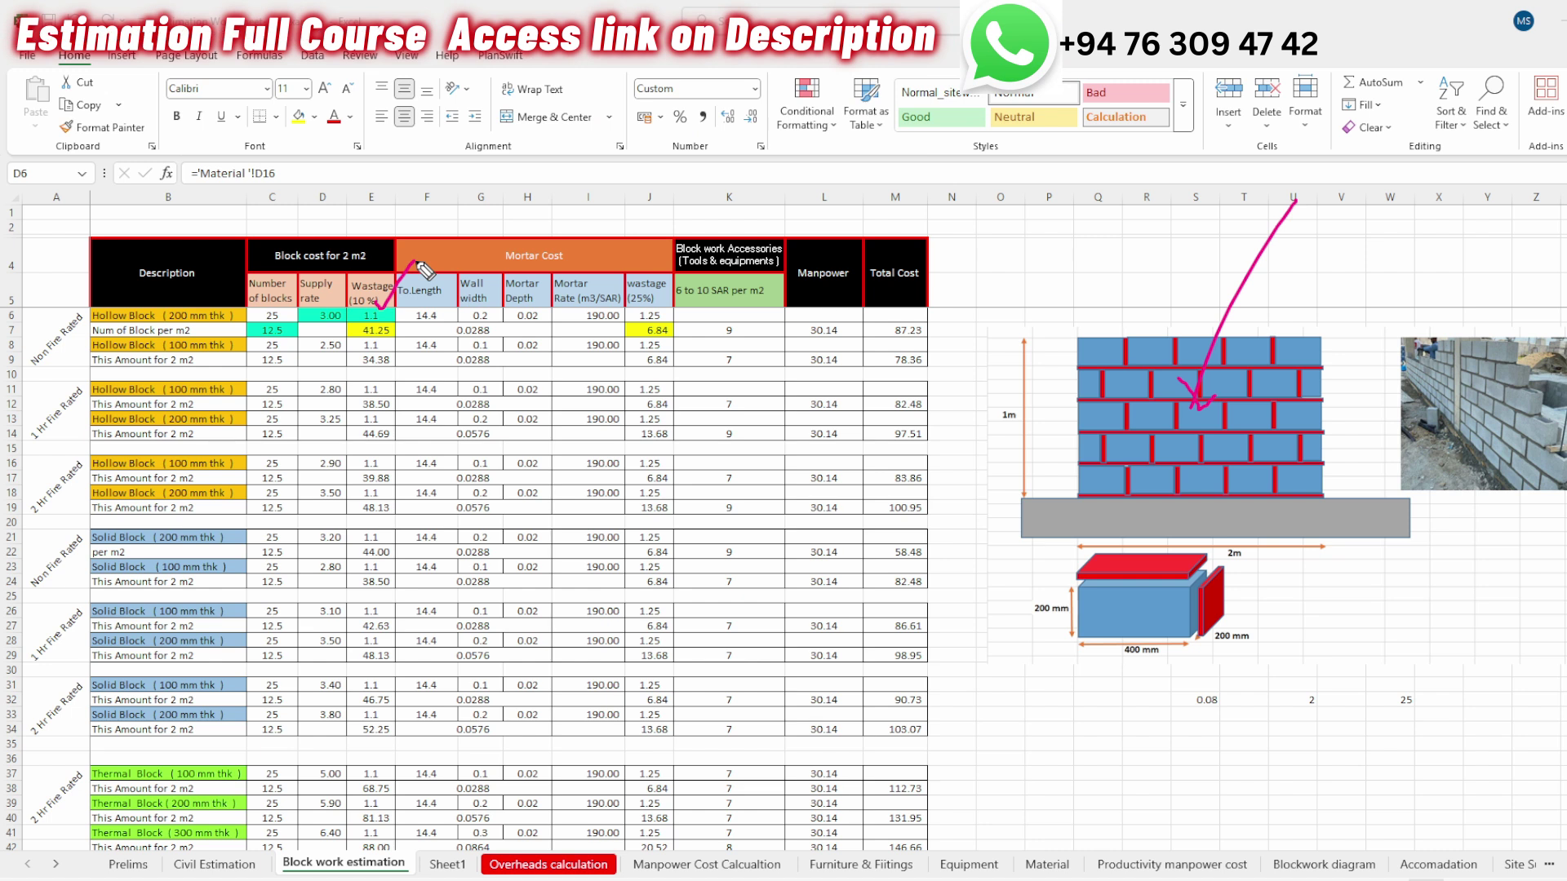
click(370, 315)
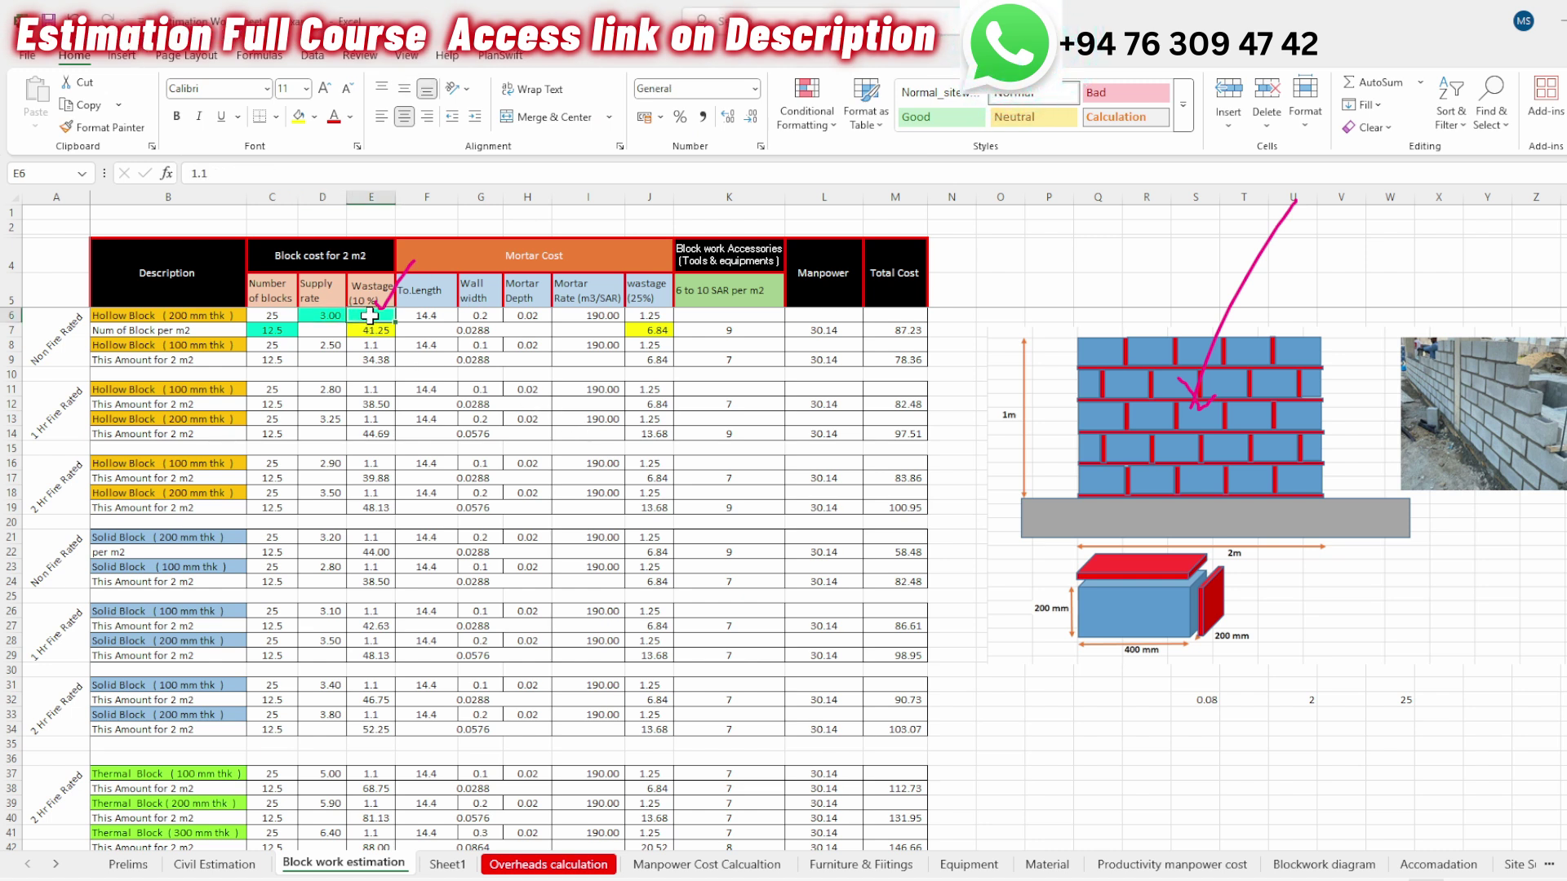
click(365, 295)
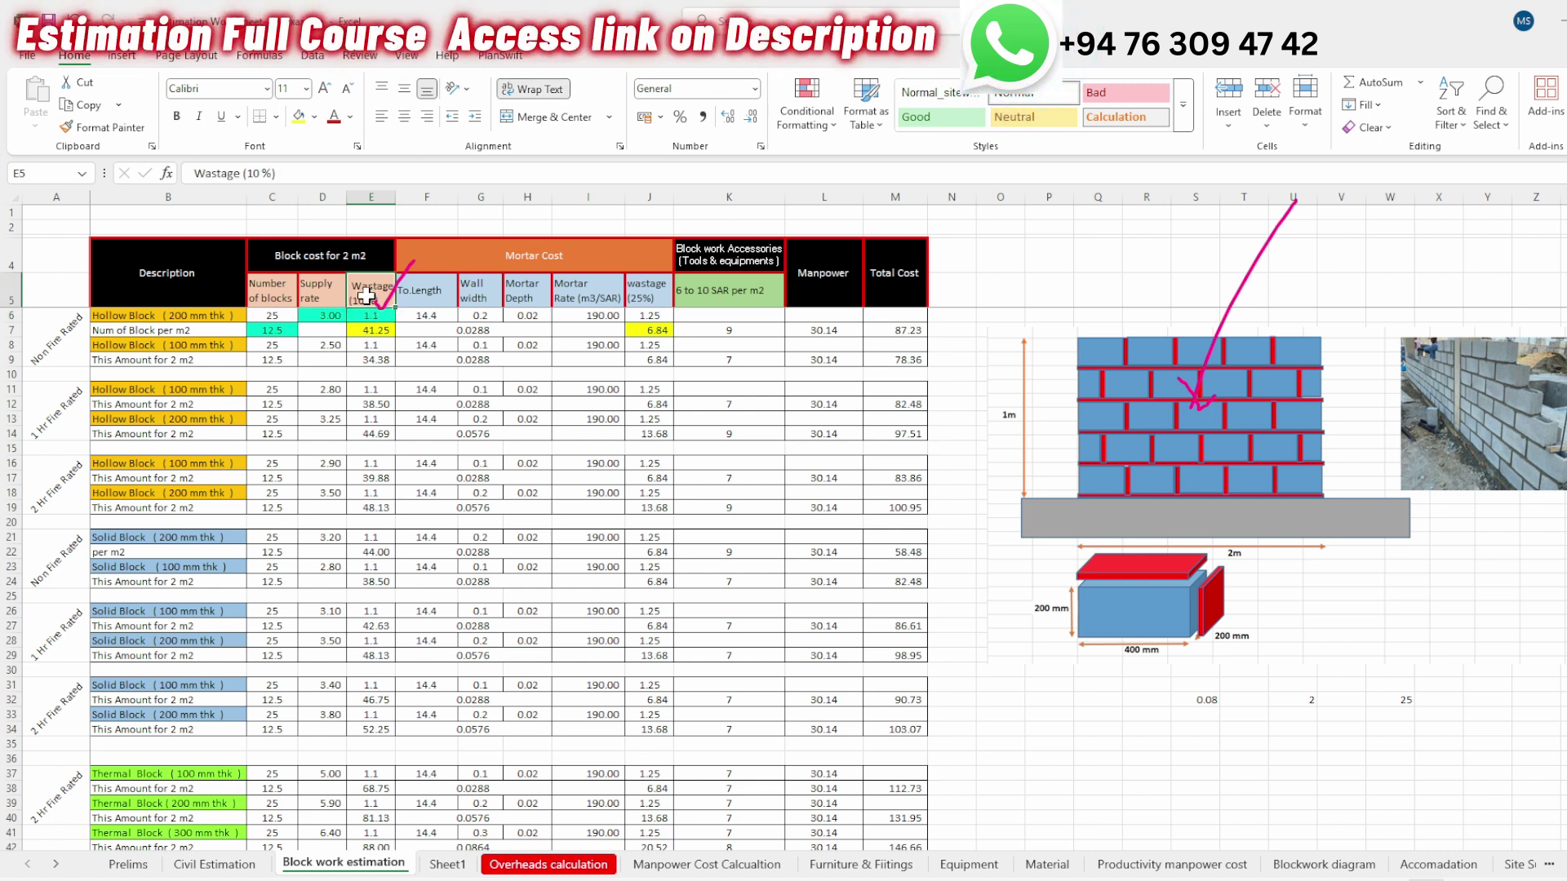
click(370, 312)
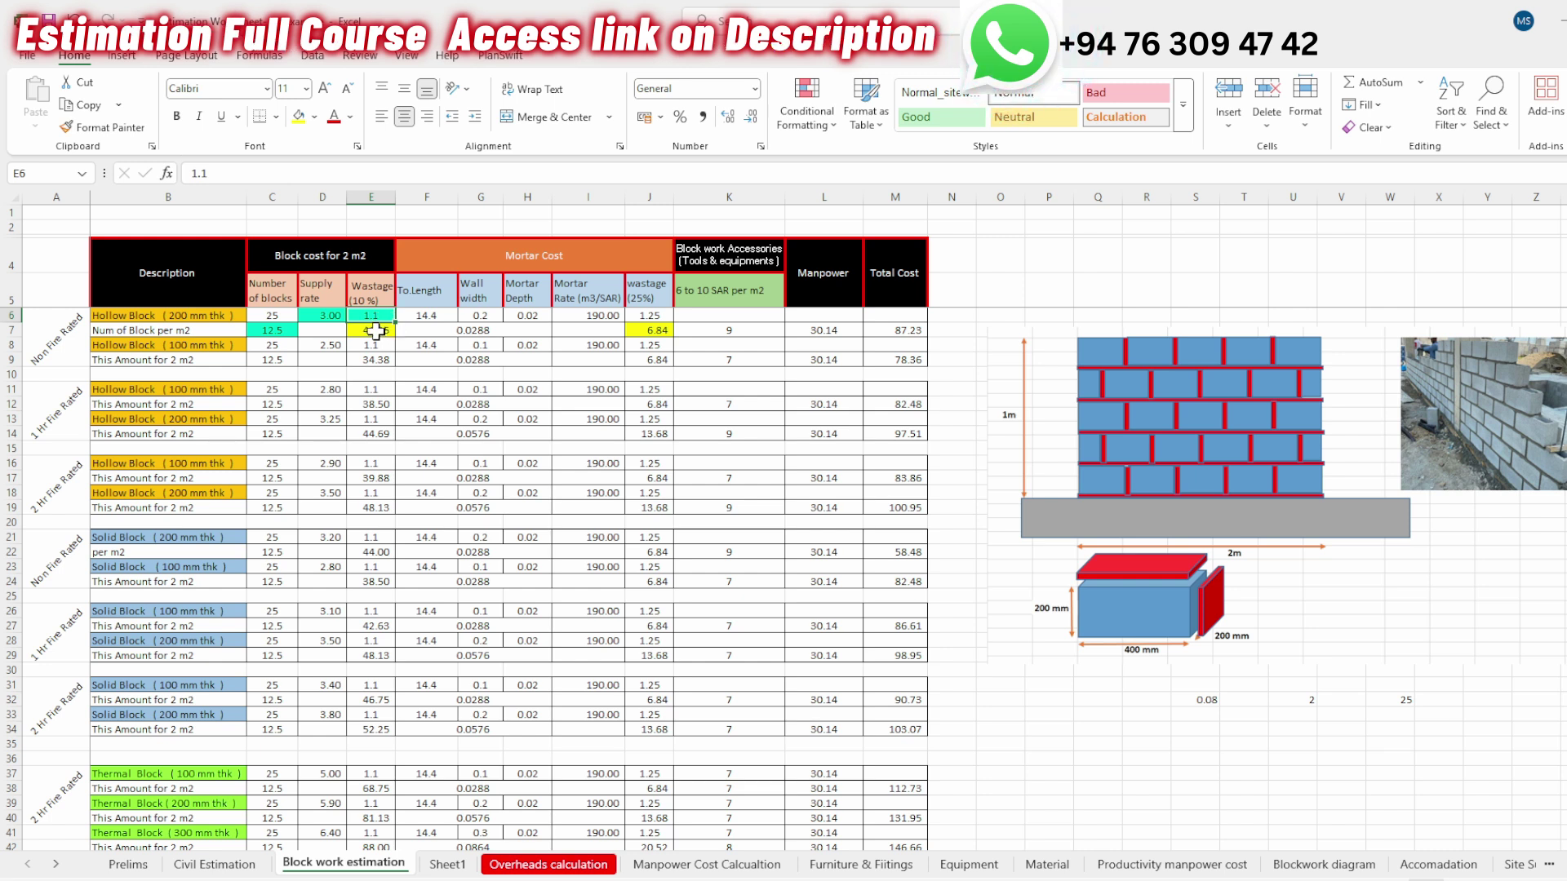
- Open the block cost formula in E7 and tick its number of blocks, supply rate and wastage inputs with the pen, then clear the marks
click(375, 330)
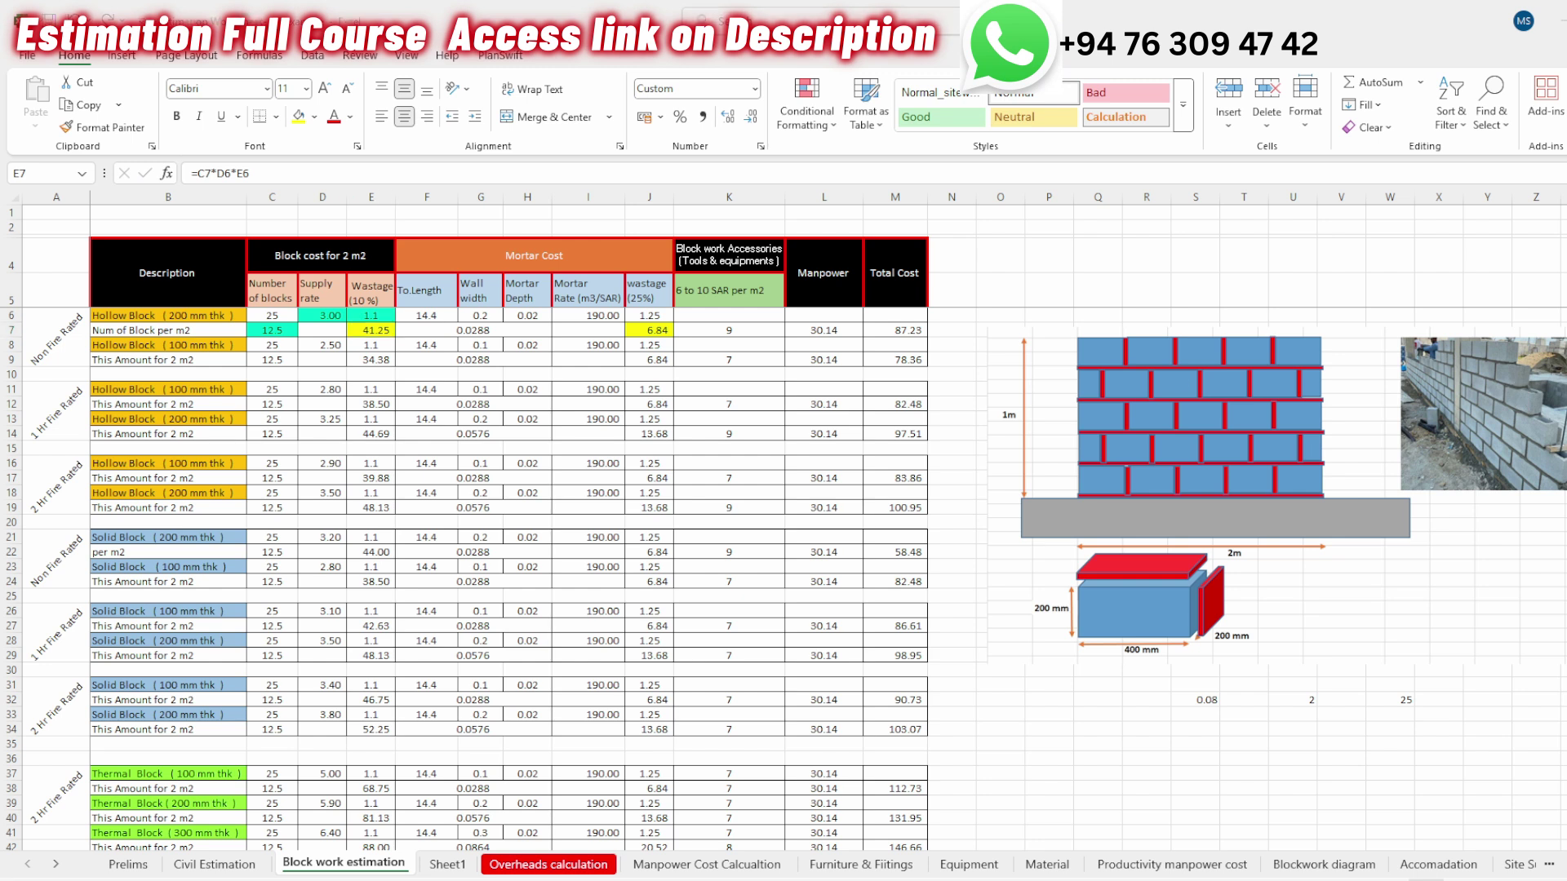
mouse_move(299, 240)
mouse_down()
mouse_move(304, 266)
mouse_move(261, 271)
mouse_move(301, 243)
mouse_up()
double_click(374, 328)
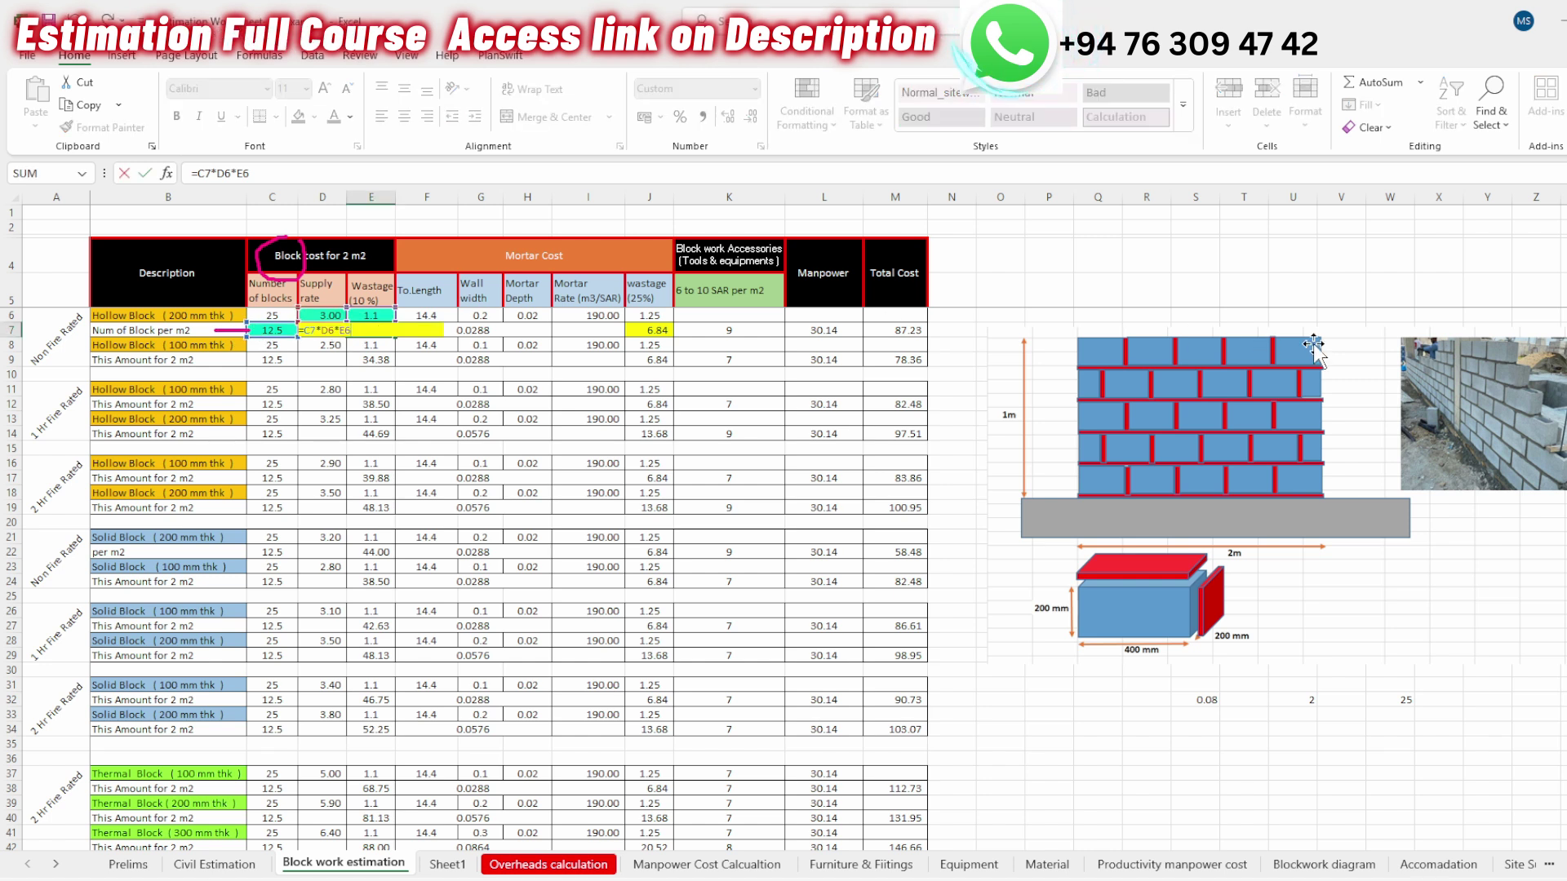
click(1301, 349)
mouse_move(267, 333)
mouse_down()
mouse_move(336, 291)
mouse_move(398, 294)
mouse_up()
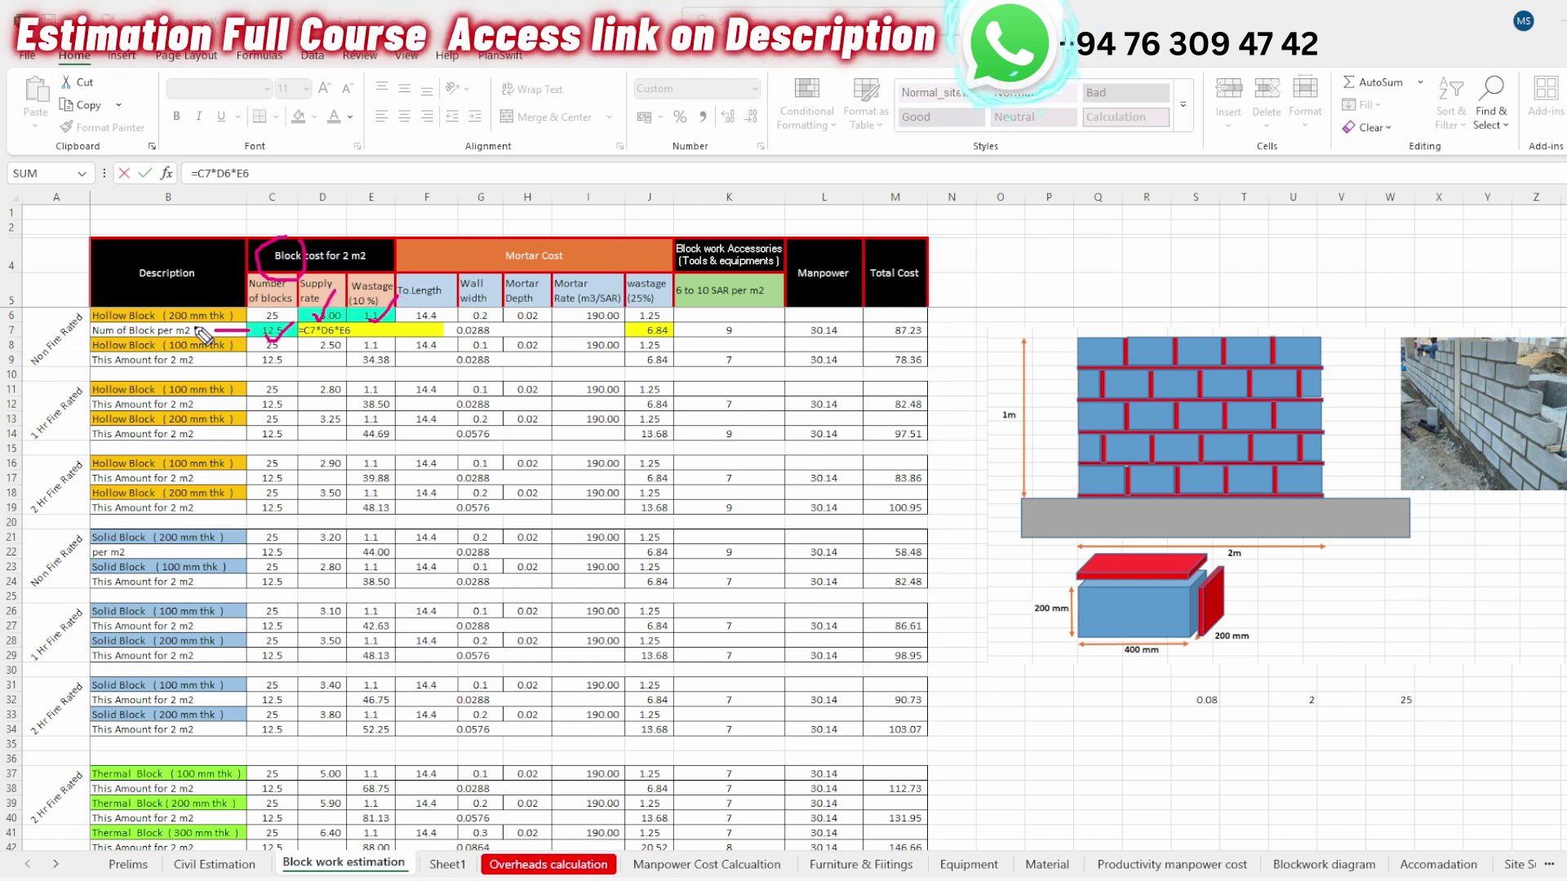
mouse_move(194, 327)
mouse_down()
mouse_move(286, 308)
mouse_move(258, 308)
mouse_up()
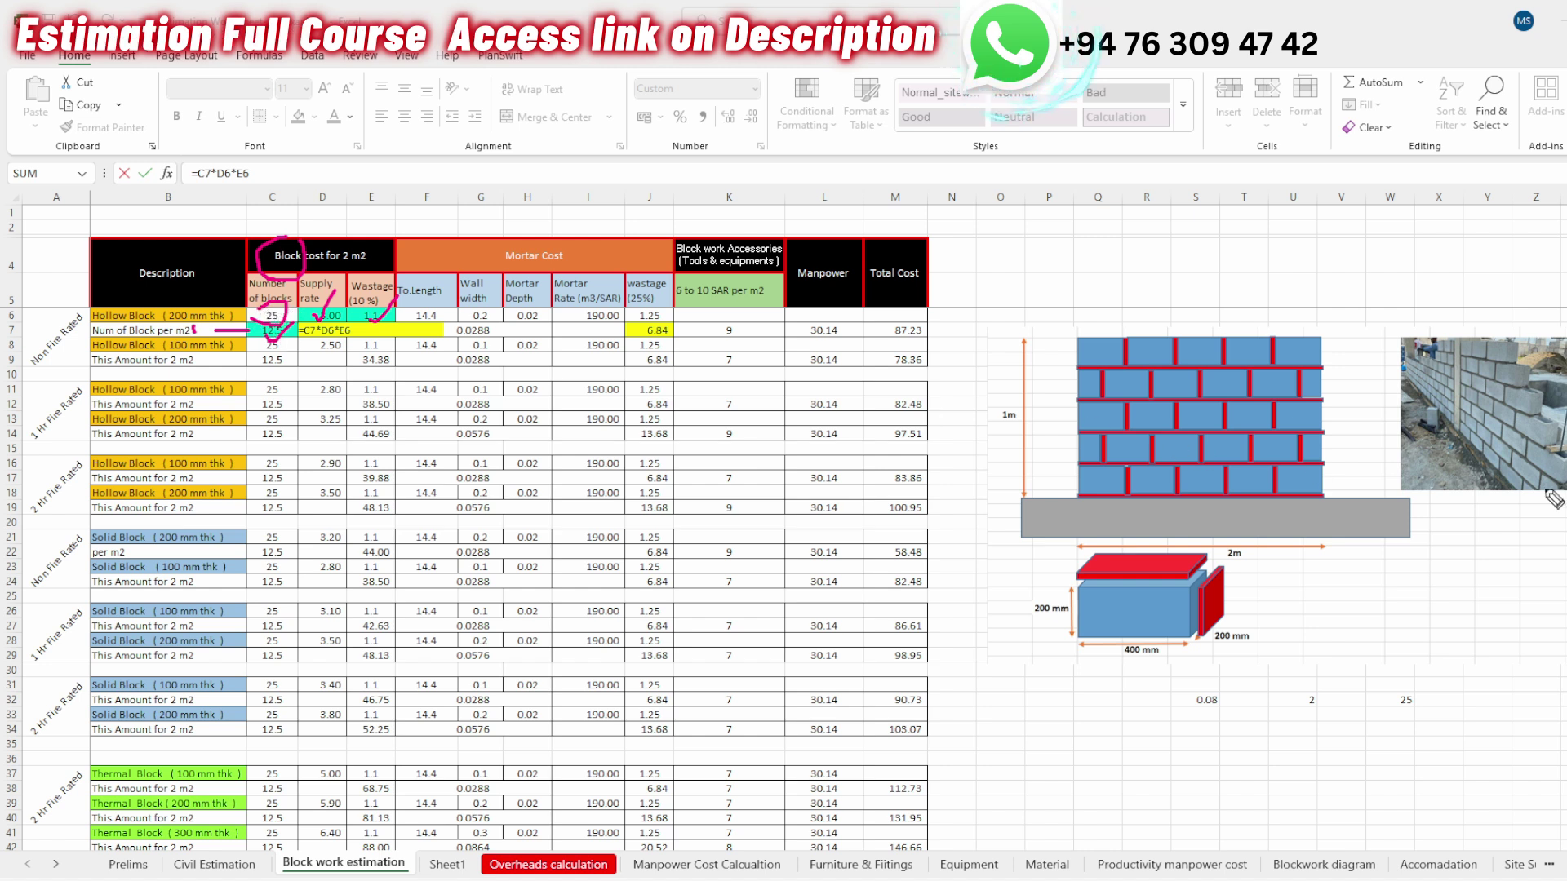
key(Escape)
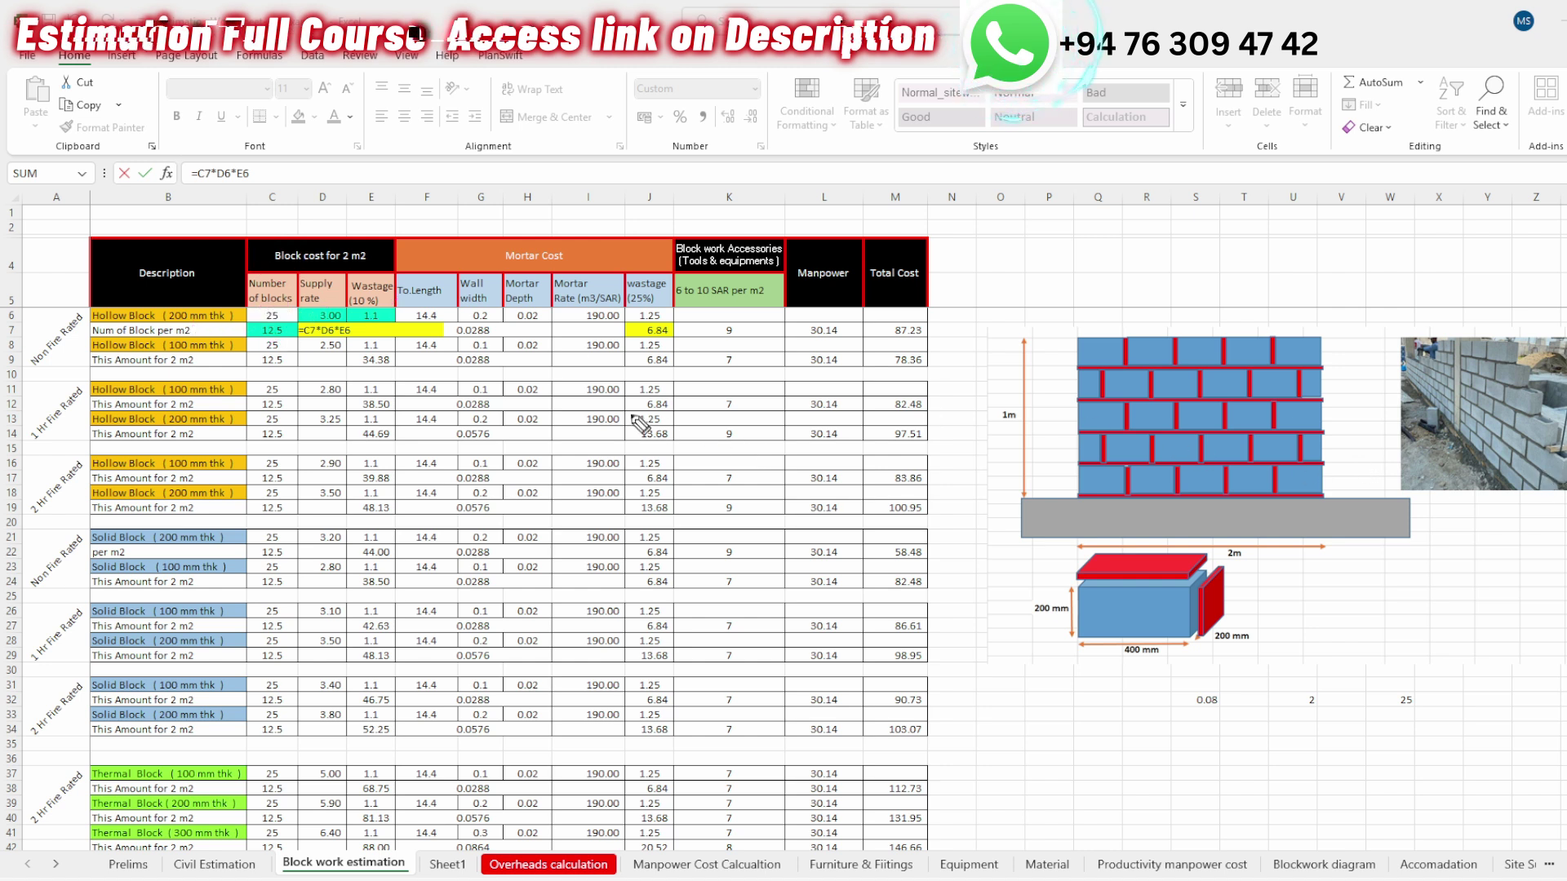
- Close the formula in E7 without changing it, underline its block cost with the pen, and clear the mark
click(342, 356)
key(ctrl+Return)
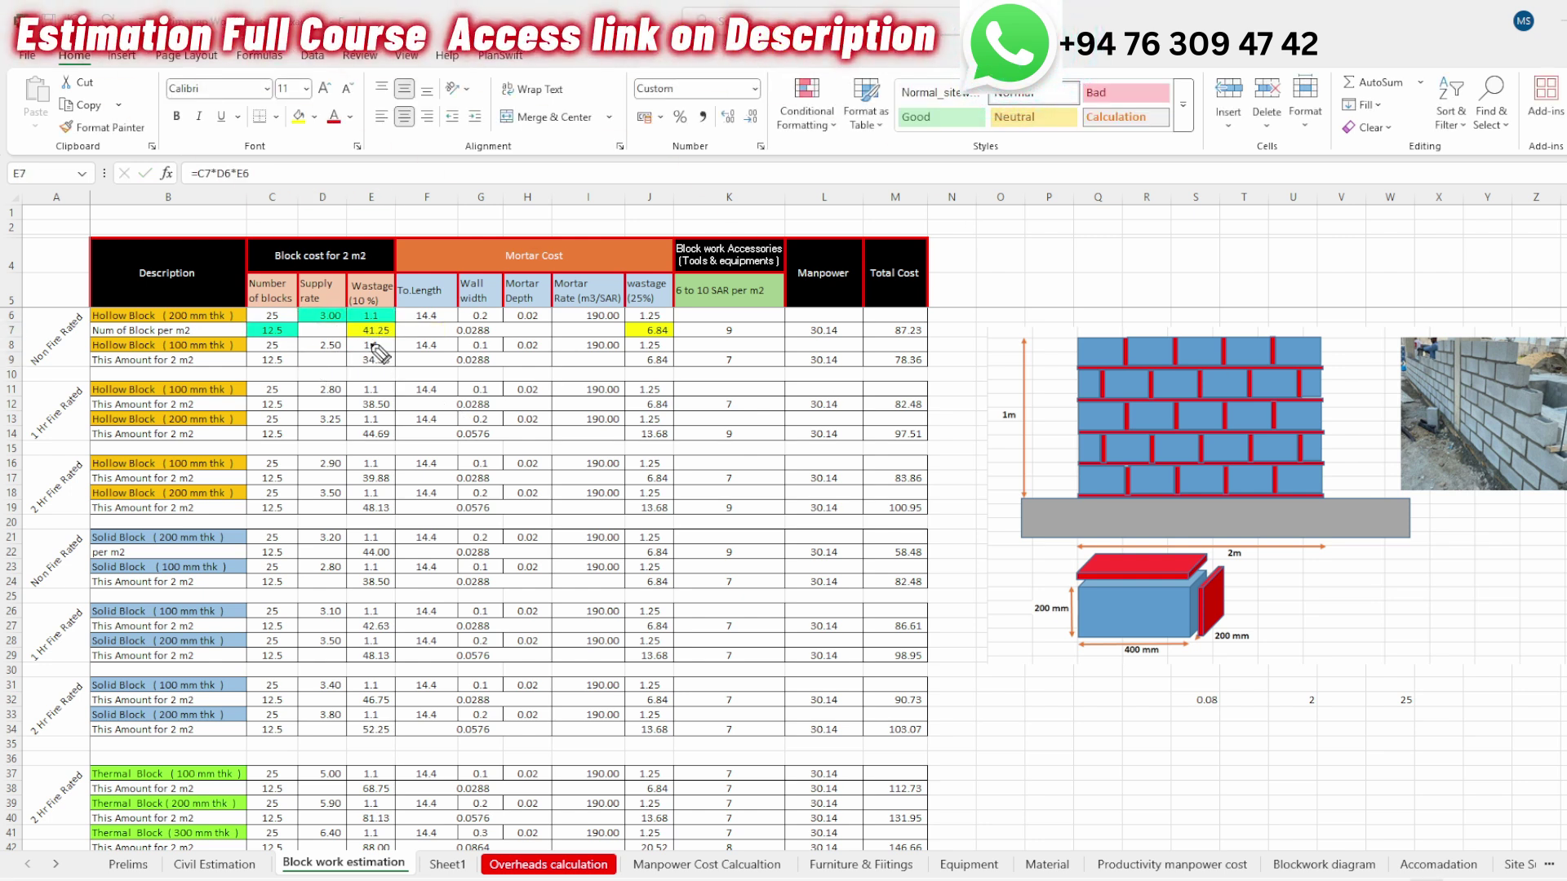
mouse_move(346, 342)
mouse_down()
mouse_move(398, 316)
mouse_move(374, 353)
mouse_up()
key(Escape)
- Circle the Mortar Cost heading, mark the mortar joints on the wall photo, block diagram and wall diagram with the pen, and clear the marks
mouse_move(608, 220)
mouse_down()
mouse_move(606, 263)
mouse_move(482, 314)
mouse_move(480, 219)
mouse_up()
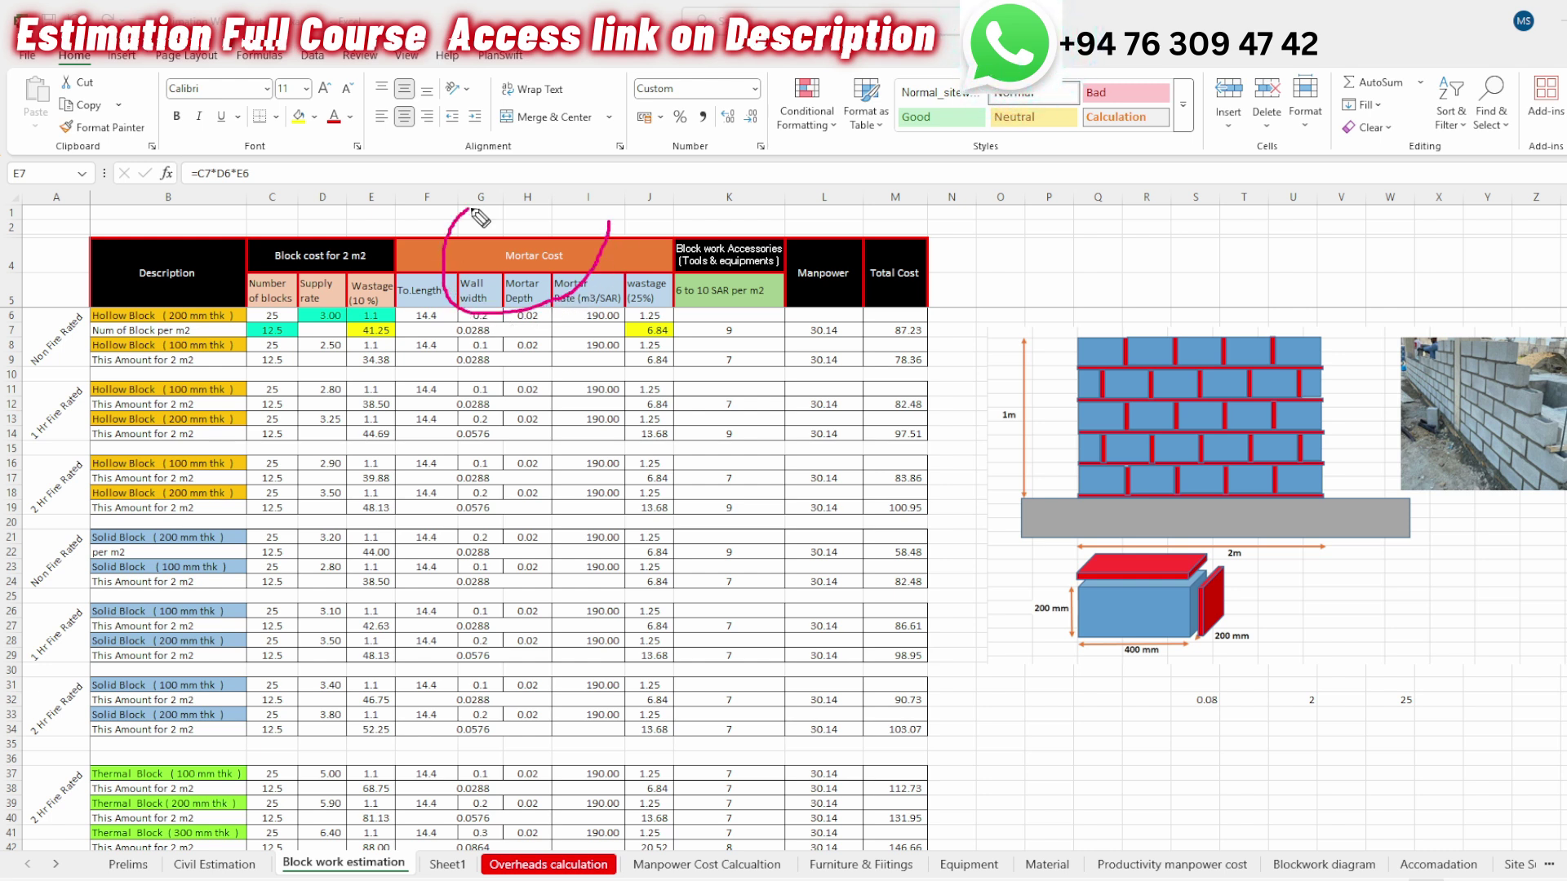
drag(585, 217, 597, 231)
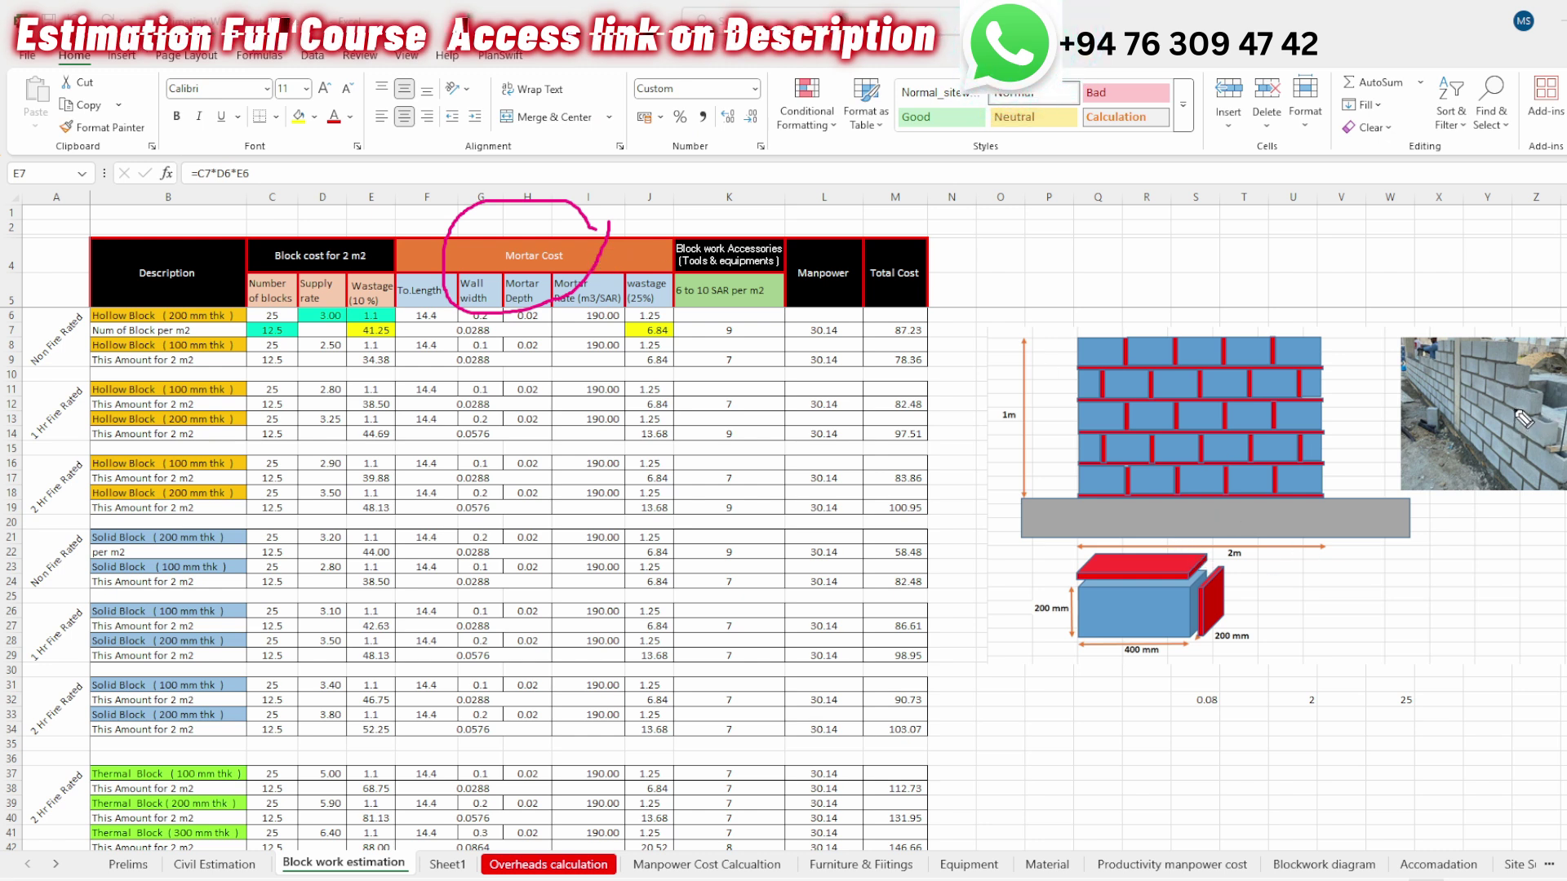
mouse_move(1505, 406)
mouse_down()
mouse_move(1524, 414)
mouse_move(1475, 393)
mouse_move(1502, 405)
mouse_up()
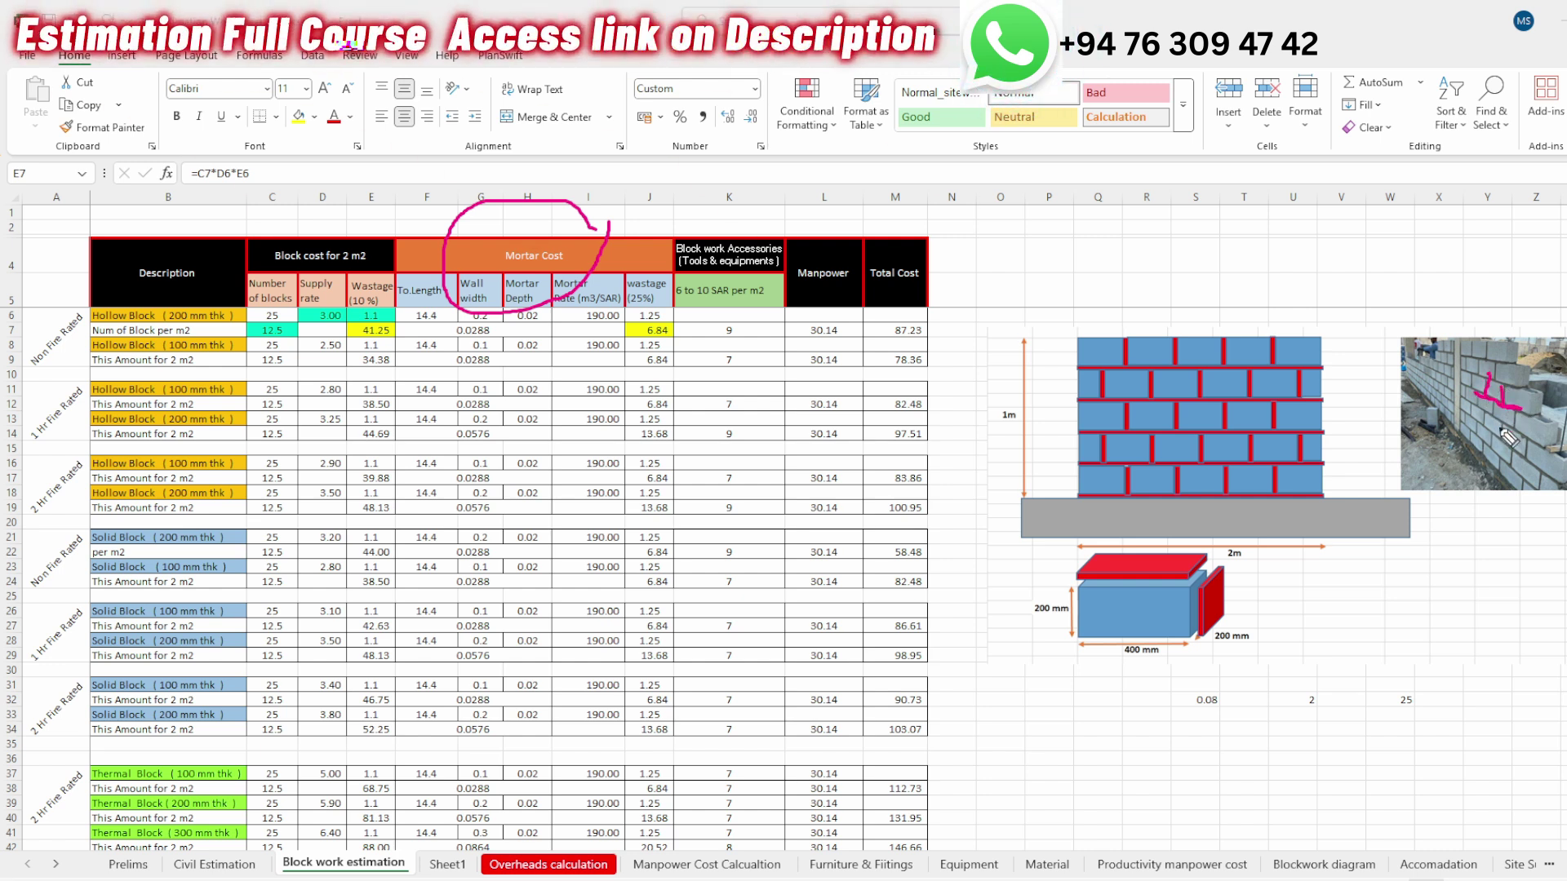
drag(1181, 563, 1136, 580)
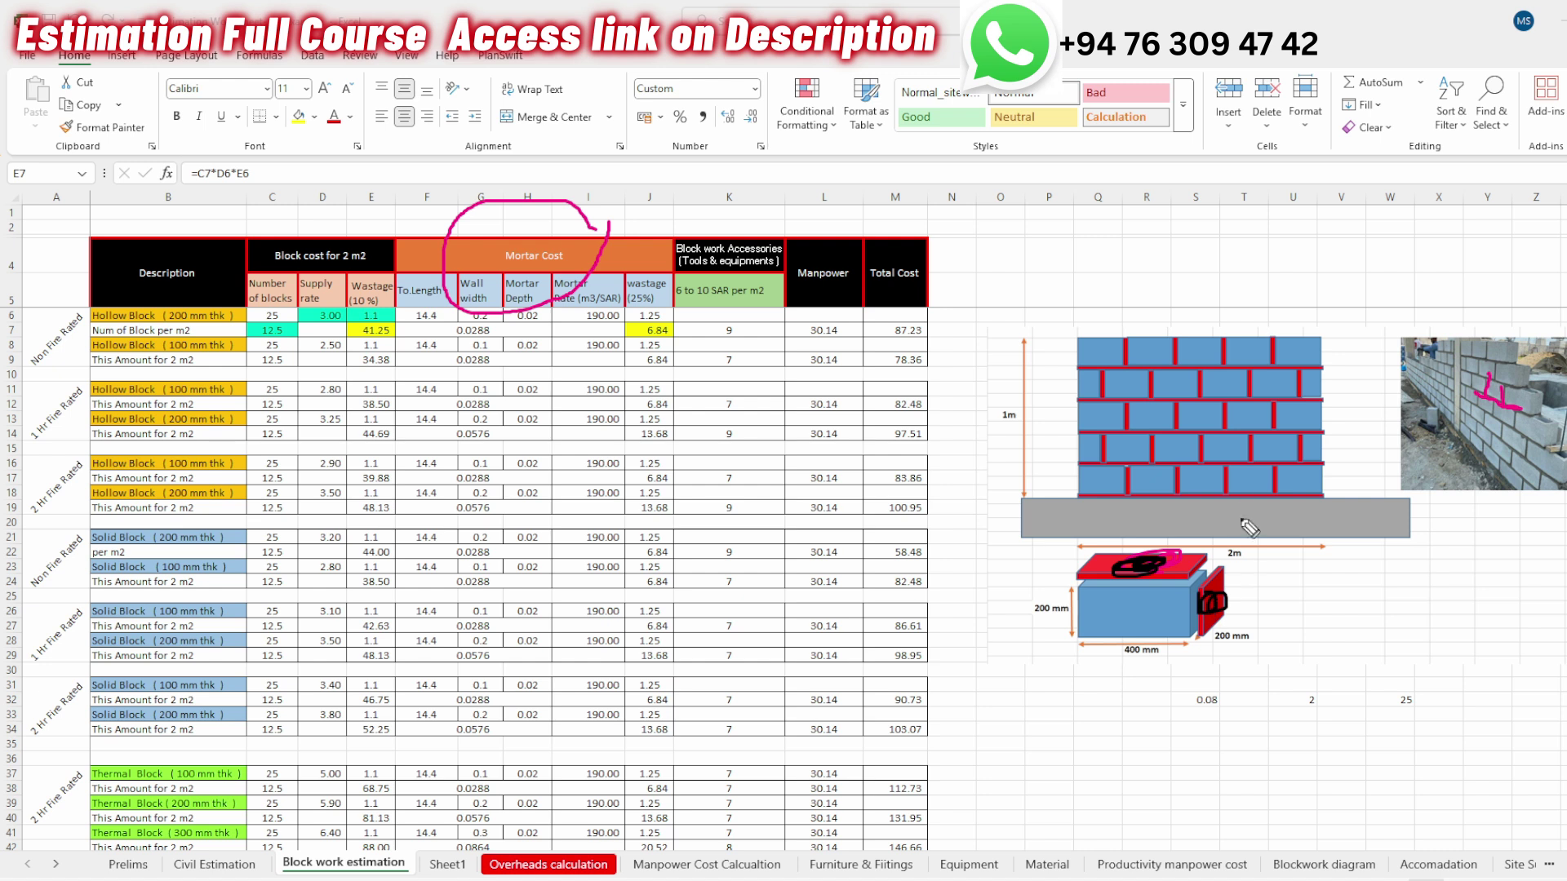
drag(1248, 458, 1230, 502)
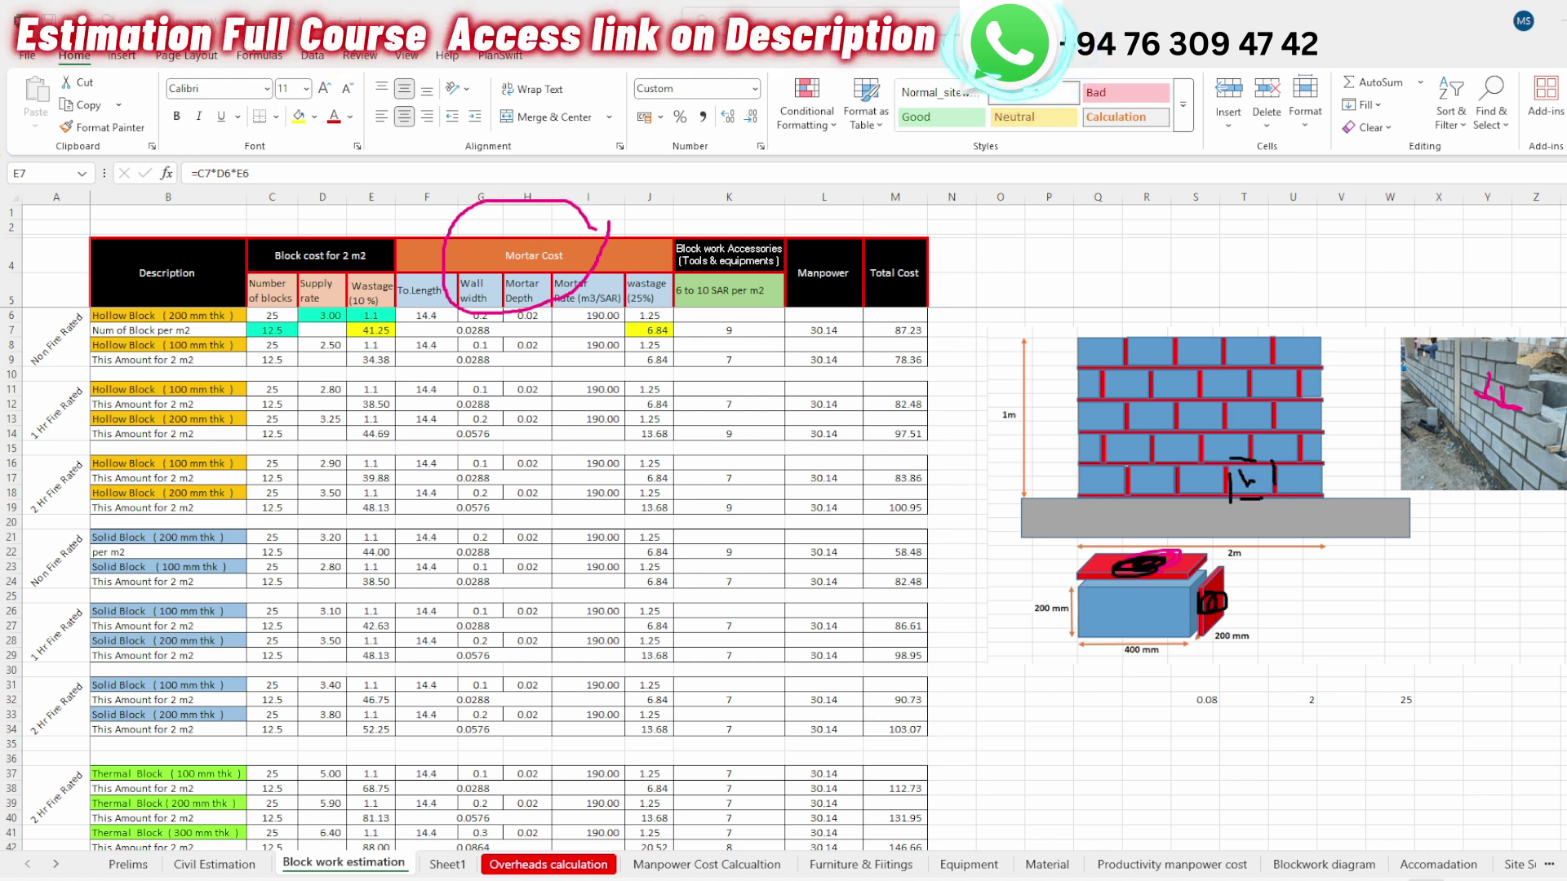
click(1563, 521)
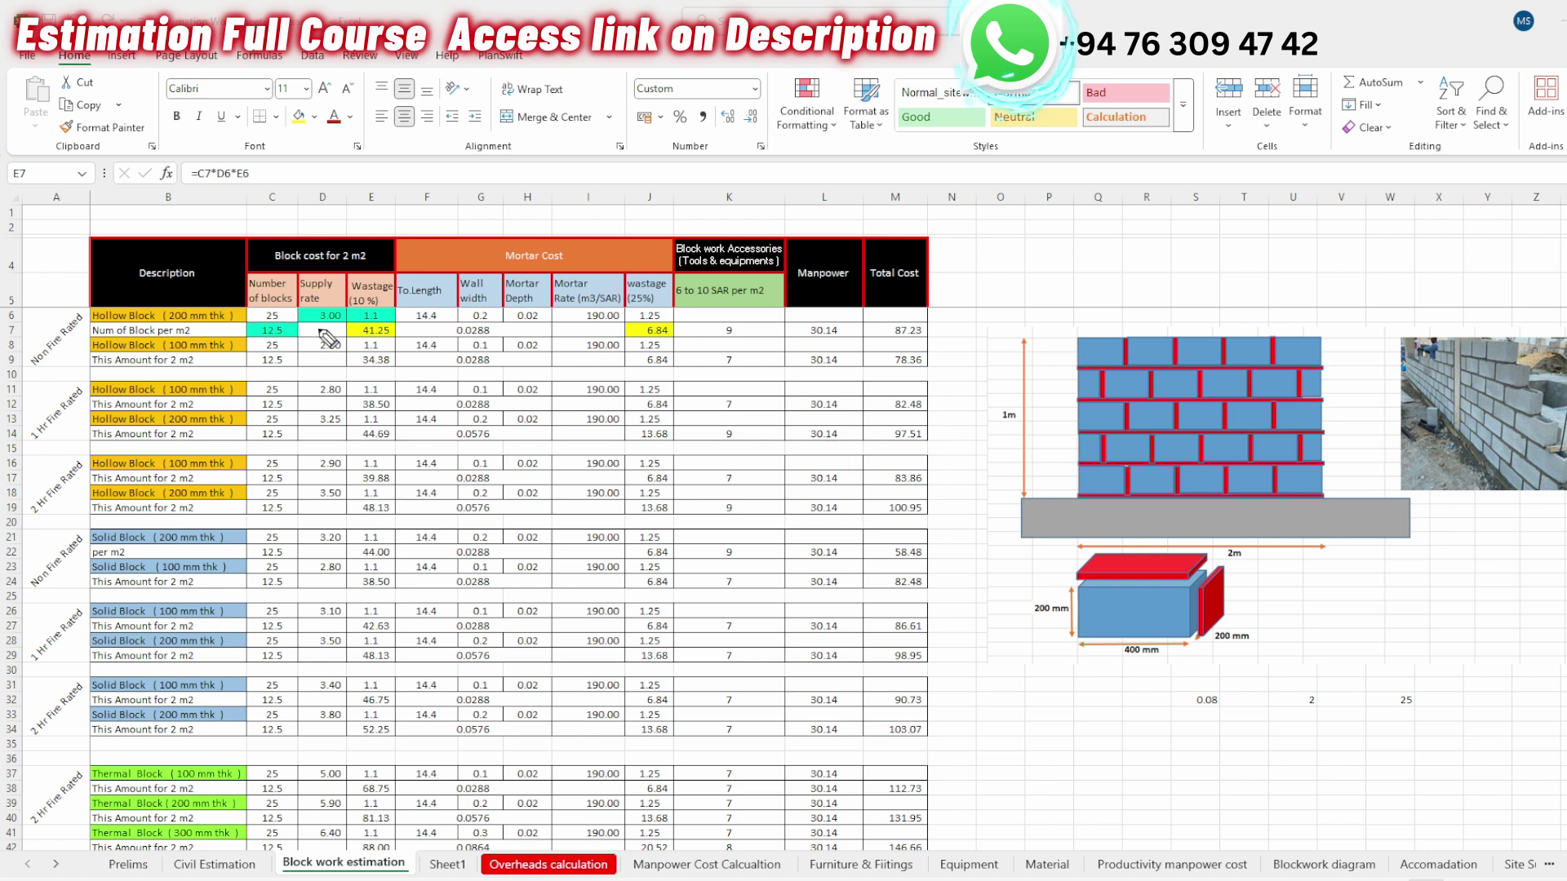
- Mark the Wall width column, the wall diagram's 1 m height and 2 m length, and its horizontal mortar joints with the pen
mouse_move(465, 304)
mouse_down()
mouse_move(490, 300)
mouse_move(487, 324)
mouse_move(459, 326)
mouse_up()
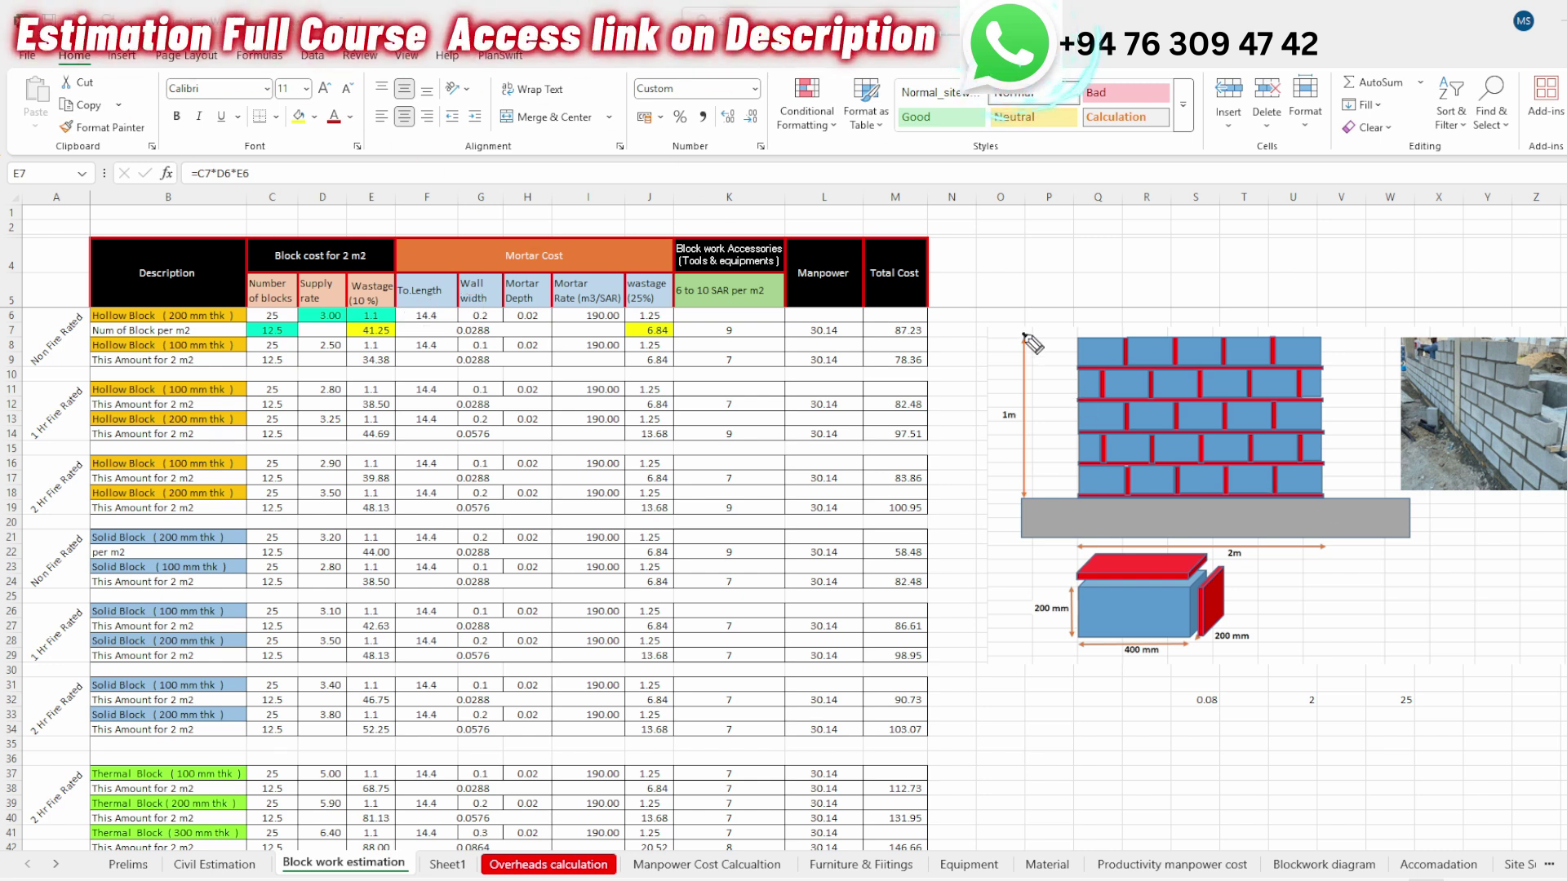
mouse_move(1032, 377)
mouse_down()
mouse_move(1033, 514)
mouse_move(1319, 522)
mouse_up()
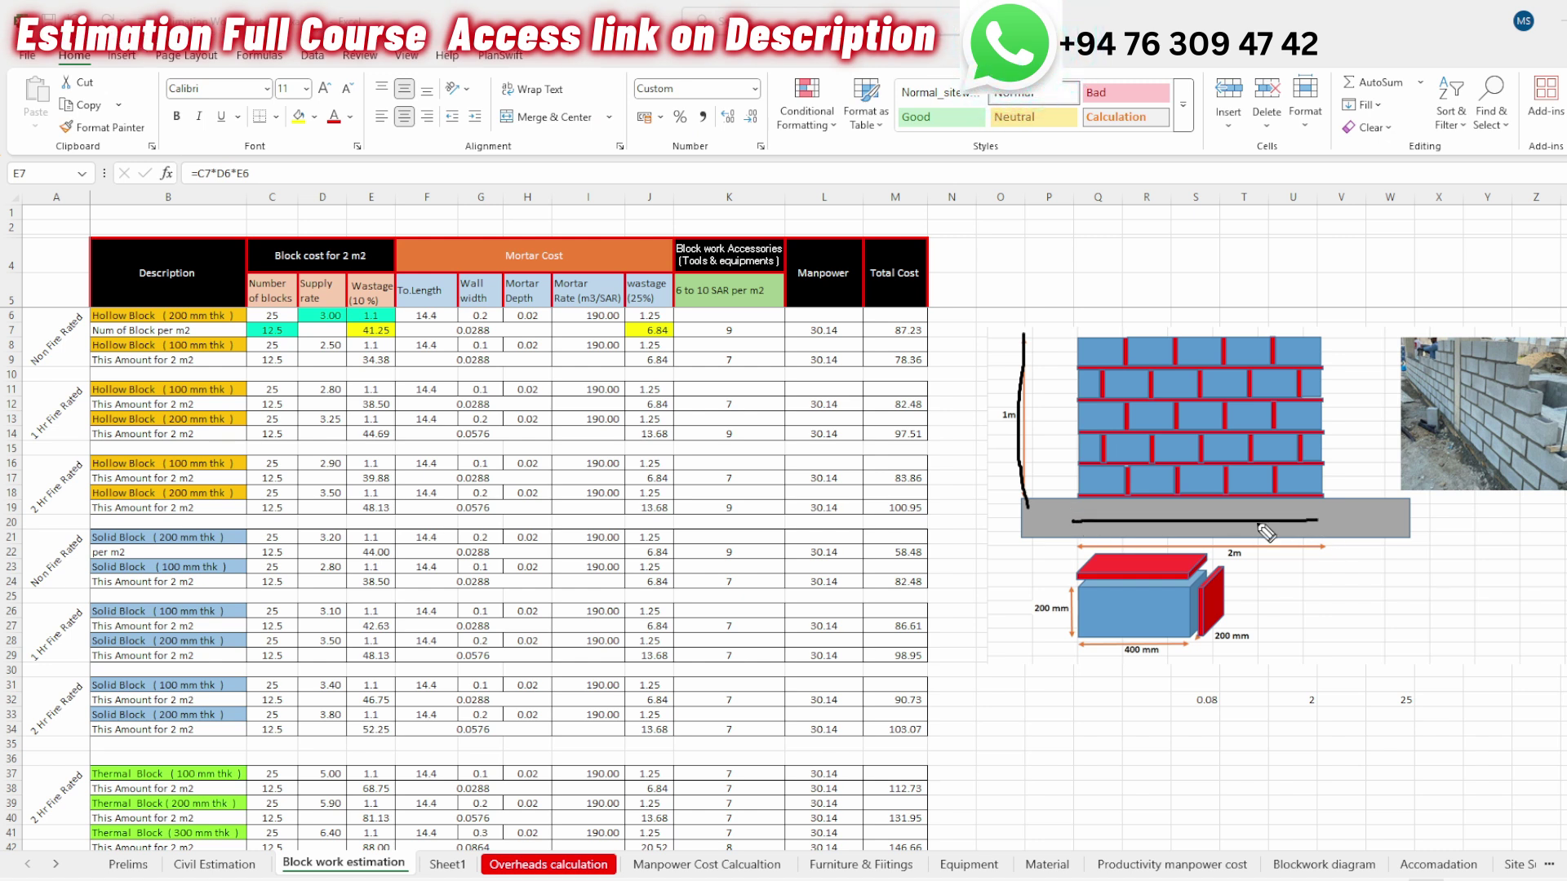
drag(1084, 501, 1296, 503)
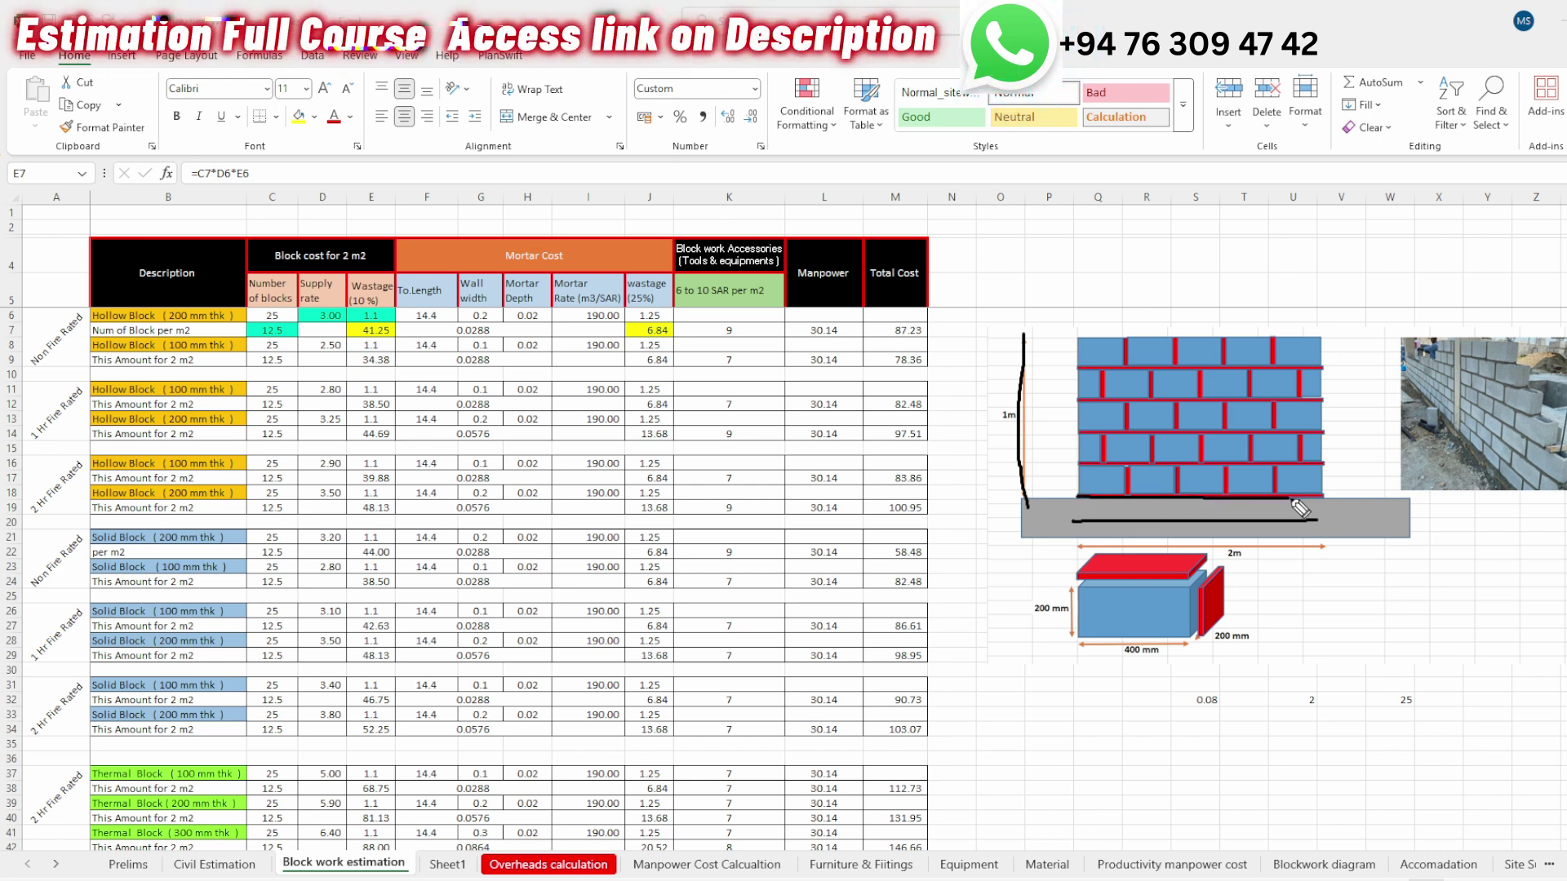
mouse_move(1094, 463)
mouse_down()
mouse_move(1338, 462)
mouse_move(1281, 421)
mouse_up()
drag(1102, 399, 1309, 403)
drag(1077, 370, 1281, 371)
- Clear the pen marks and enter 10 as the horizontal mortar joint length in cell S35
click(1297, 700)
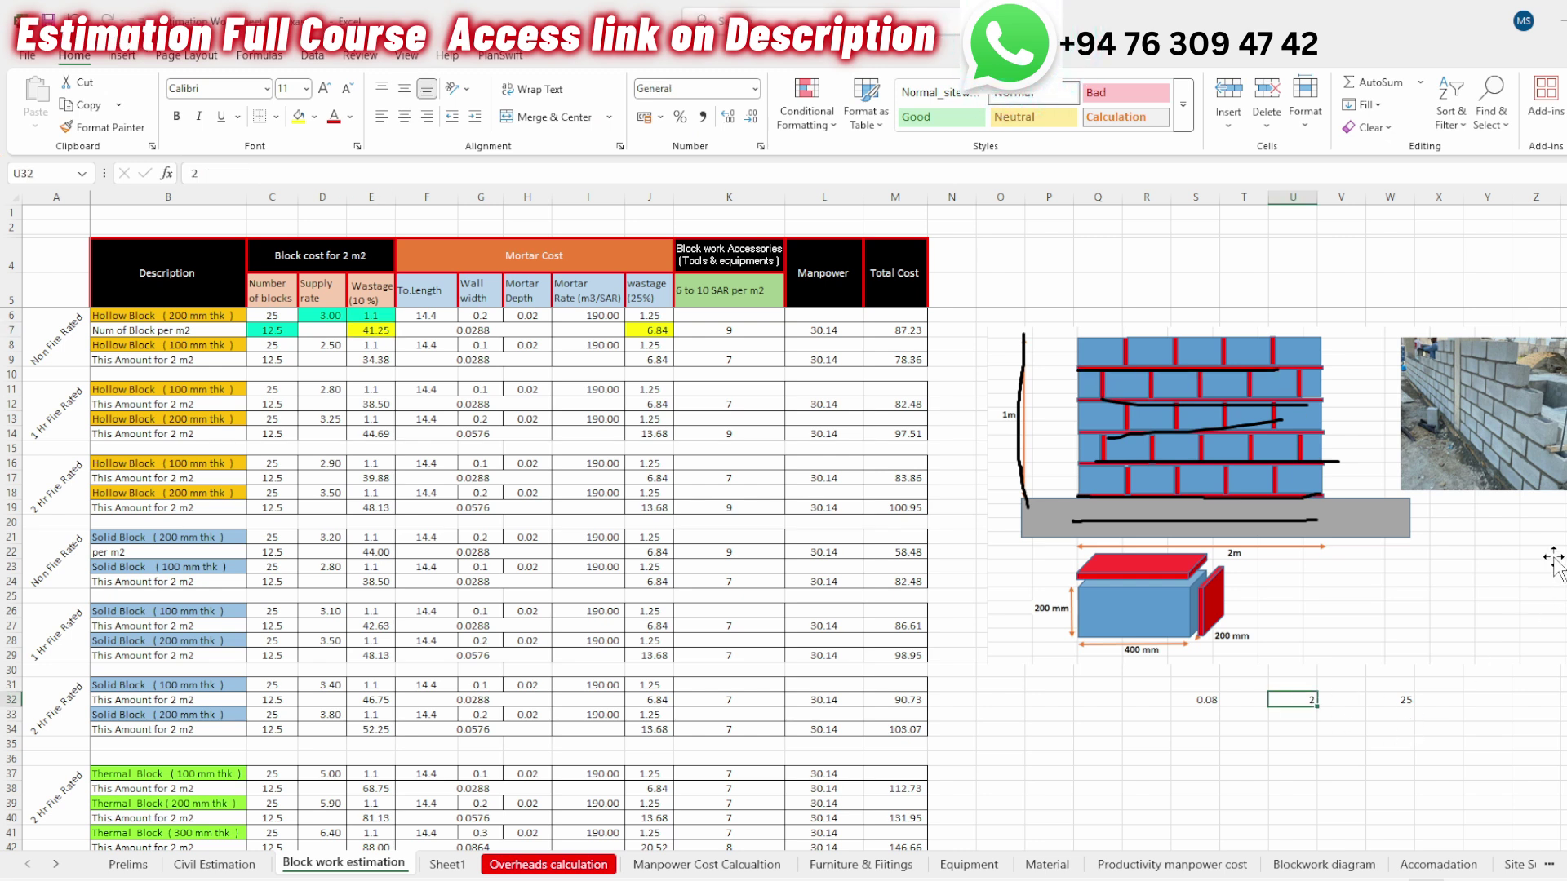
key(Escape)
click(1207, 744)
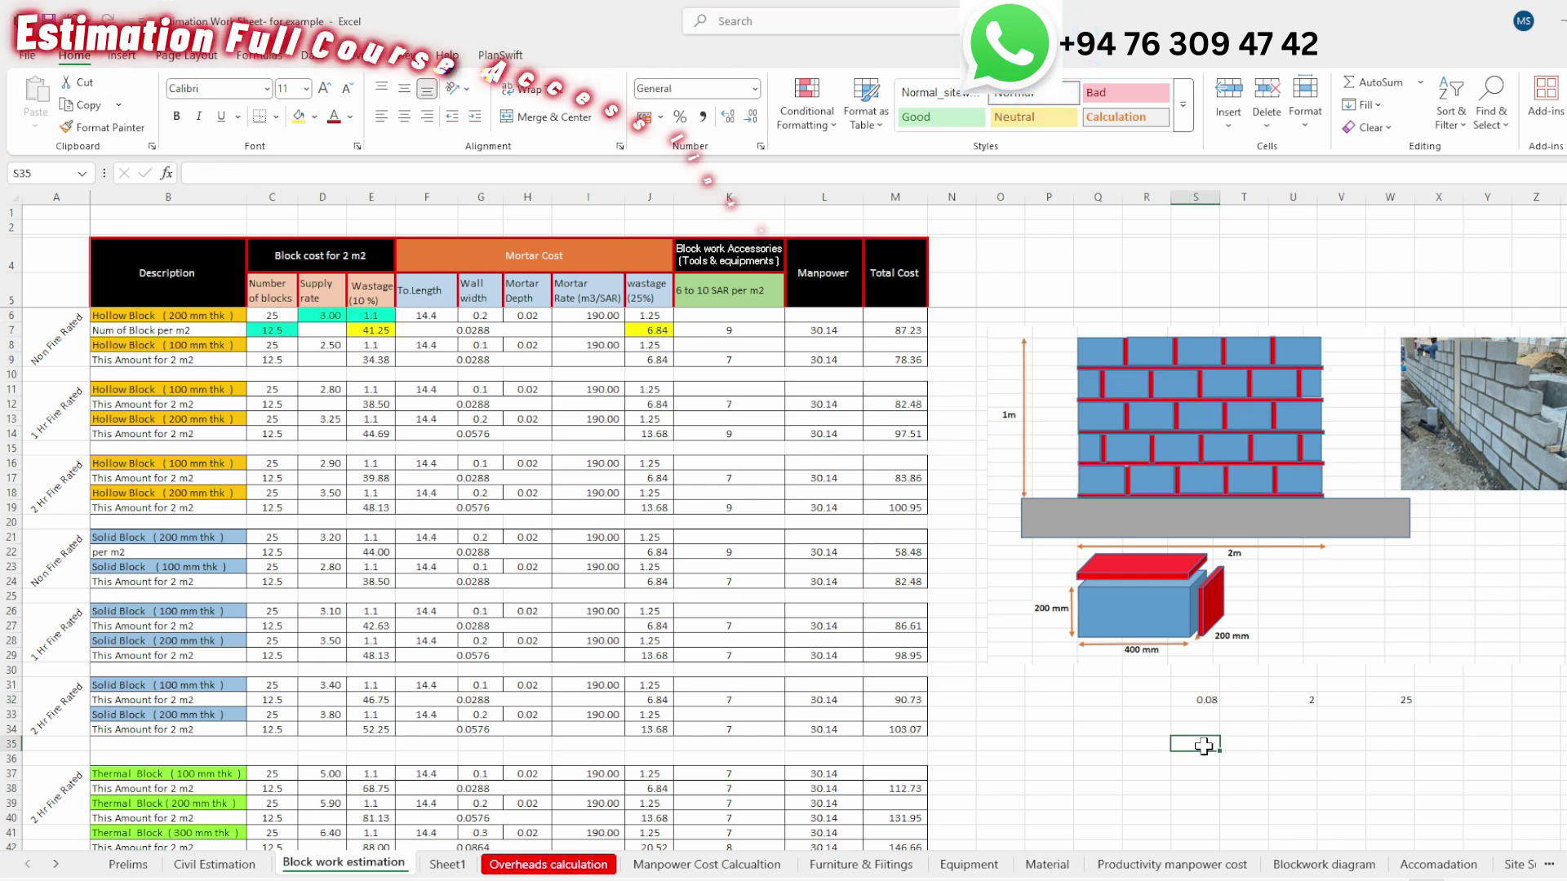
text(10)
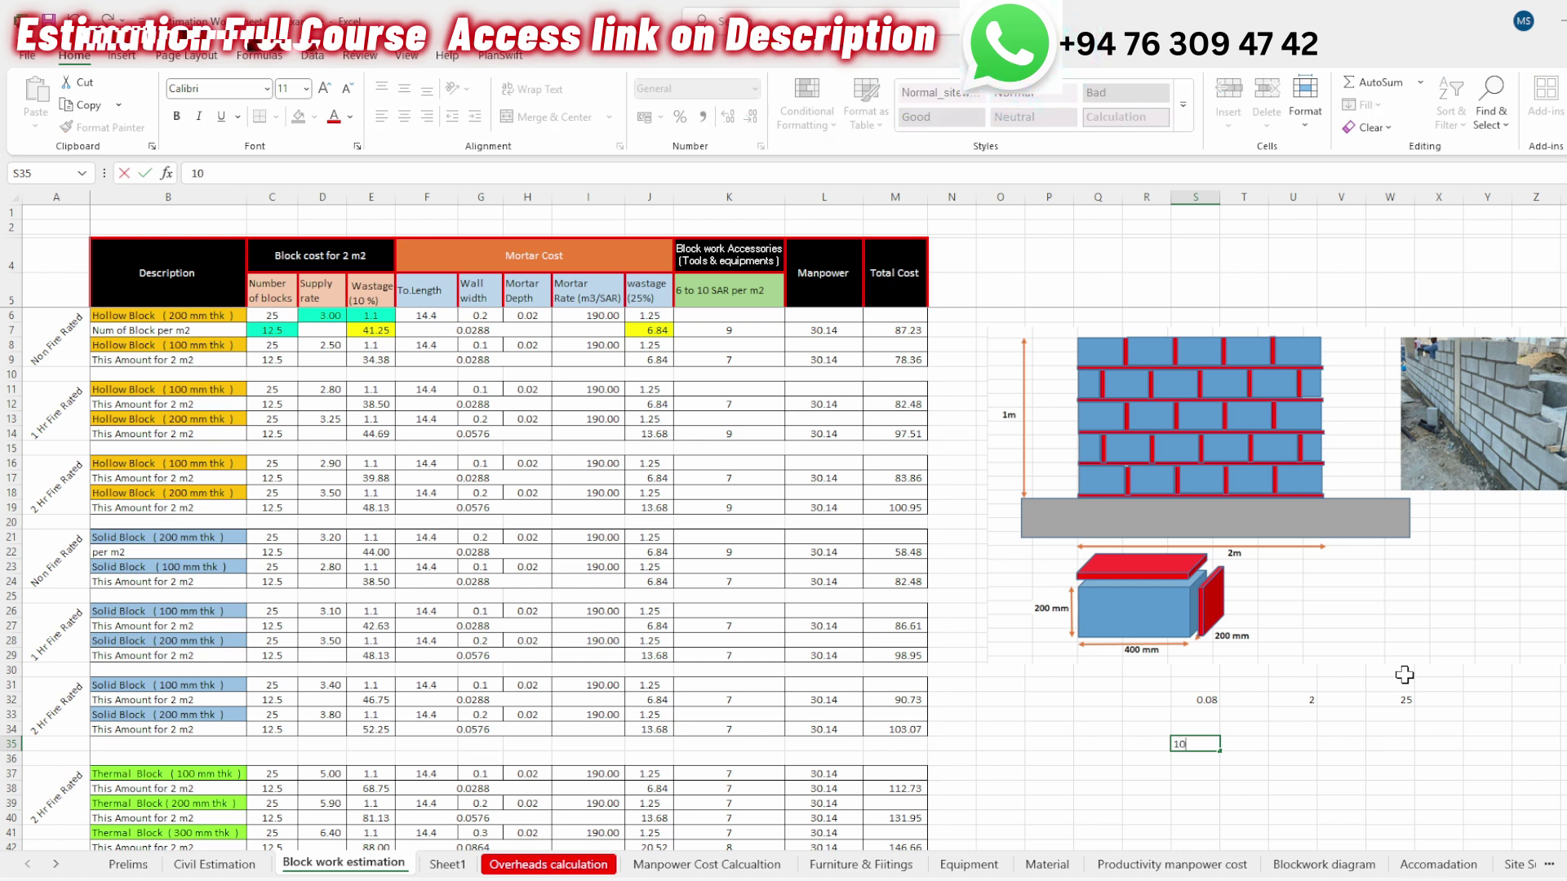
- Mark the side mortar on the block diagram and the vertical joints in every course of the wall diagram with the pen
key(ctrl+shift+d)
drag(1222, 630, 1206, 589)
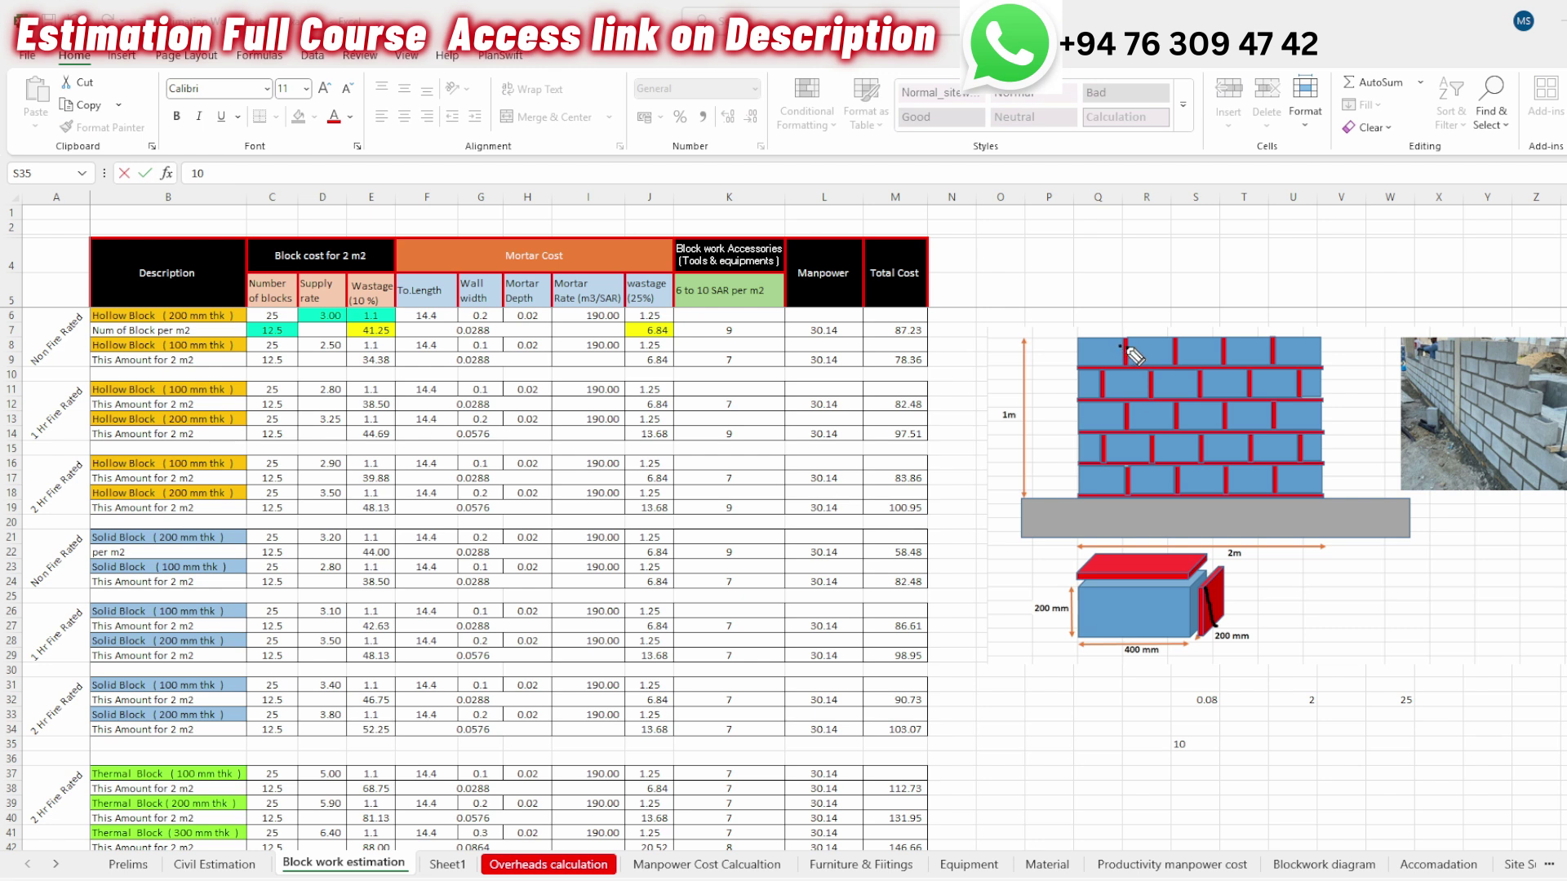
drag(1156, 350, 1281, 349)
drag(1284, 381, 1311, 381)
mouse_move(1140, 382)
mouse_down()
mouse_move(1163, 381)
mouse_move(1115, 380)
mouse_up()
drag(1212, 417, 1288, 420)
drag(1289, 450, 1309, 450)
drag(1190, 448, 1203, 448)
mouse_move(1096, 448)
mouse_down()
mouse_move(1155, 478)
mouse_move(1299, 481)
mouse_up()
key(Escape)
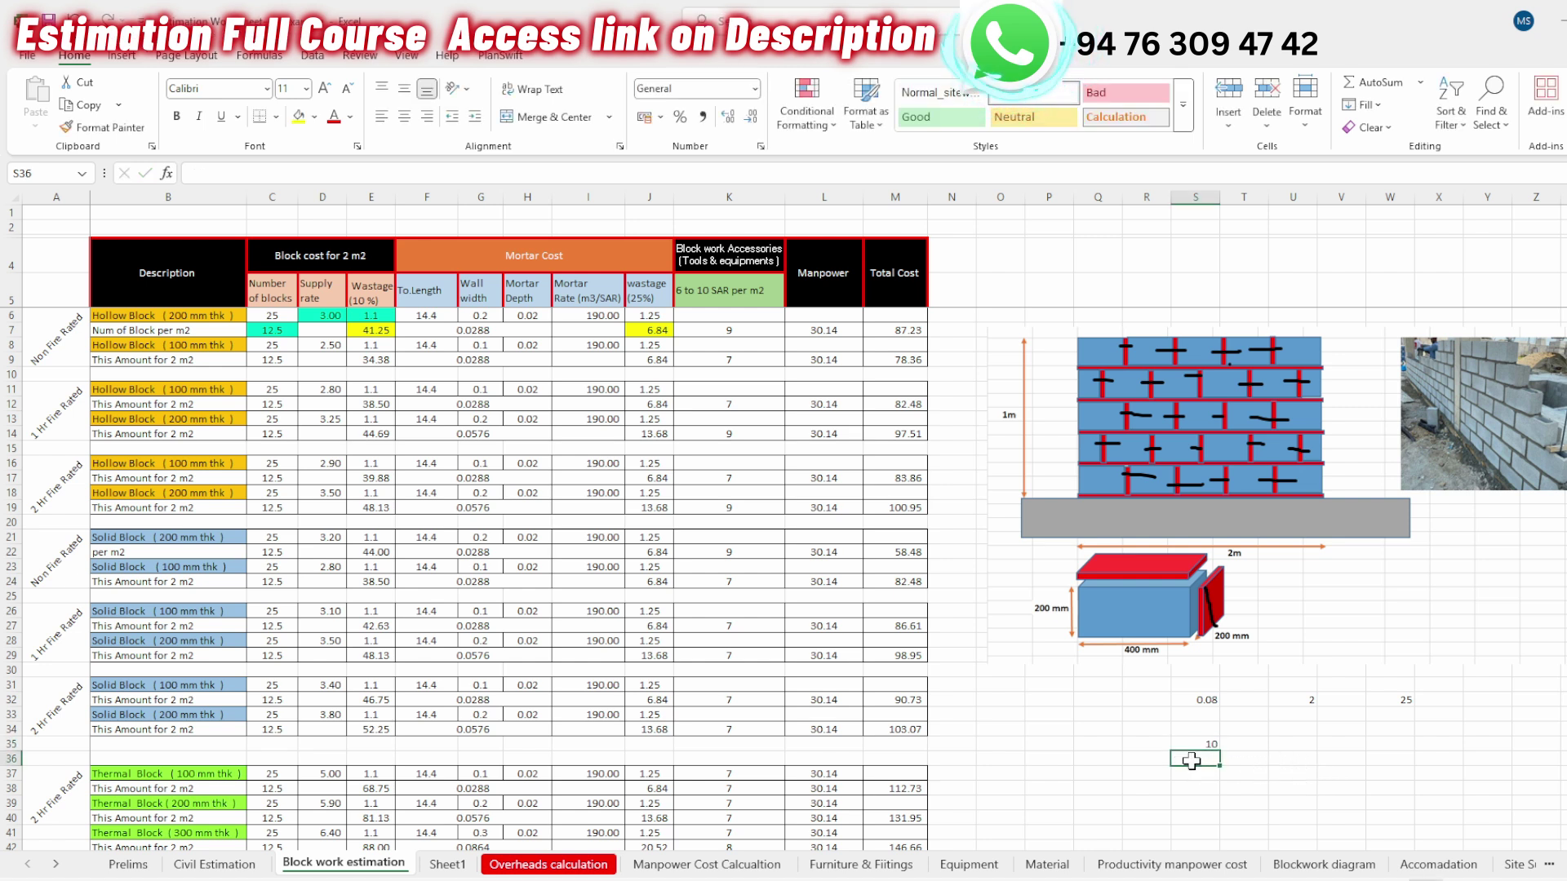
- Enter =22*0.002 as the vertical joint length in cell S36 and correct the formula to =22*0.02
text(=22*)
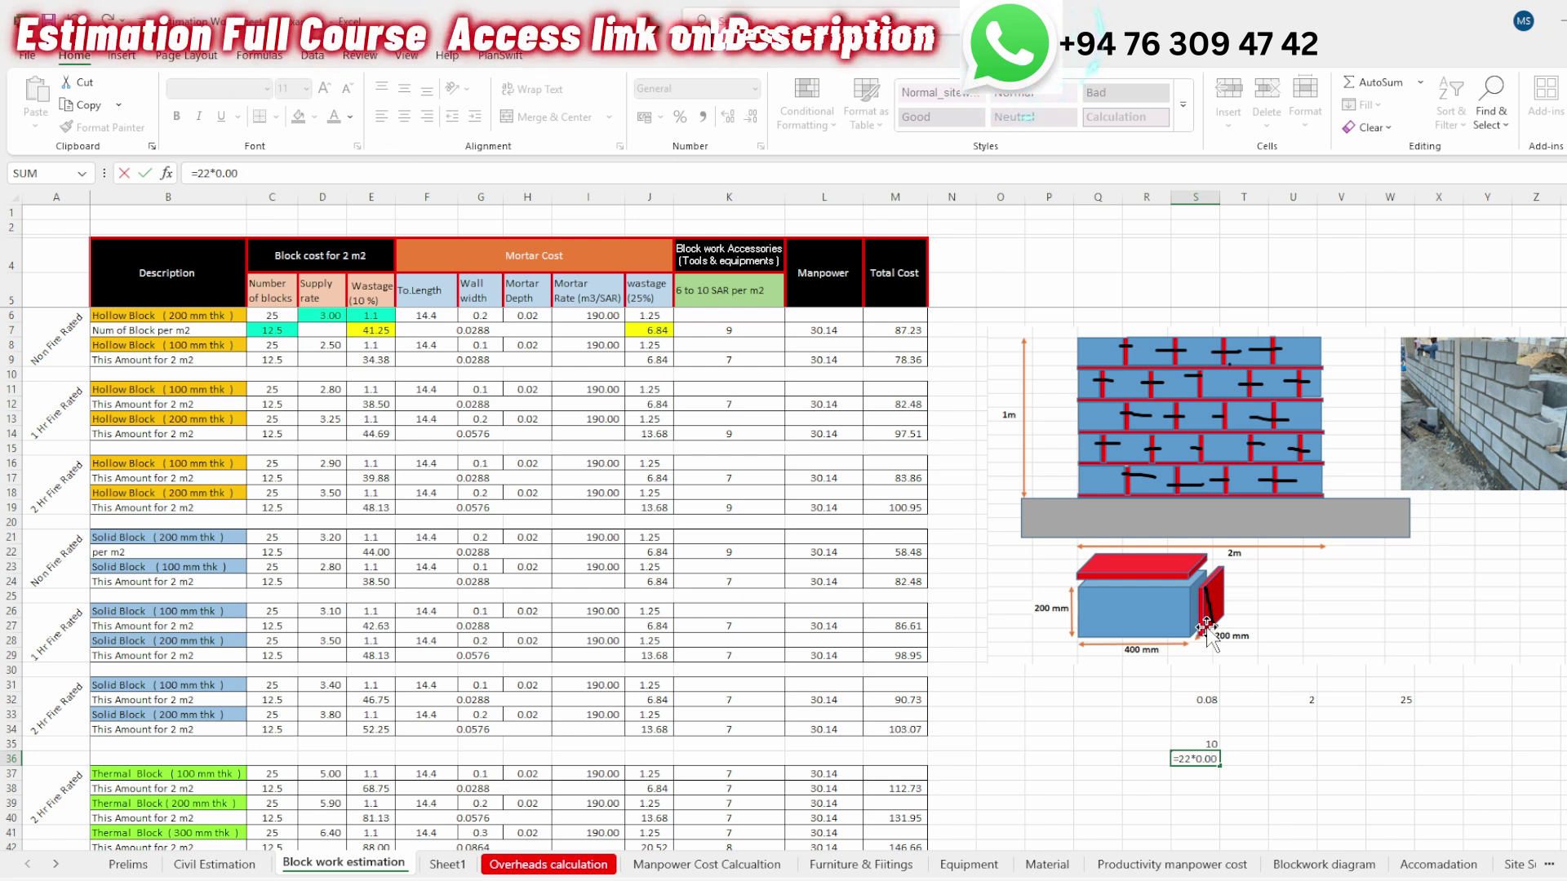
text(02)
key(Return)
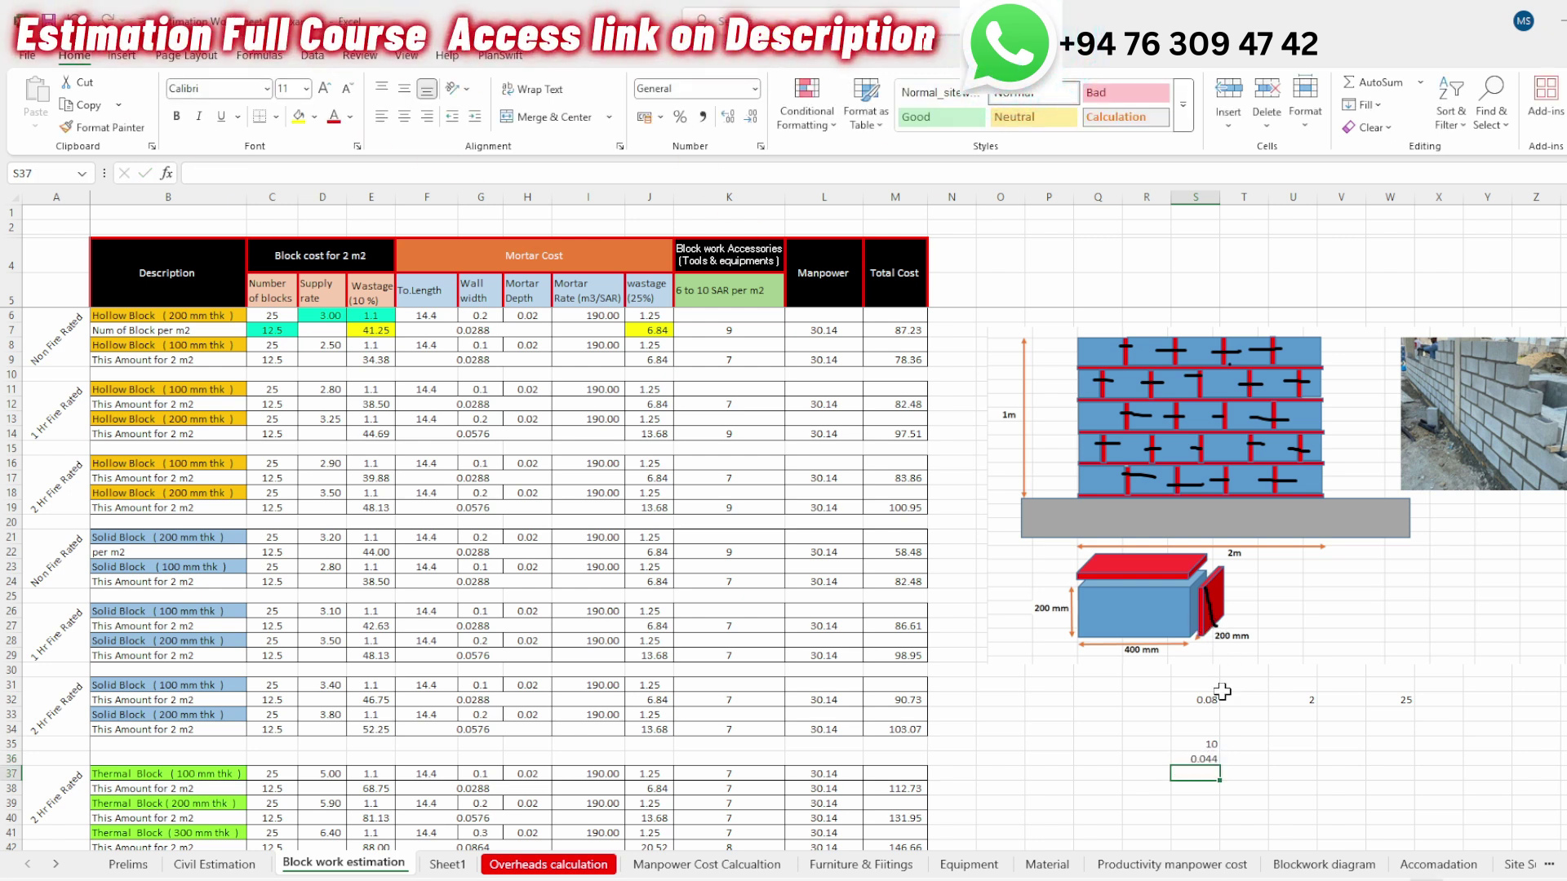
key(Up)
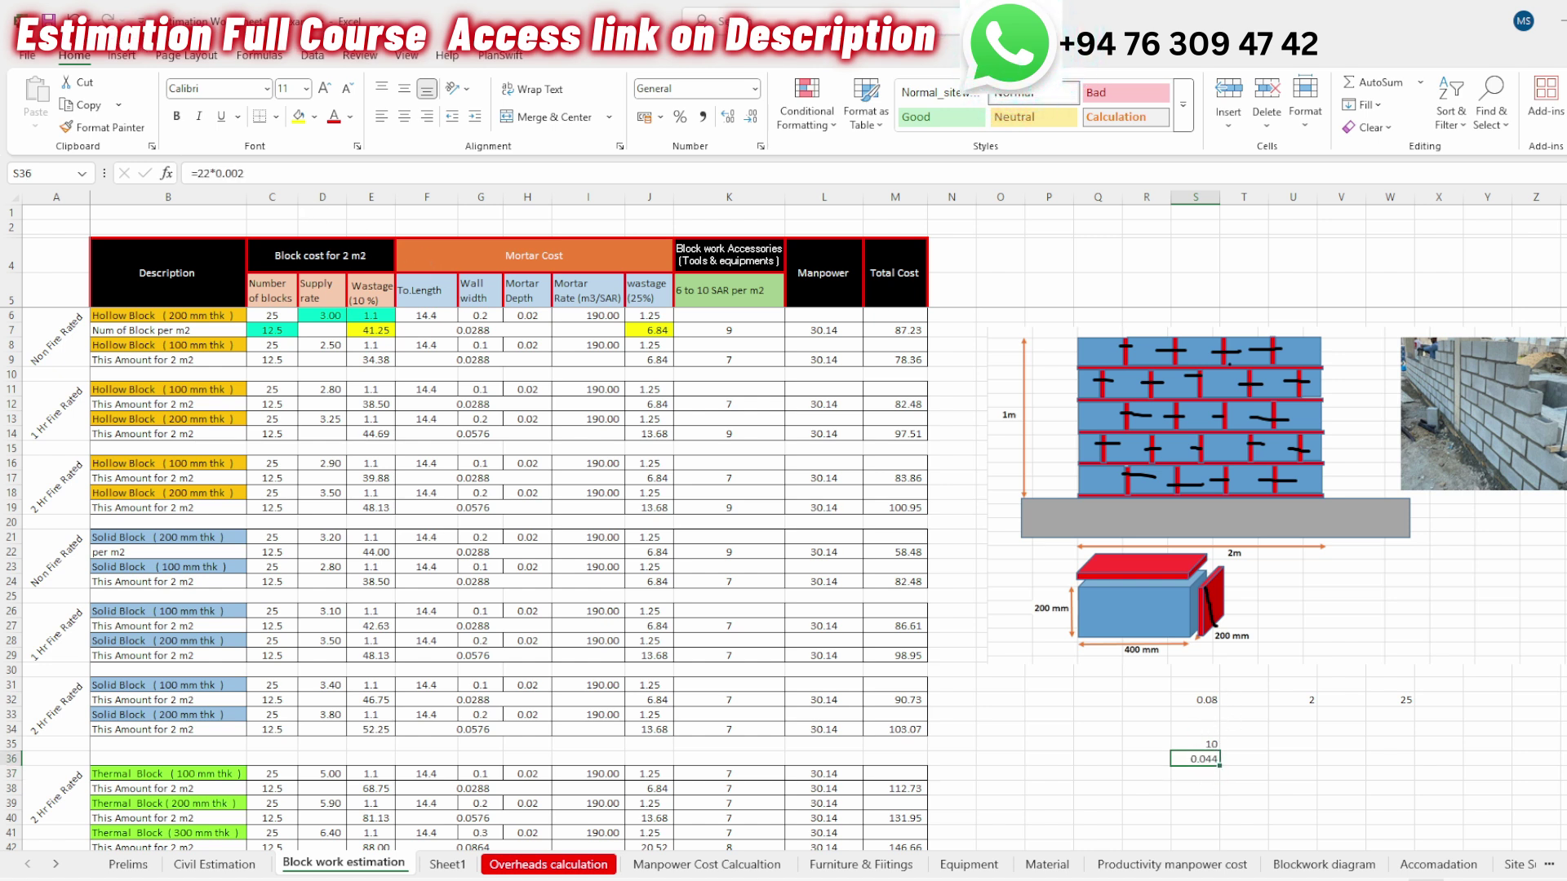
click(241, 173)
key(Return)
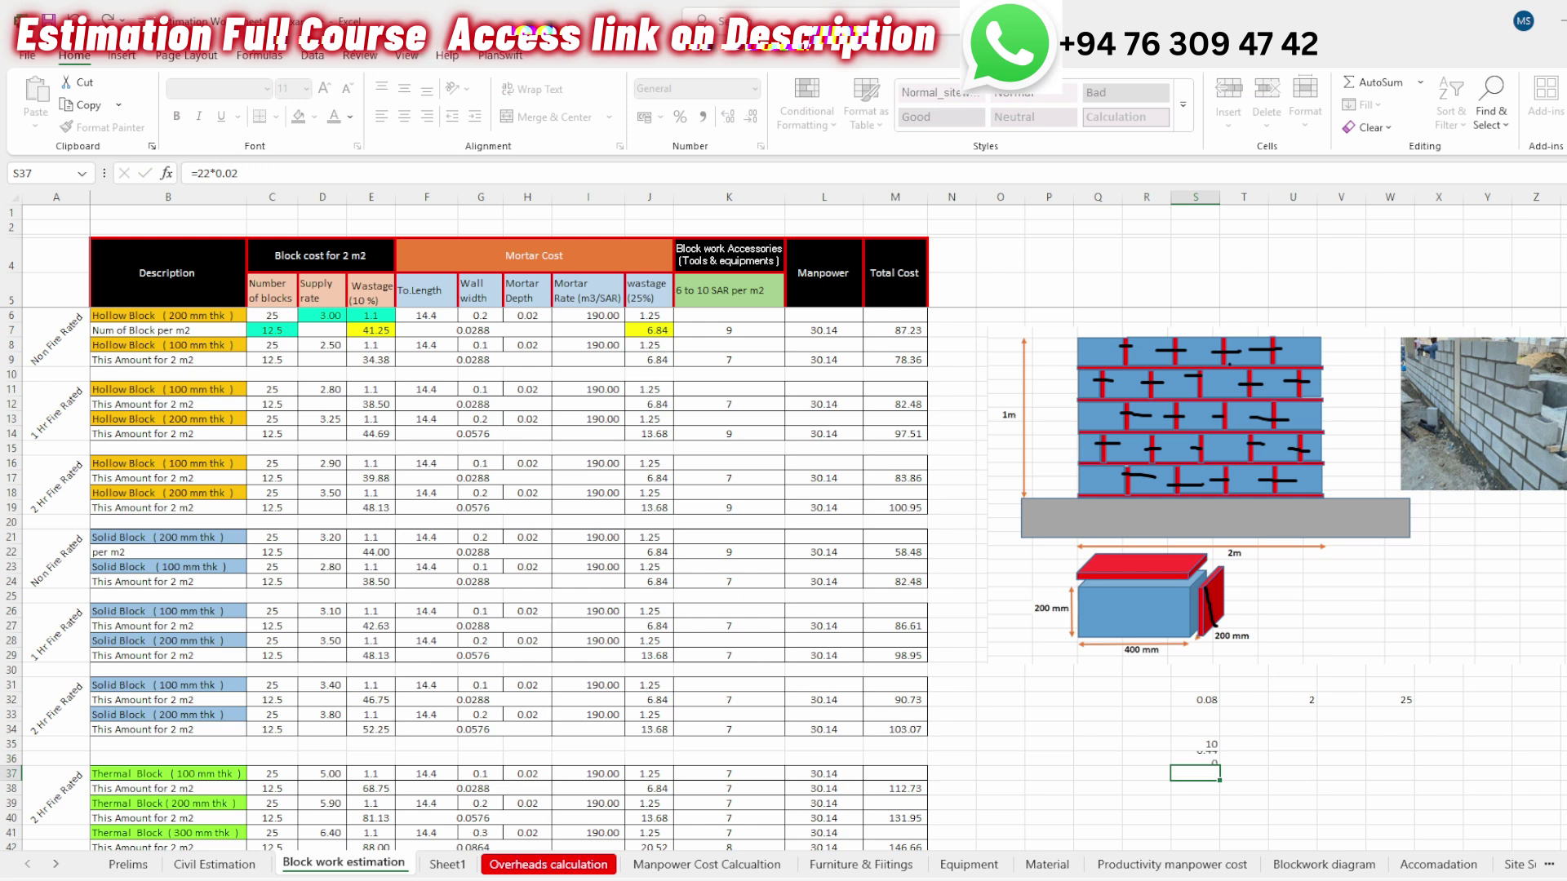
- Add the horizontal and vertical joint lengths in cell S38 with =S35+S36
click(1205, 745)
click(1209, 779)
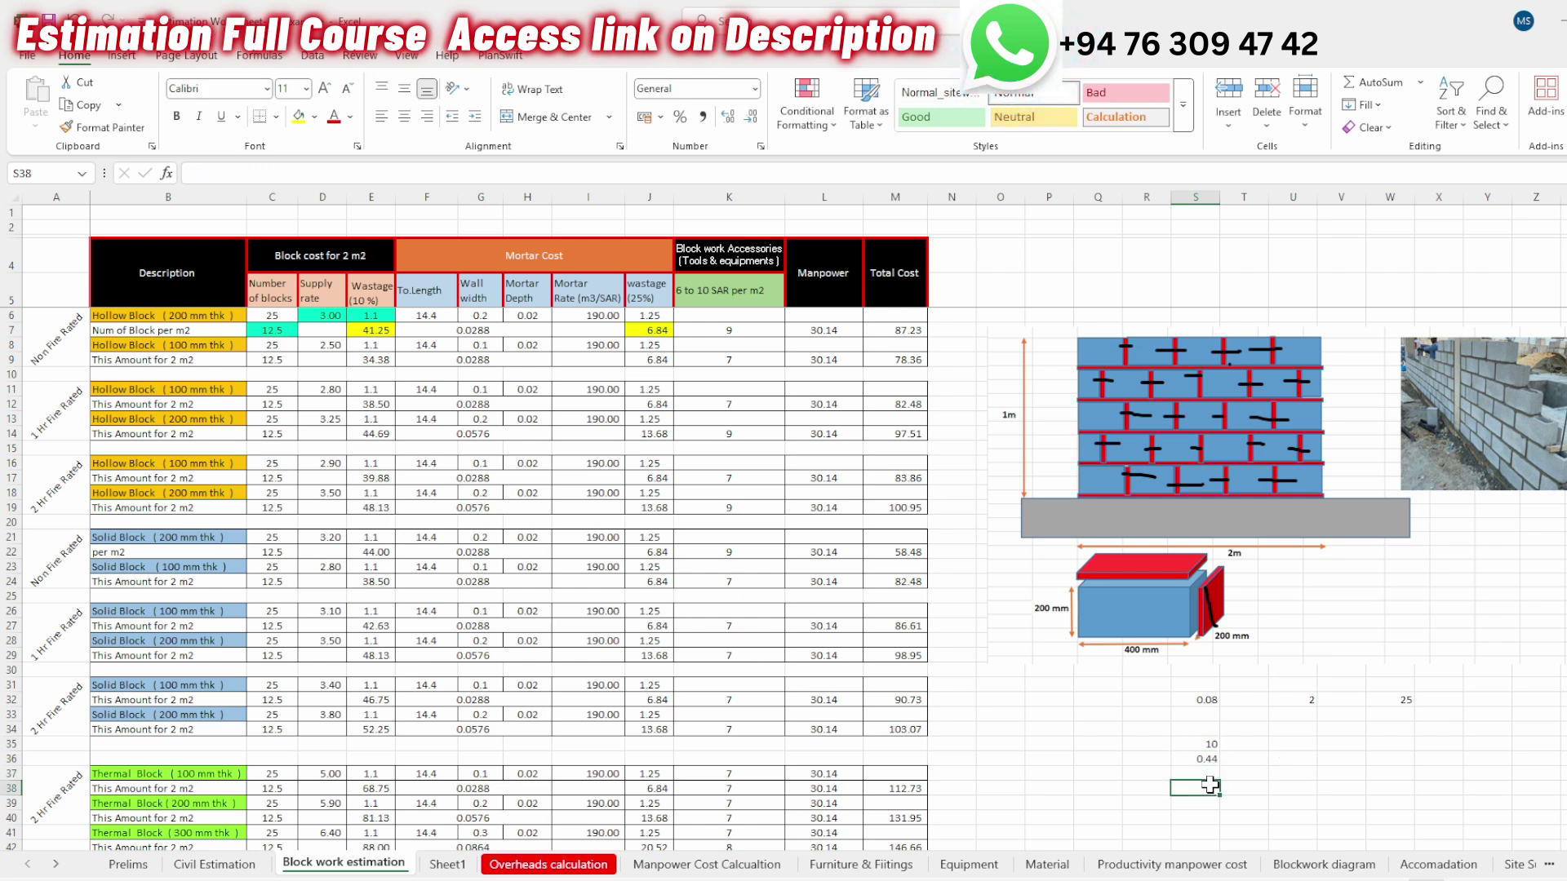
text(=S35)
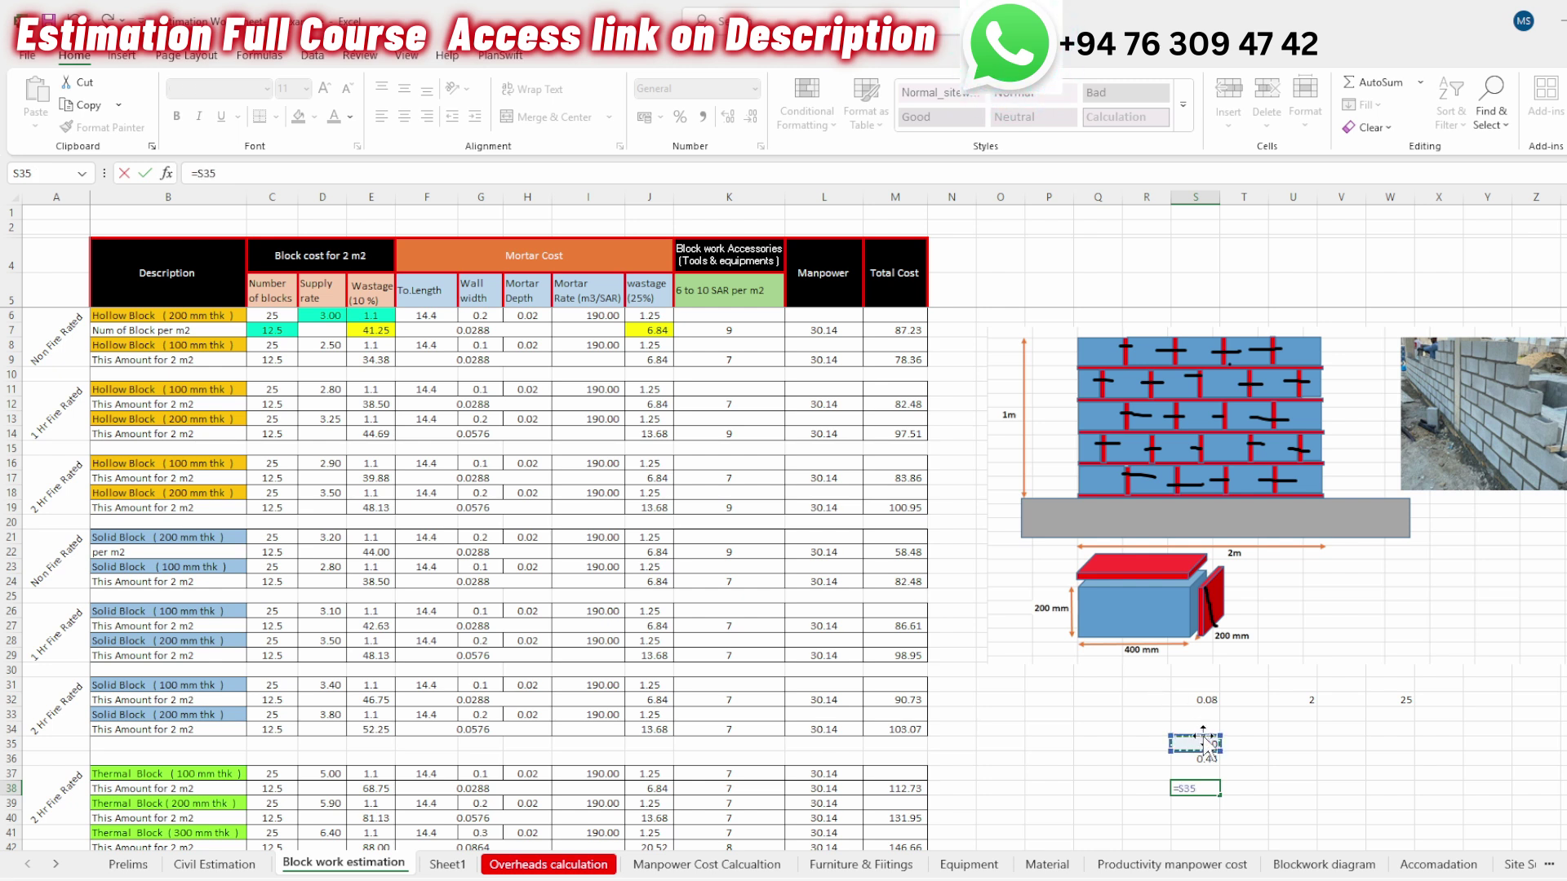
text(+)
click(1196, 758)
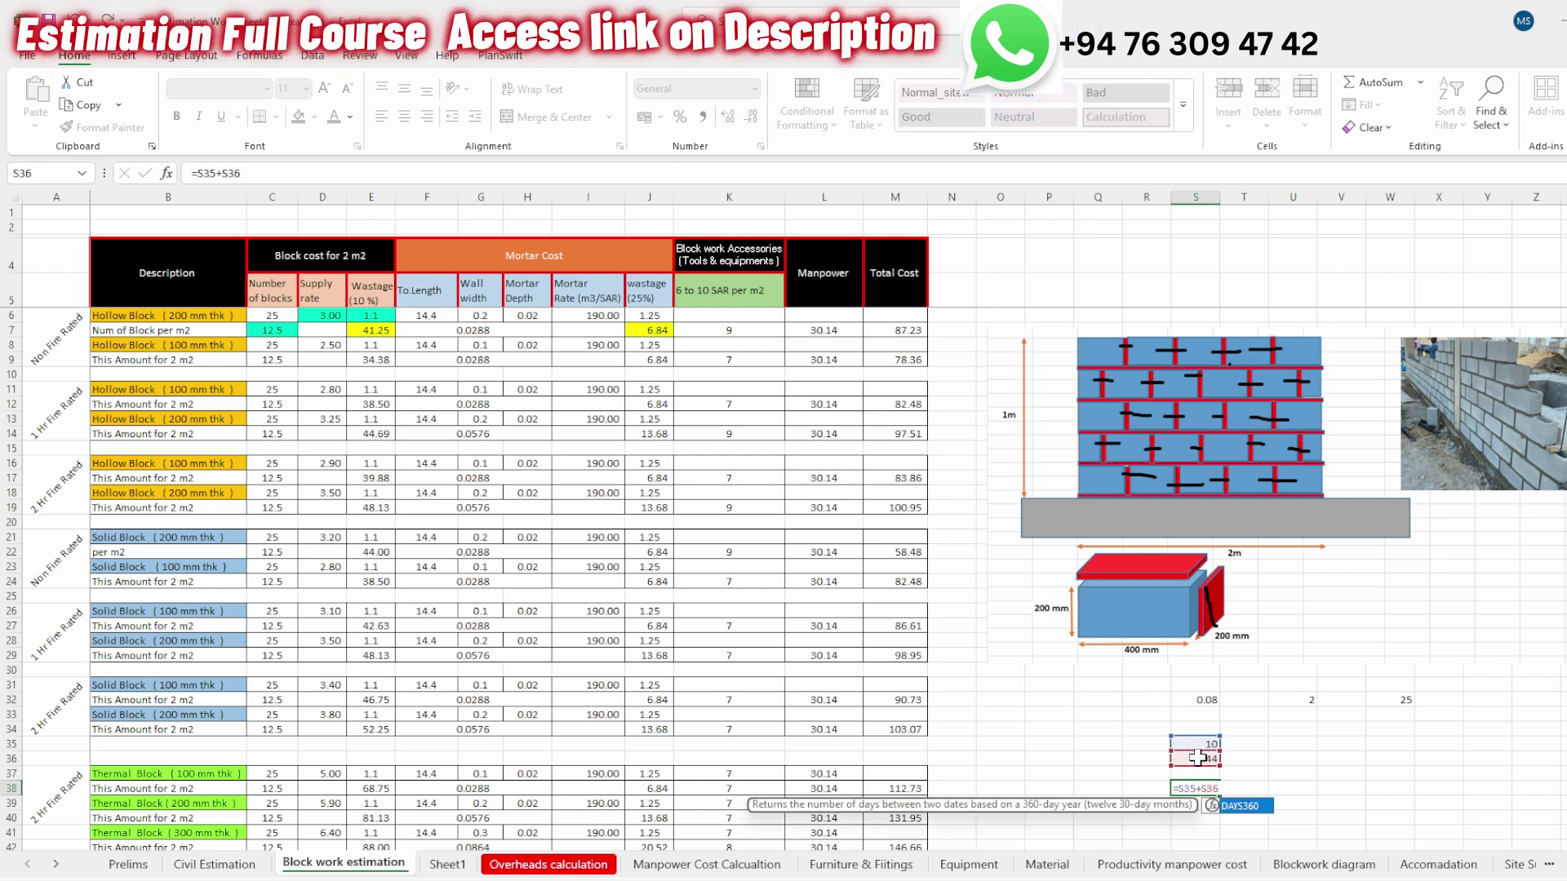
key(Return)
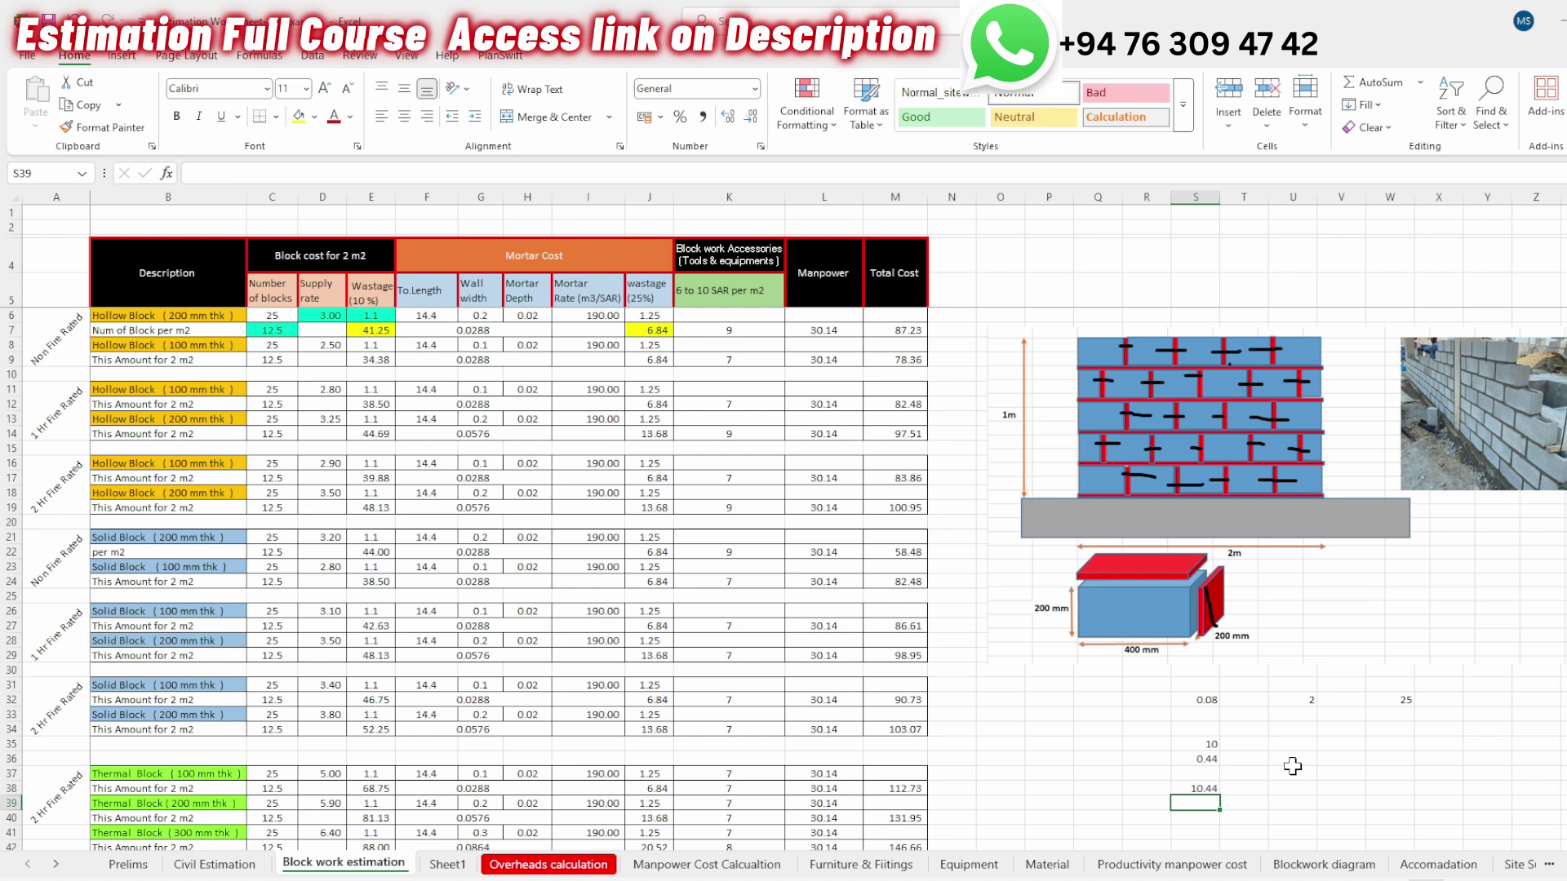
- Correct the vertical joint length formula in cell S36 to =22*0.2
click(1209, 761)
key(F2)
key(Return)
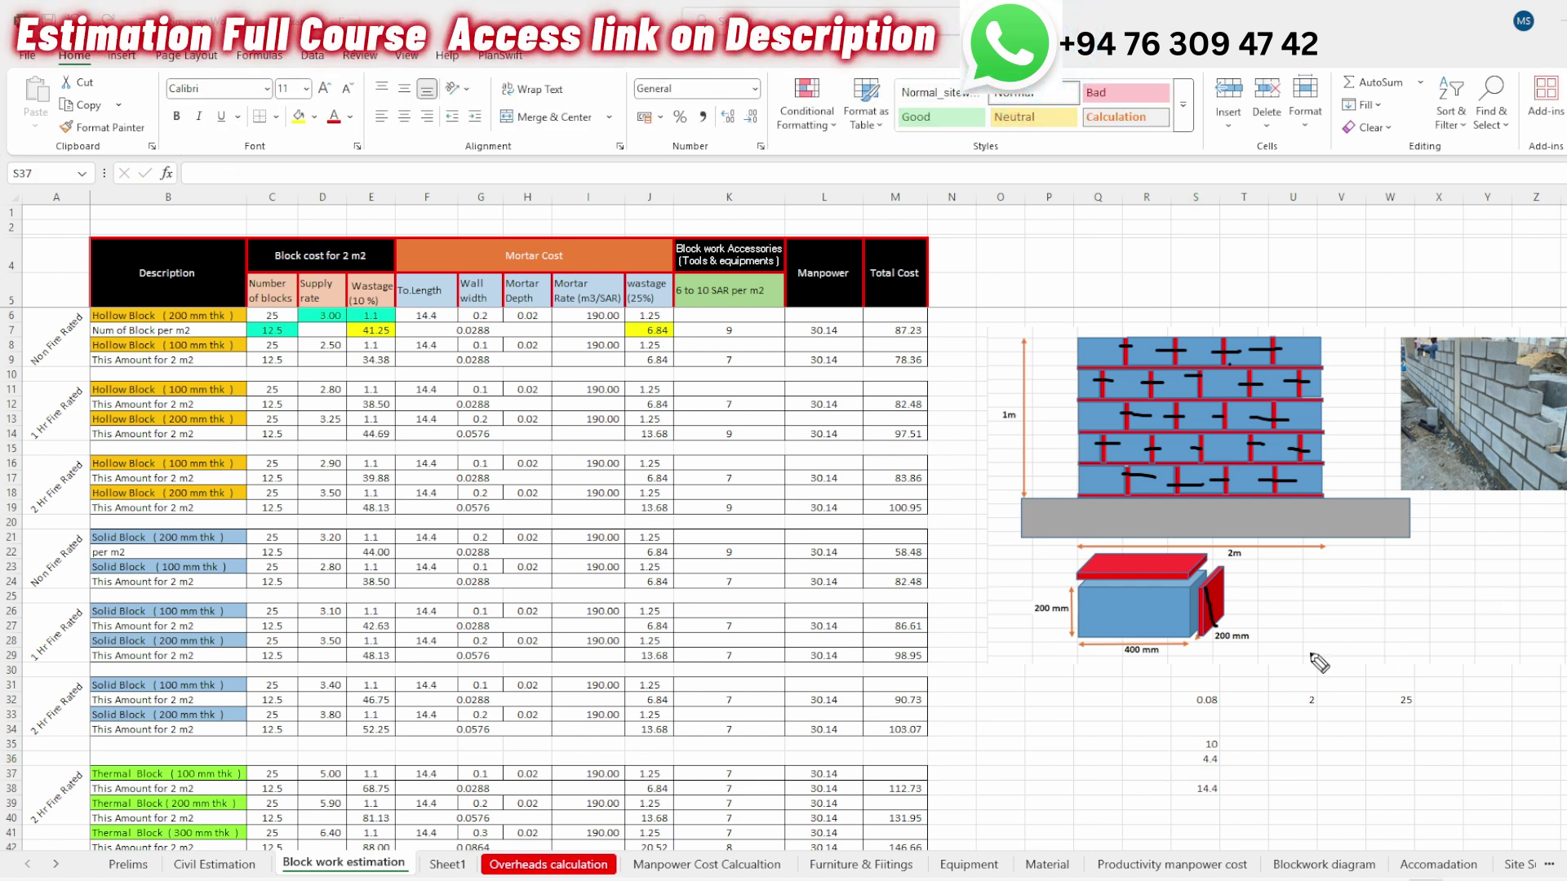
- Circle the block diagram's 200 mm dimension, select S36, and point a pen arrow at its formula
mouse_move(1222, 638)
mouse_down()
mouse_move(1256, 637)
mouse_move(1253, 650)
mouse_move(1231, 640)
mouse_up()
click(1207, 759)
click(1562, 448)
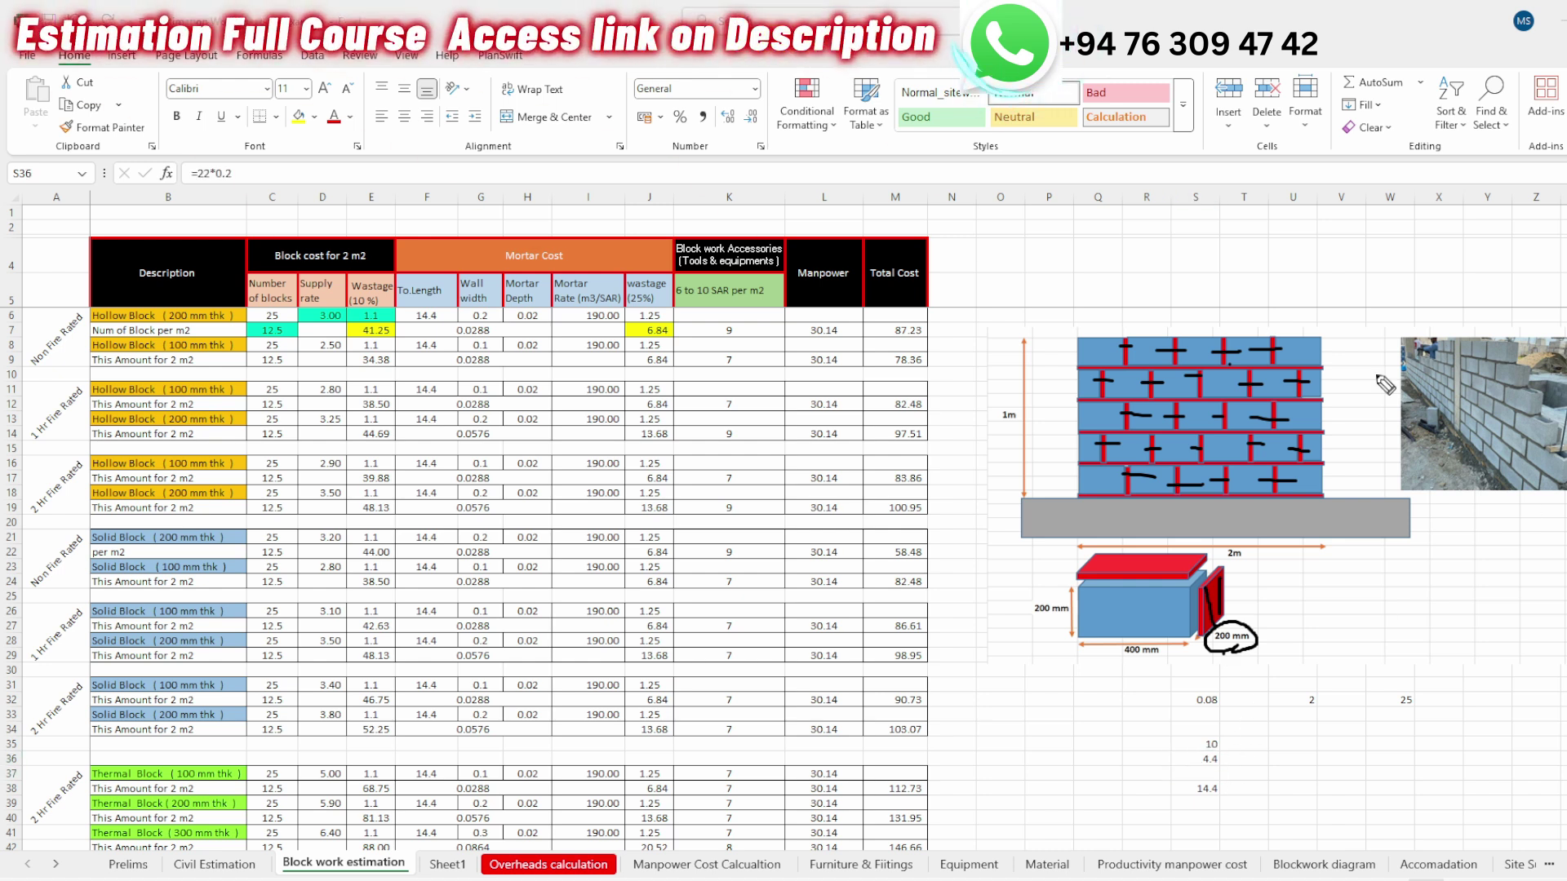
drag(239, 181, 232, 196)
- Circle the total joint length in S38, draw an arrow from it to the To.Length value in F6, and clear the marks
click(1202, 766)
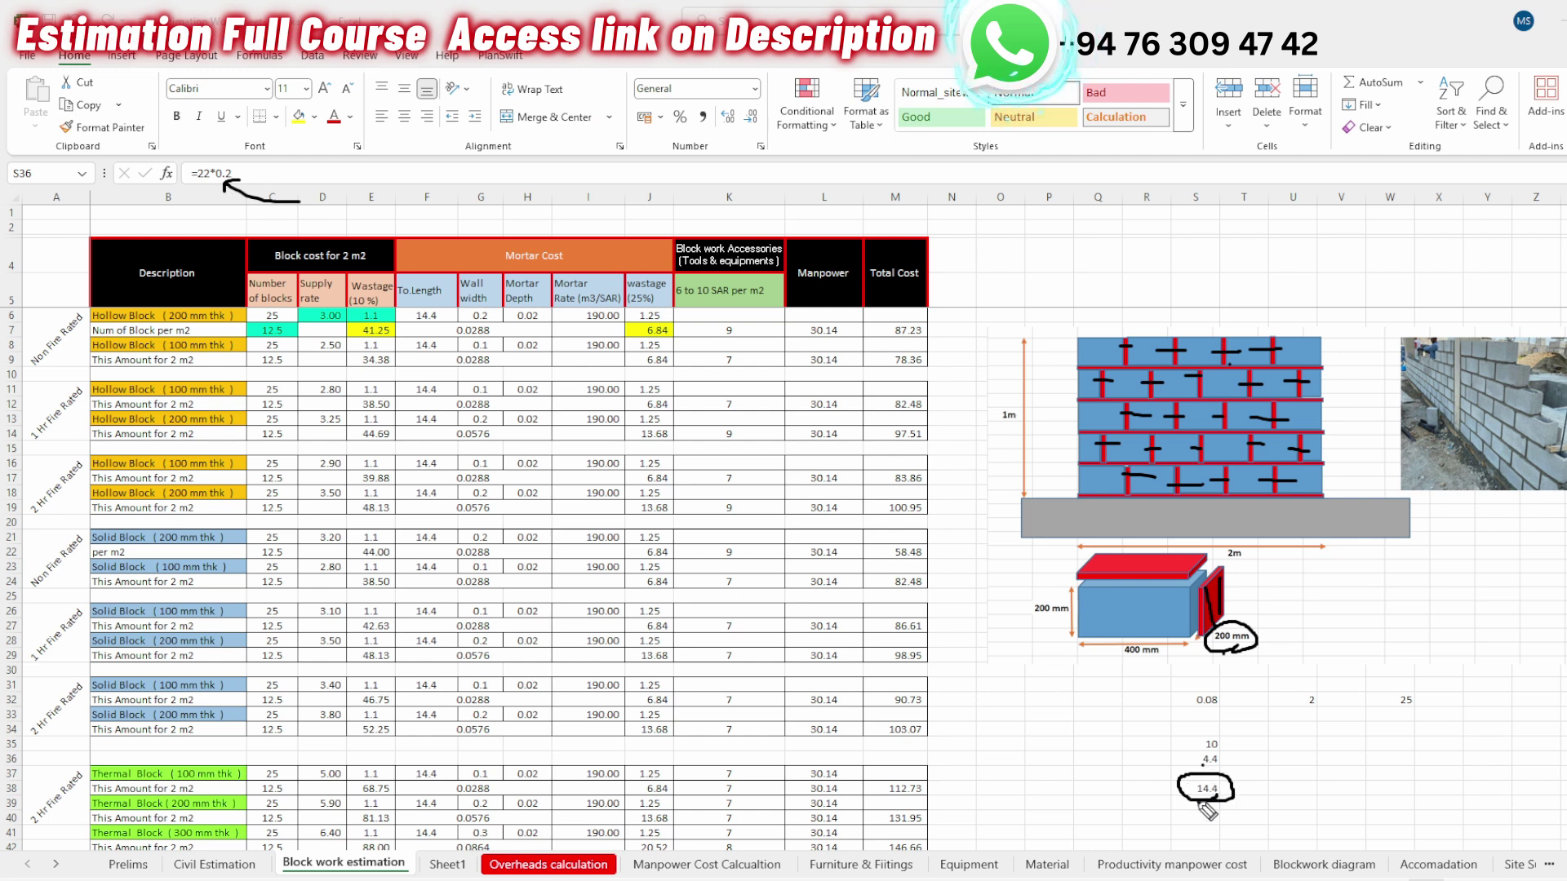
mouse_move(1230, 788)
mouse_down()
mouse_move(1289, 771)
mouse_move(1338, 571)
mouse_move(891, 193)
mouse_move(578, 256)
mouse_up()
mouse_move(462, 301)
mouse_down()
mouse_move(441, 314)
mouse_move(459, 315)
mouse_up()
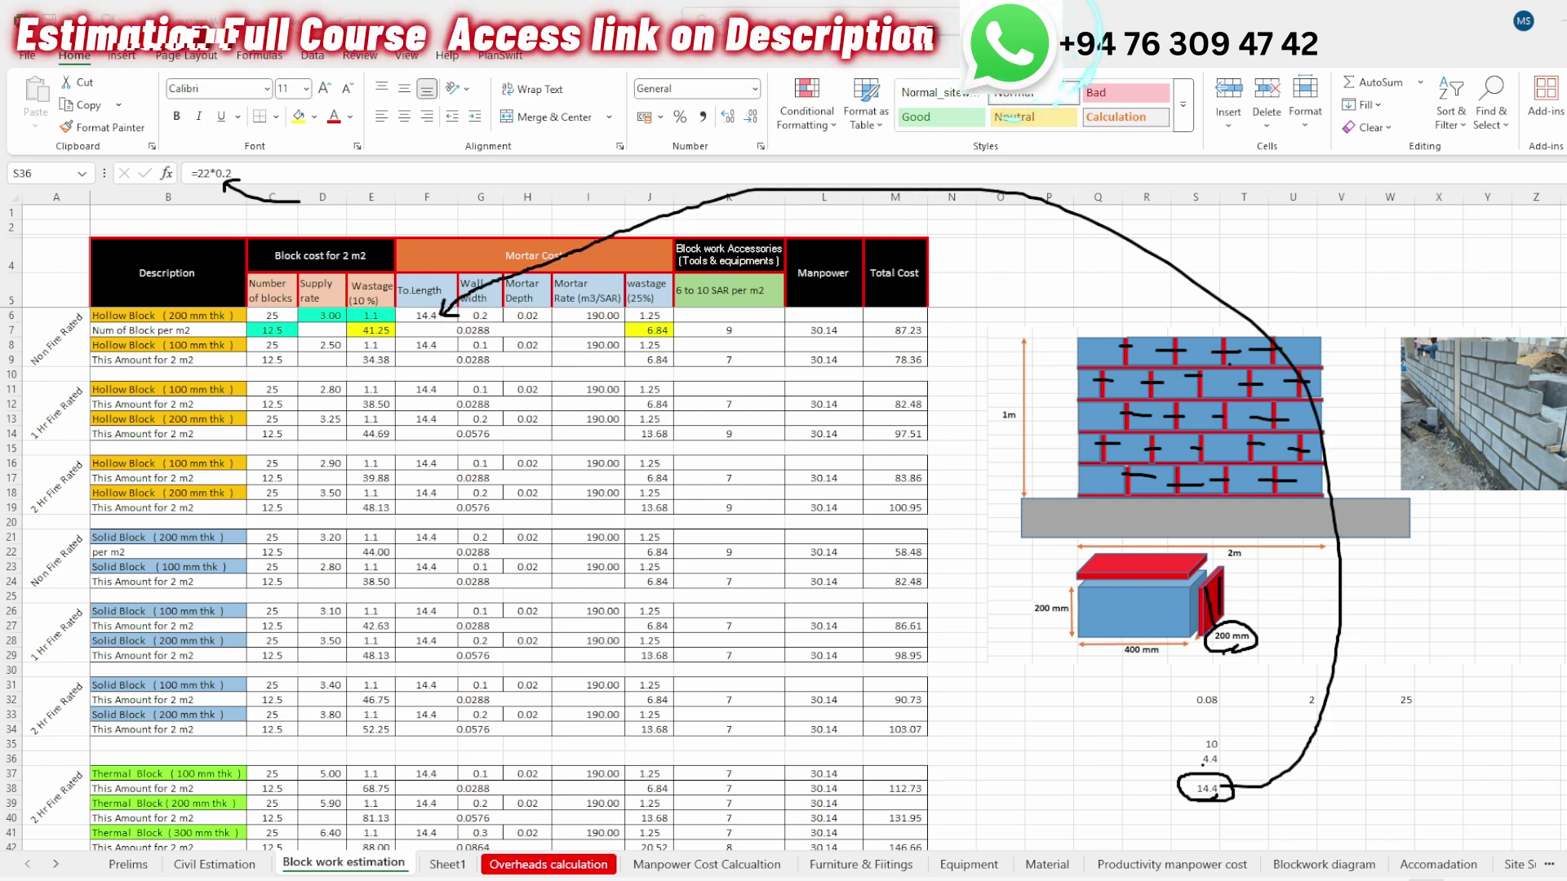
key(Escape)
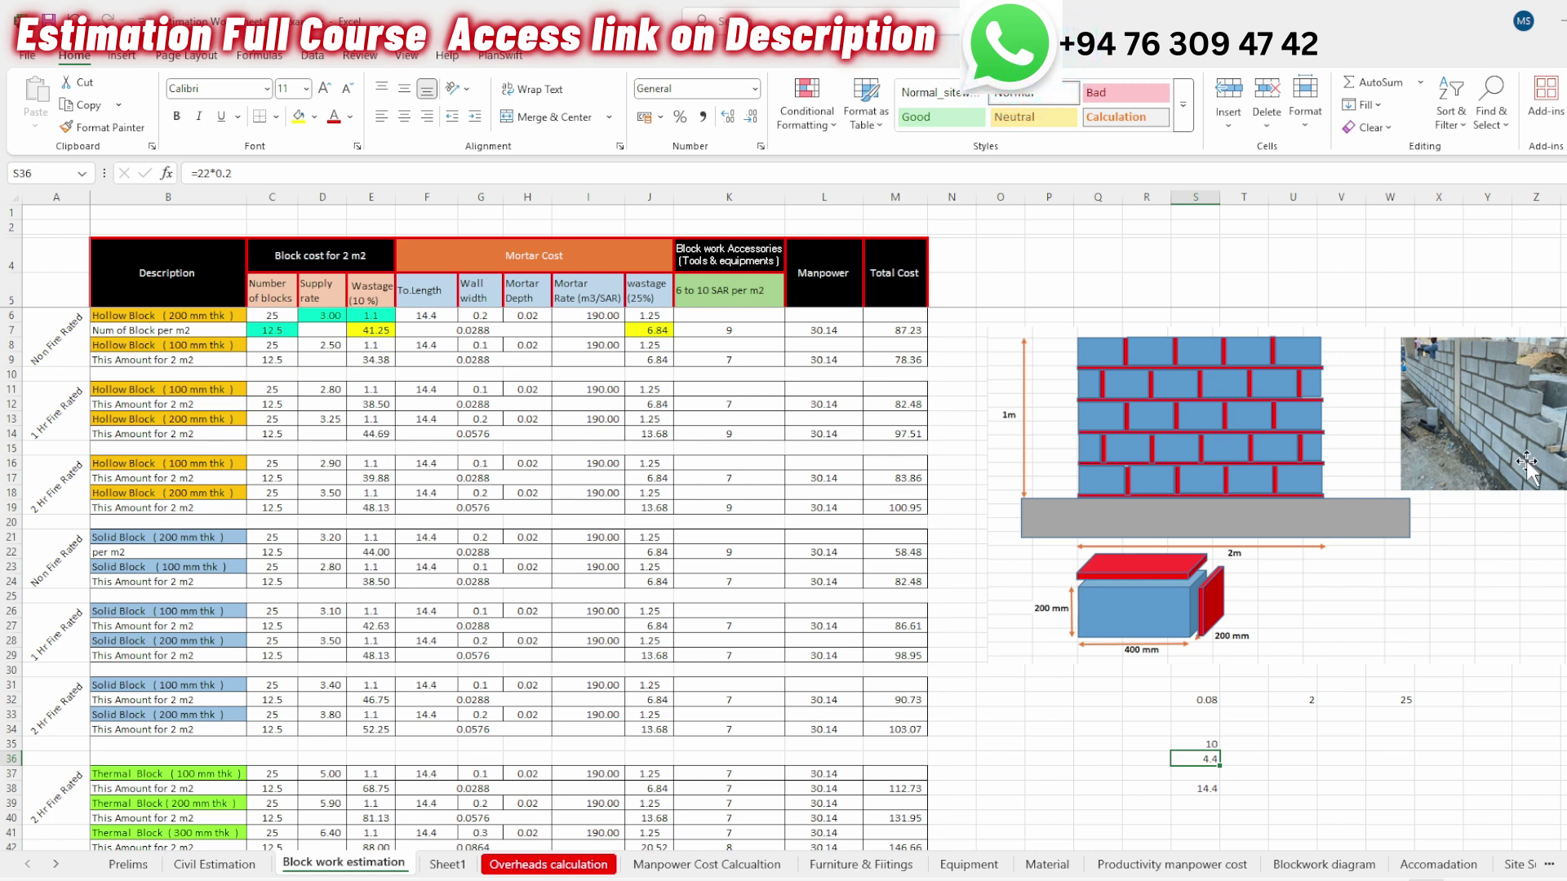
- Trace the horizontal mortar joints across the wall diagram again with the pen and erase the strokes
drag(1069, 498, 1310, 492)
drag(1081, 471, 1241, 456)
drag(1122, 435, 1312, 422)
drag(1112, 394, 1270, 393)
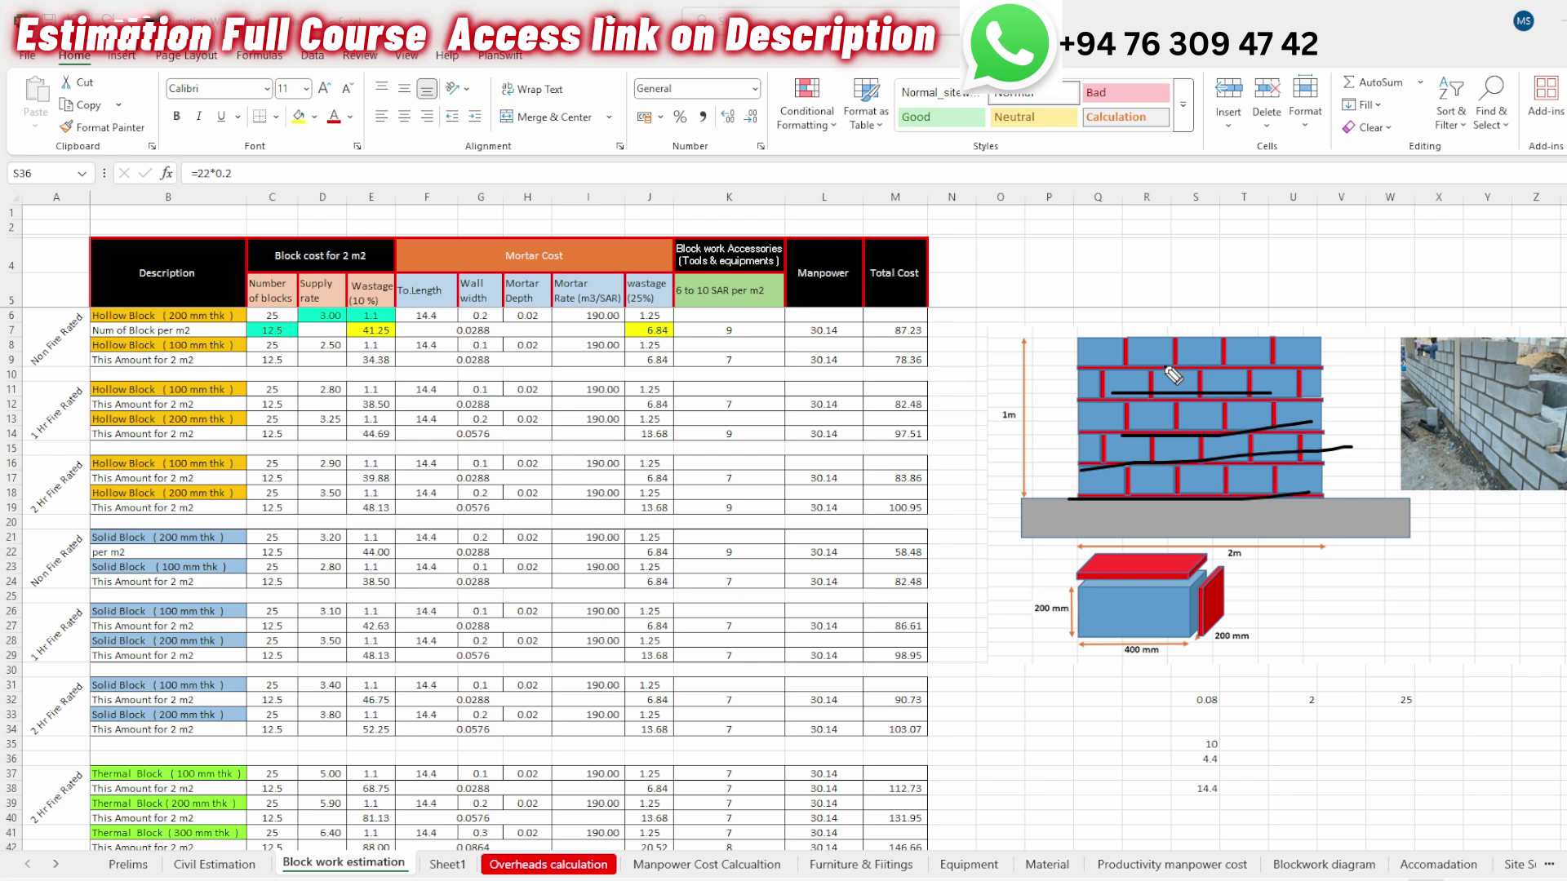
key(e)
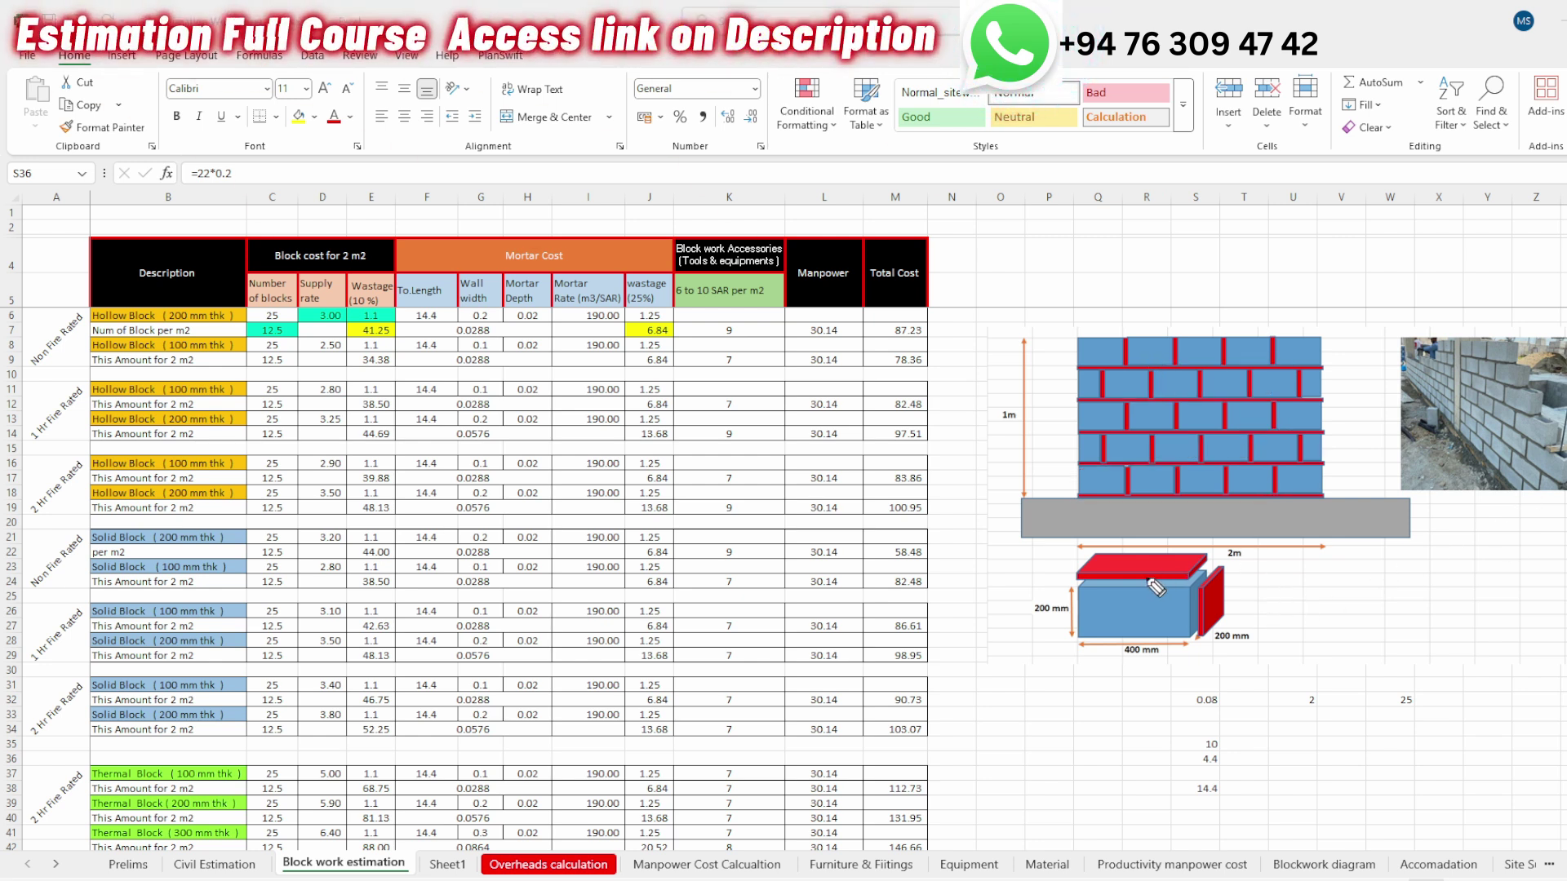
- Mark the mortar on the block diagram, tick its 200 mm width and the Wall width column, and clear the marks
mouse_move(1159, 560)
mouse_down()
mouse_move(1144, 582)
mouse_move(1156, 561)
mouse_up()
mouse_move(1206, 598)
mouse_down()
mouse_move(1179, 615)
mouse_move(1239, 652)
mouse_move(1267, 608)
mouse_up()
drag(1127, 563, 1152, 569)
drag(459, 306, 476, 300)
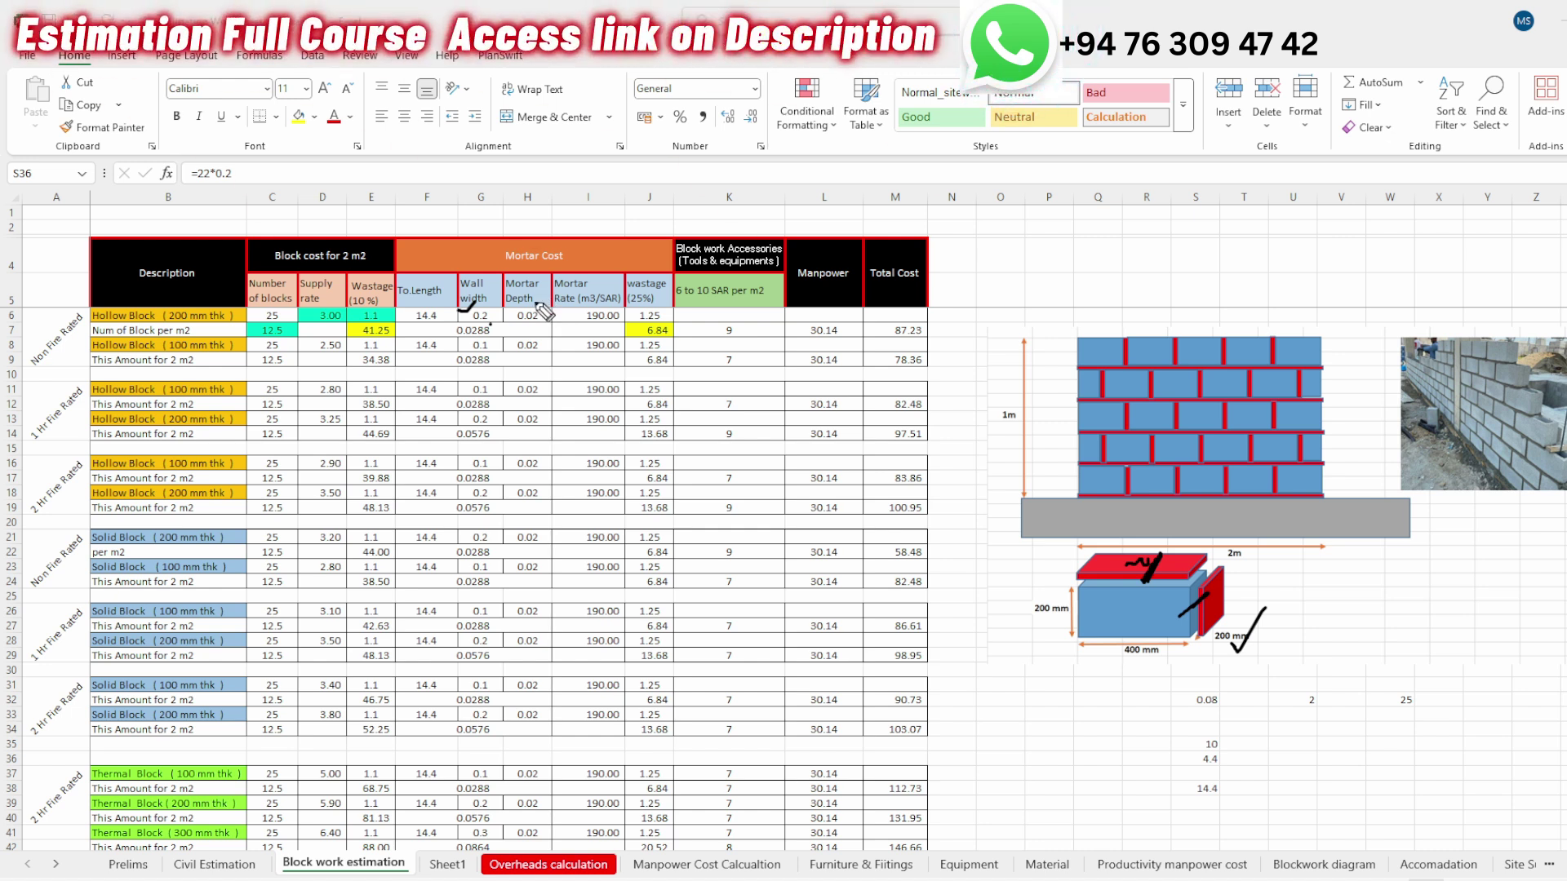
key(ctrl+shift+7)
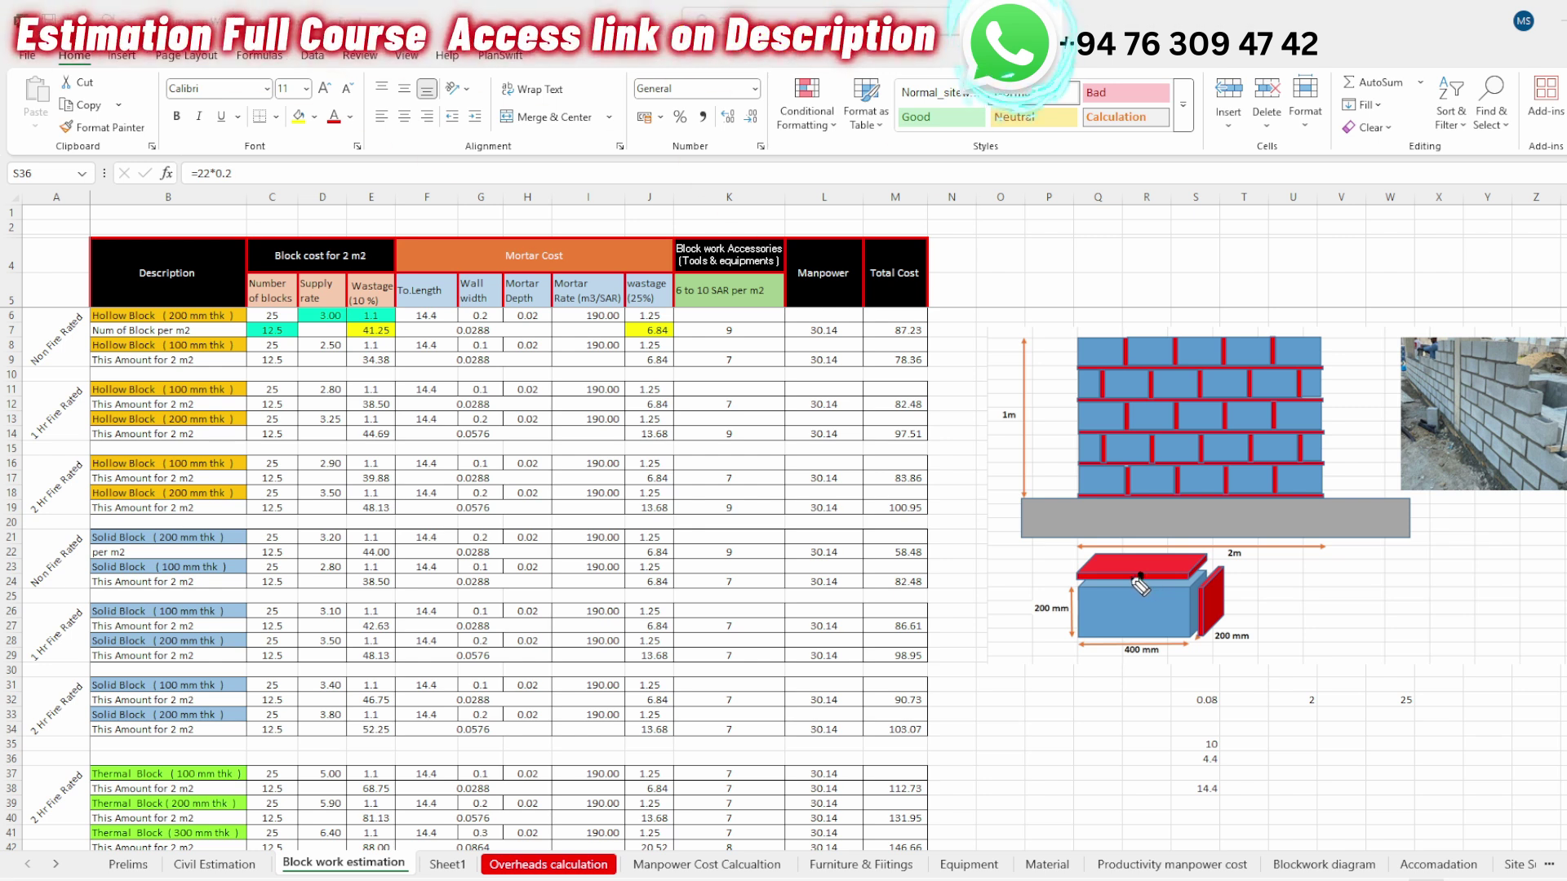
- Draw a pen line to the mortar layer on top of the block diagram and select the Mortar Depth value in H6
drag(1141, 576, 1013, 572)
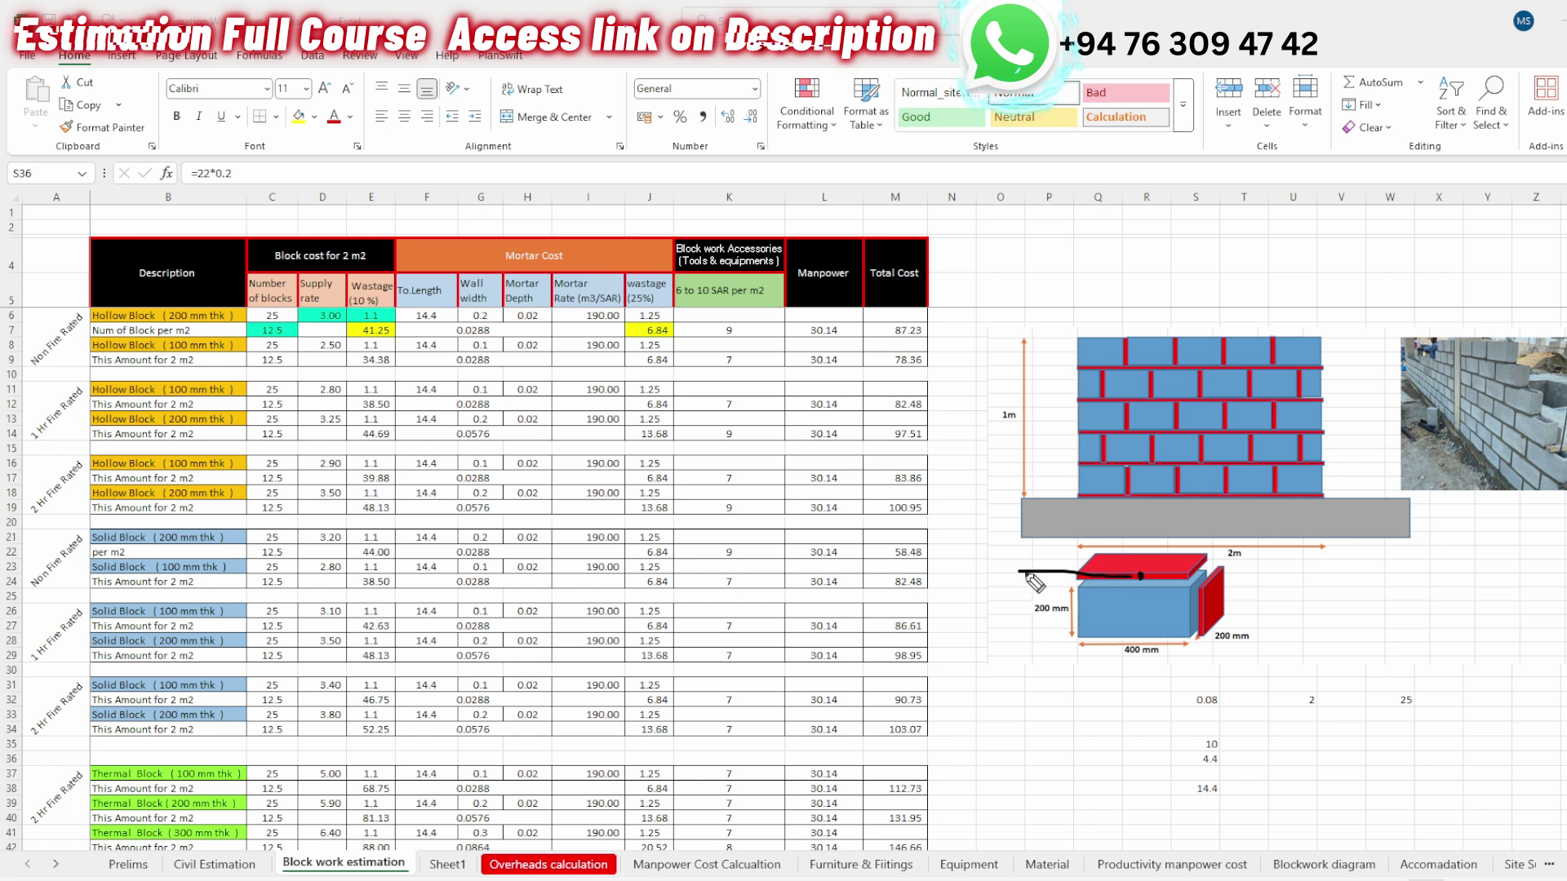
click(532, 315)
click(530, 315)
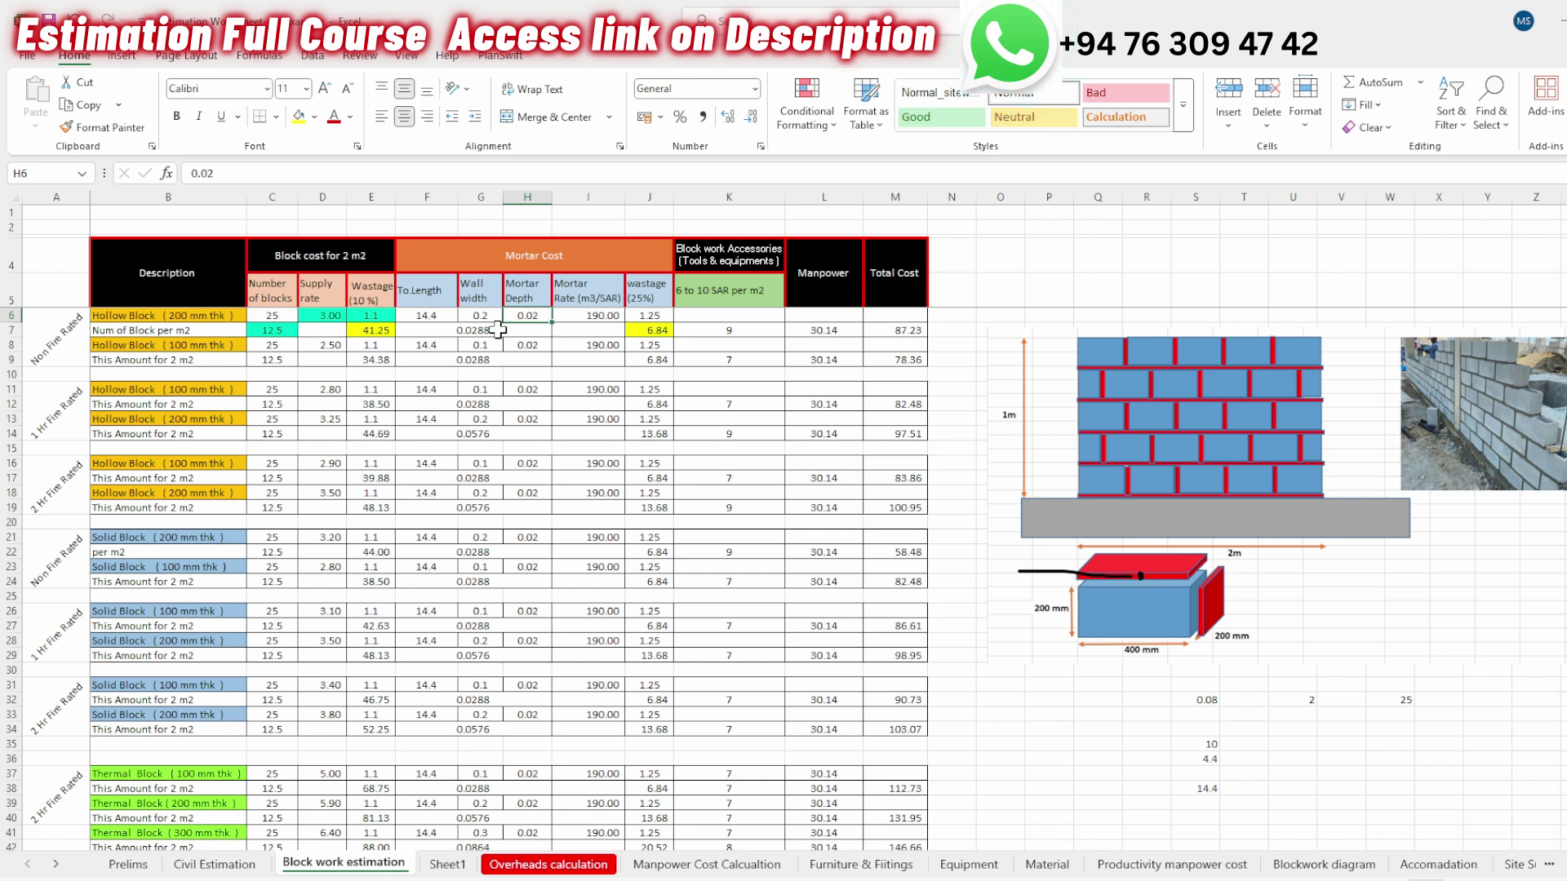
- Select the merged mortar volume cell F7 and fill it with yellow
click(497, 329)
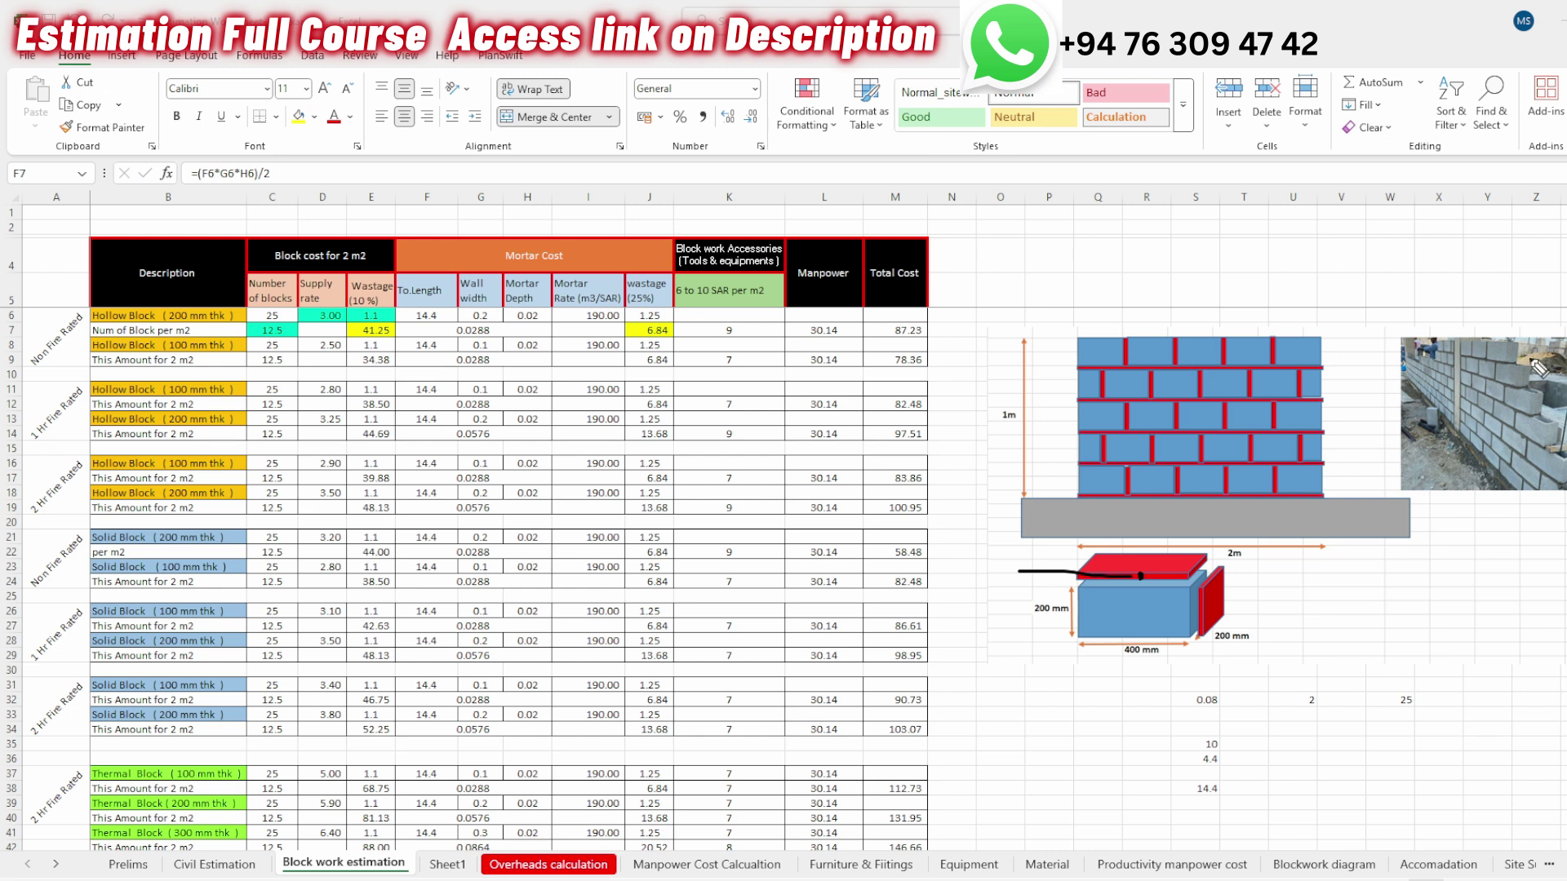
key(Escape)
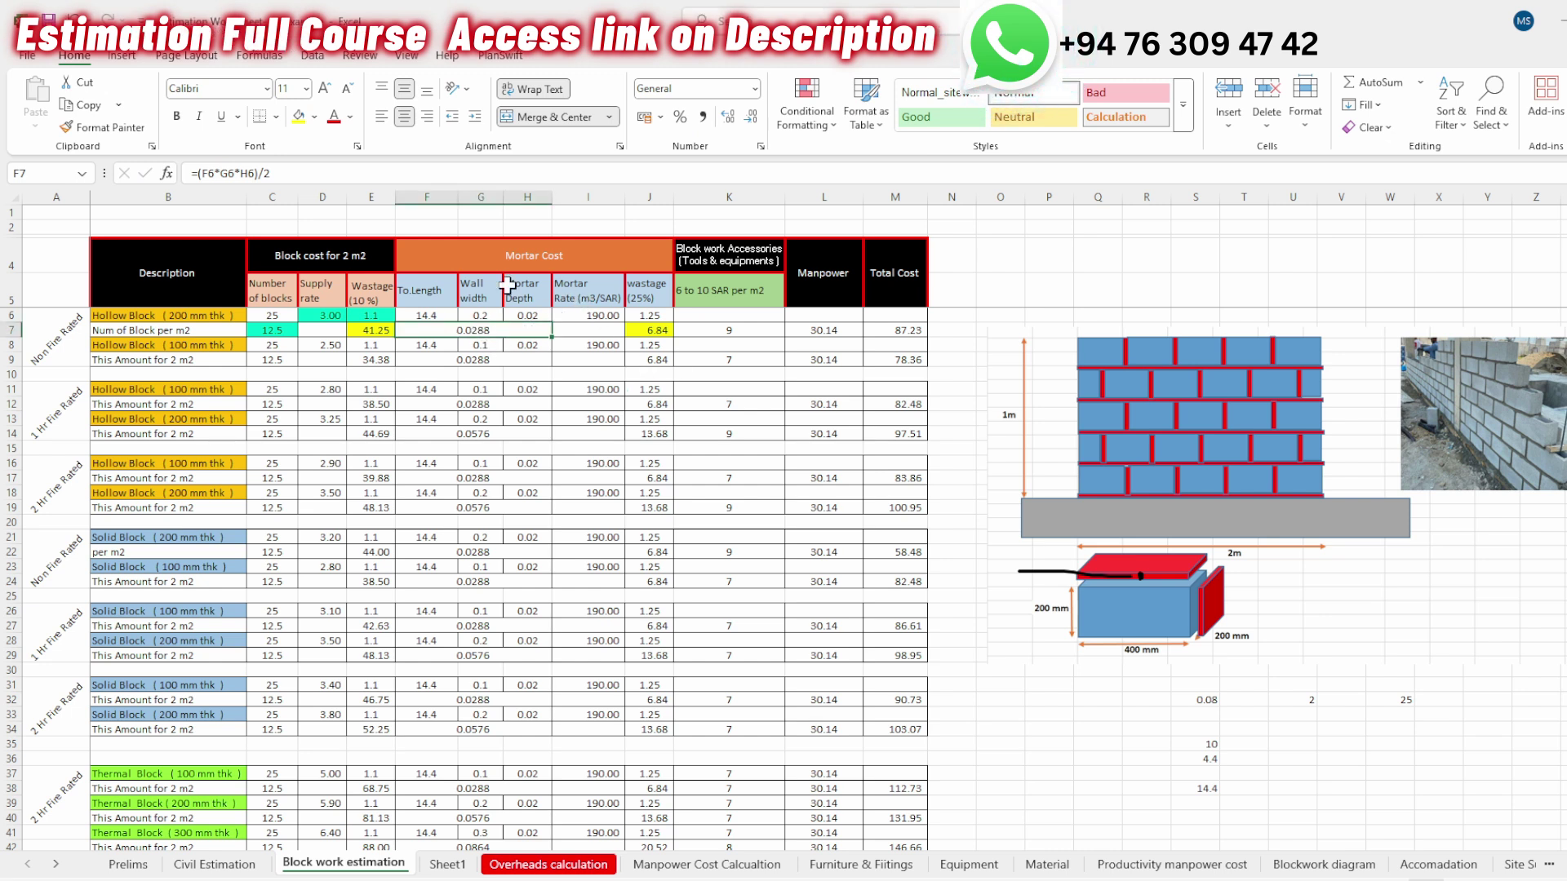
click(300, 117)
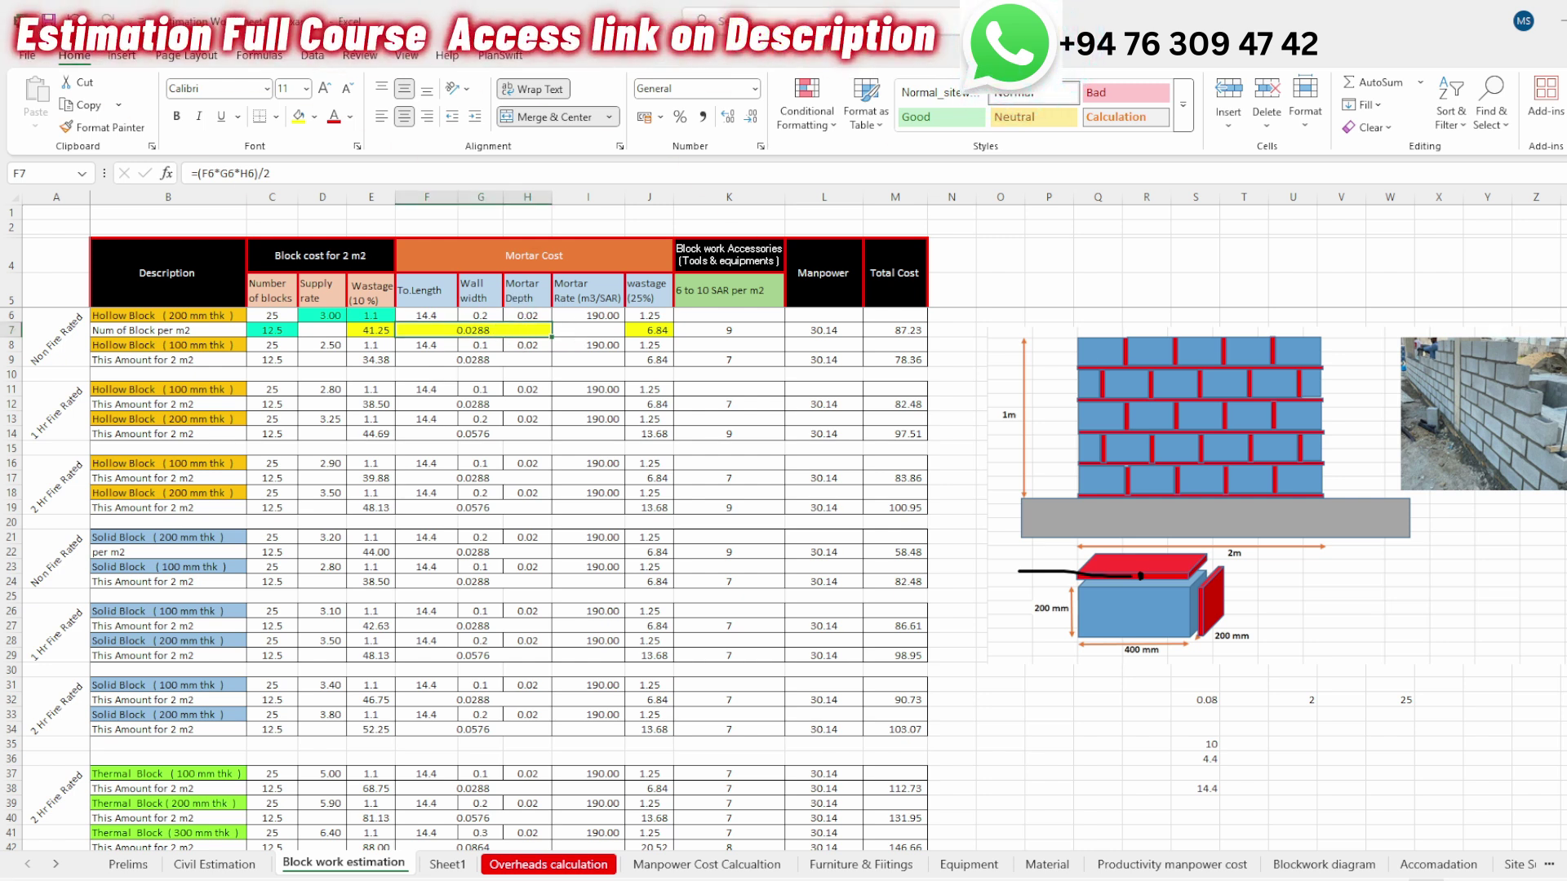
- Circle the length, width and depth values in row 6, underline the mortar volume in F7, and mark its formula with the pen
mouse_move(402, 321)
mouse_down()
mouse_move(545, 320)
mouse_move(426, 299)
mouse_up()
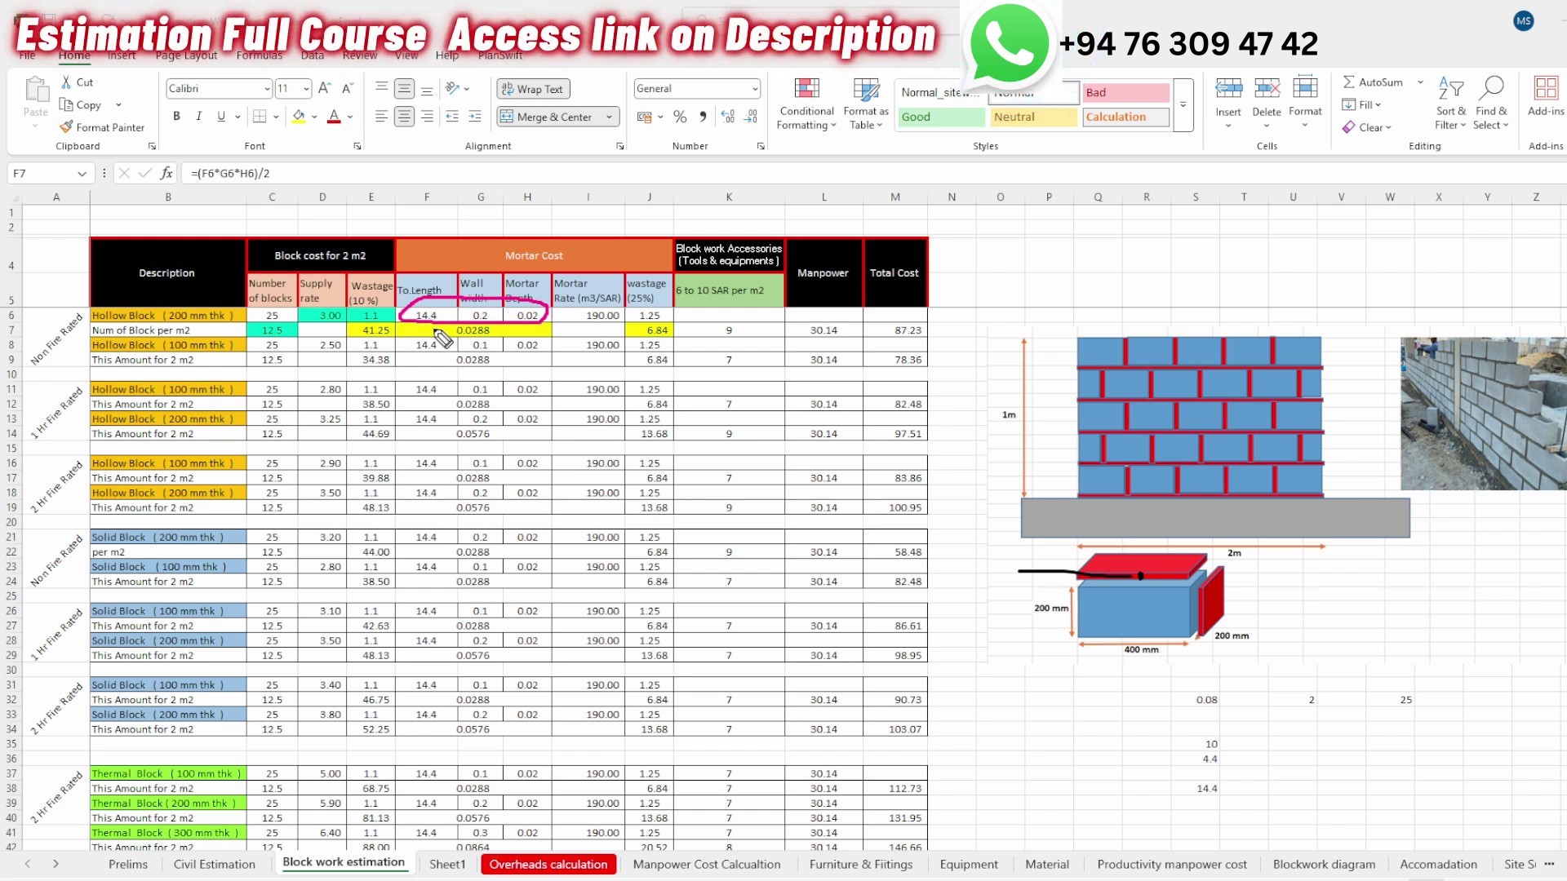
click(487, 330)
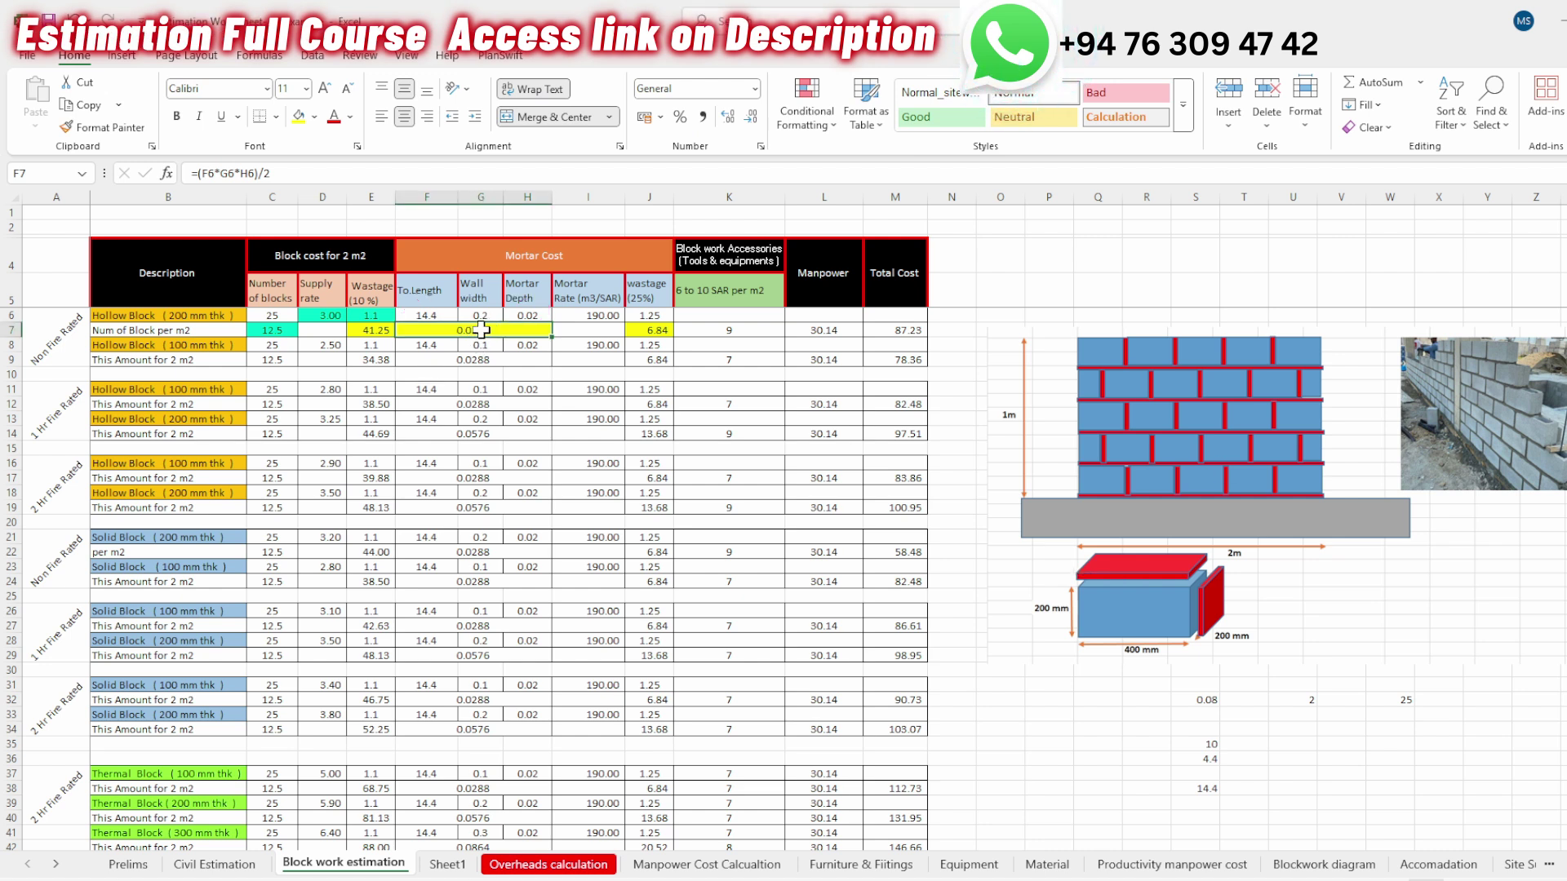
mouse_move(316, 176)
mouse_down()
mouse_move(216, 207)
mouse_move(318, 141)
mouse_move(336, 200)
mouse_up()
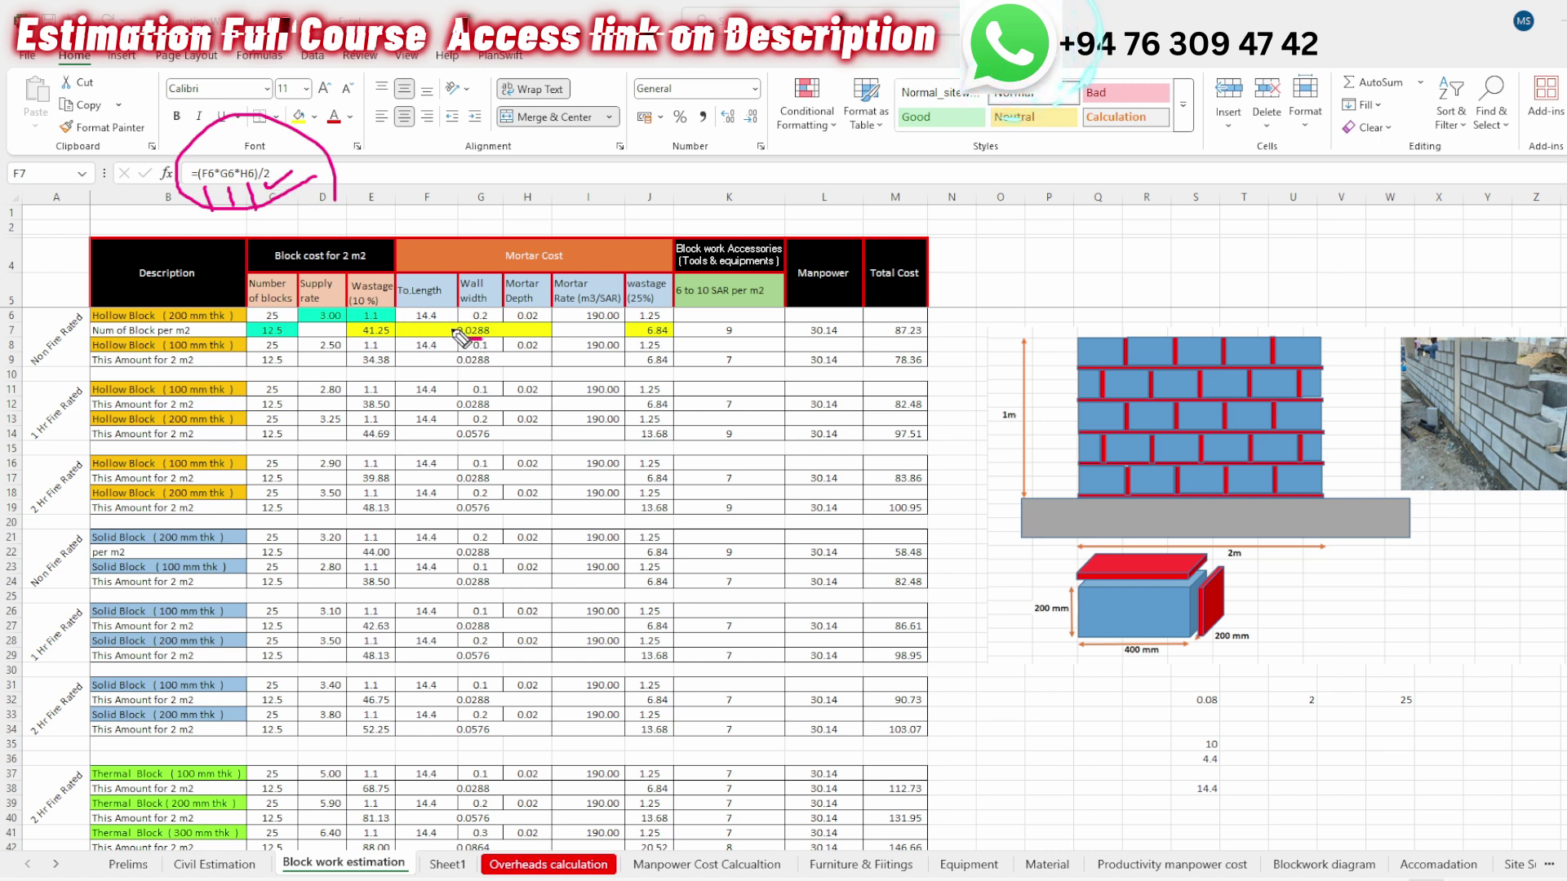
key(Escape)
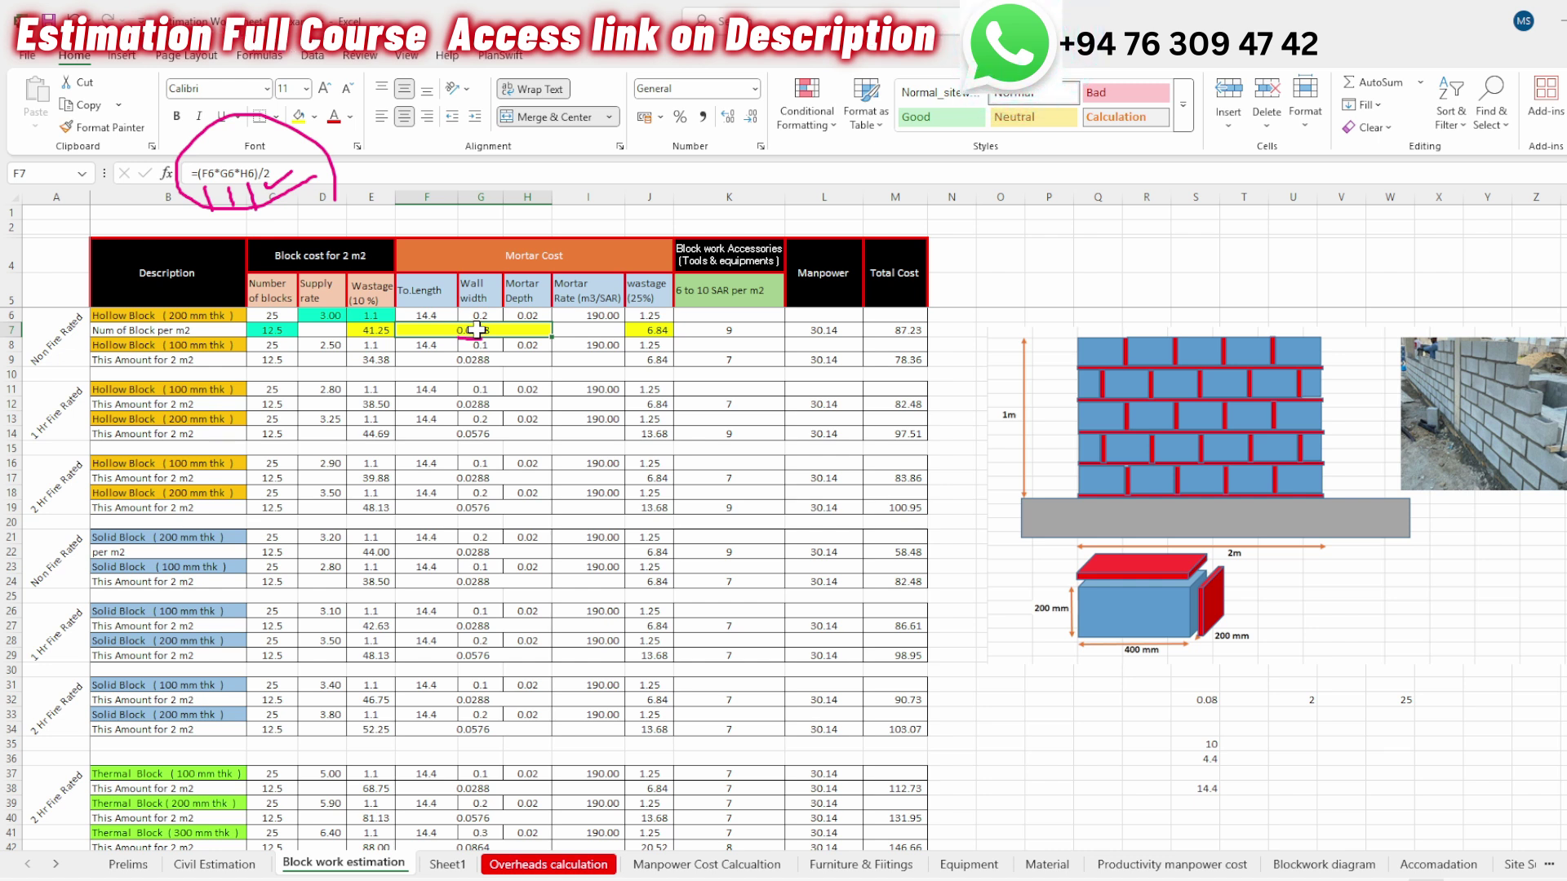
- Select the Mortar Rate (m3/SAR) column from its heading in I5 down to I14
click(581, 292)
drag(581, 292, 583, 439)
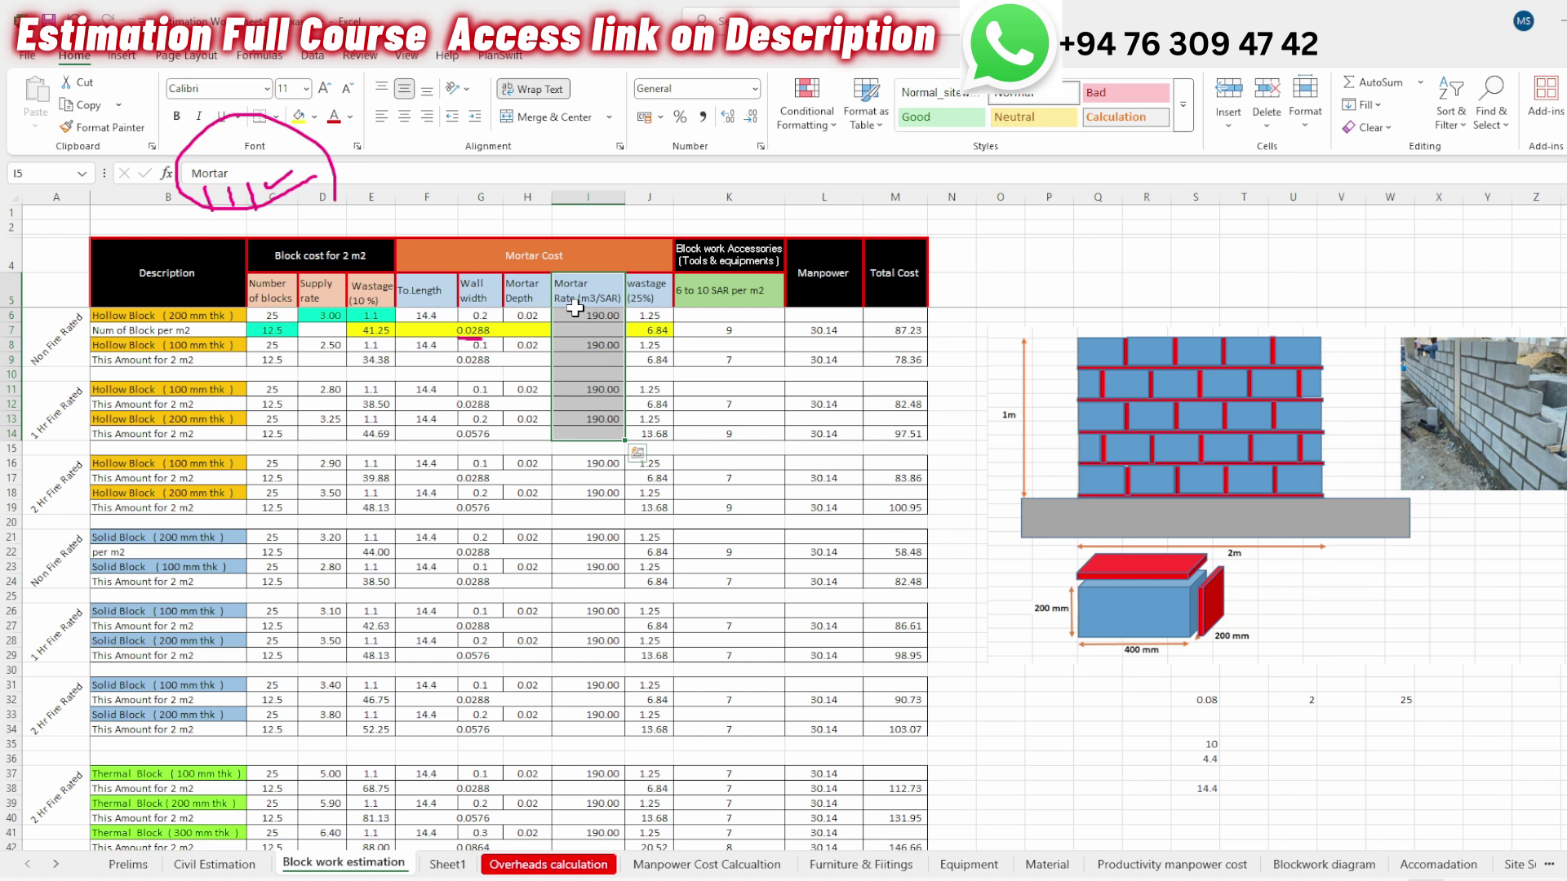
- Select the mortar volume cell F7, mark the mortar rate in I6 with the pen, and erase the pen marks
click(590, 299)
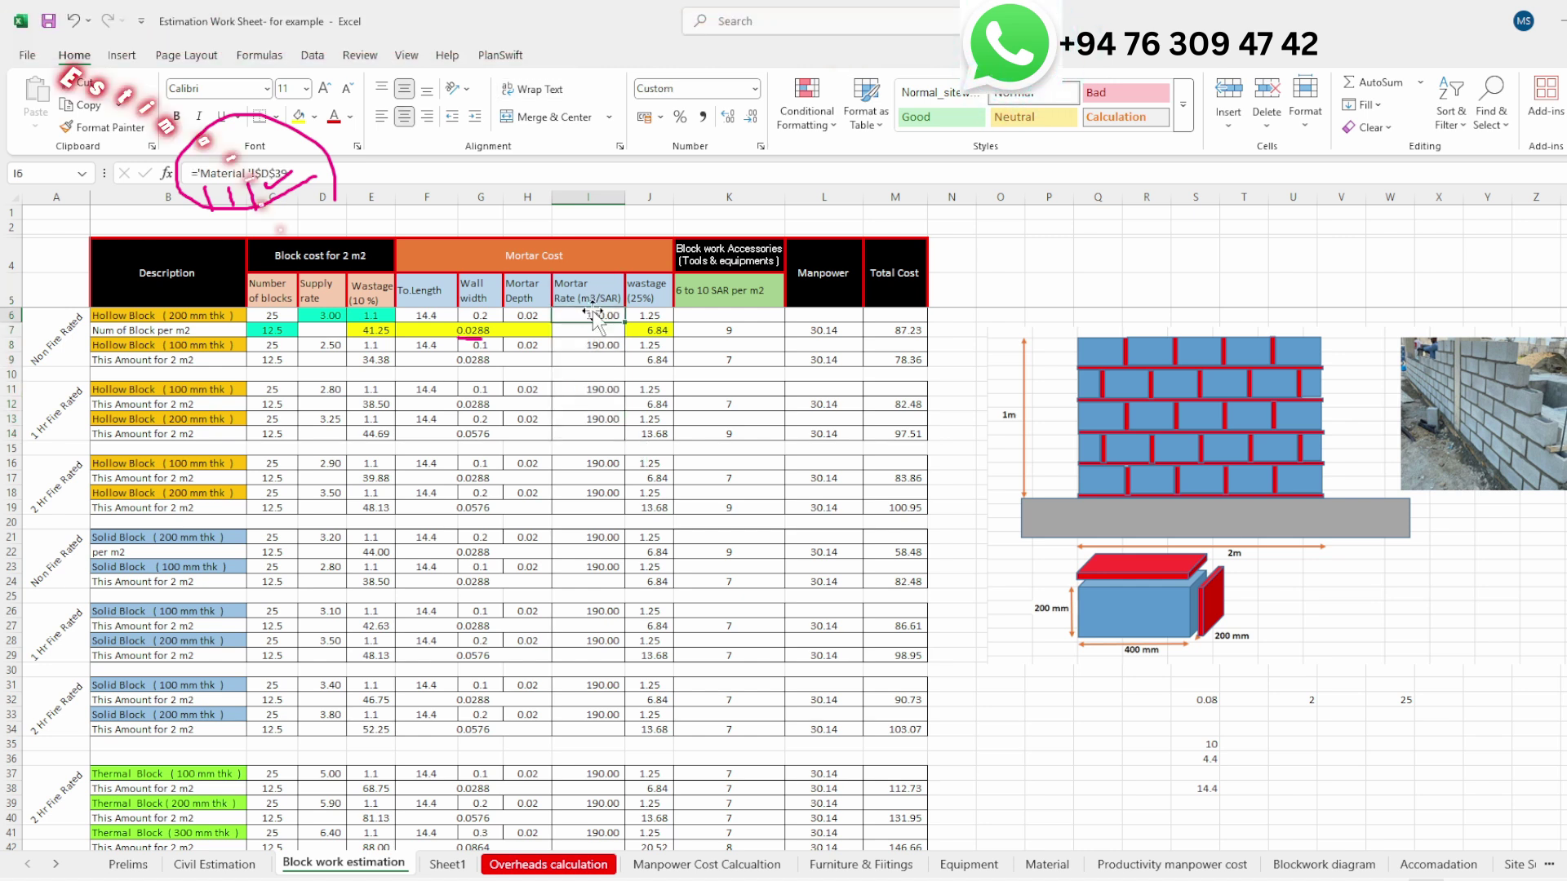
double_click(593, 300)
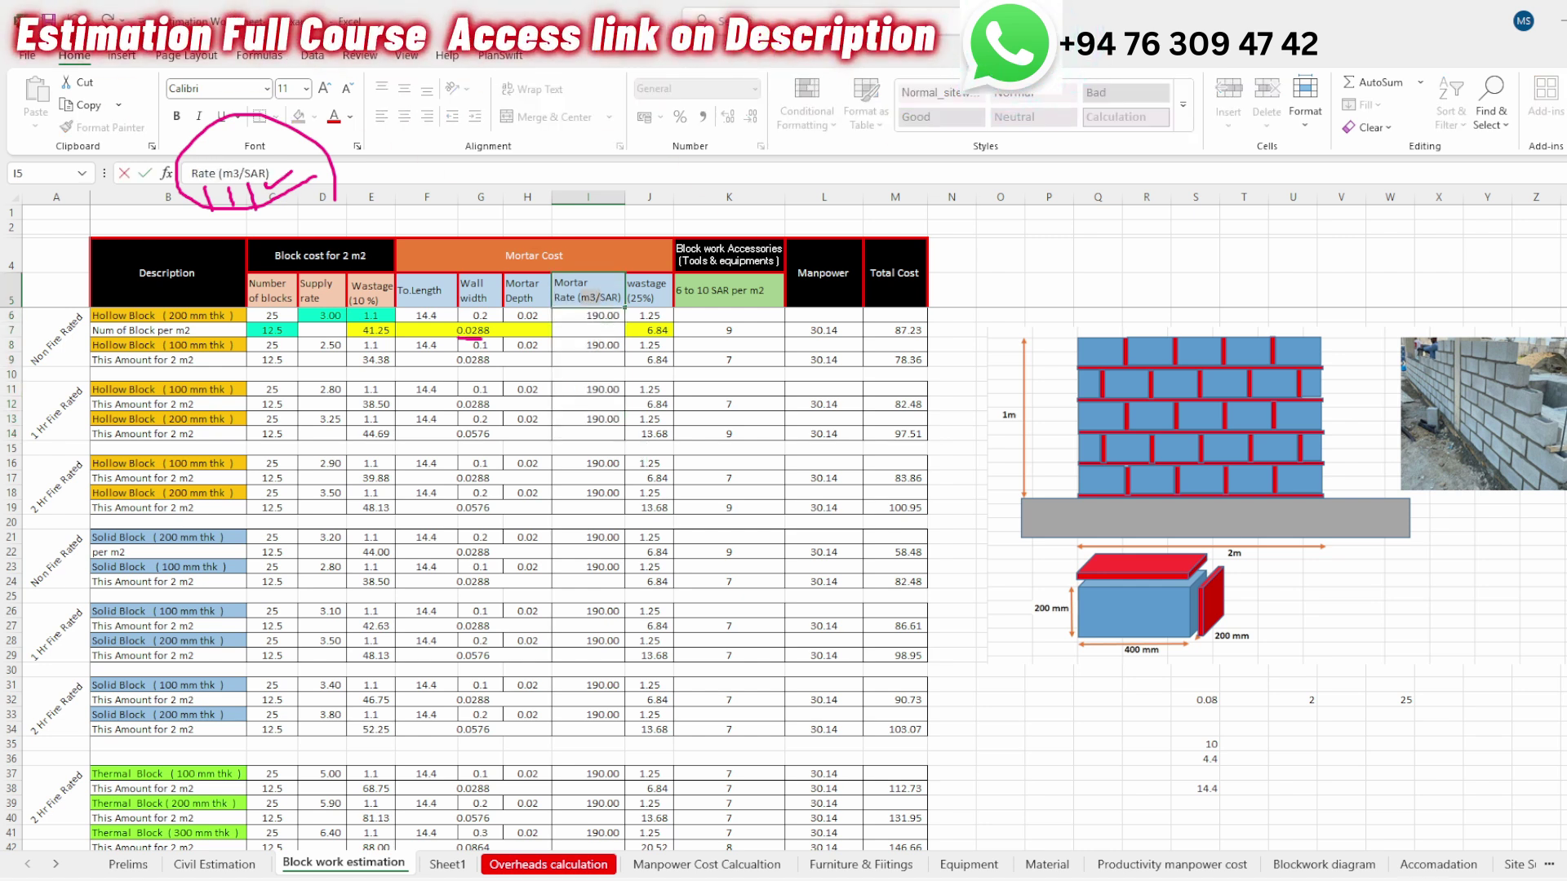
click(513, 327)
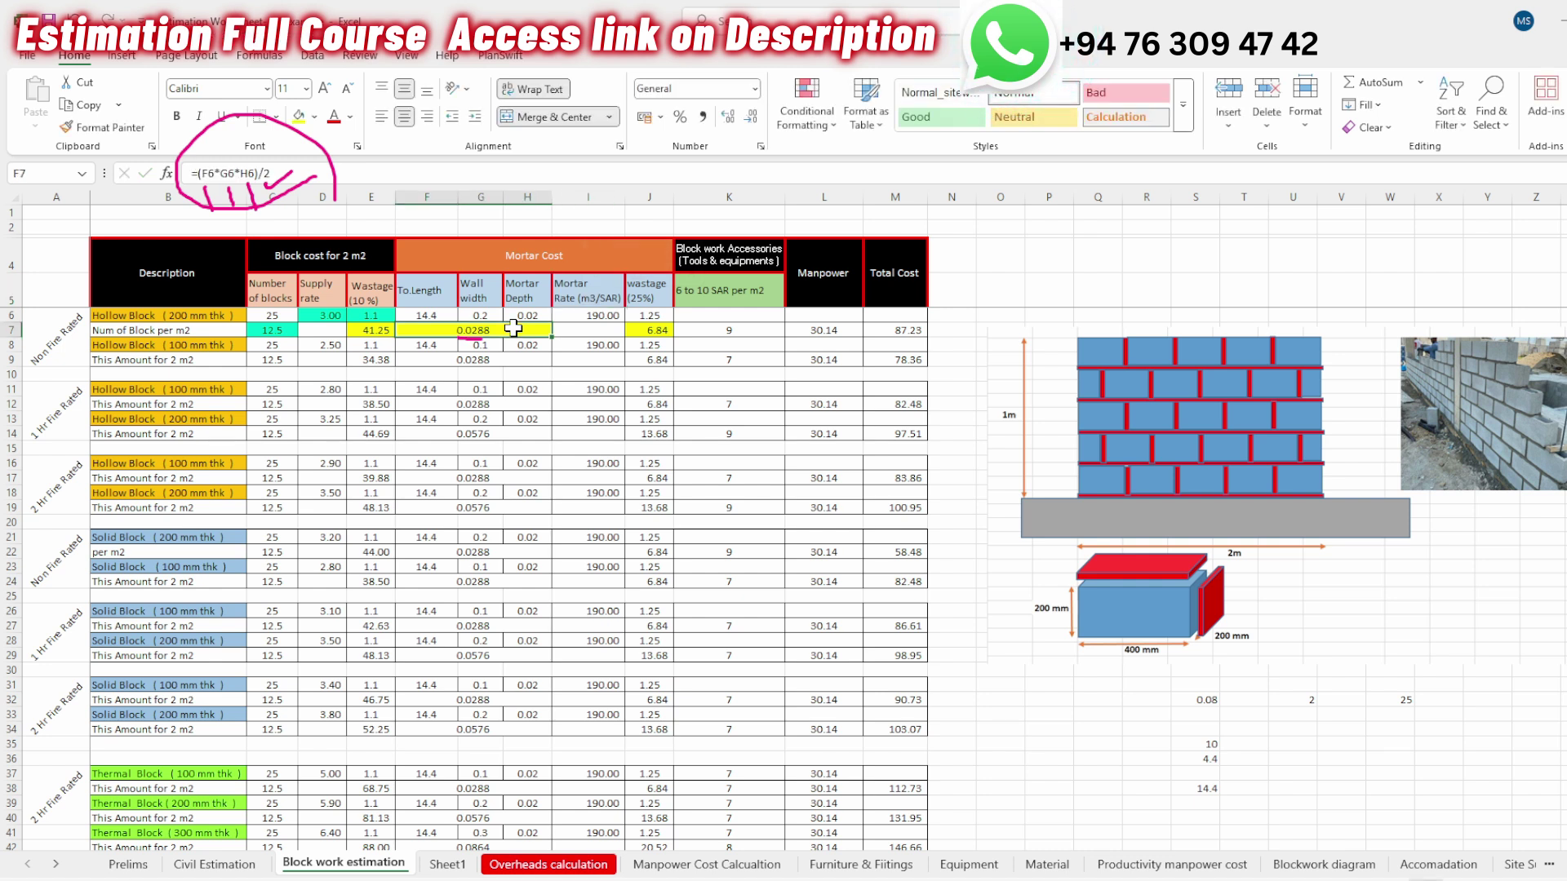
click(1564, 330)
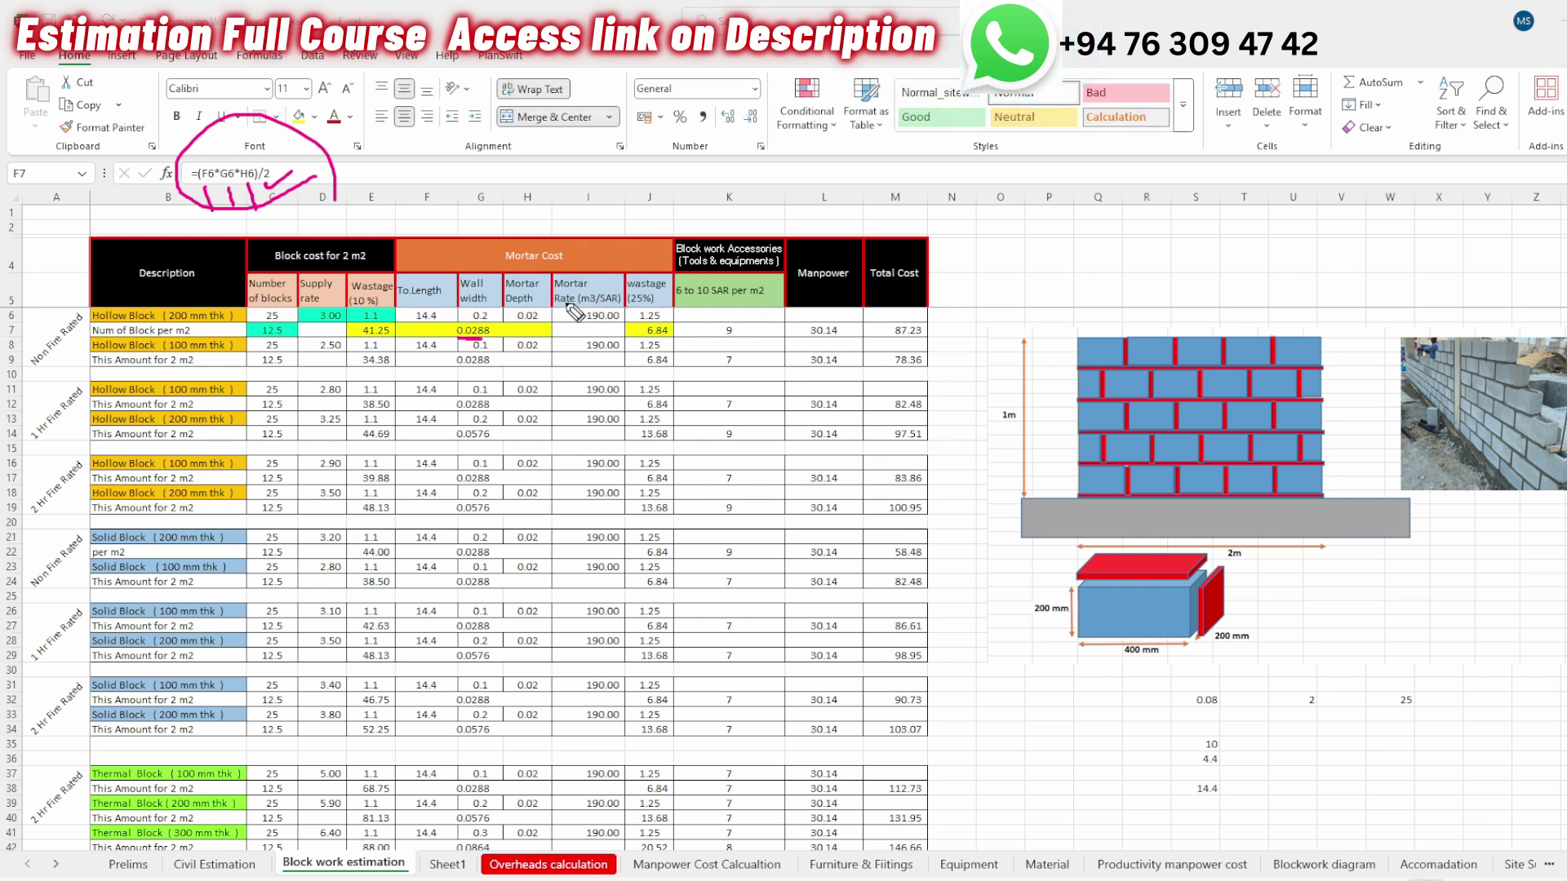
drag(587, 308, 575, 364)
drag(600, 327, 623, 321)
key(Escape)
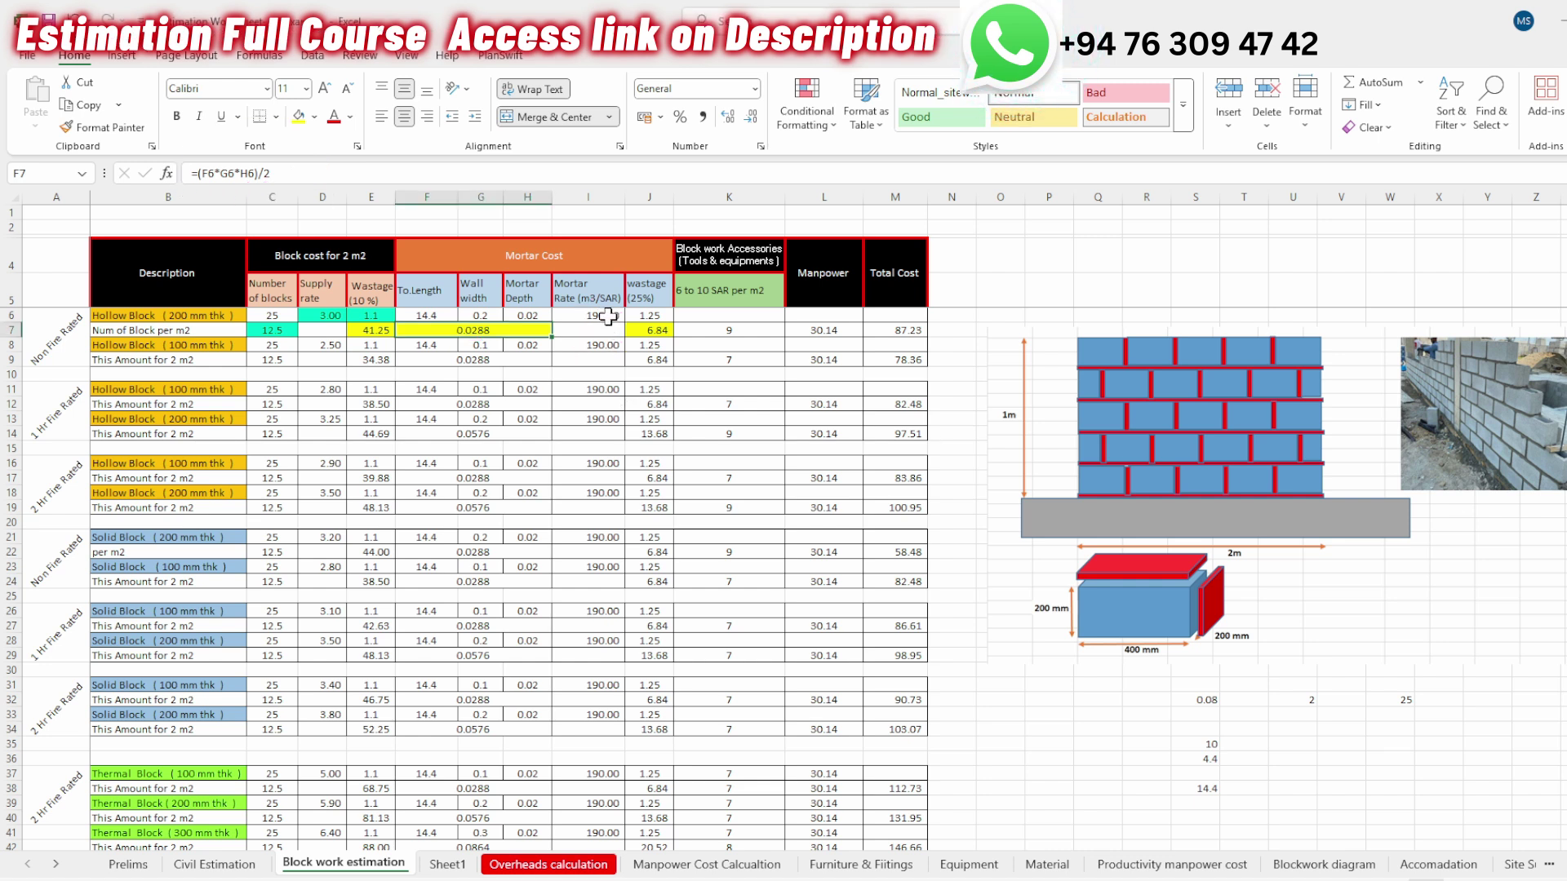
- Tick the mortar volume F7 and rate I6 with the pen, and trace the rate's formula reference to the Material sheet
click(611, 316)
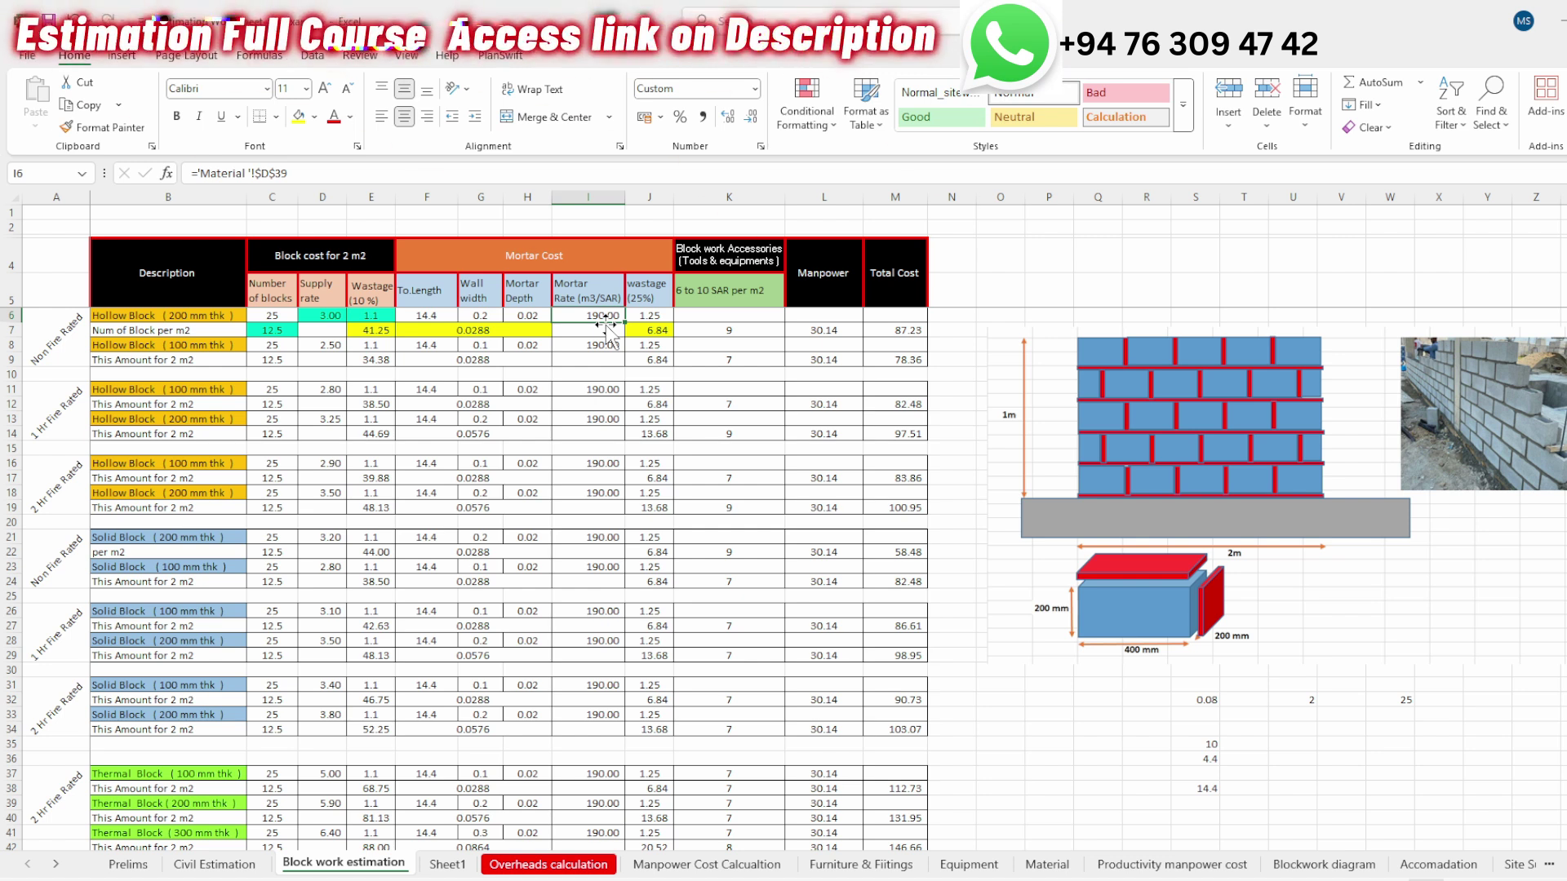
click(1563, 327)
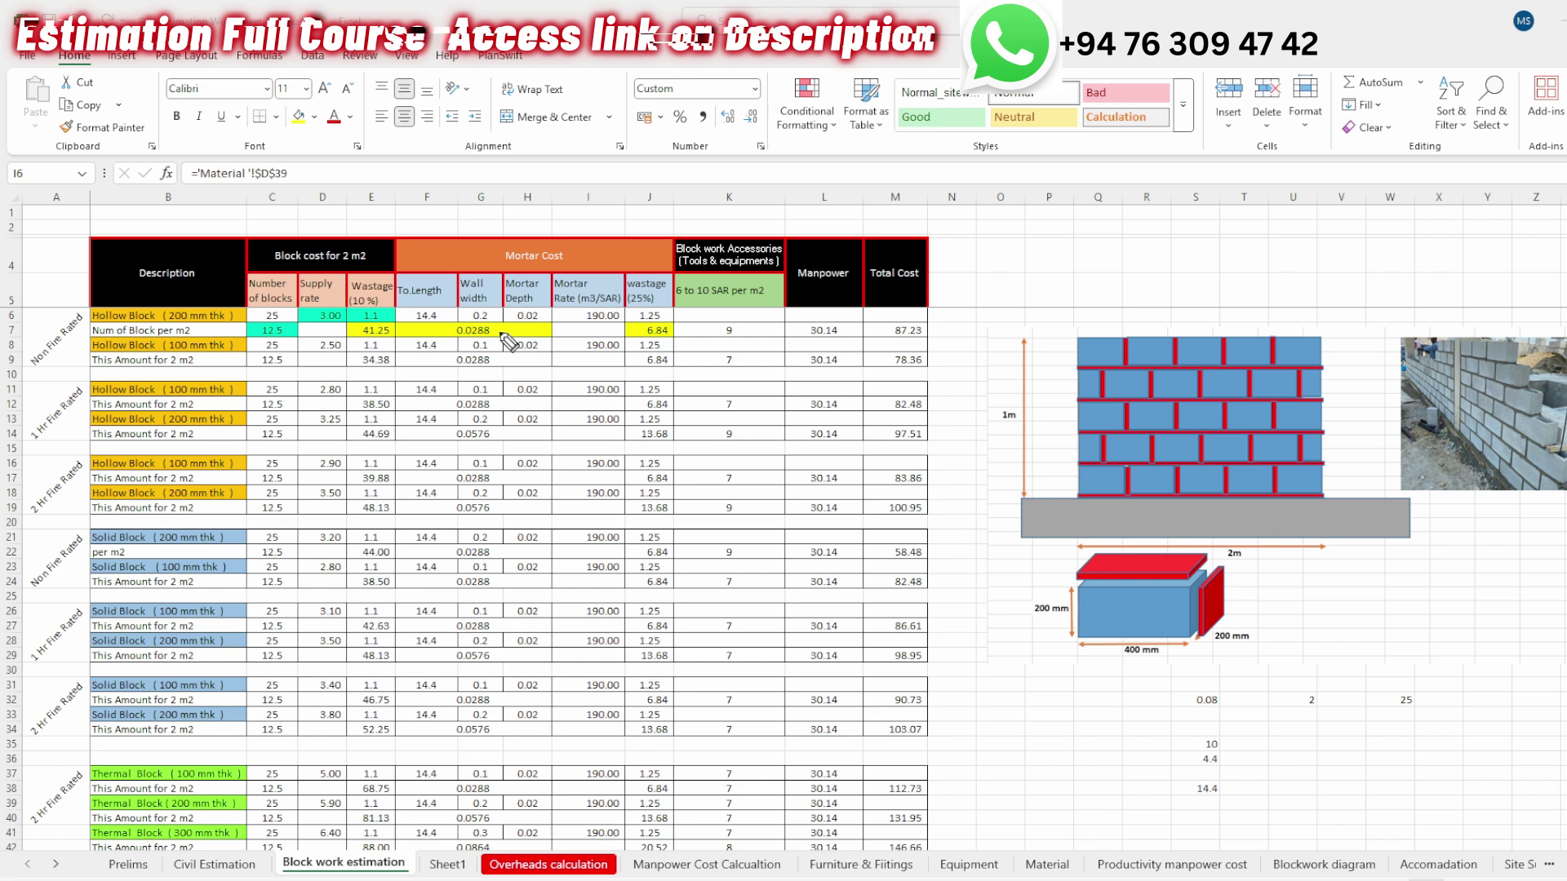
mouse_move(579, 325)
mouse_down()
mouse_move(589, 336)
mouse_move(611, 301)
mouse_up()
key(Escape)
double_click(602, 316)
key(Escape)
click(612, 371)
click(610, 318)
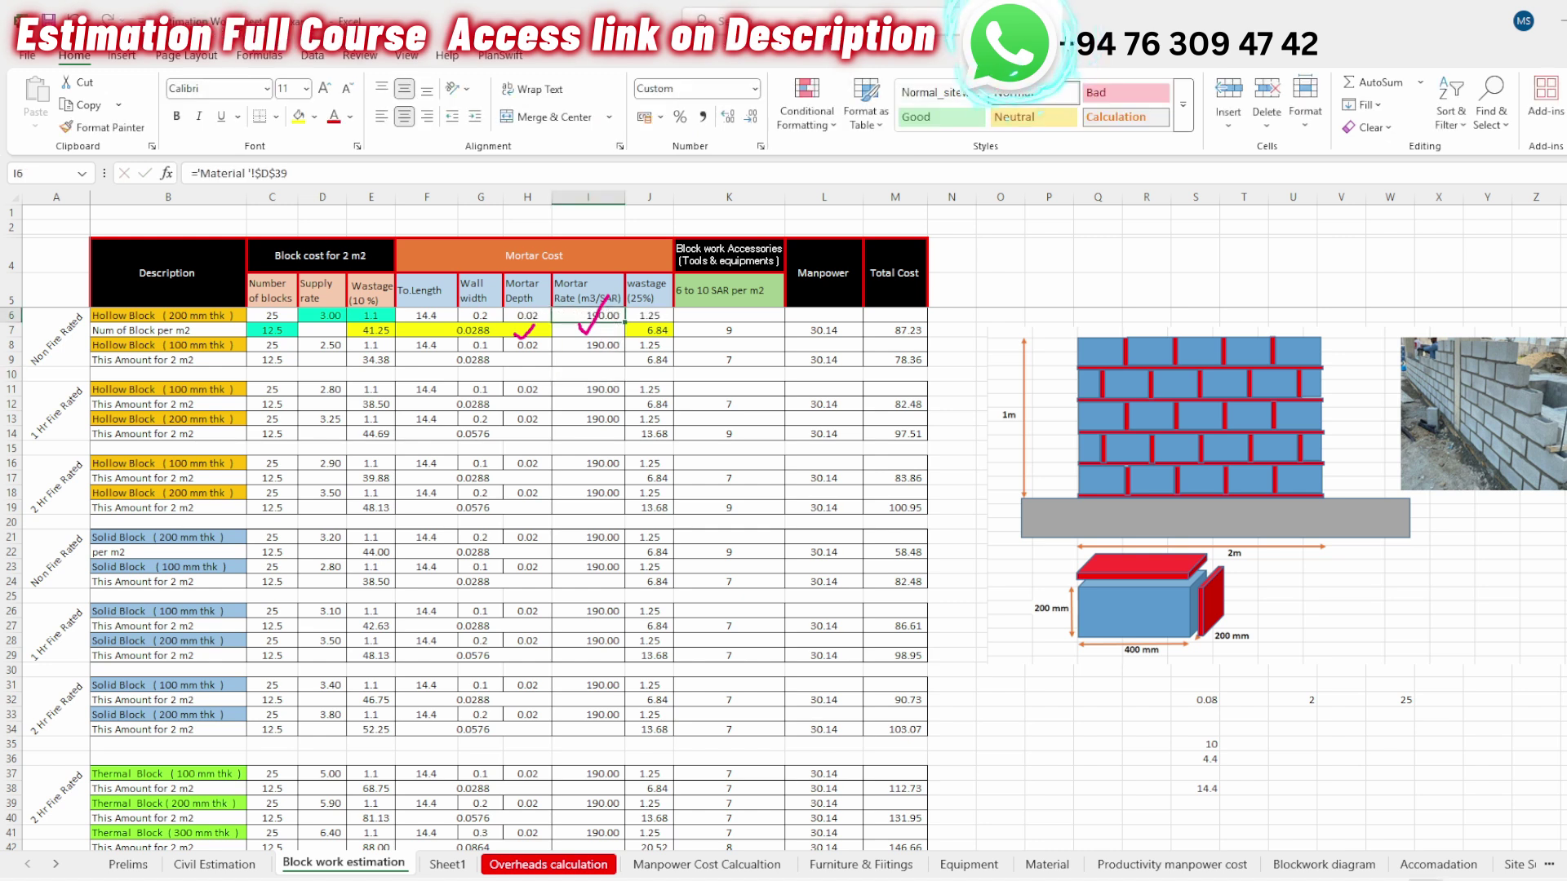
mouse_move(268, 193)
mouse_down()
mouse_move(324, 193)
mouse_move(1207, 490)
mouse_move(1036, 857)
mouse_up()
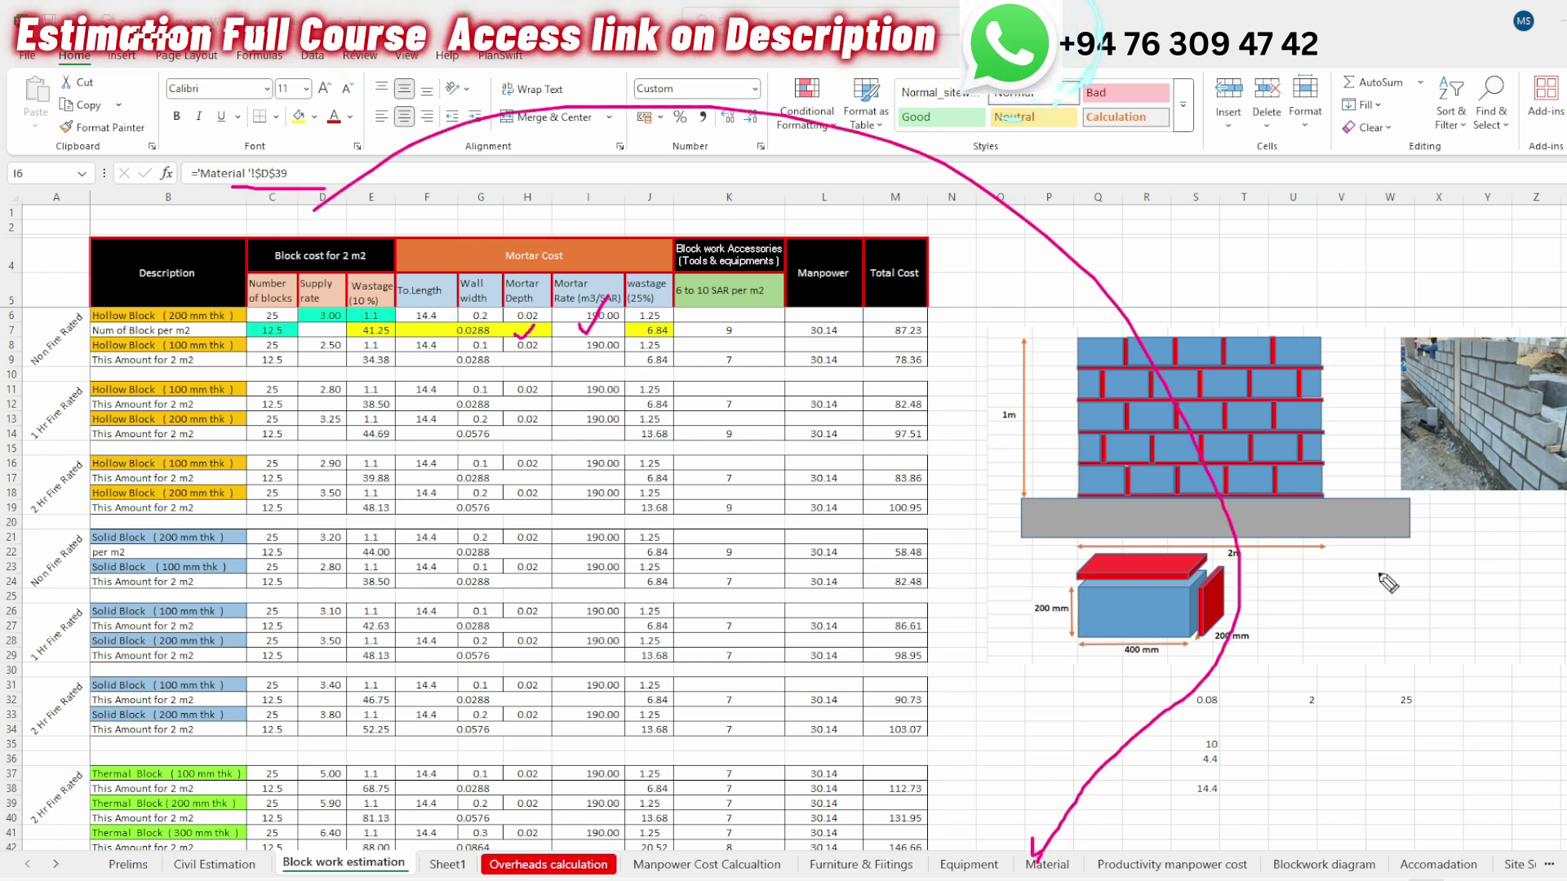
key(Escape)
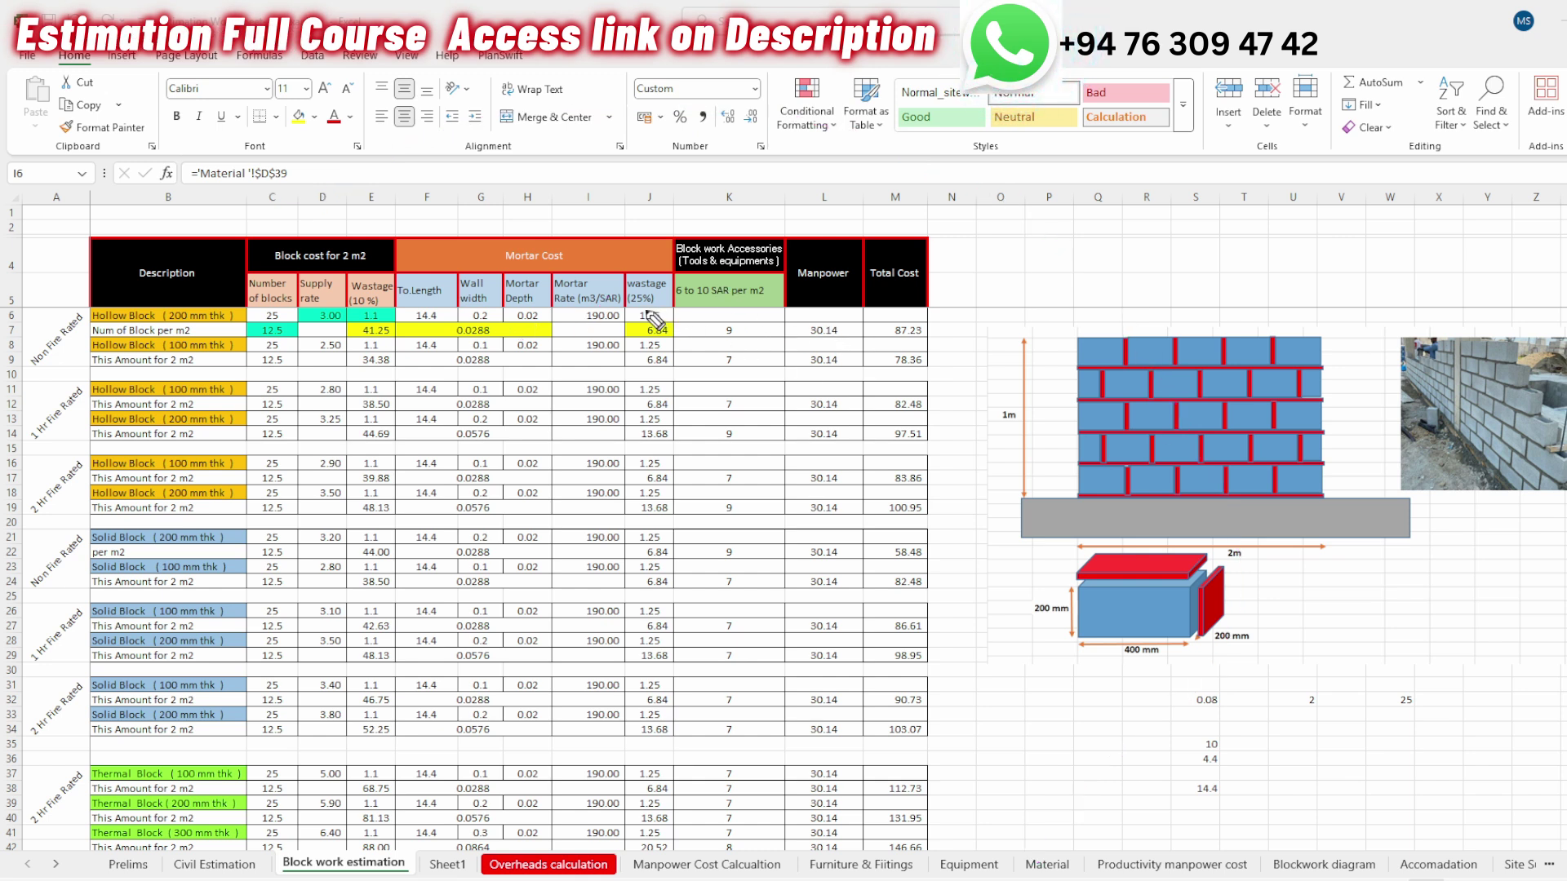
- Circle the mortar wastage (25%) heading and its 1.25 factor with the pen, erase the circle, and select J6
drag(618, 308, 671, 327)
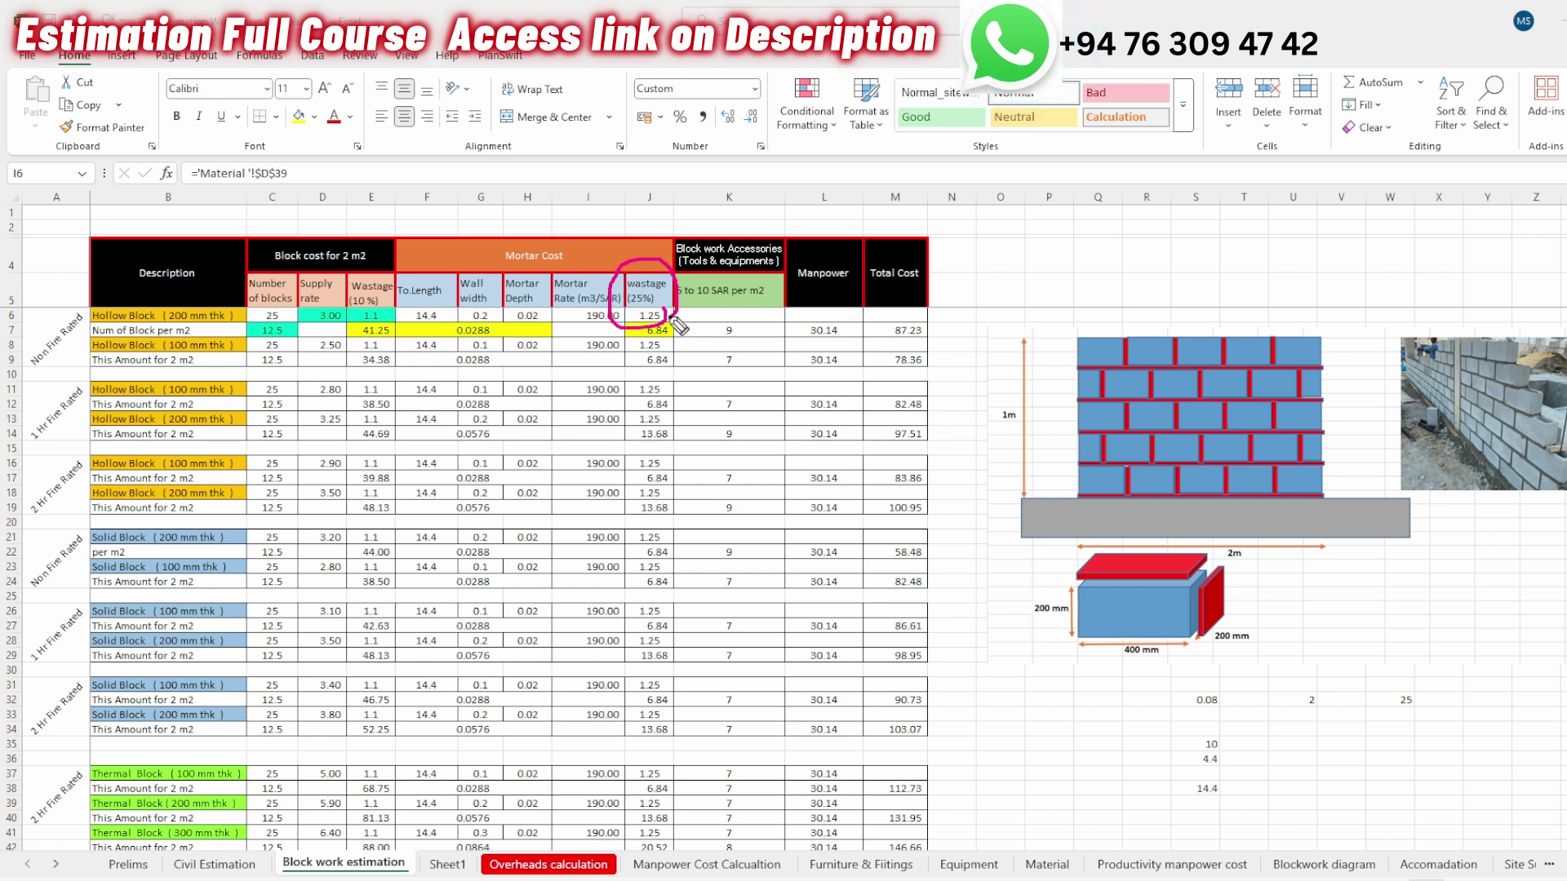
key(Escape)
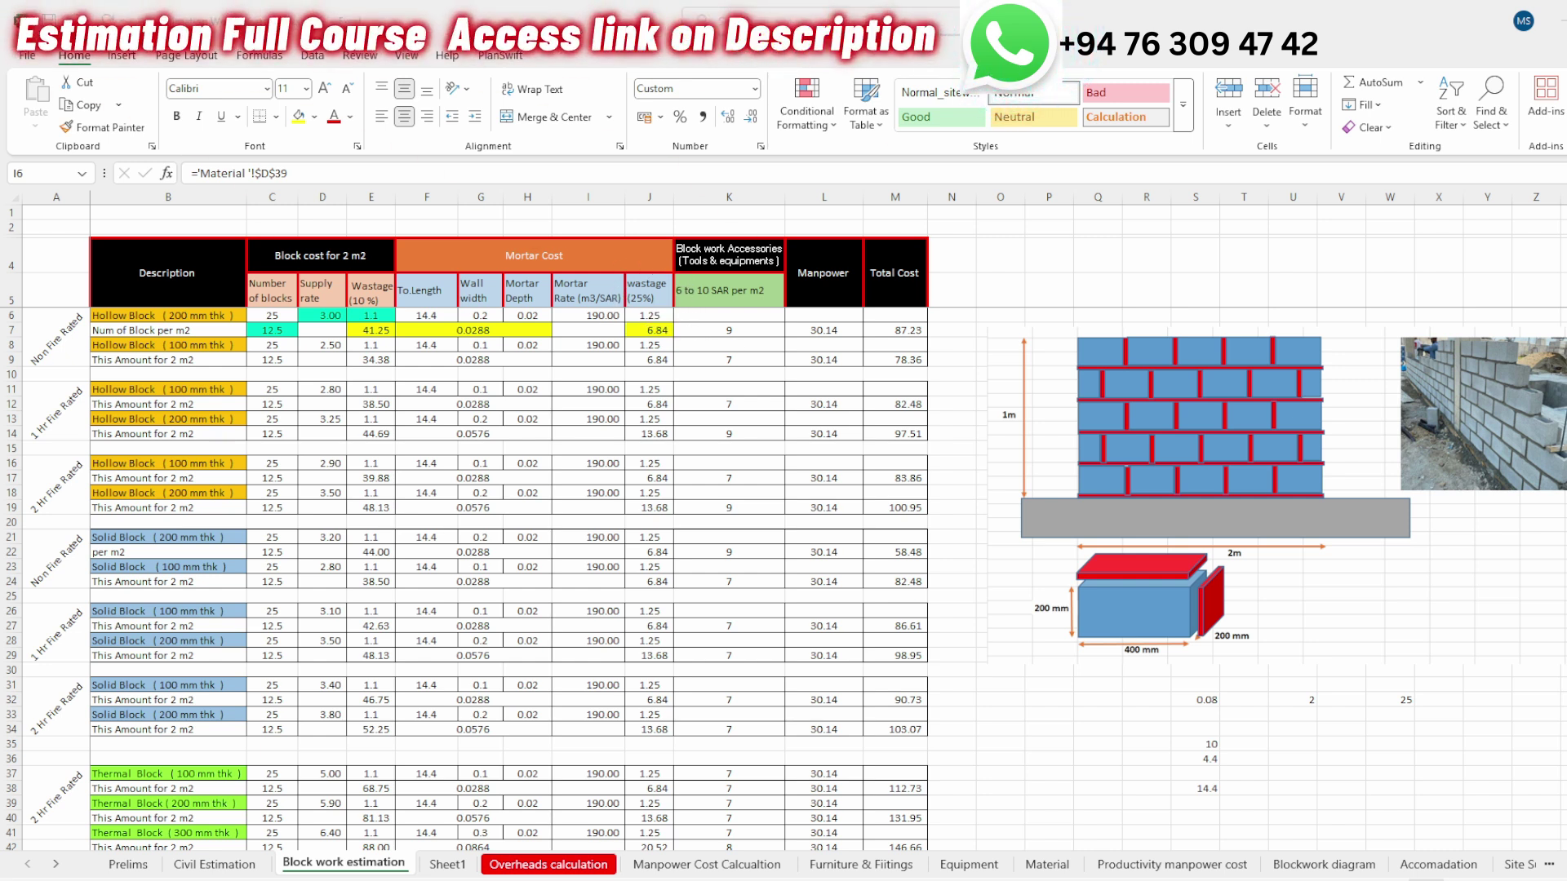
click(656, 381)
click(650, 318)
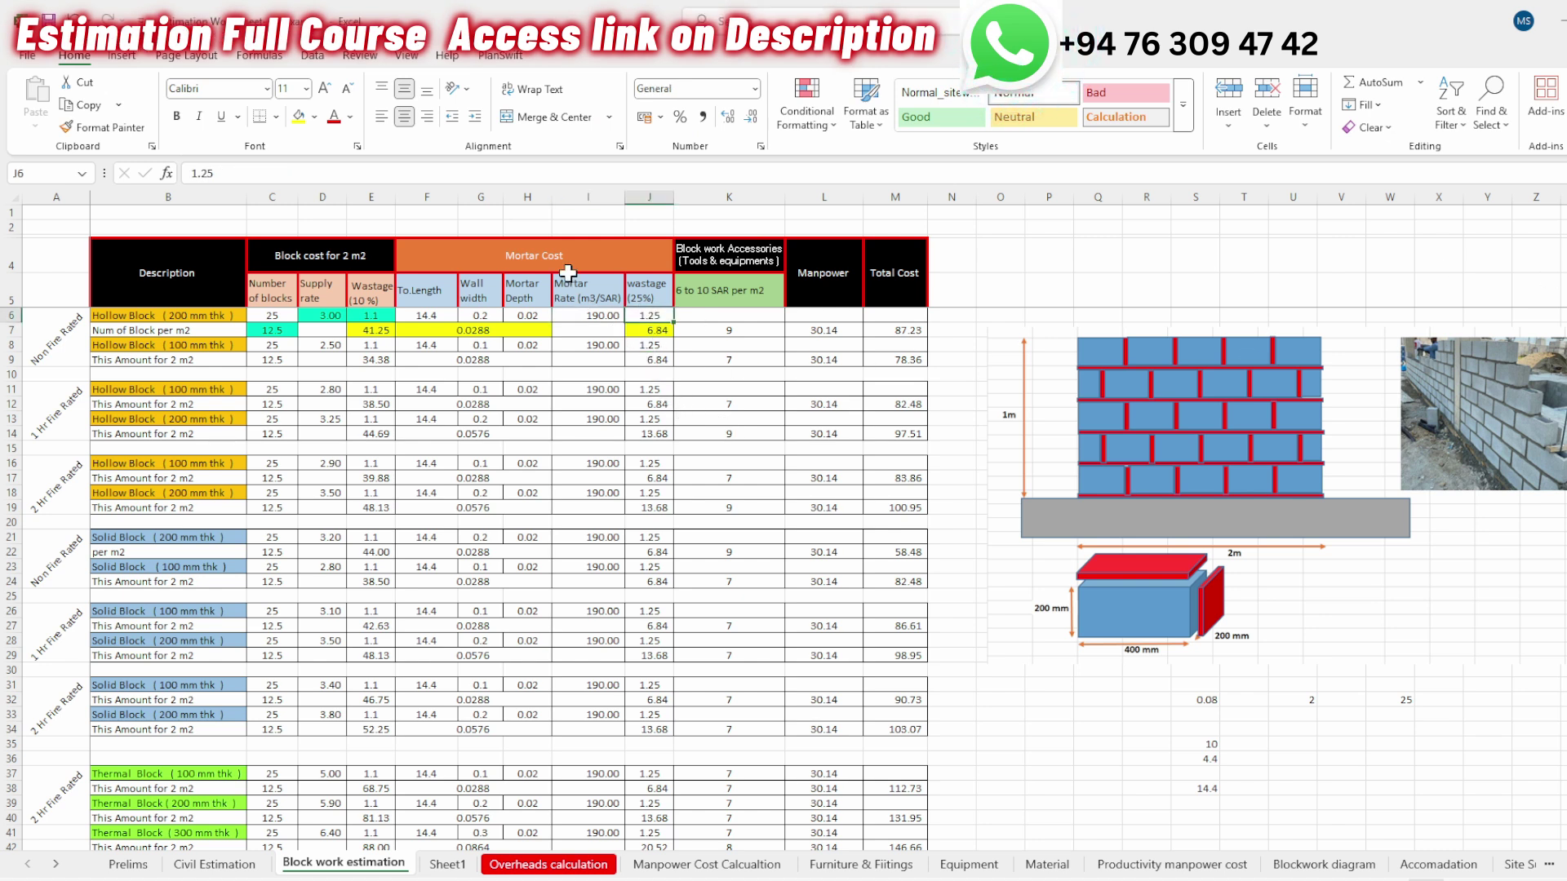
- Open the mortar cost formula in J7, and select its inputs F7, I6 and J6 one after another before returning to J7
key(Up)
key(Up)
double_click(641, 329)
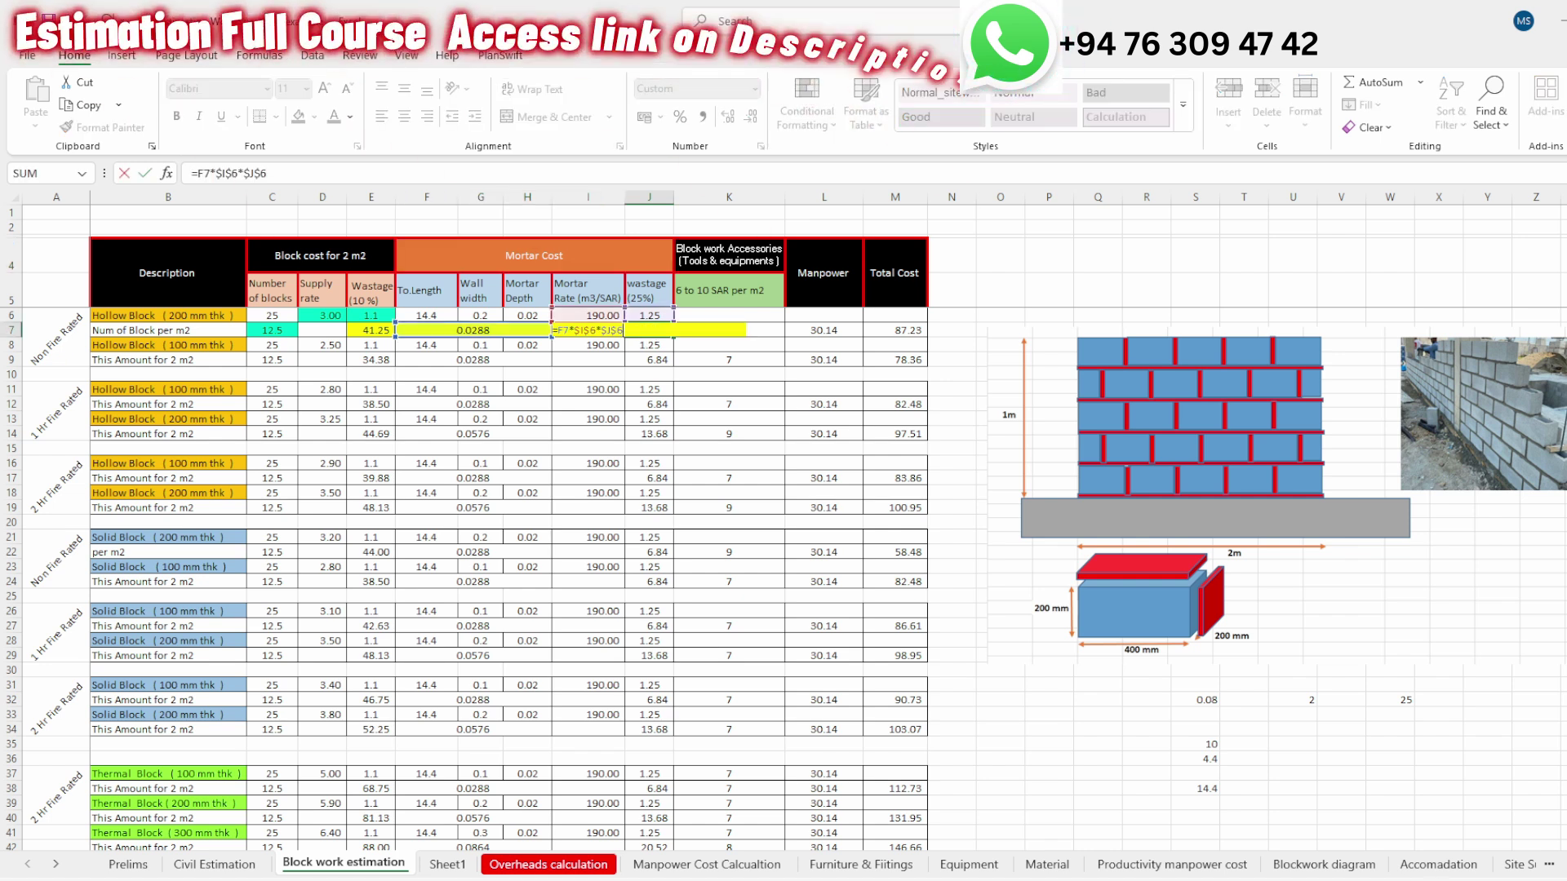
click(505, 329)
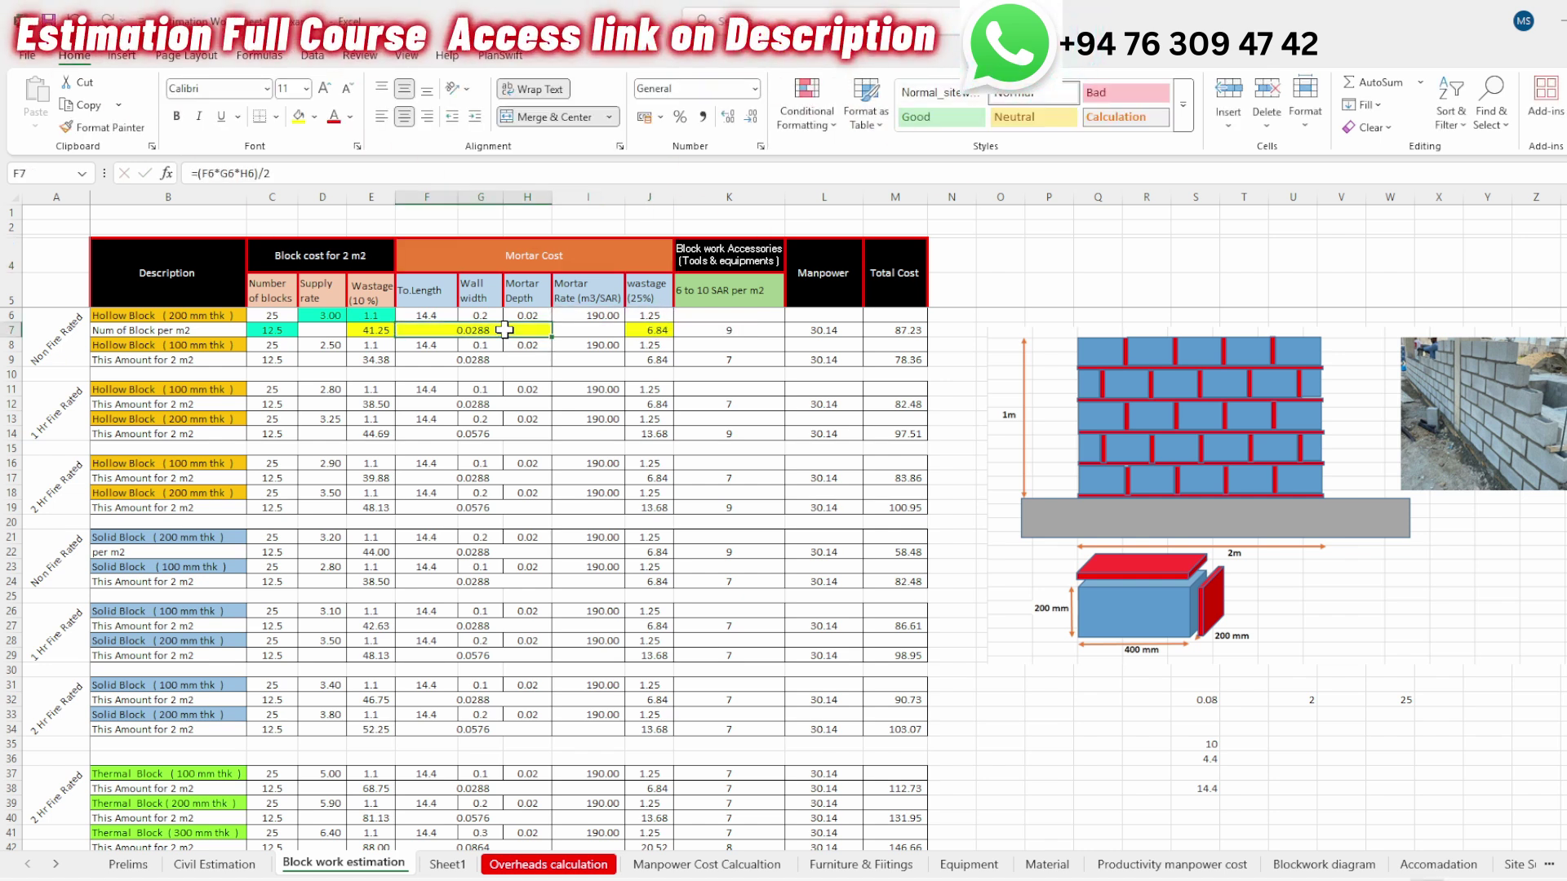
click(589, 316)
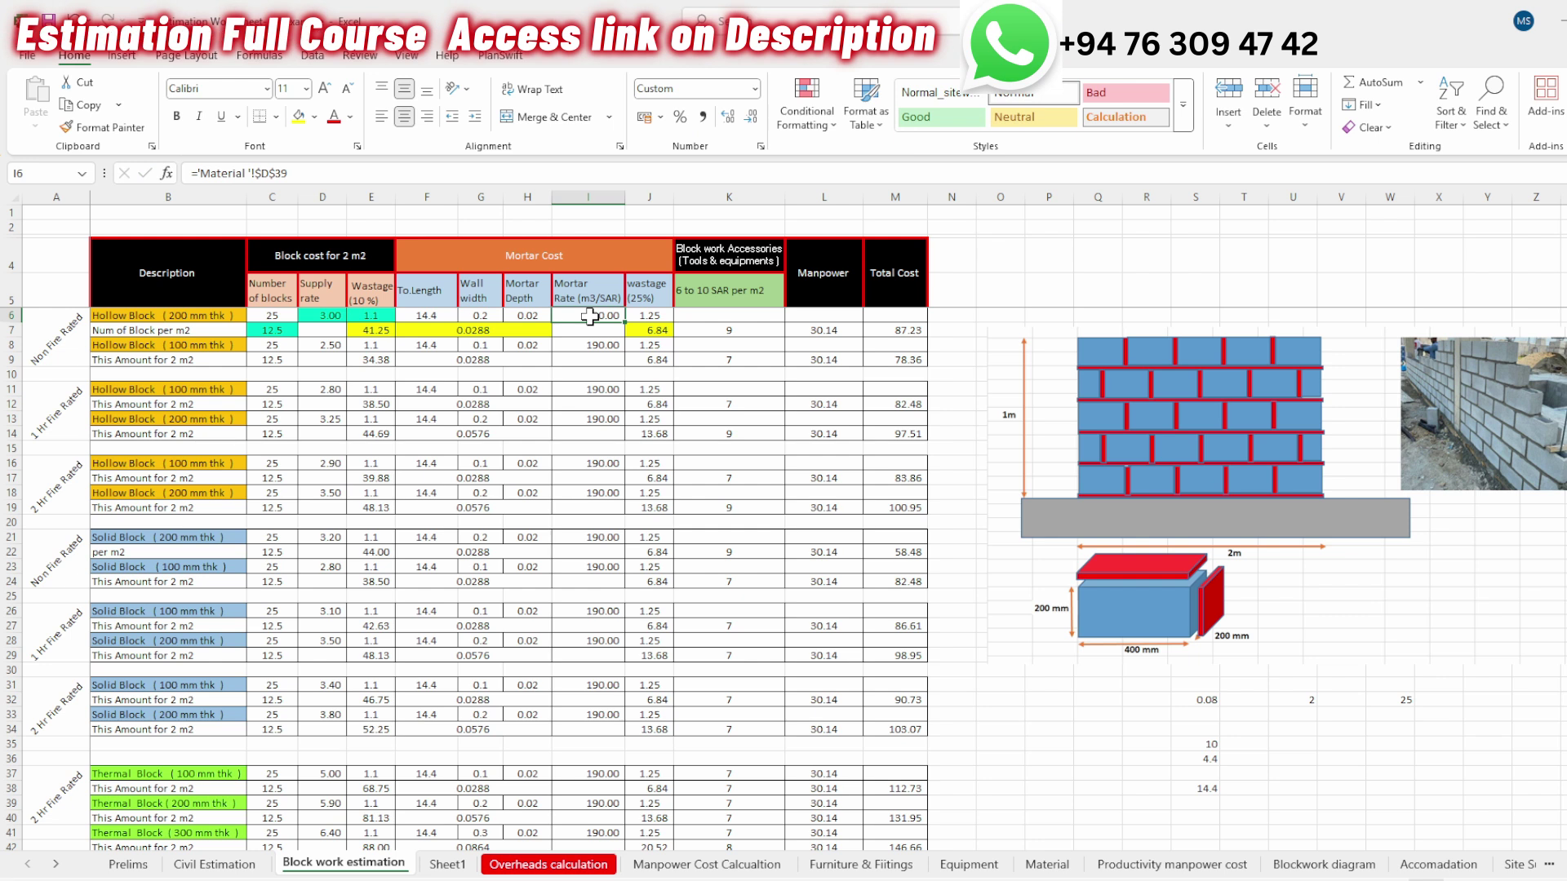
click(642, 316)
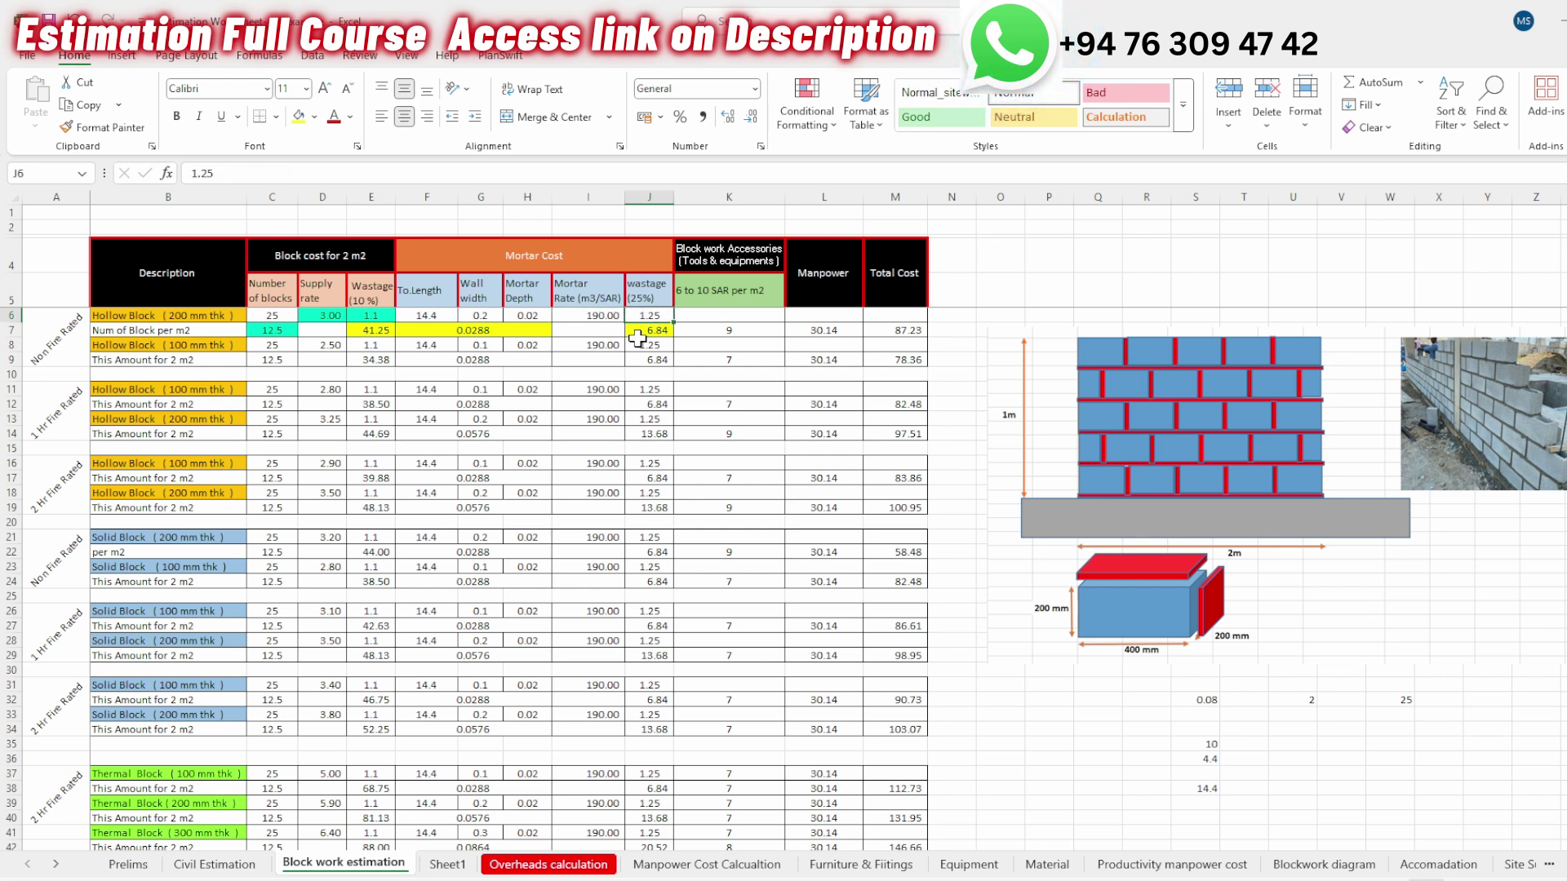
click(642, 331)
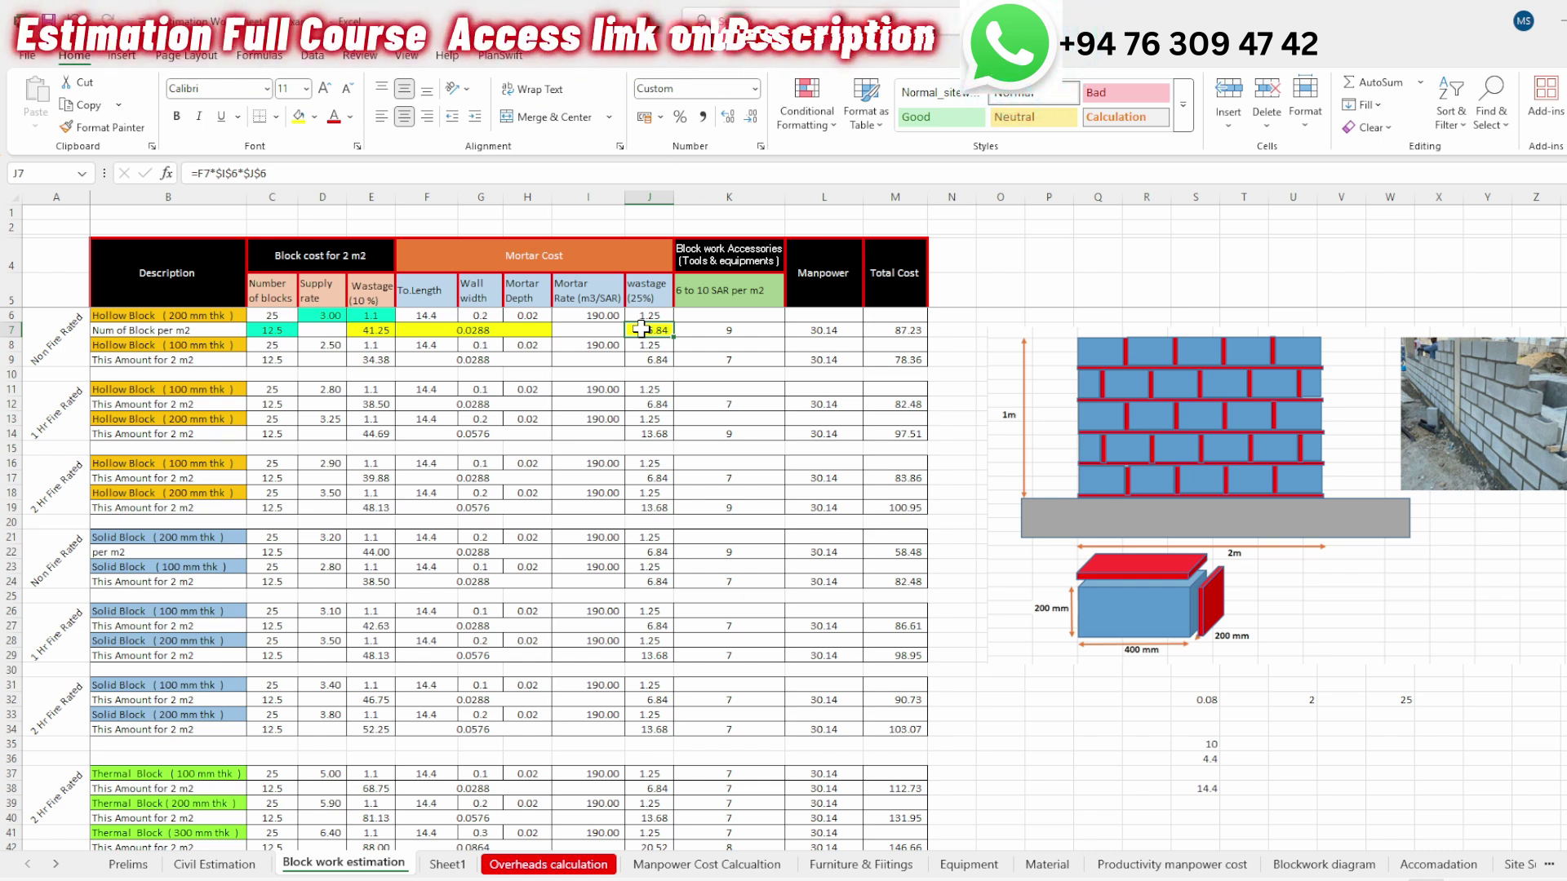
- Tick the Block work Accessories (Tools & equipments) column and draw pen lines along the horizontal mortar joints of the wall diagram
click(927, 40)
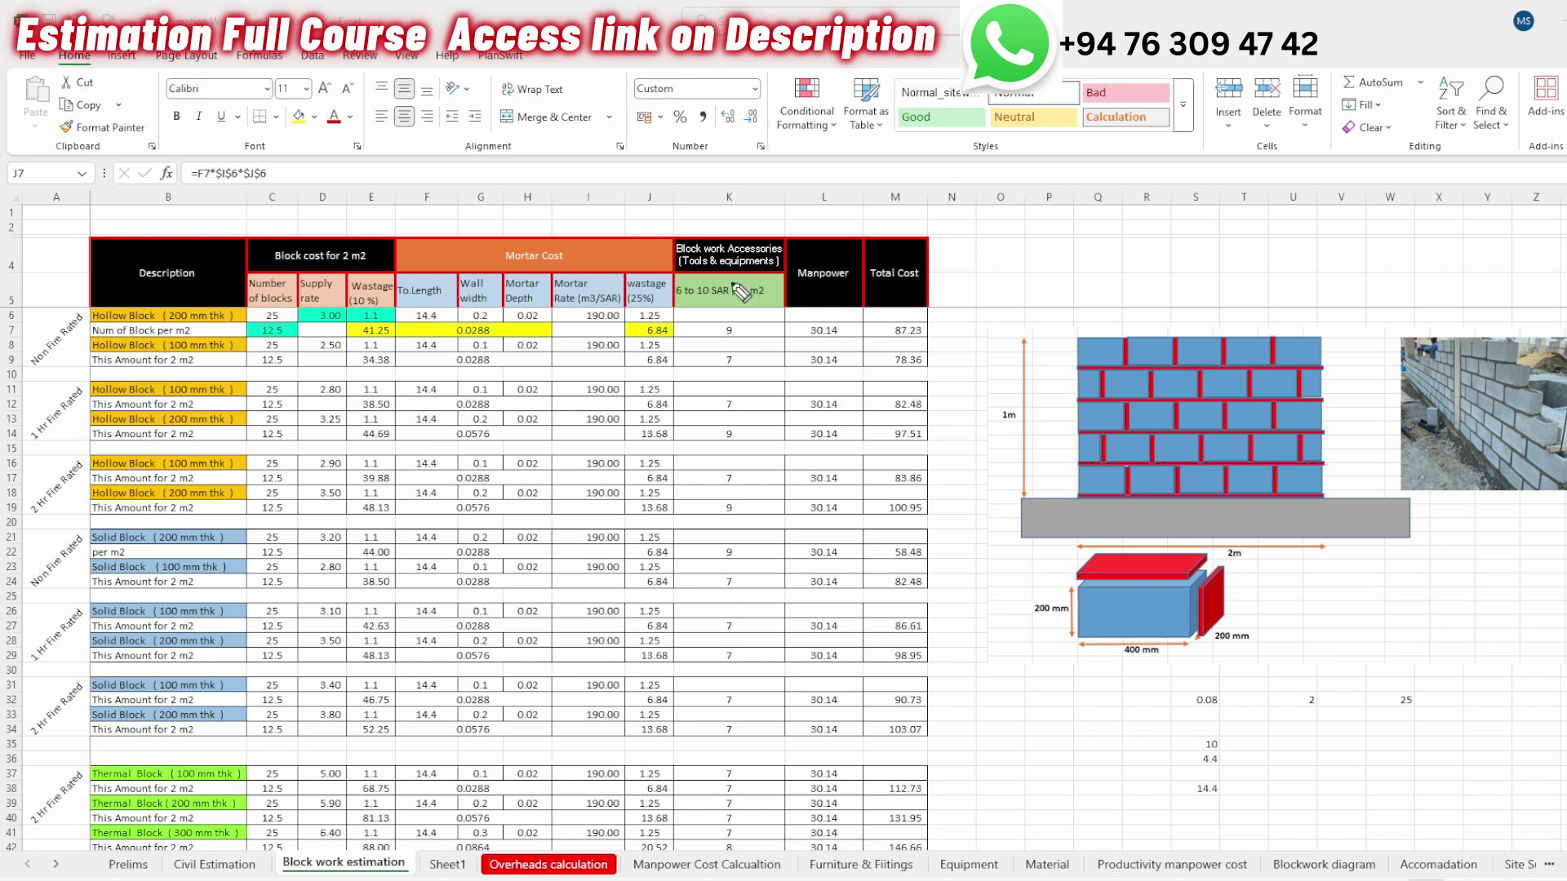
drag(735, 281, 849, 178)
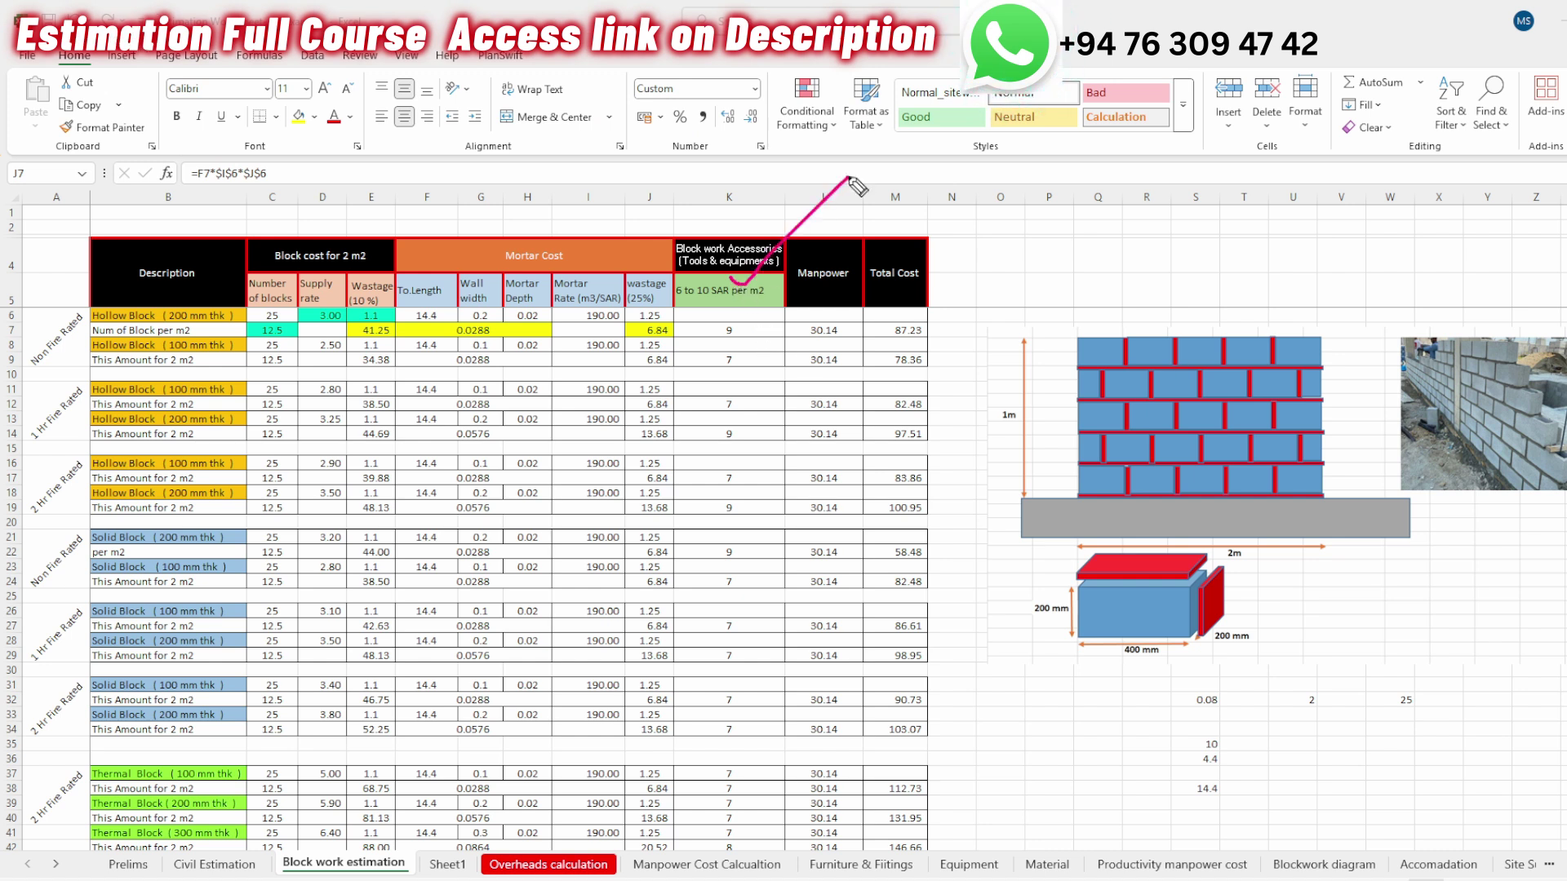
drag(1095, 494, 1230, 495)
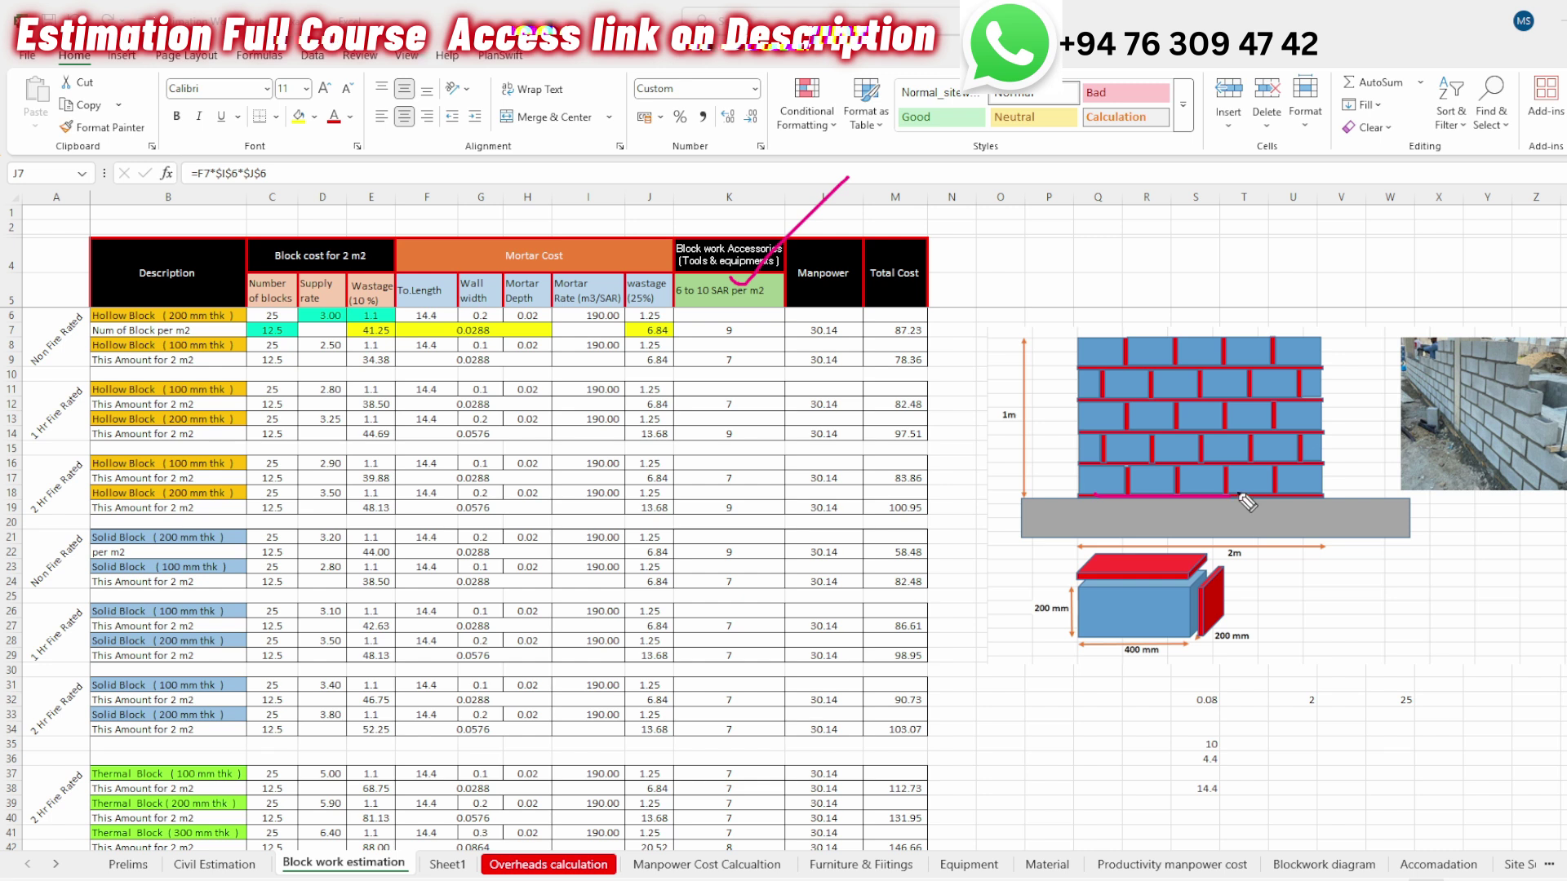
drag(1079, 497, 1301, 501)
drag(1104, 433, 1283, 434)
click(1118, 365)
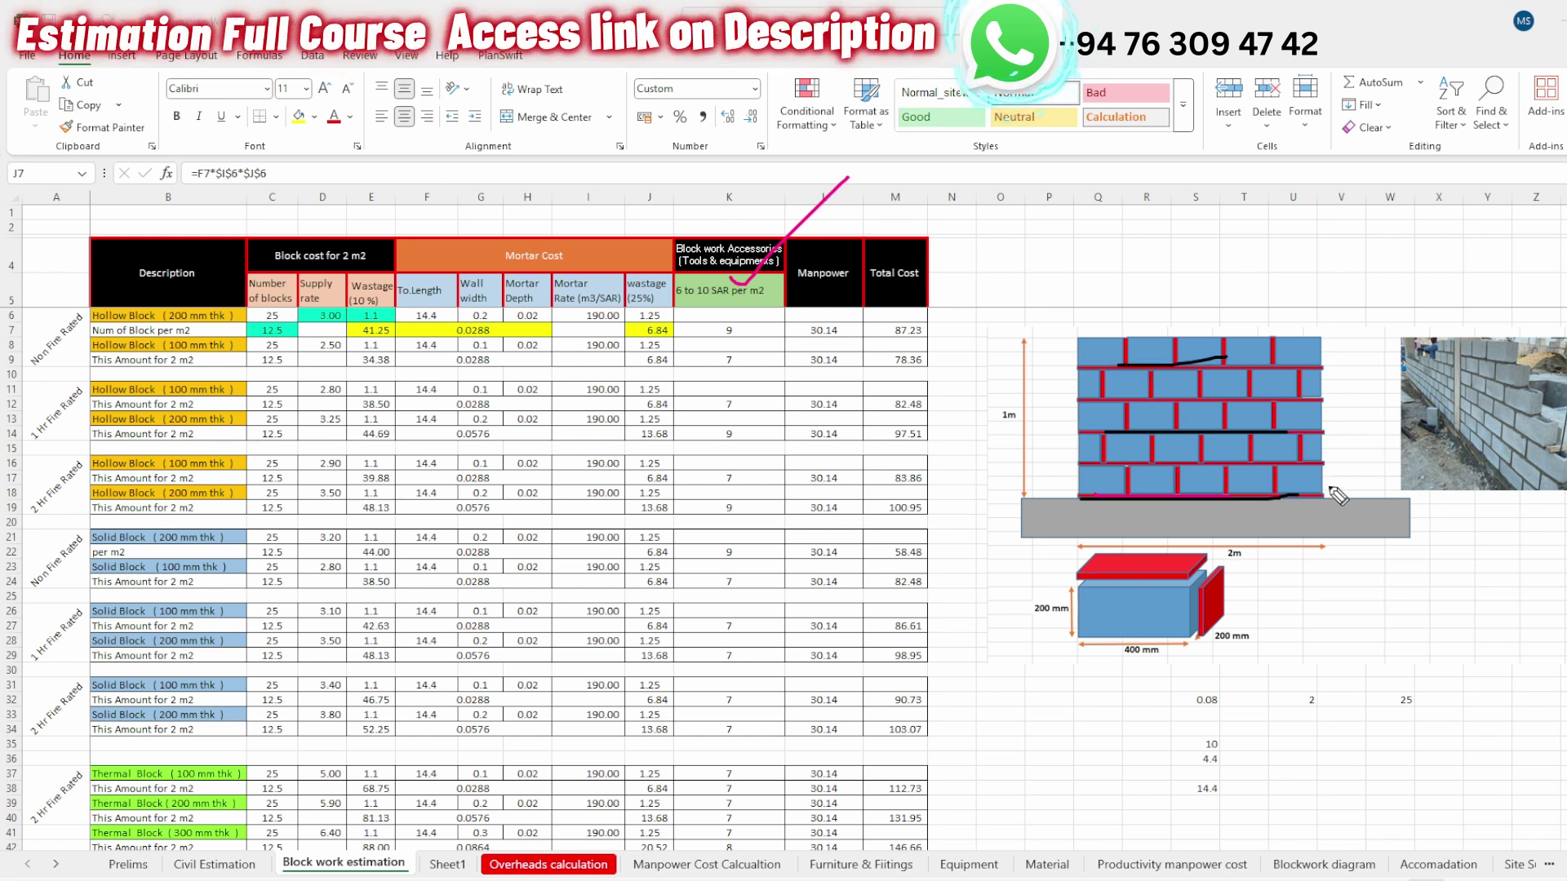
- Sketch a tall column beside the wall diagram with a curved line running into the wall, and clear all pen marks
drag(1361, 286, 1372, 498)
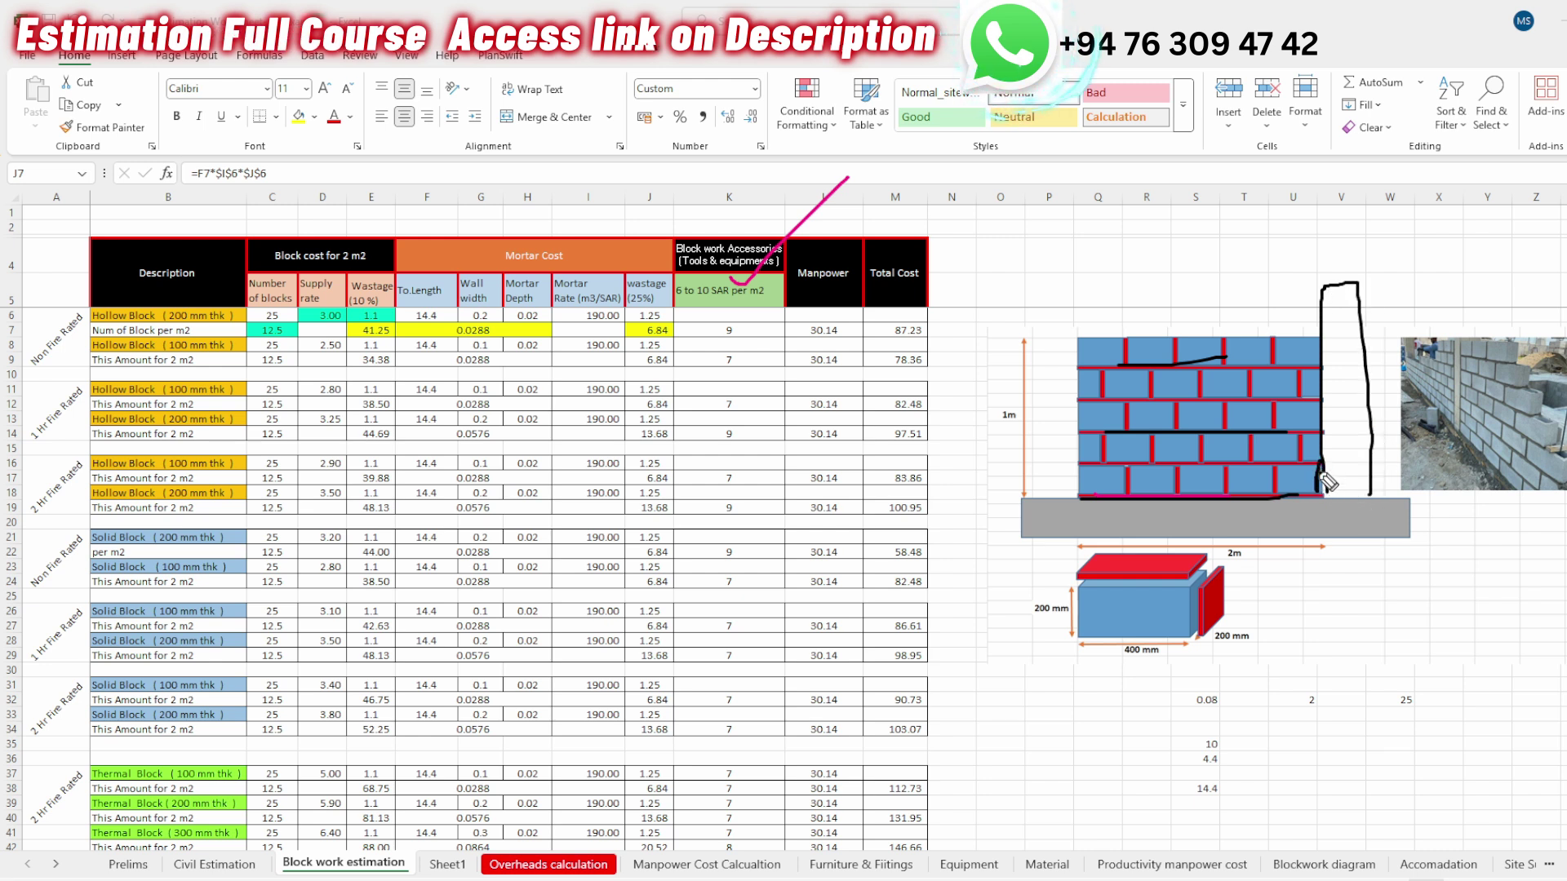
drag(1334, 392, 1227, 410)
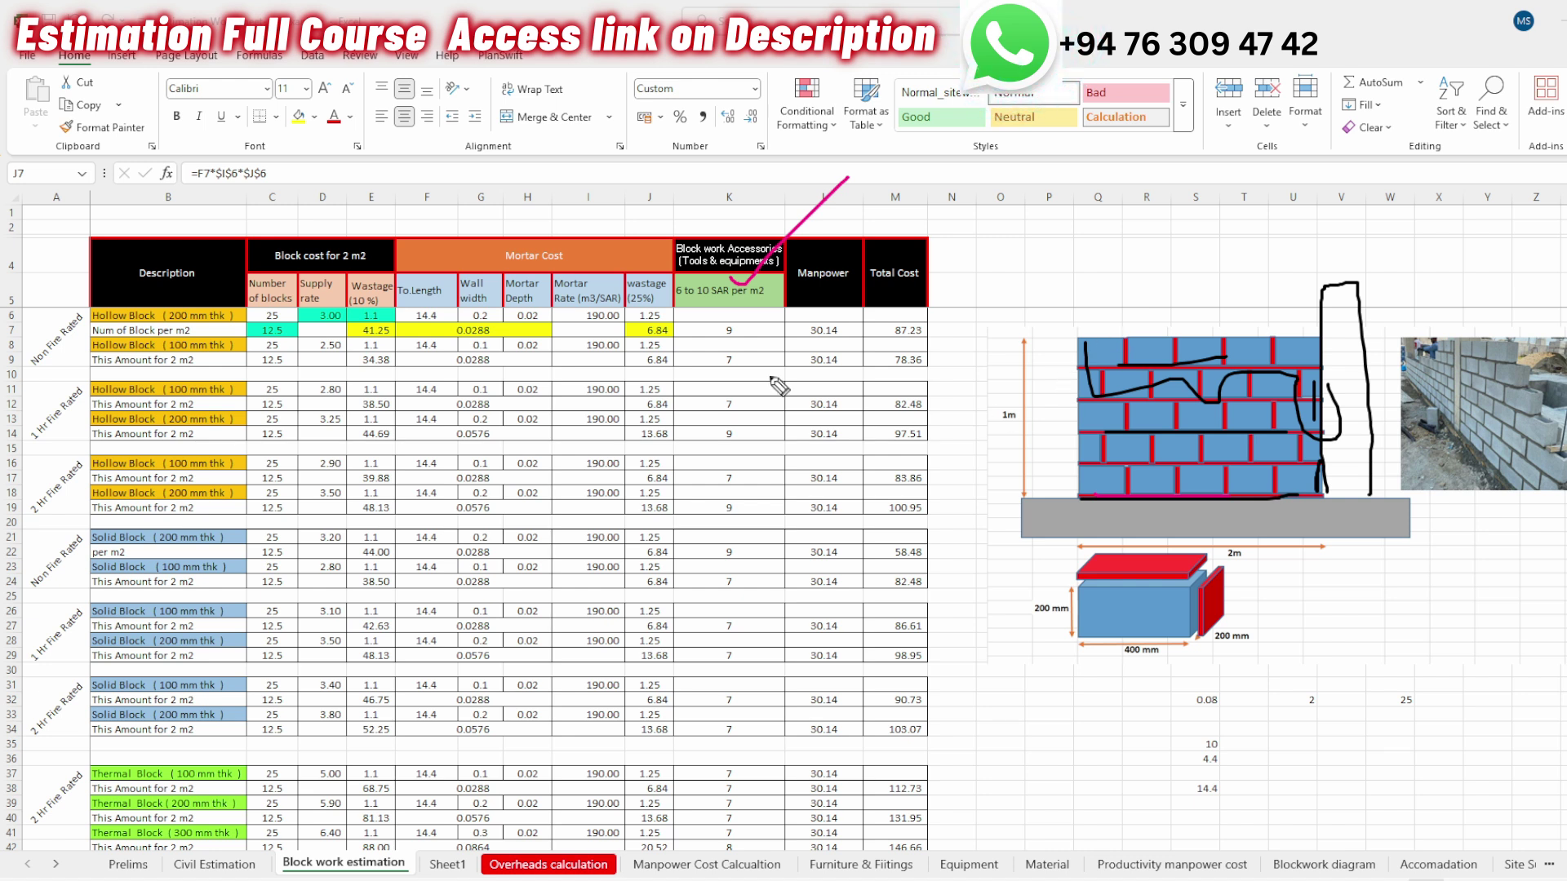
drag(704, 343, 752, 310)
key(ctrl+shift+7)
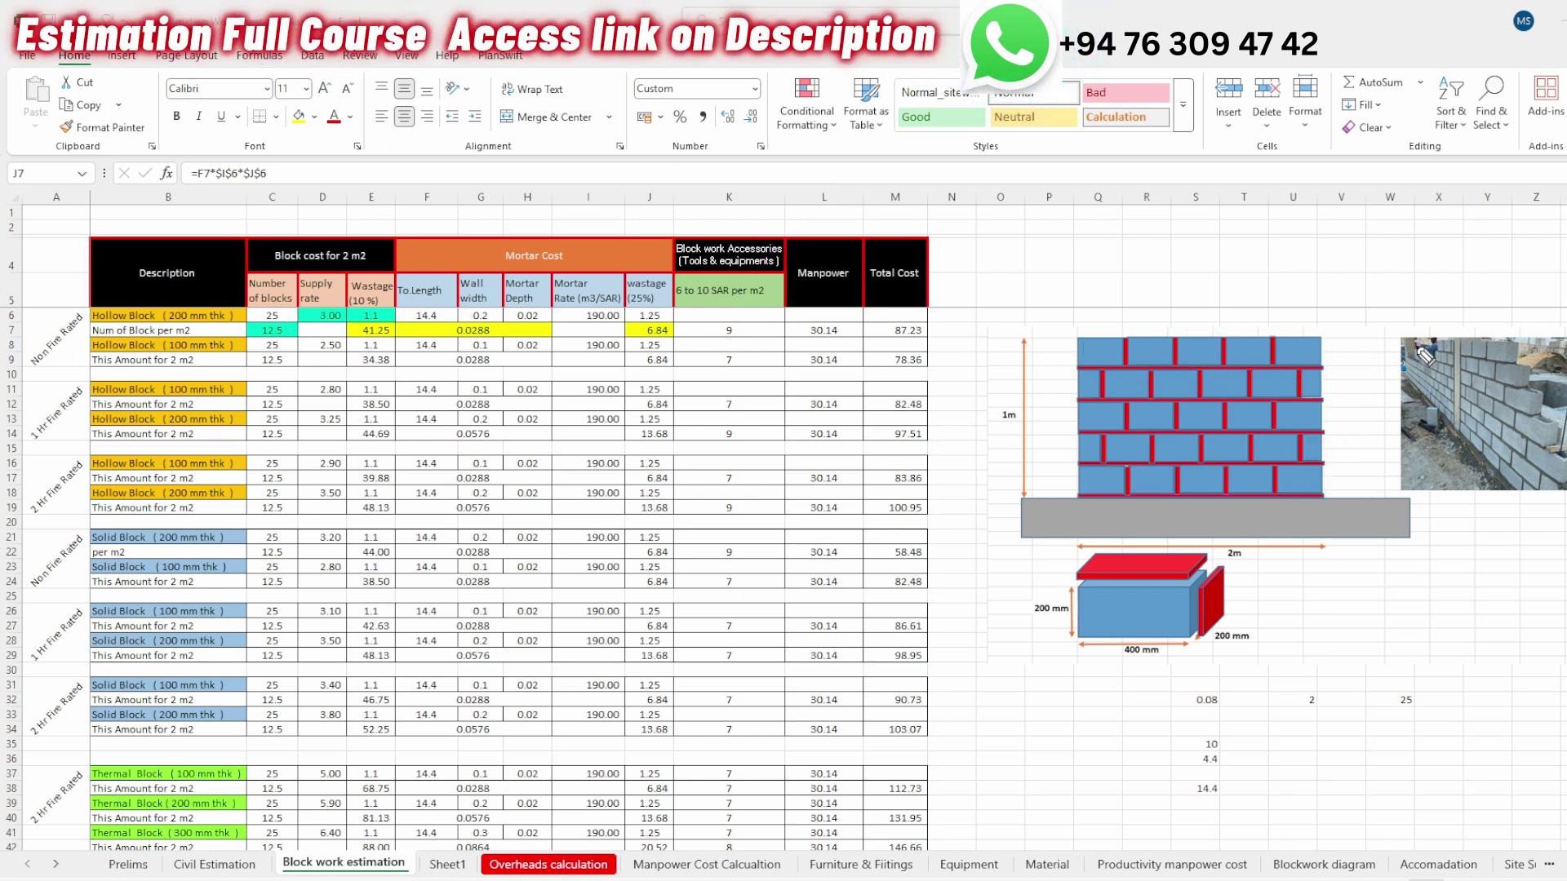
- Underline the 6 to 10 SAR per m2 accessories rate with the pen, box its m2 unit, and mark the value in K7
mouse_move(673, 303)
mouse_down()
mouse_move(774, 286)
mouse_move(747, 304)
mouse_up()
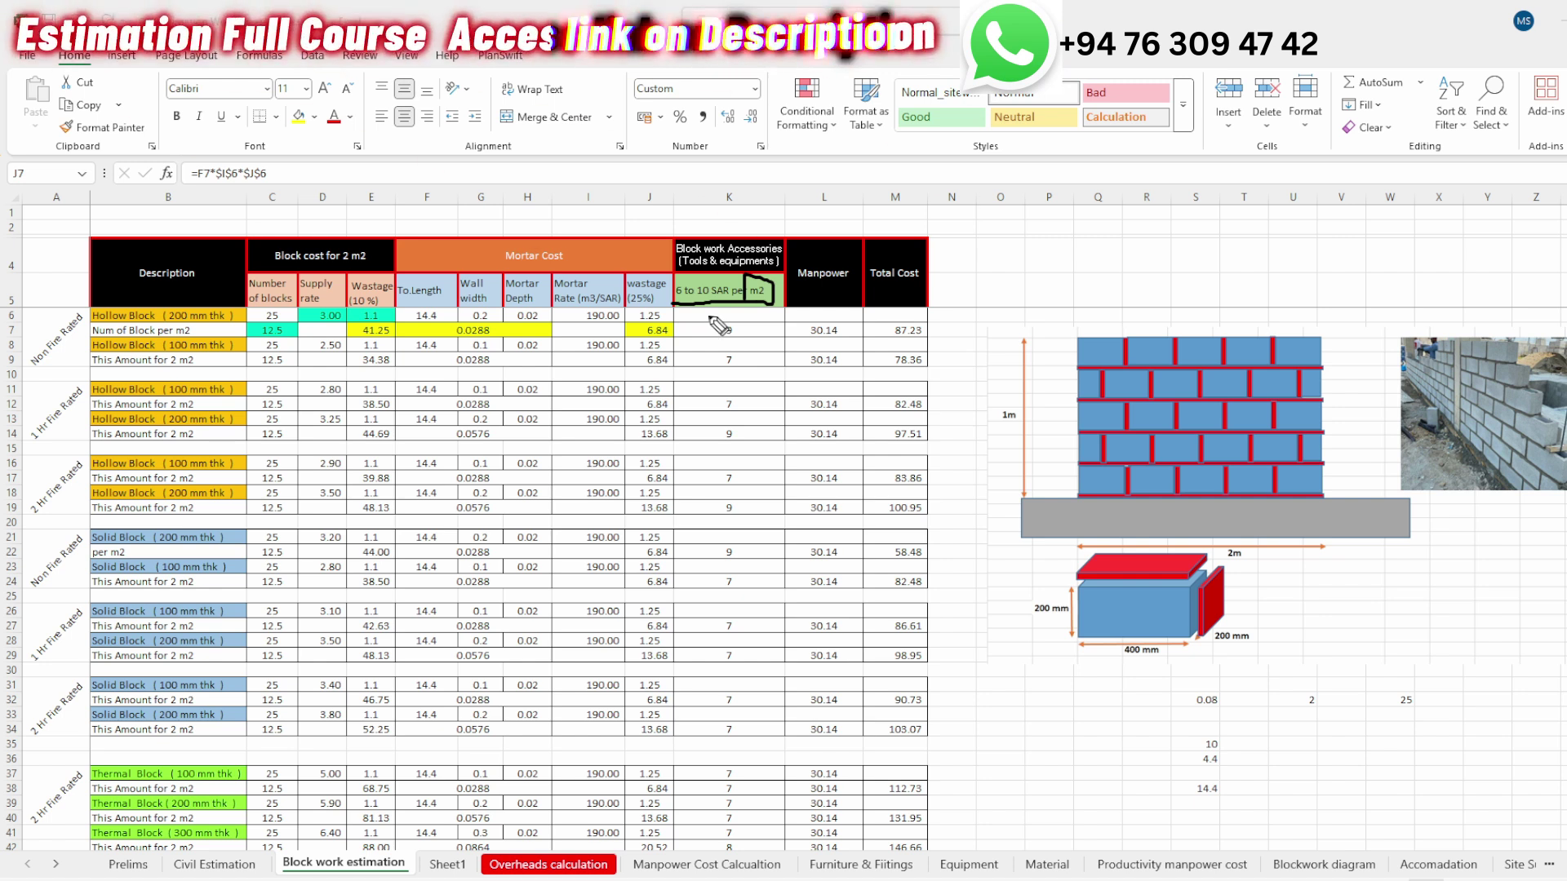
drag(724, 338, 783, 300)
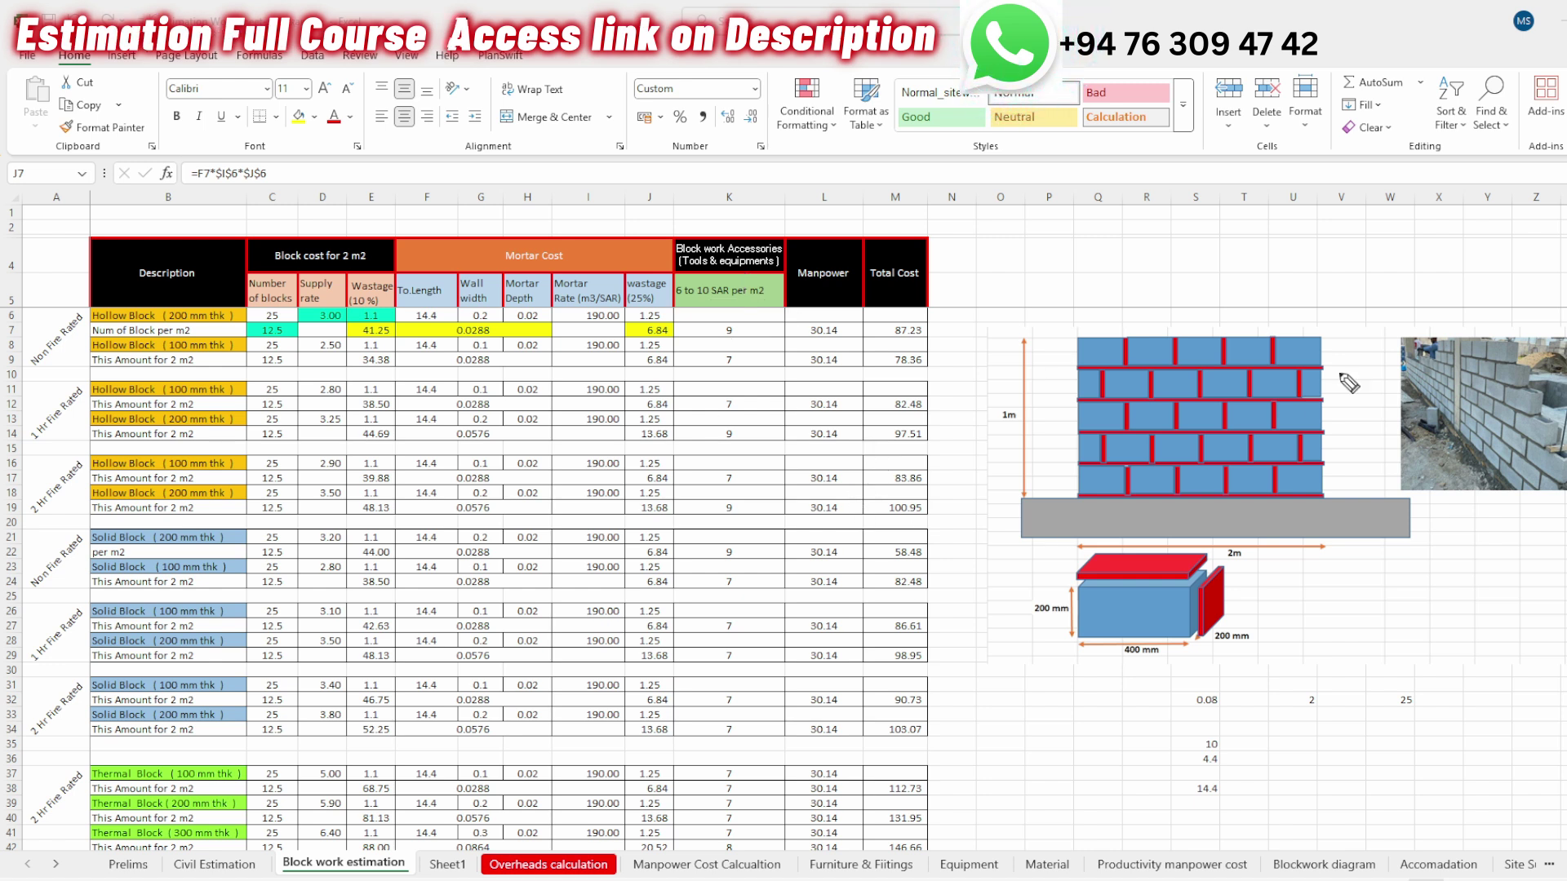
- Draw a pen arc over the block and mortar cost columns, and tick the block cost and Manpower columns
mouse_move(754, 414)
mouse_down()
mouse_move(808, 147)
mouse_move(210, 188)
mouse_up()
drag(351, 303, 573, 210)
drag(814, 307, 874, 271)
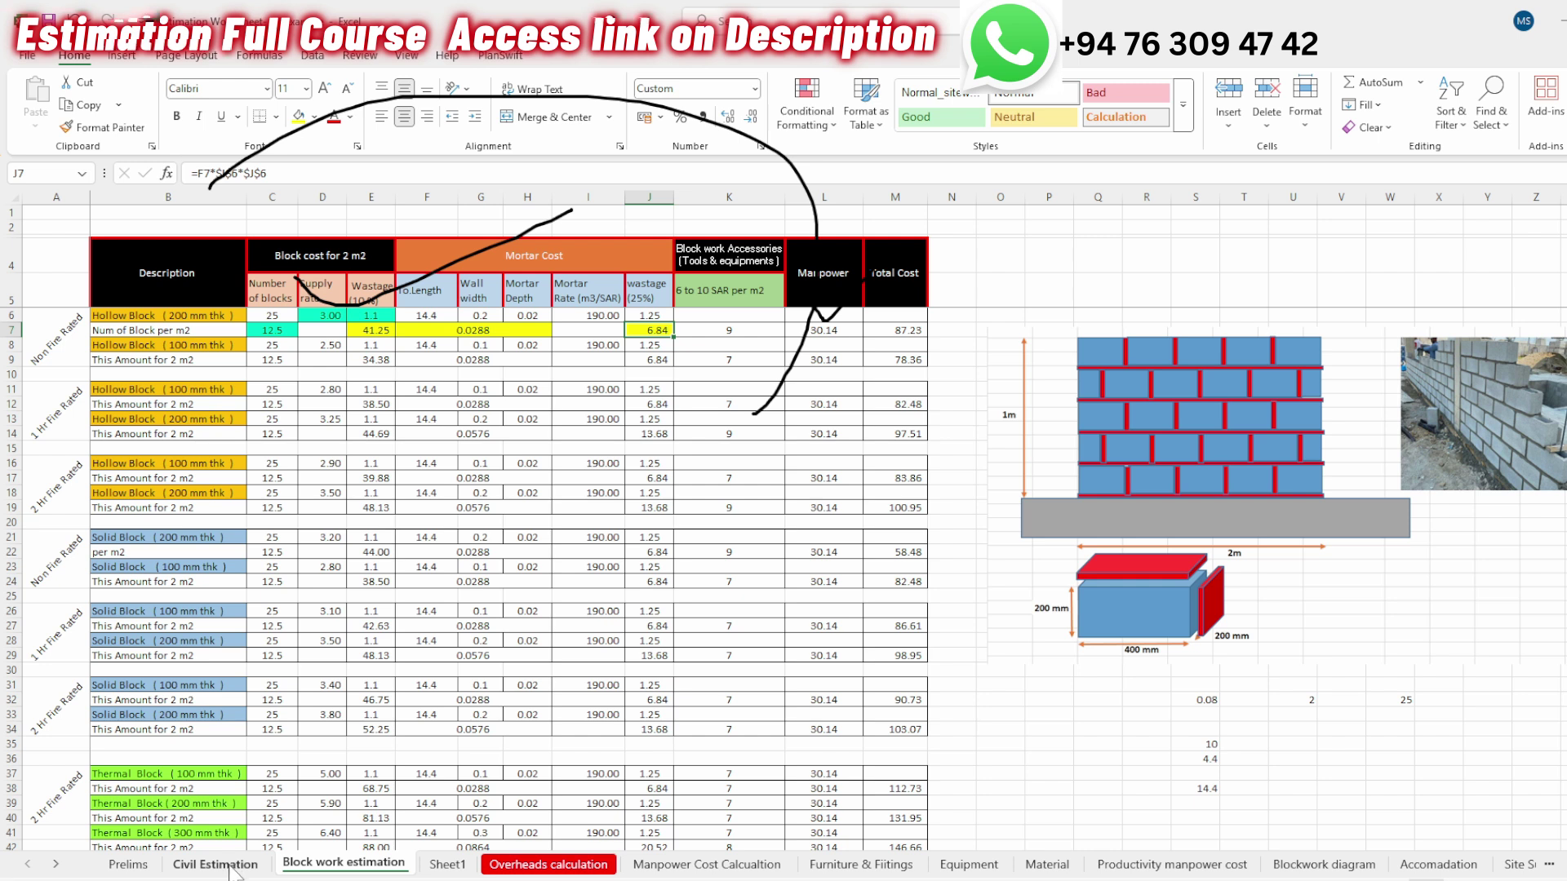
- Switch to the Civil Estimation sheet and mark the Material, Manpower, Equipment and Sub-Contractor Cost columns with pen lines
click(237, 864)
key(Escape)
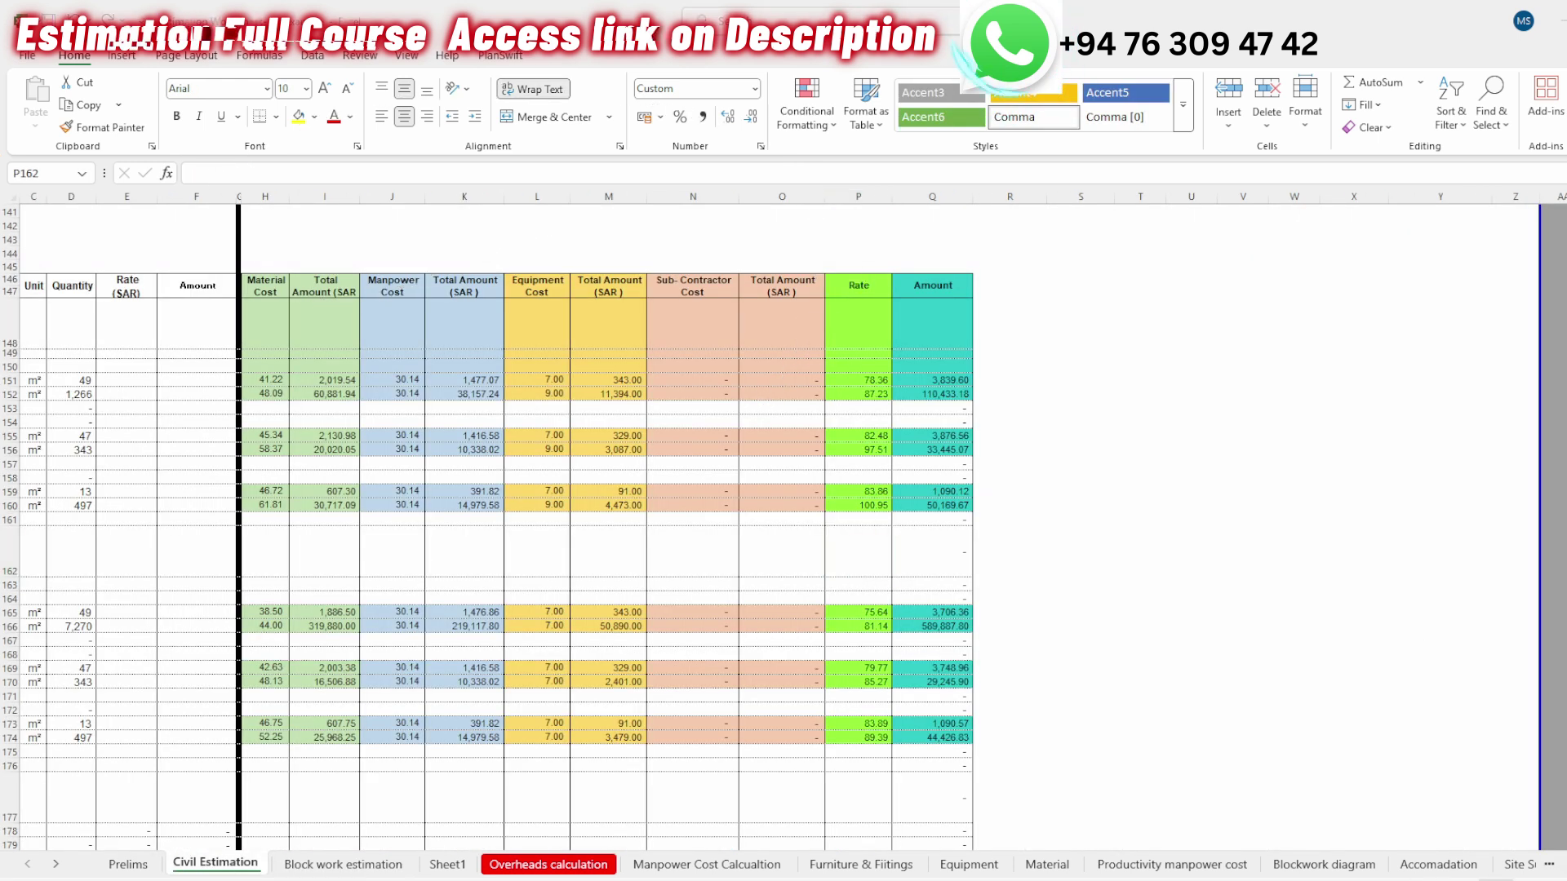
scroll(784, 522, left, 3)
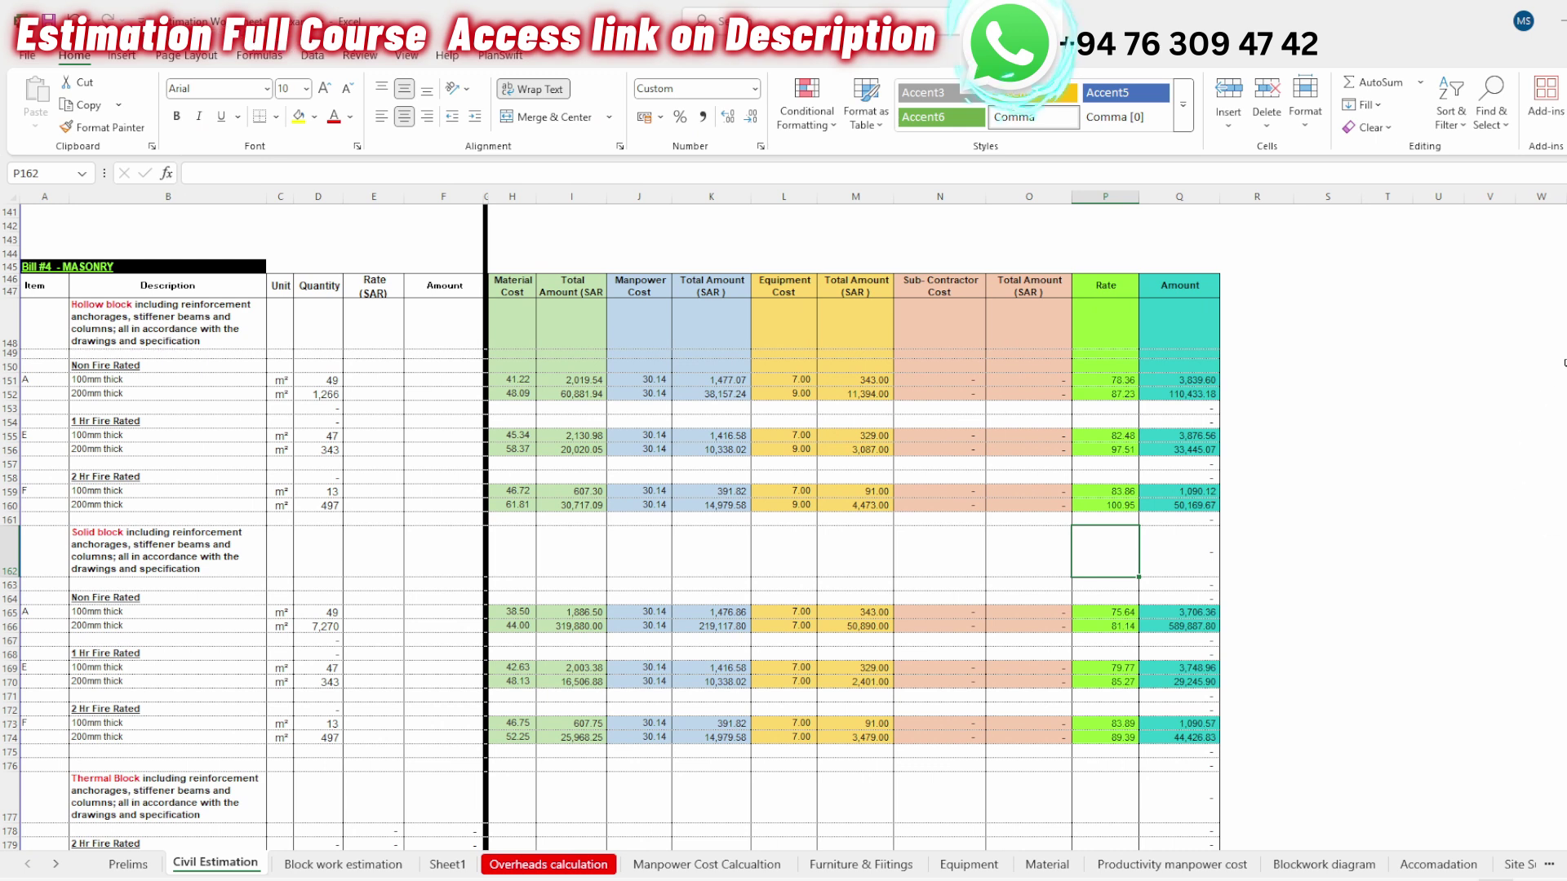
click(1563, 360)
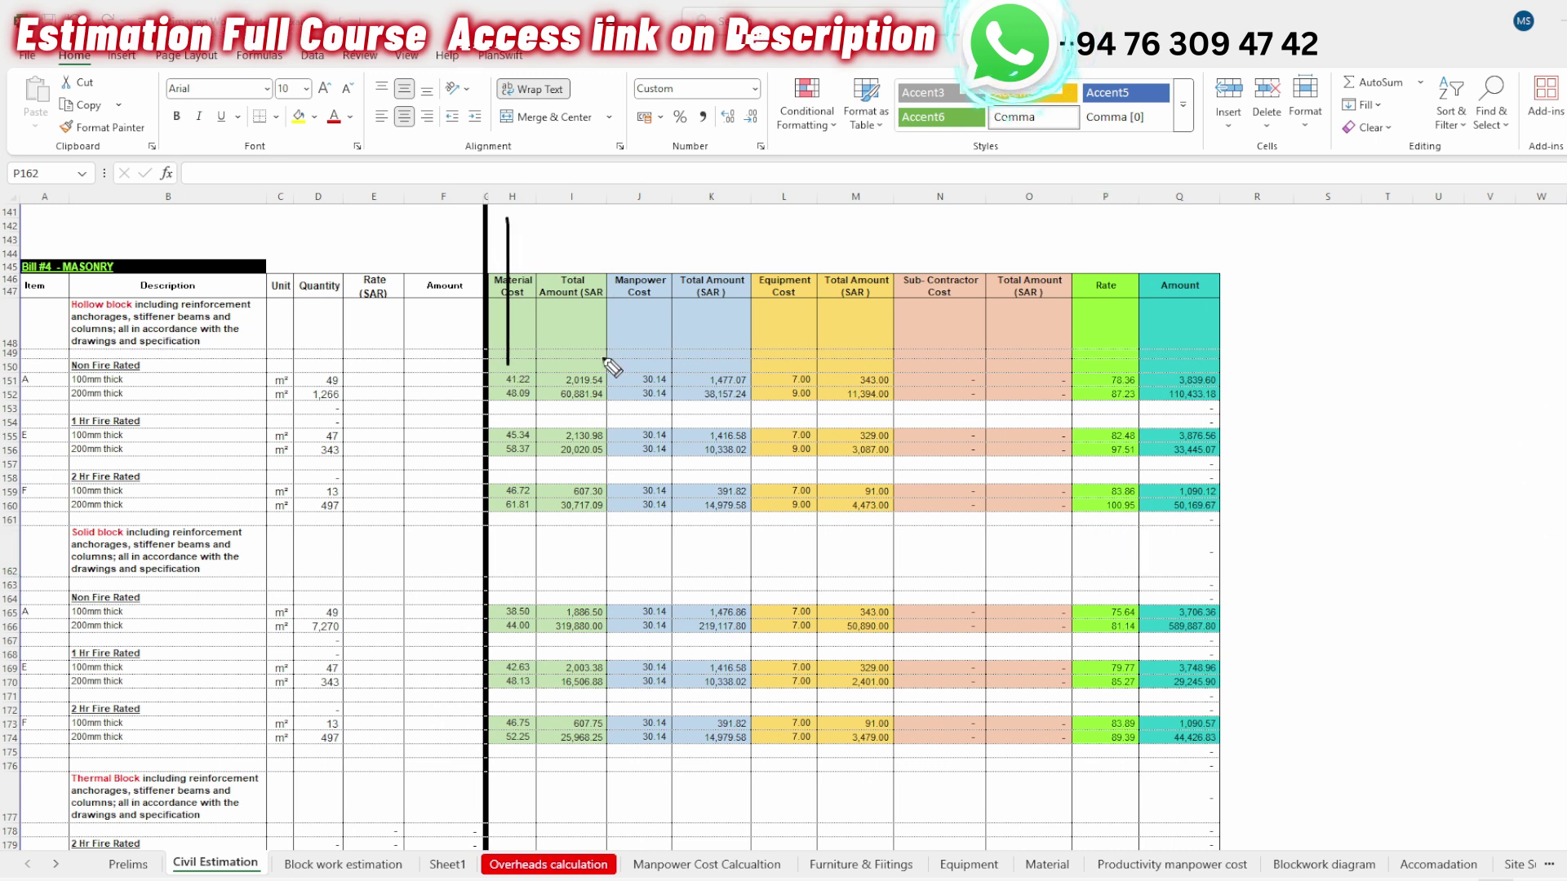
drag(648, 197, 630, 357)
drag(781, 211, 781, 347)
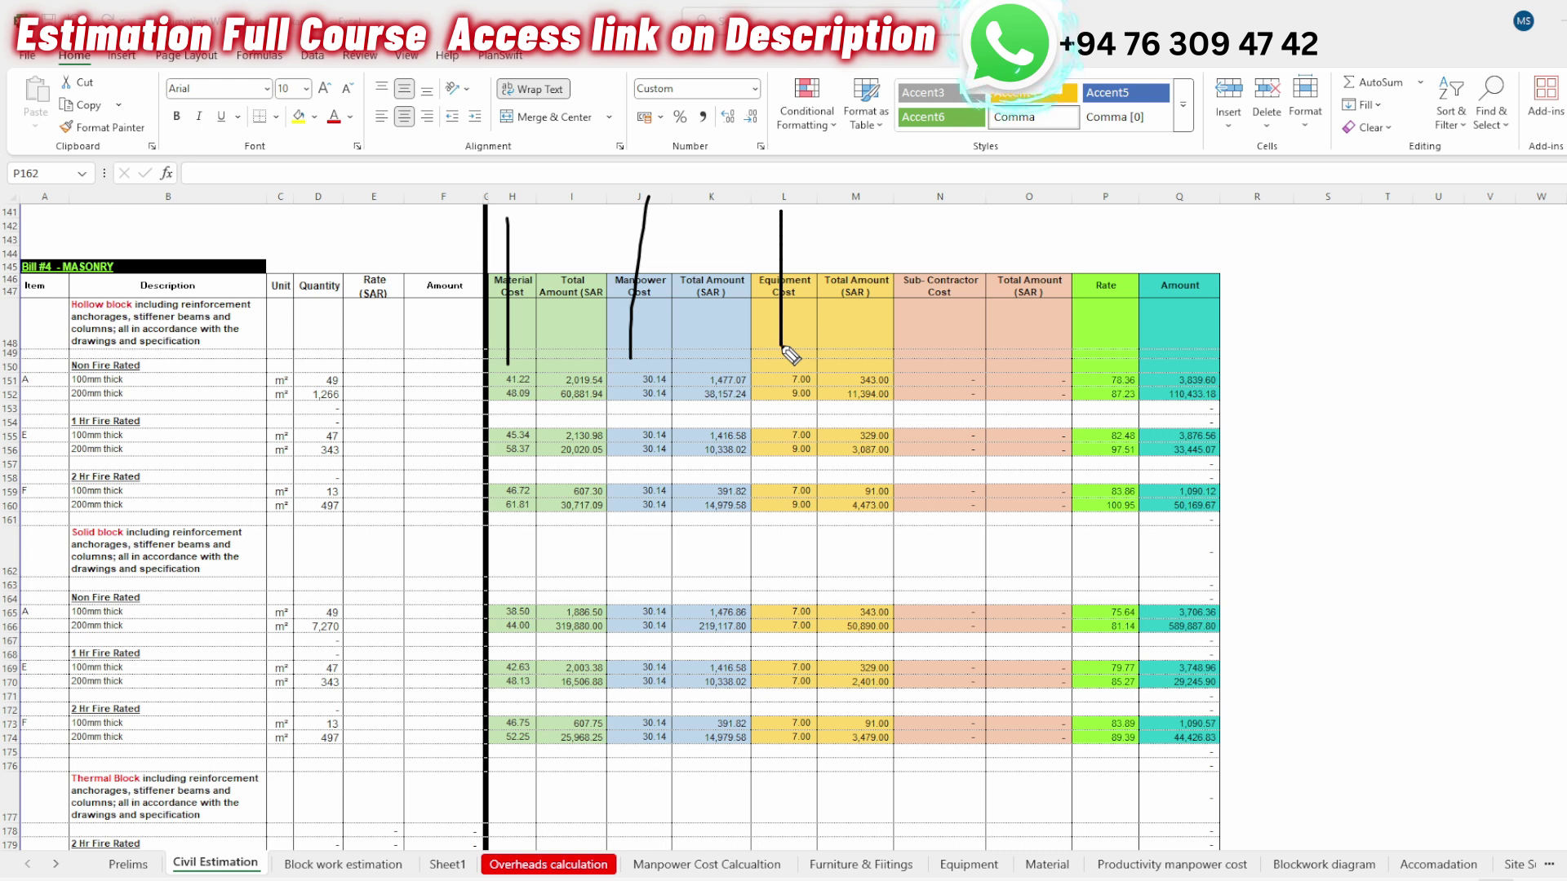
drag(950, 225, 957, 339)
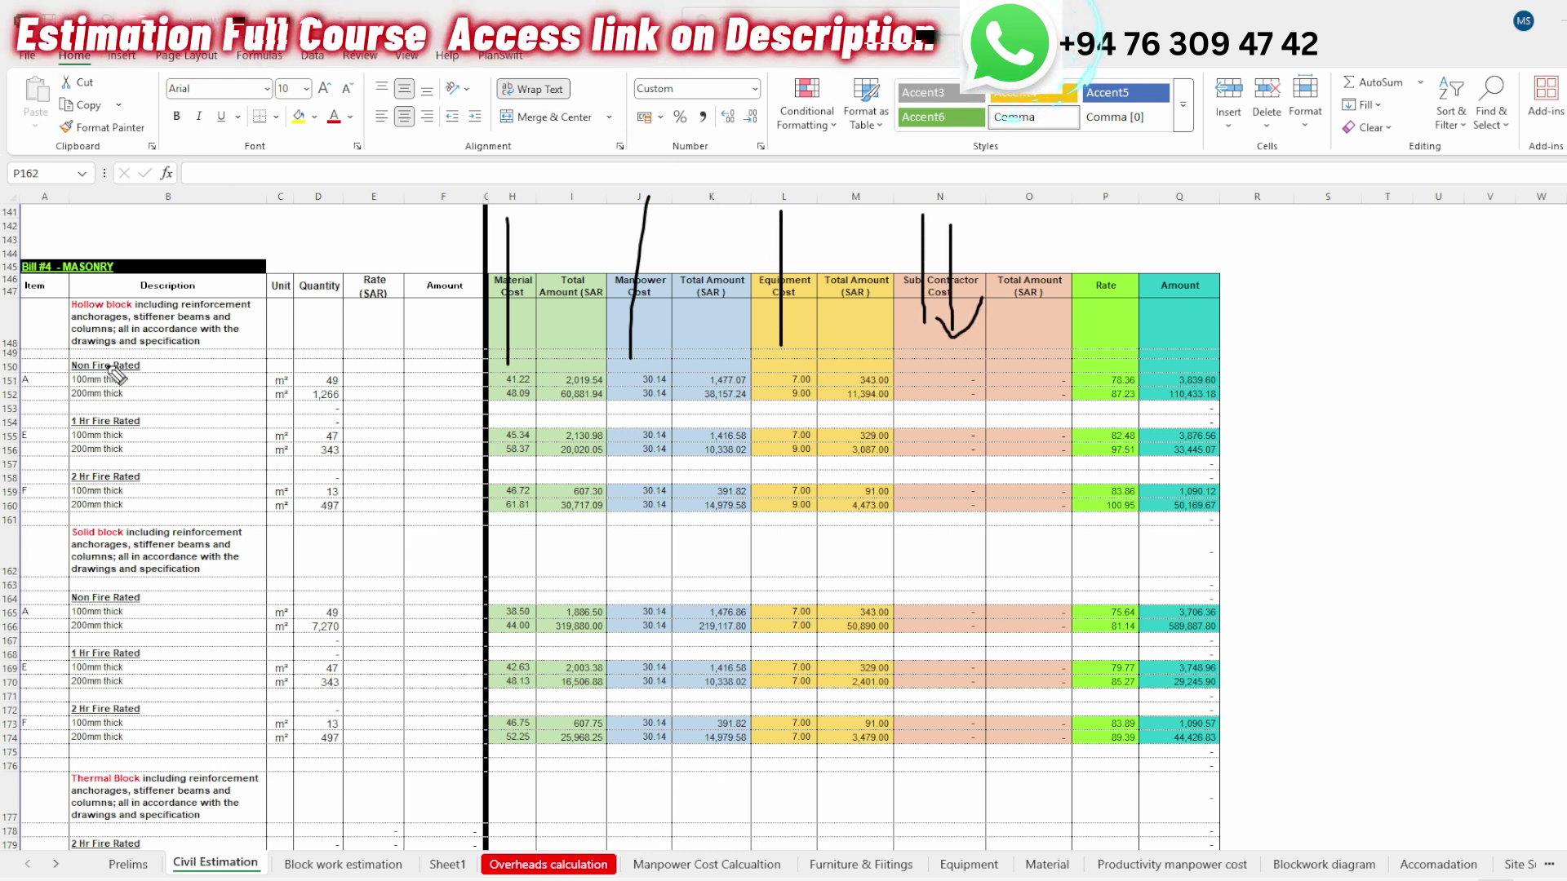
- Circle the Bill #4 - MASONRY heading and hollow block description with the pen, and erase all pen marks
mouse_move(130, 367)
mouse_down()
mouse_move(18, 219)
mouse_move(126, 359)
mouse_up()
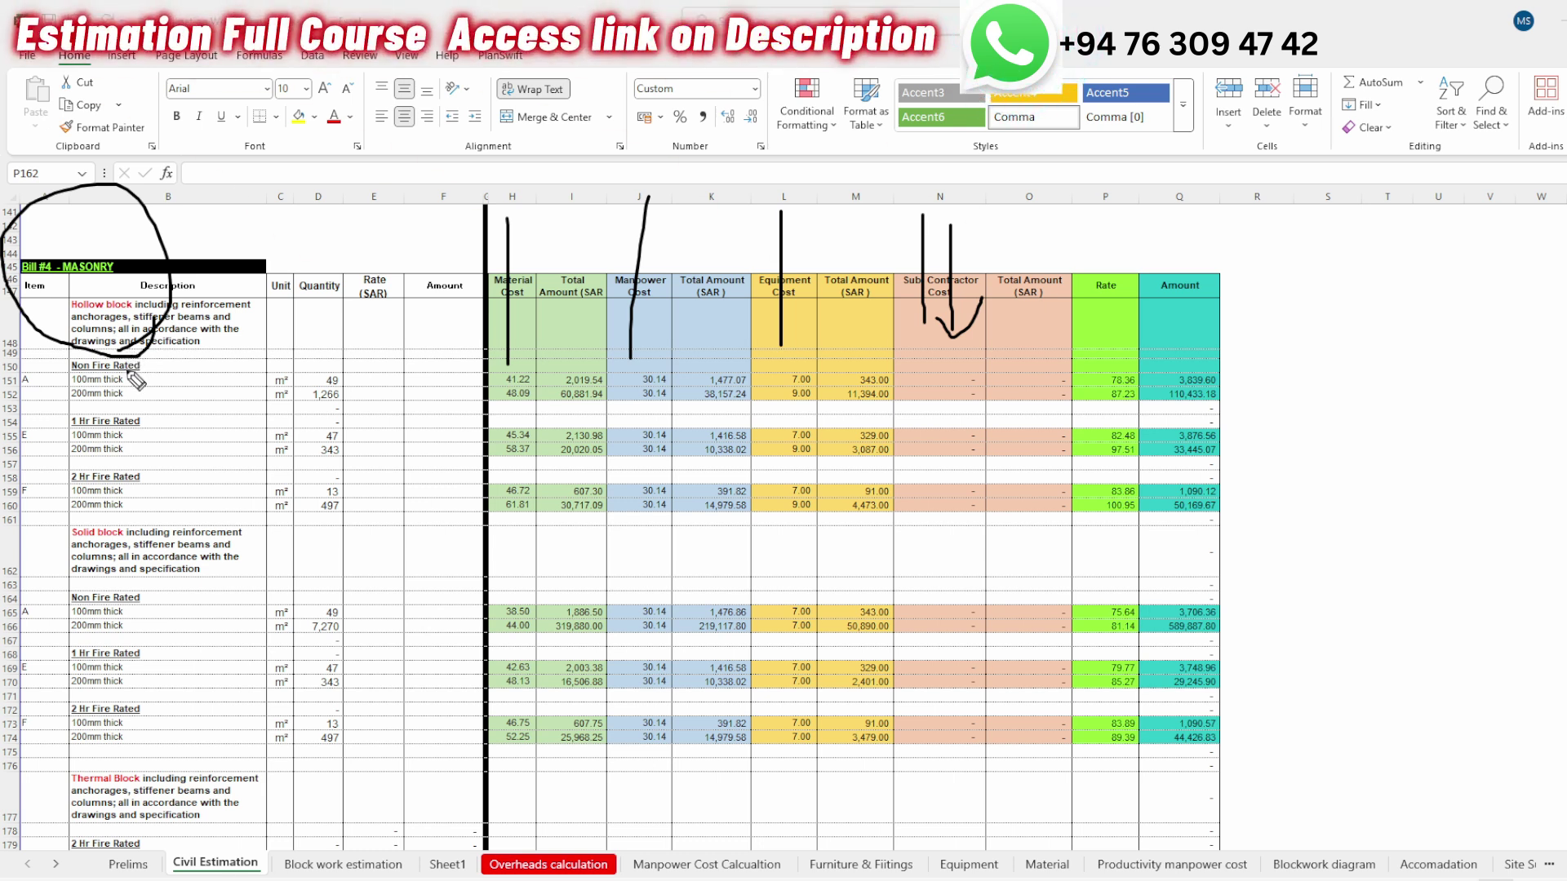
key(e)
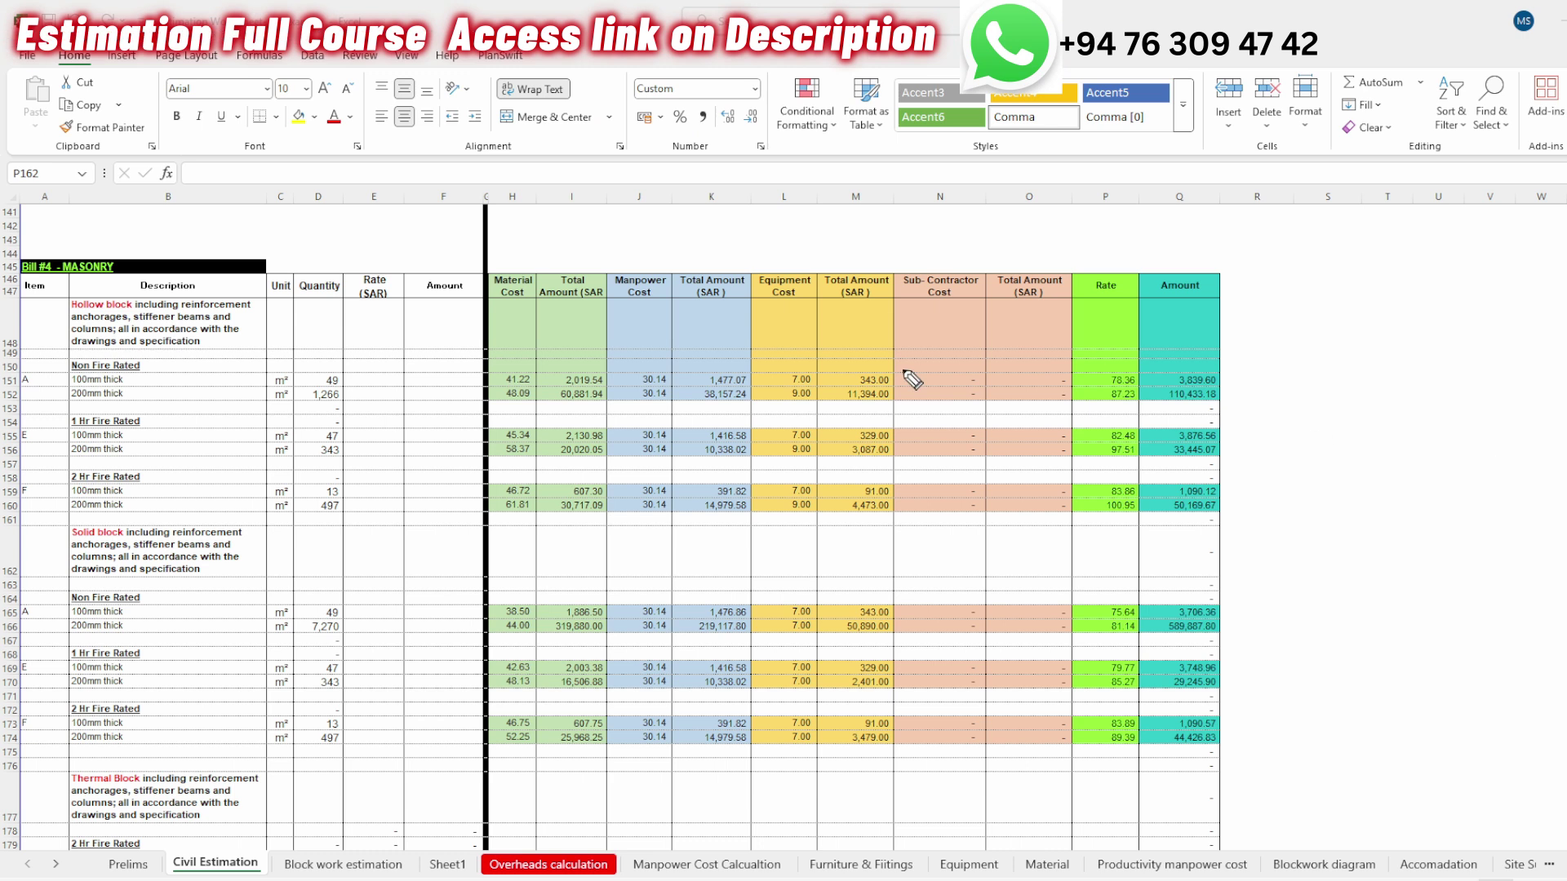
- Circle the 100mm and 200mm hollow block material costs with the pen, erase the mark, and inspect the formula in H152
mouse_move(524, 345)
mouse_down()
mouse_move(540, 415)
mouse_move(484, 374)
mouse_up()
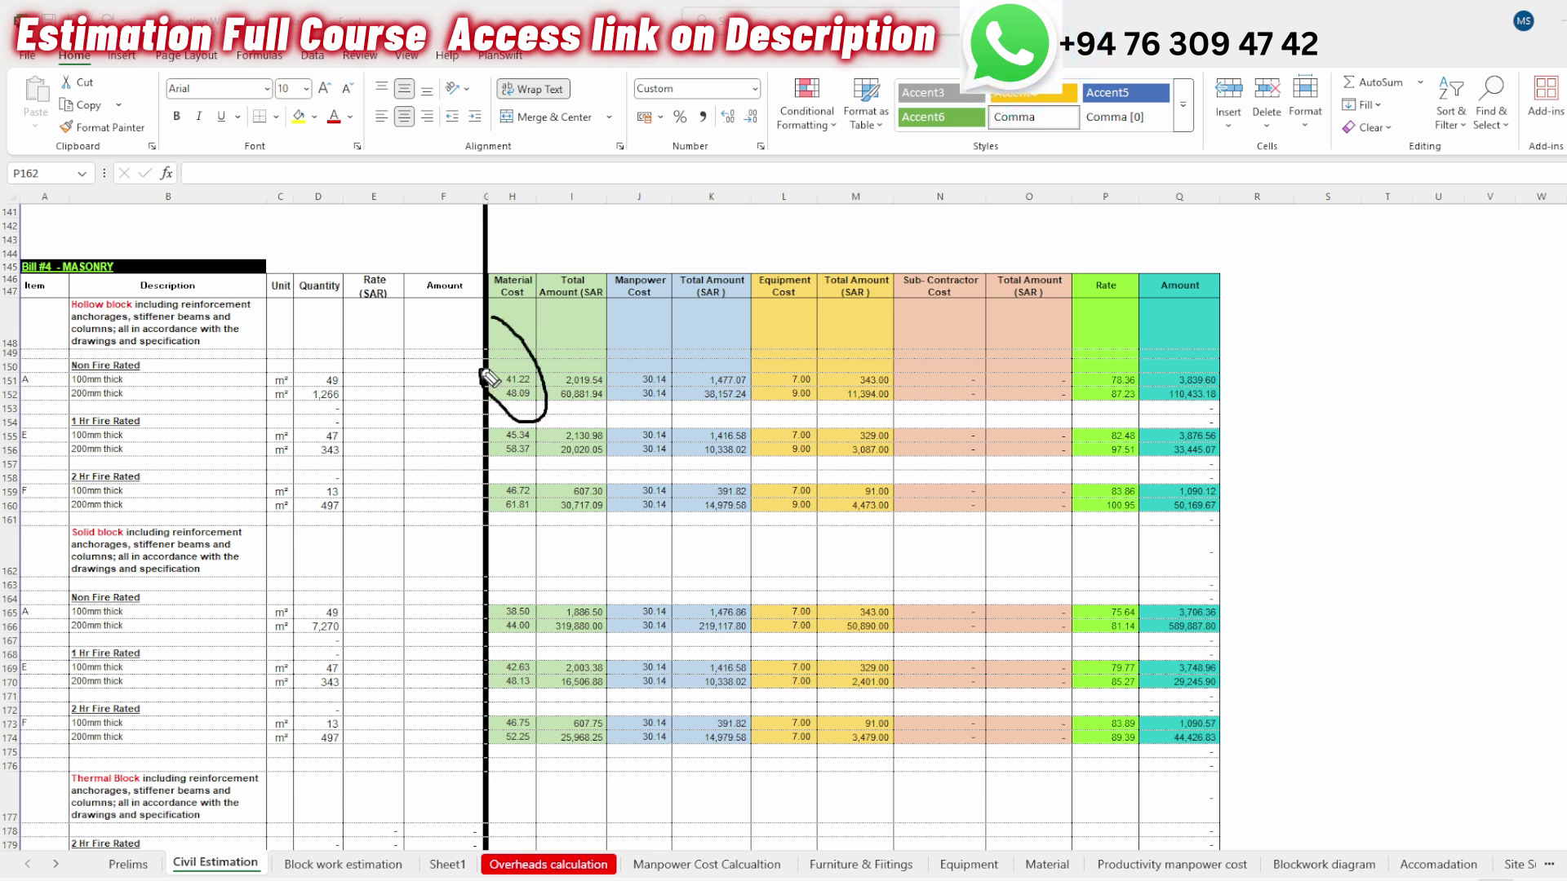
click(516, 392)
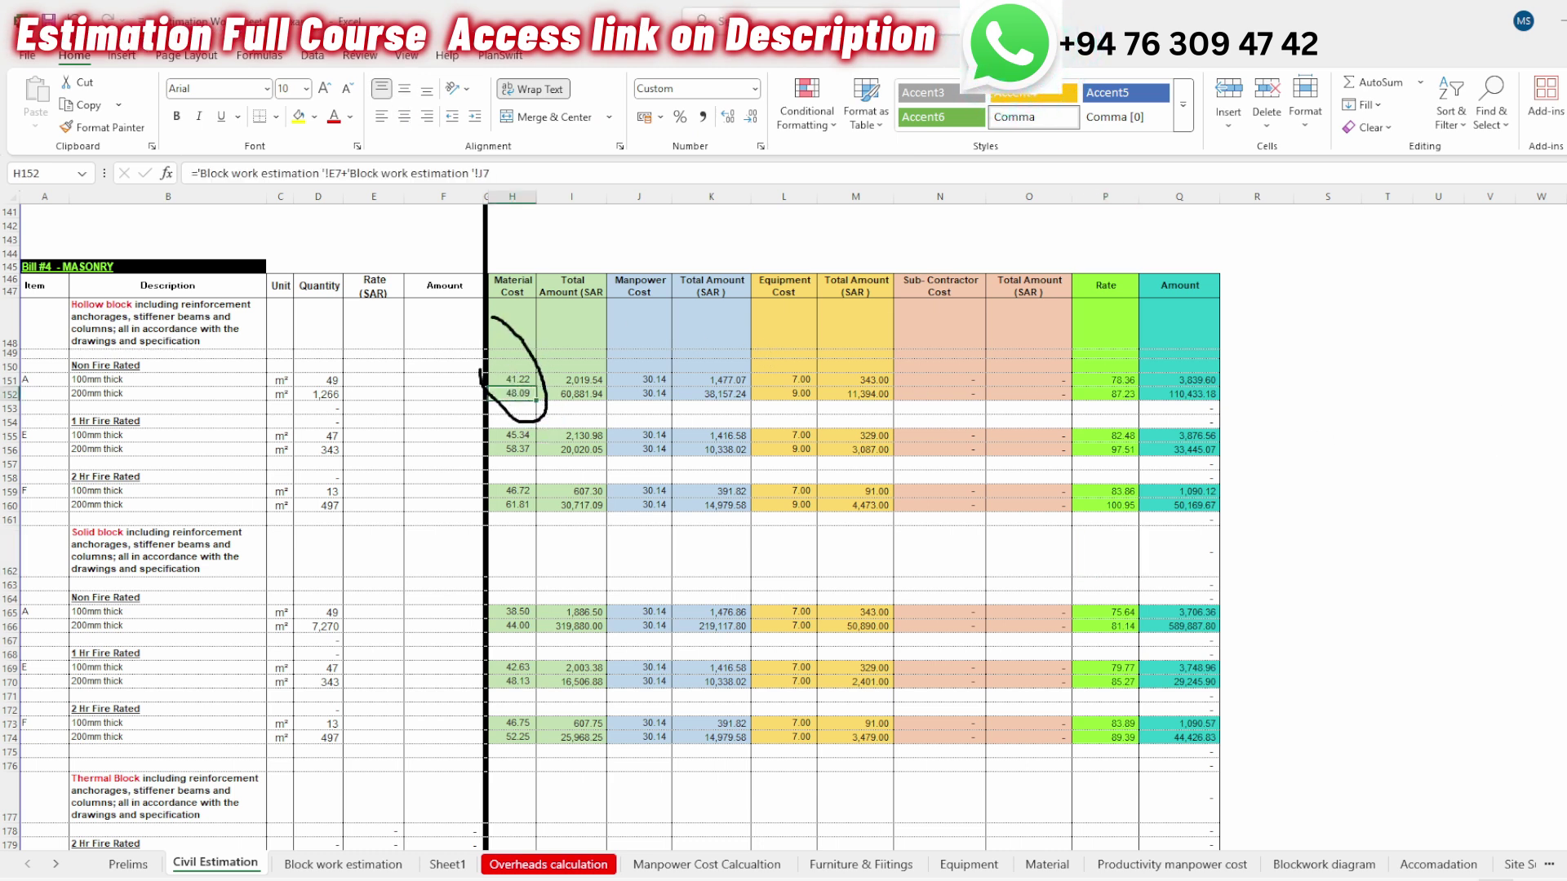
key(e)
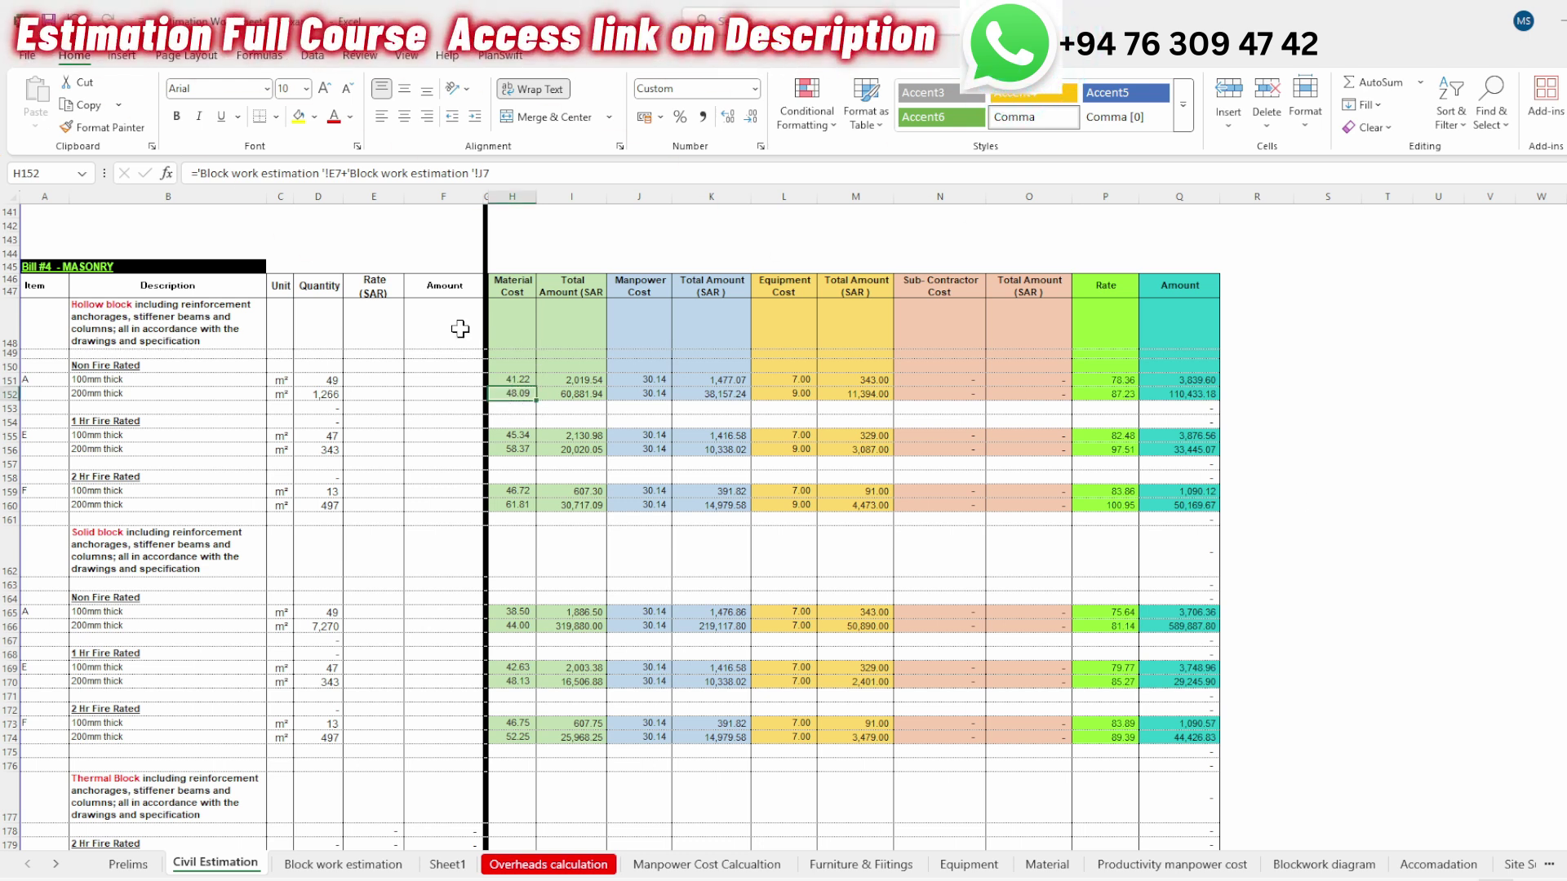
click(331, 173)
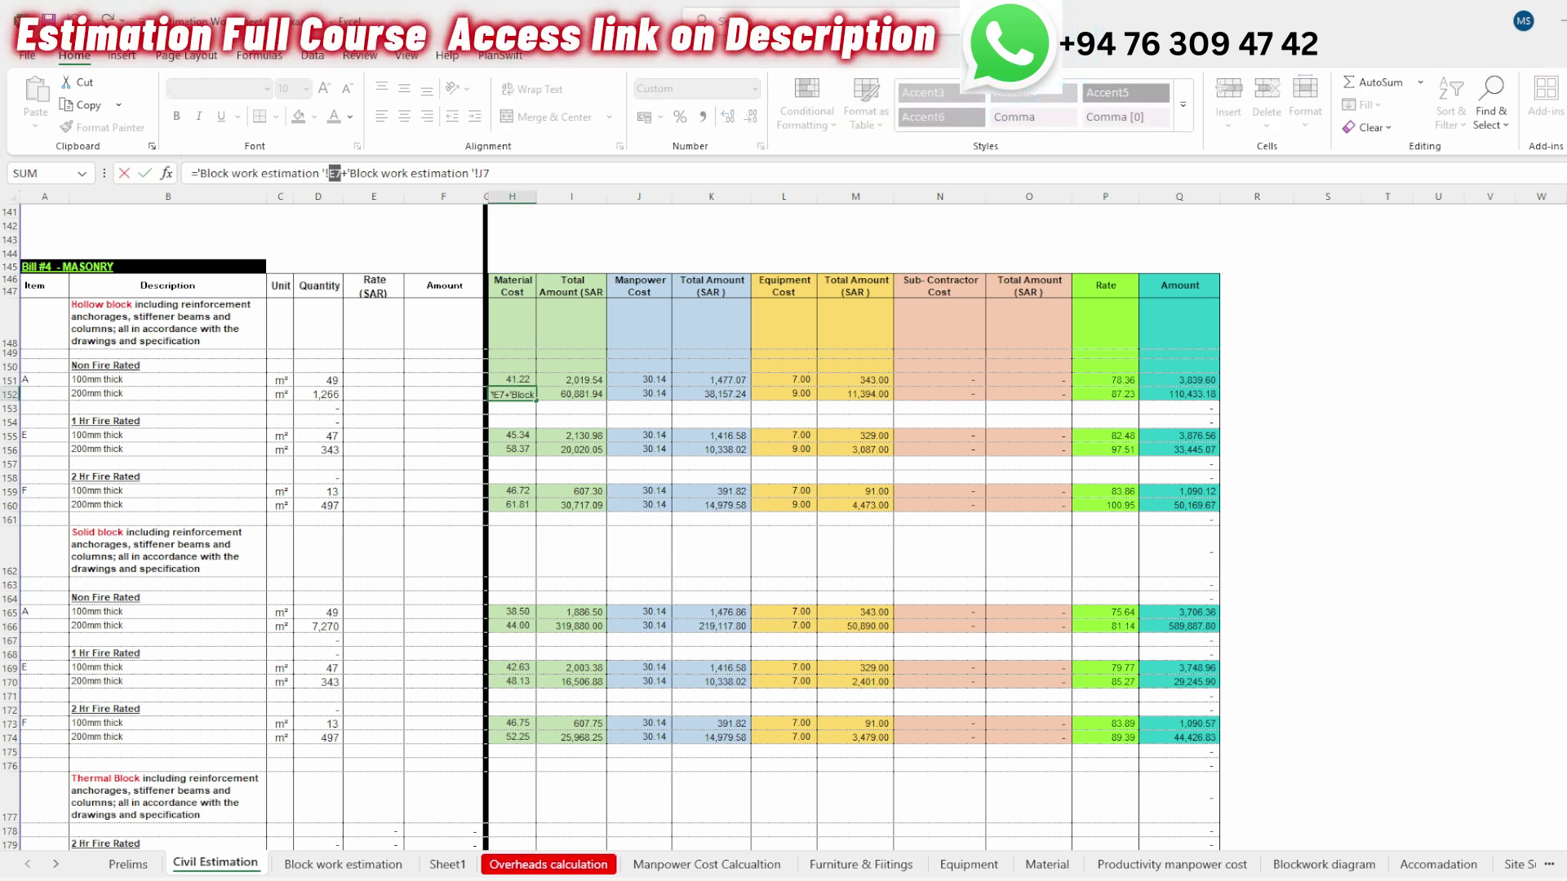
key(Escape)
- On the Block work estimation sheet, circle the E7 and J7 values with the pen and tick the block and mortar cost sections
click(359, 863)
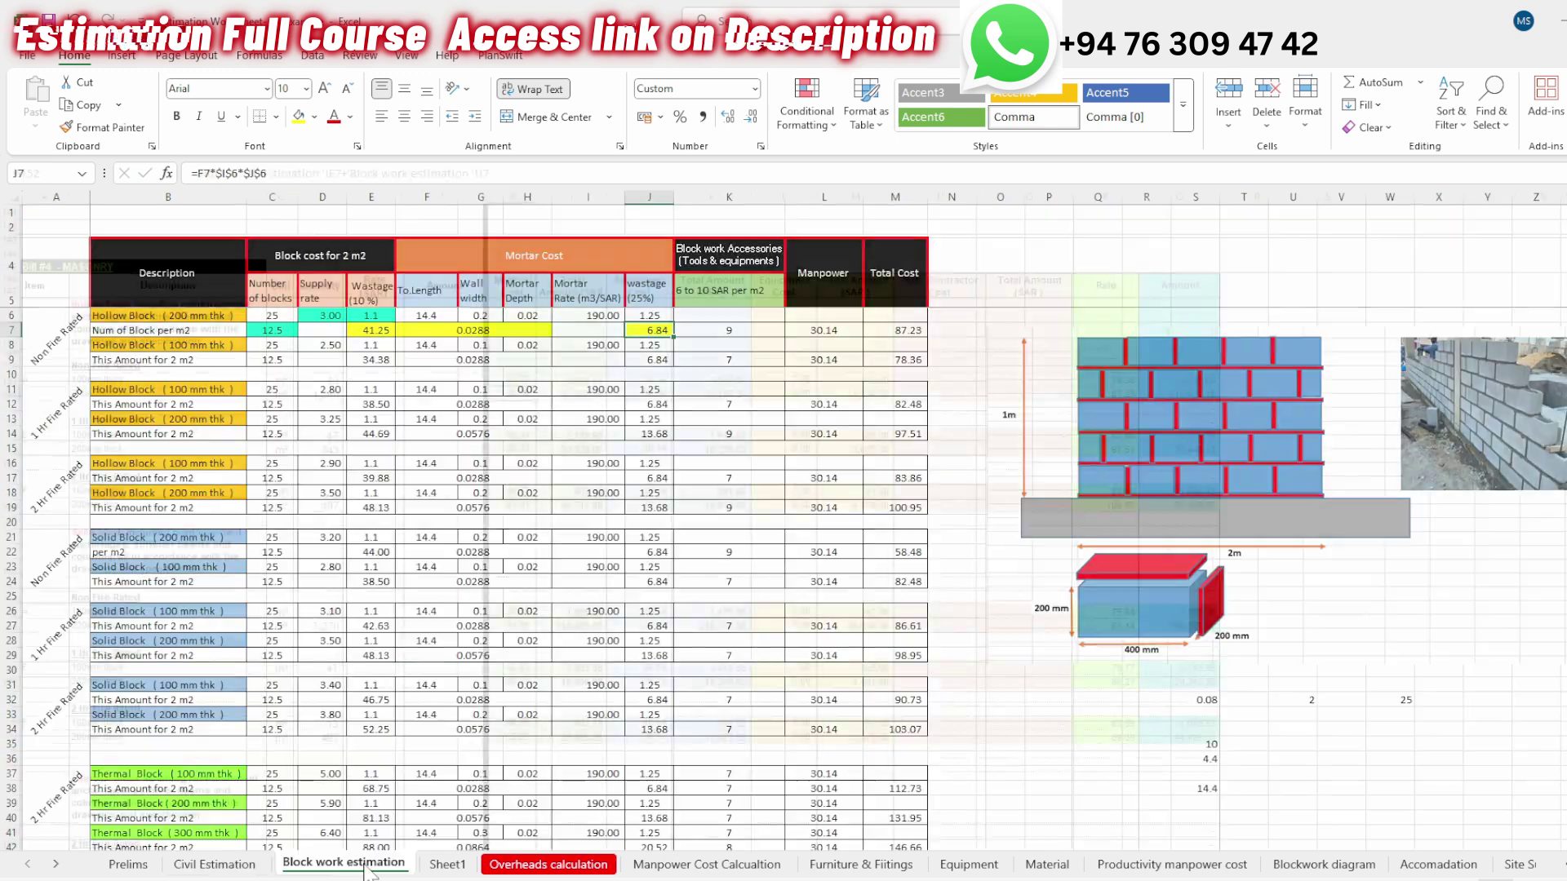
click(372, 330)
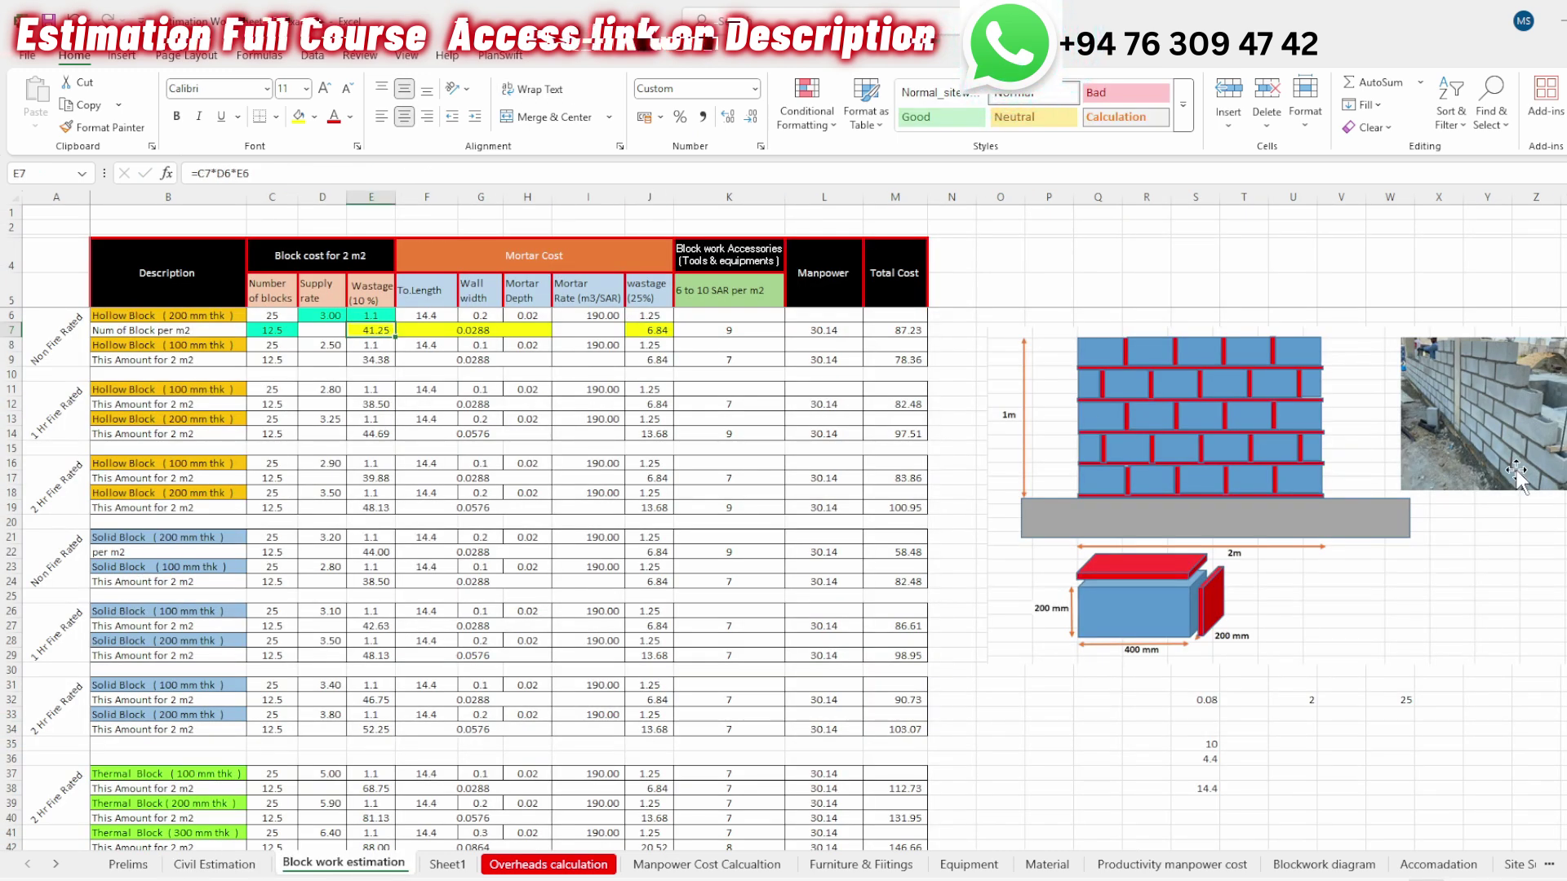
mouse_move(395, 338)
mouse_down()
mouse_move(359, 357)
mouse_move(394, 350)
mouse_up()
mouse_move(650, 352)
mouse_down()
mouse_move(629, 304)
mouse_move(679, 342)
mouse_up()
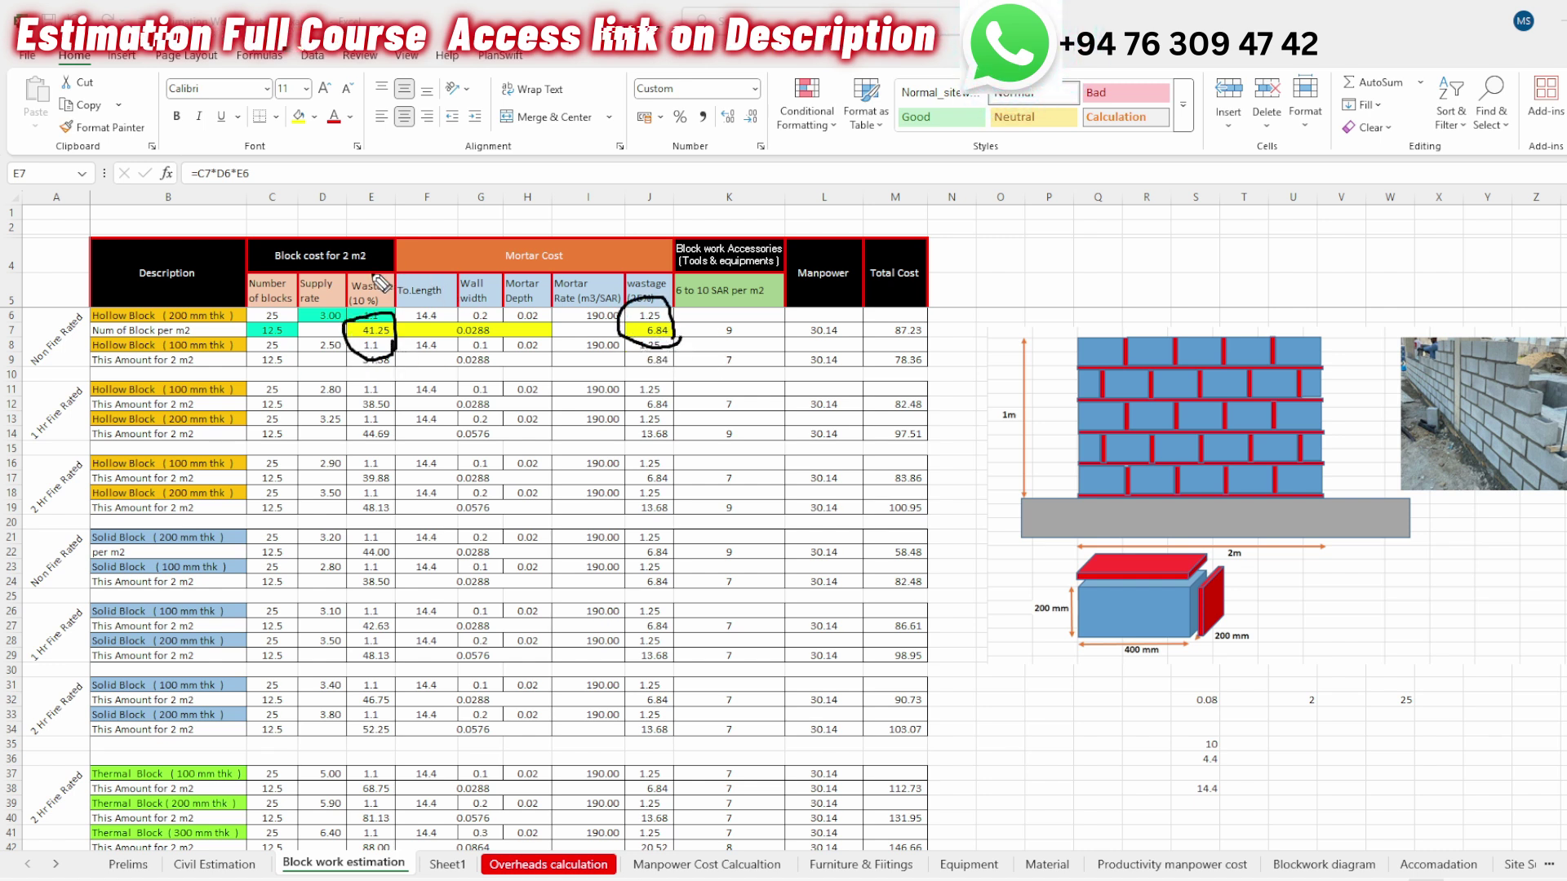
drag(506, 262, 633, 181)
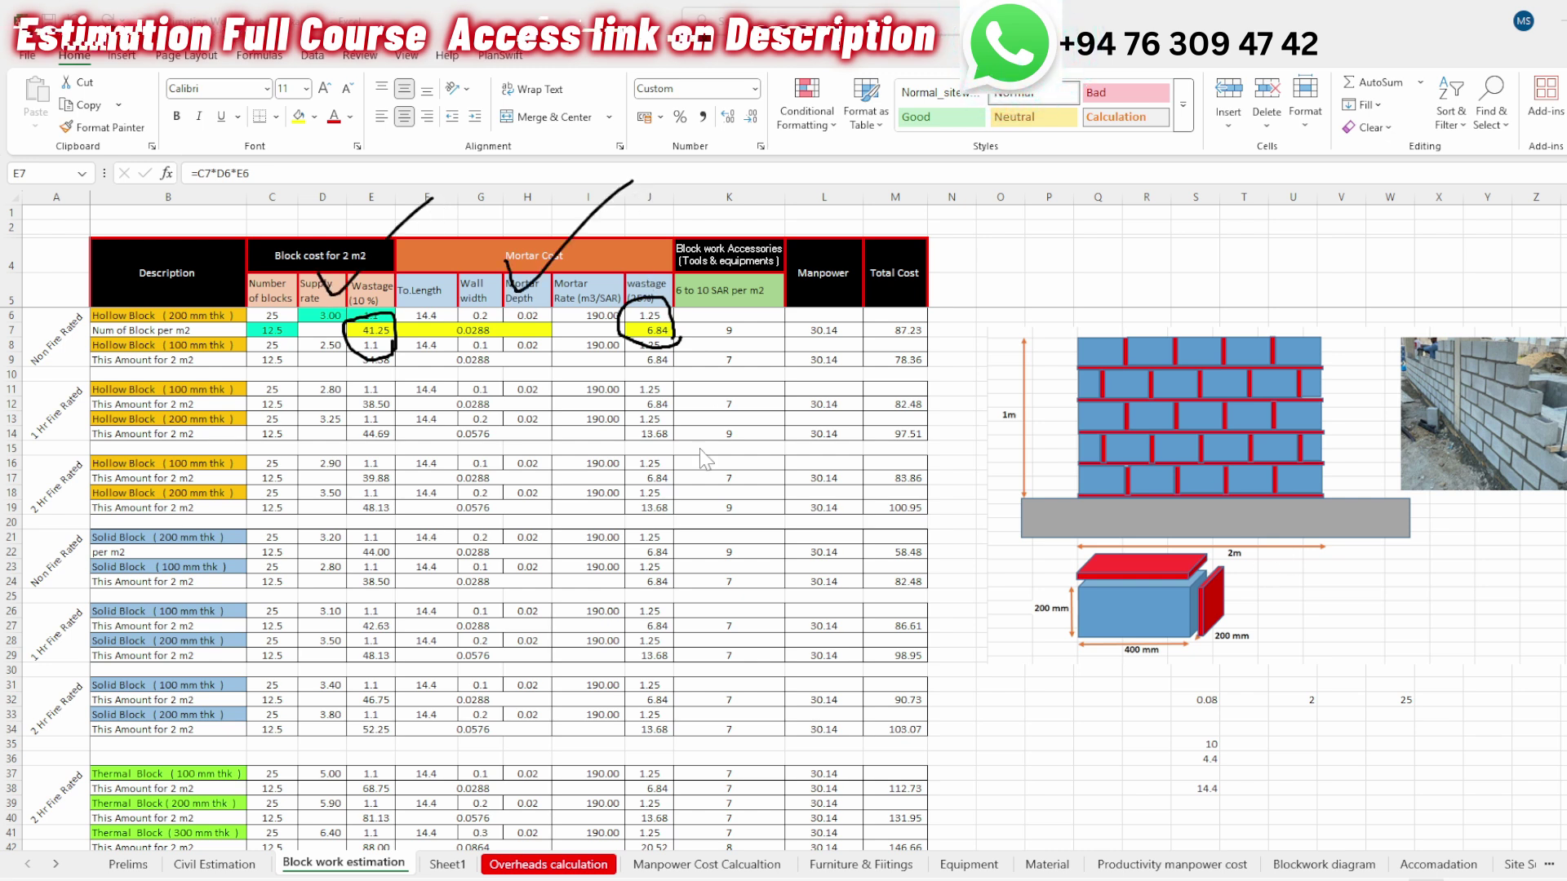
- Return to the Civil Estimation sheet, erase the pen marks, circle the first Manpower Cost value, and select J151 to view its formula
click(234, 866)
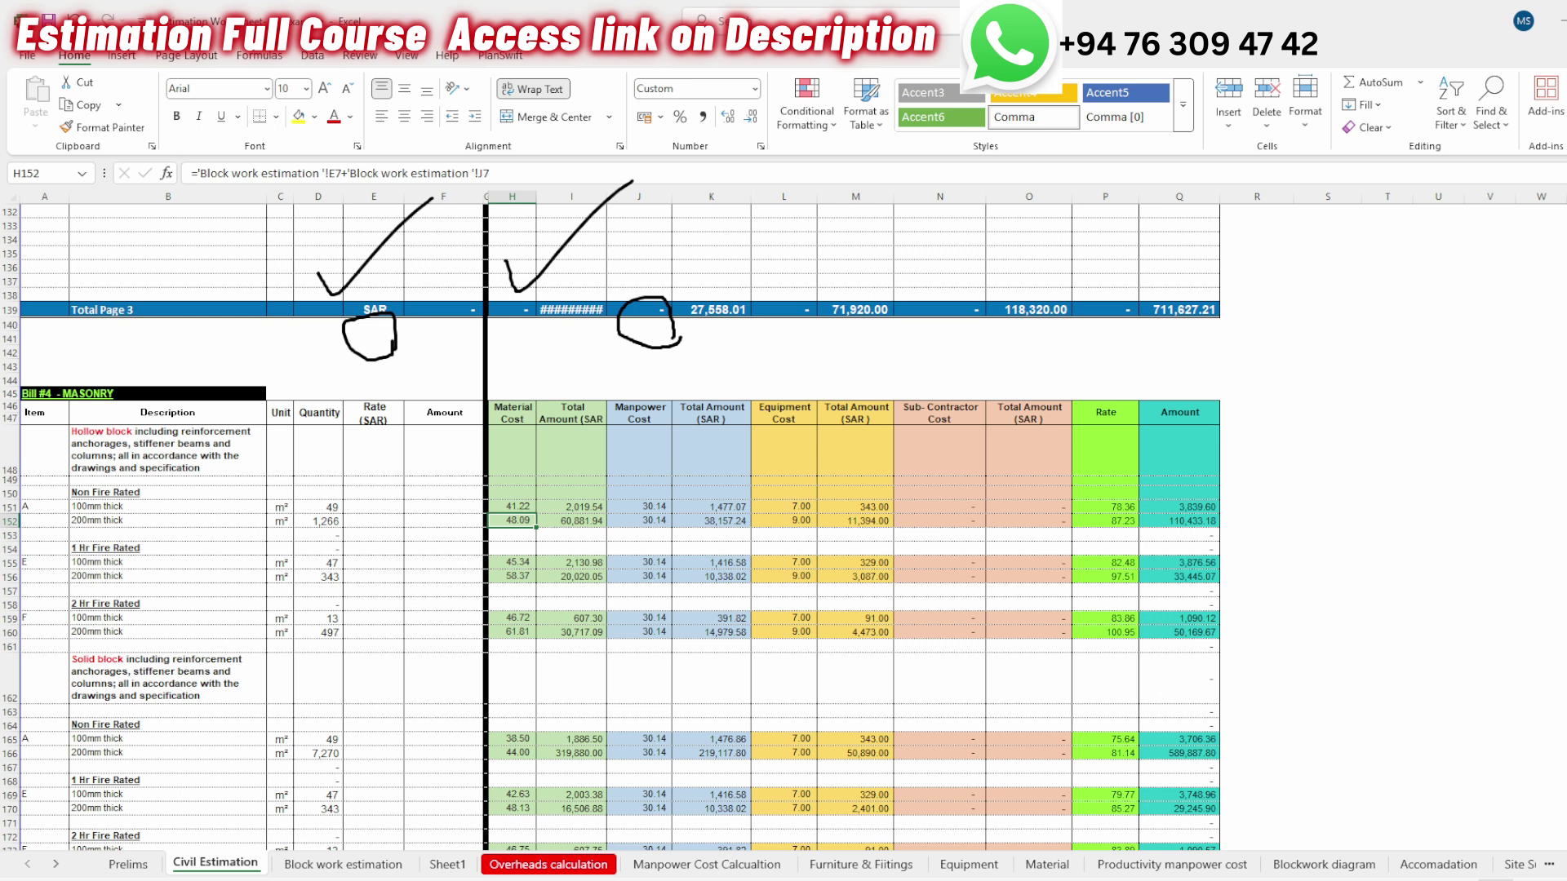
key(Escape)
scroll(1045, 519, down, 2)
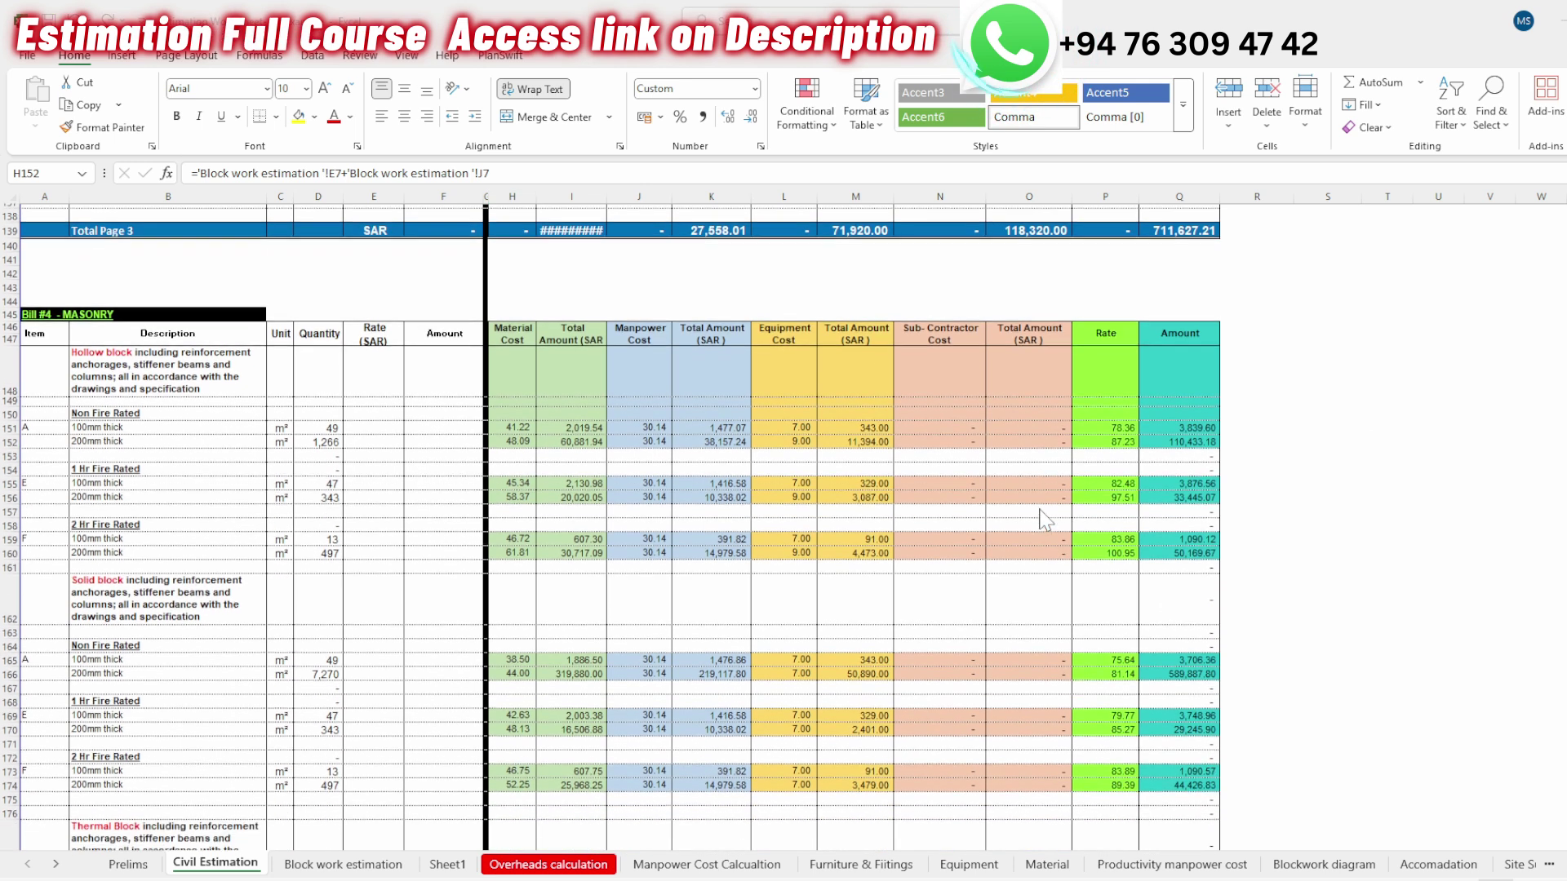
drag(637, 413, 633, 426)
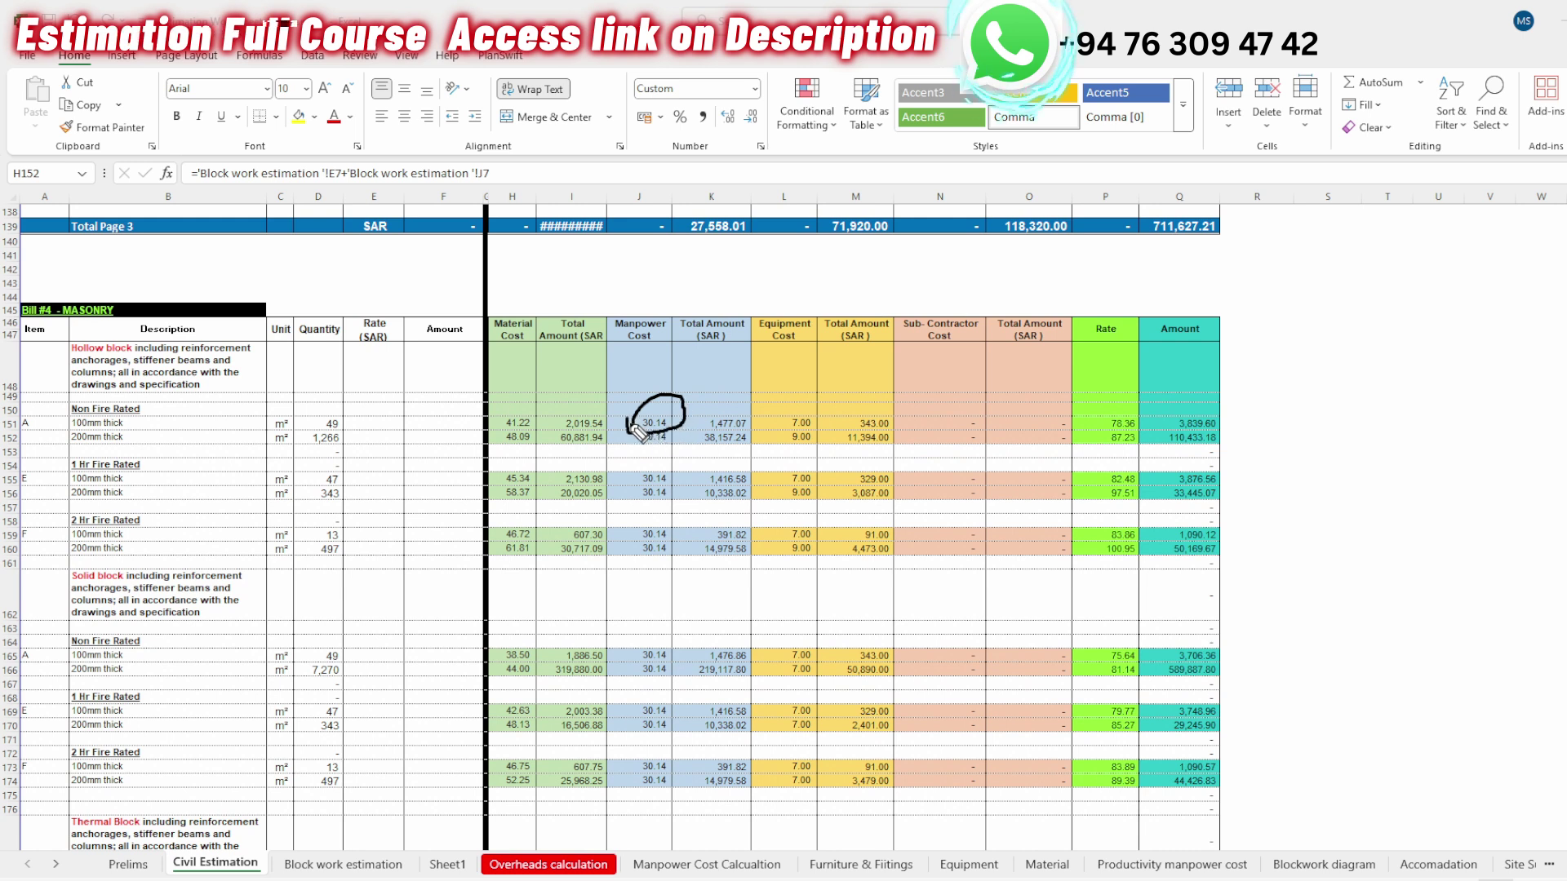
key(Escape)
click(657, 422)
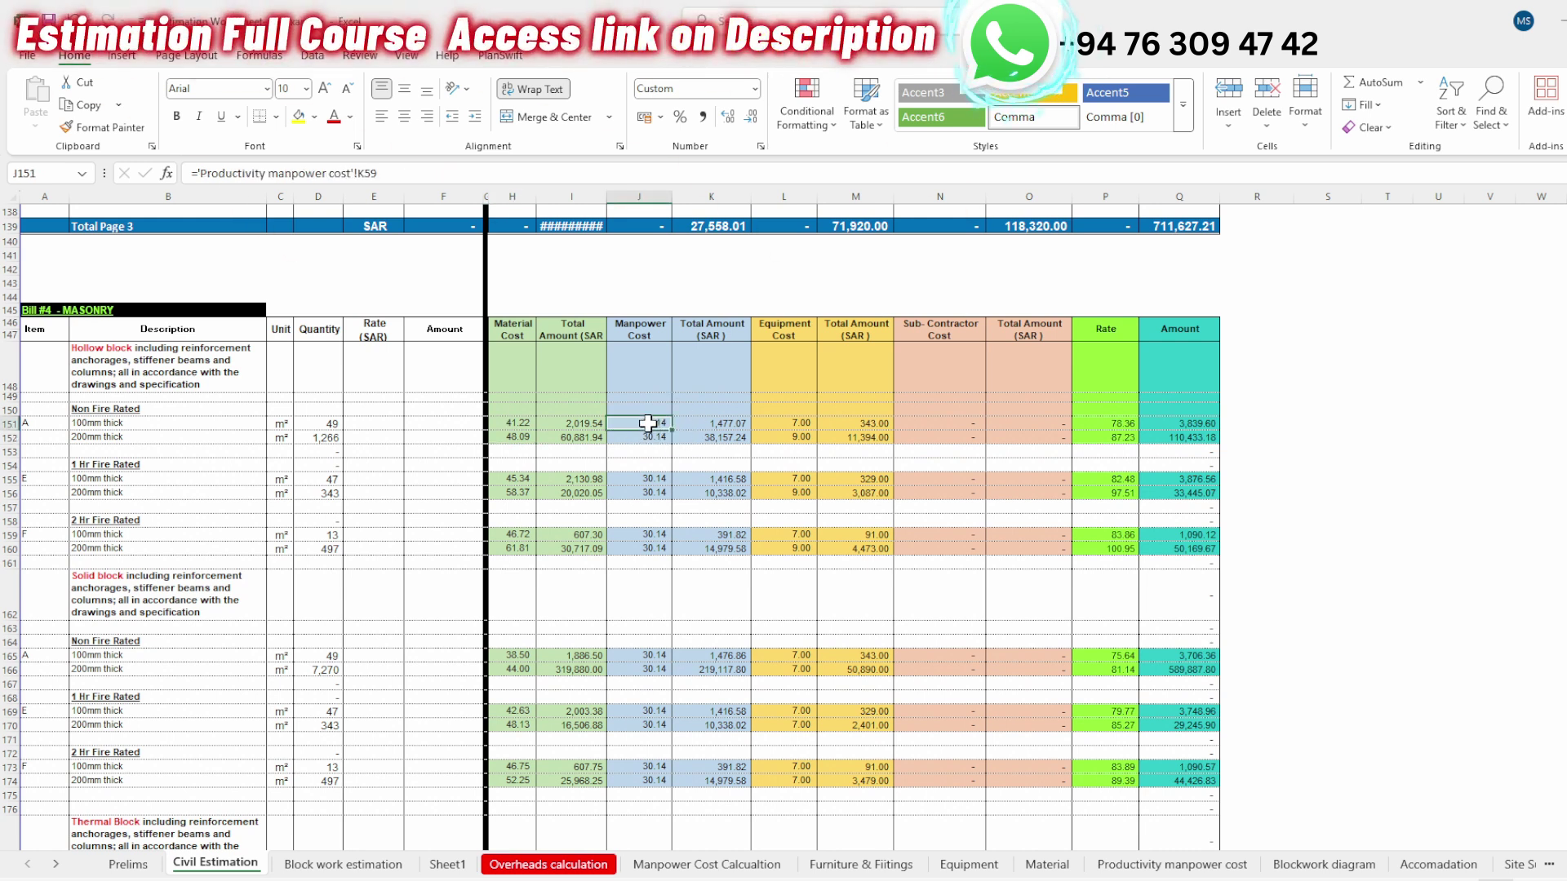
- Circle J151's formula reference with the pen, trace a line to its source sheet, and open the Productivity manpower cost sheet
drag(191, 200, 94, 181)
drag(303, 179, 368, 225)
mouse_move(461, 204)
mouse_down()
mouse_move(1252, 438)
mouse_move(1198, 829)
mouse_up()
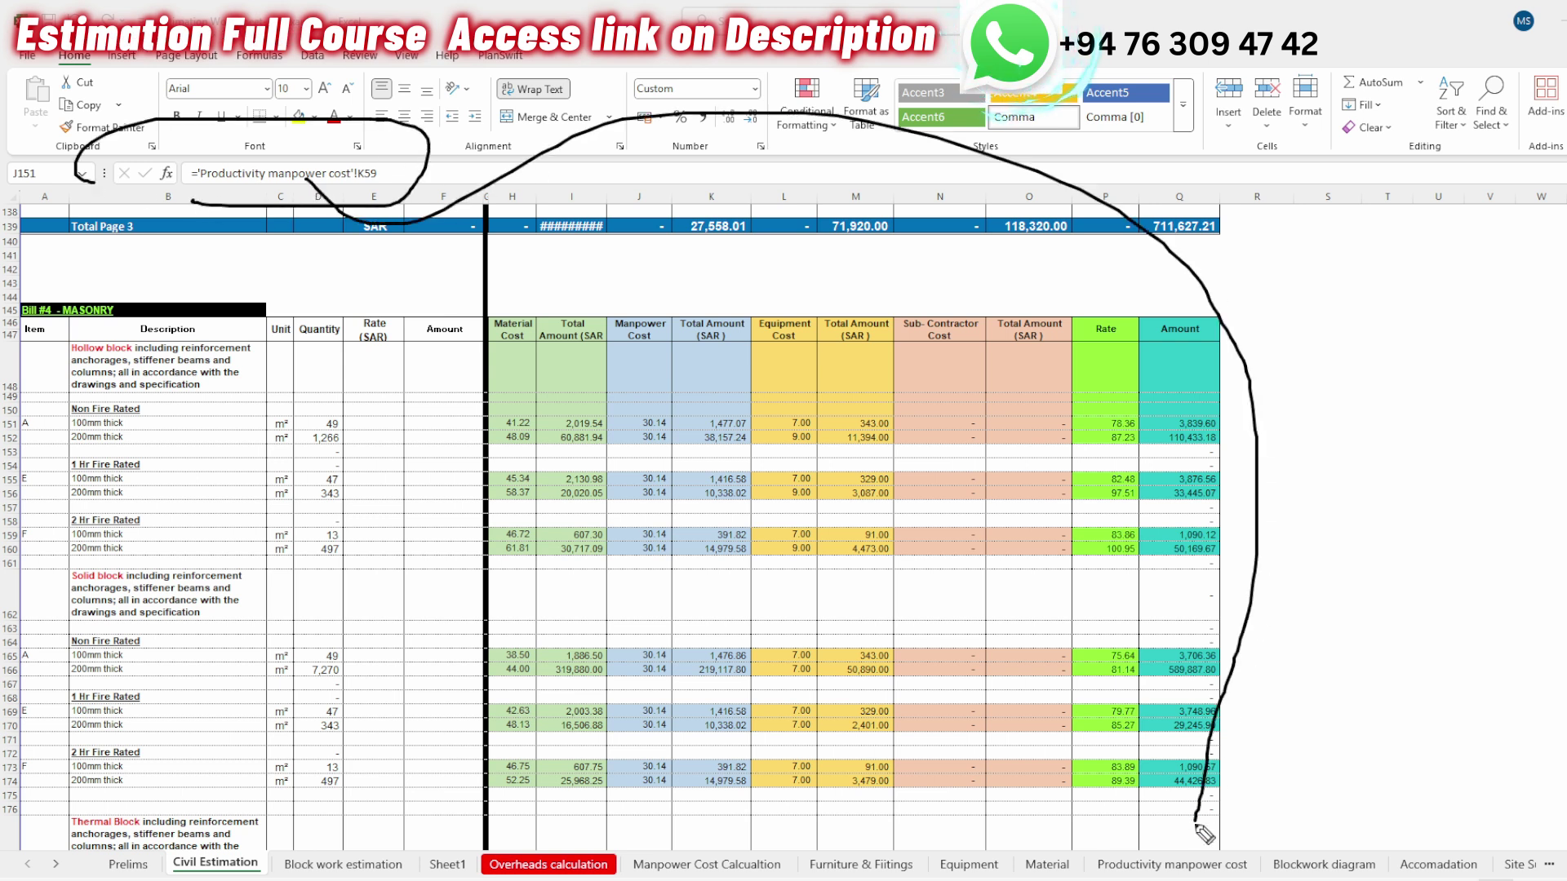
click(1185, 870)
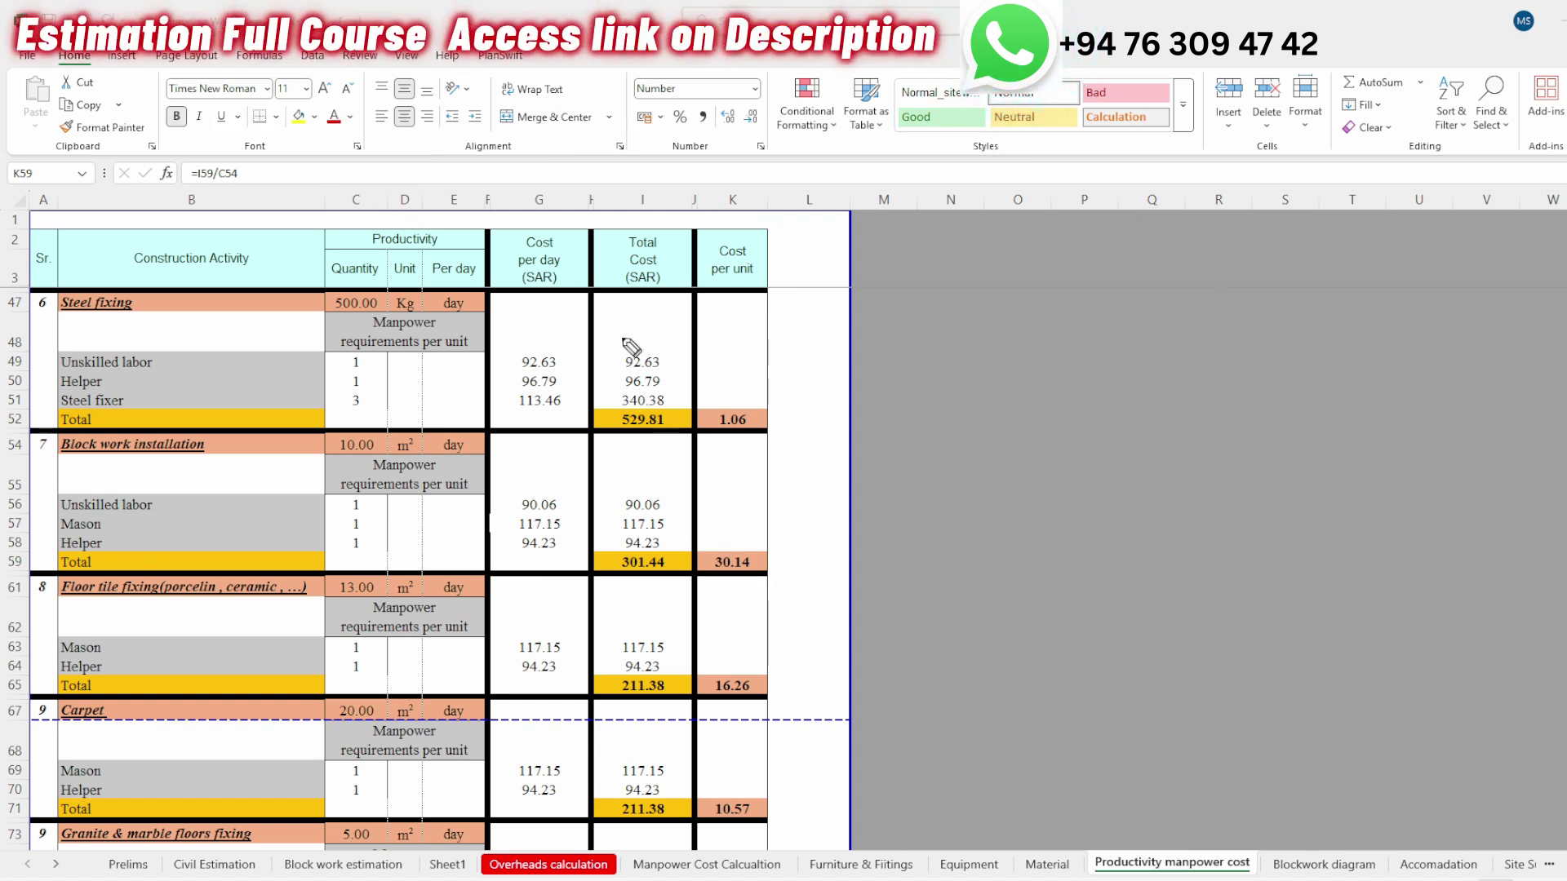
- Circle the Productivity heading with the pen, underline Block work installation, and link it to its circled cost per unit in K59
mouse_move(457, 246)
mouse_down()
mouse_move(377, 273)
mouse_move(449, 259)
mouse_up()
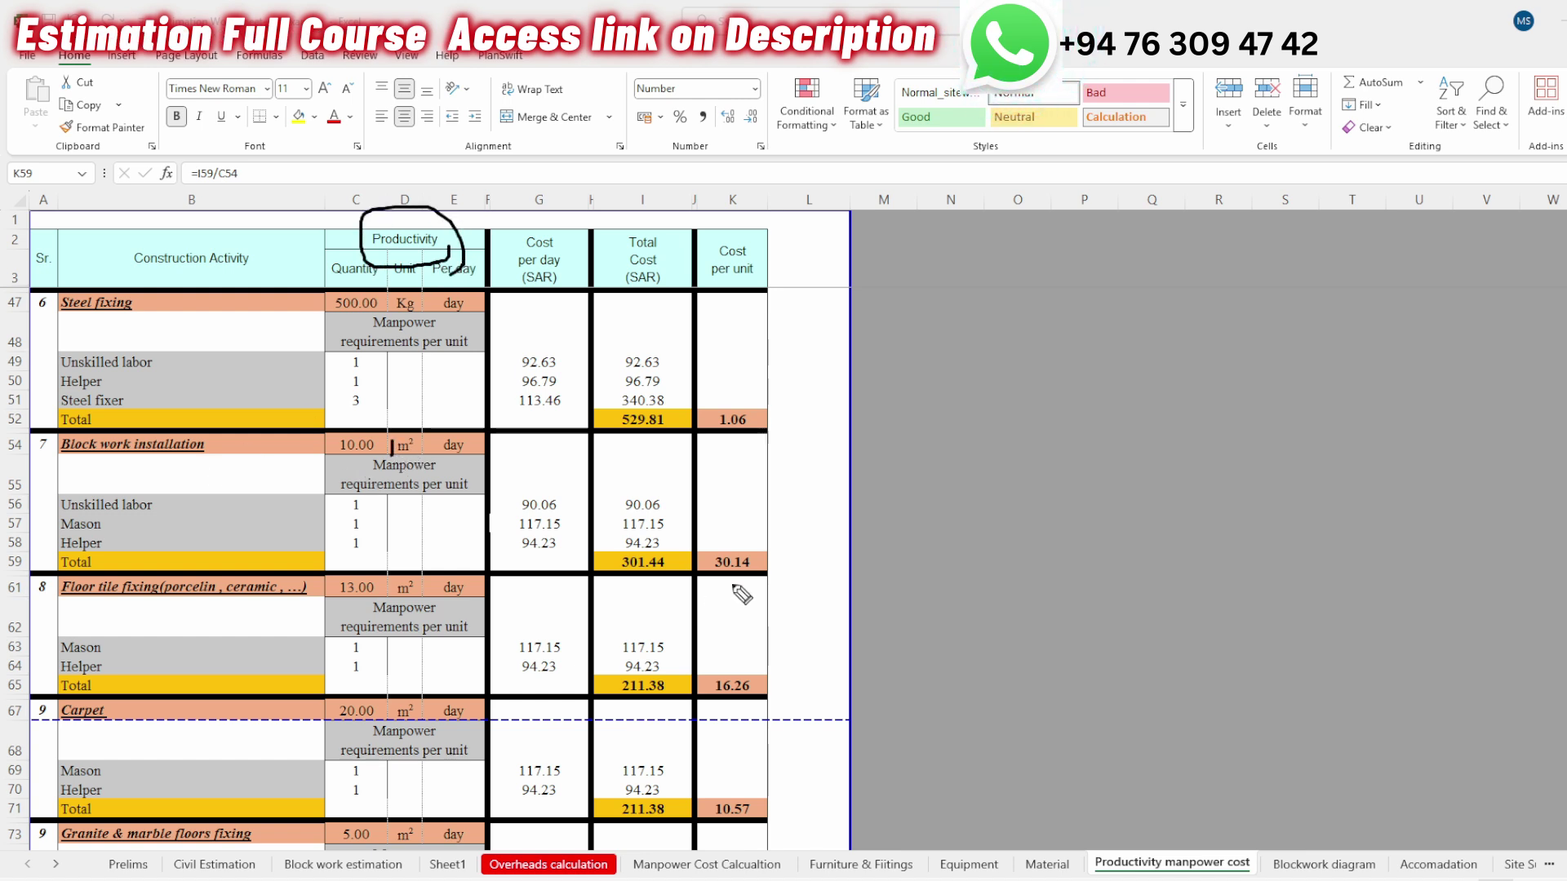
mouse_move(774, 597)
mouse_down()
mouse_move(703, 578)
mouse_move(718, 468)
mouse_up()
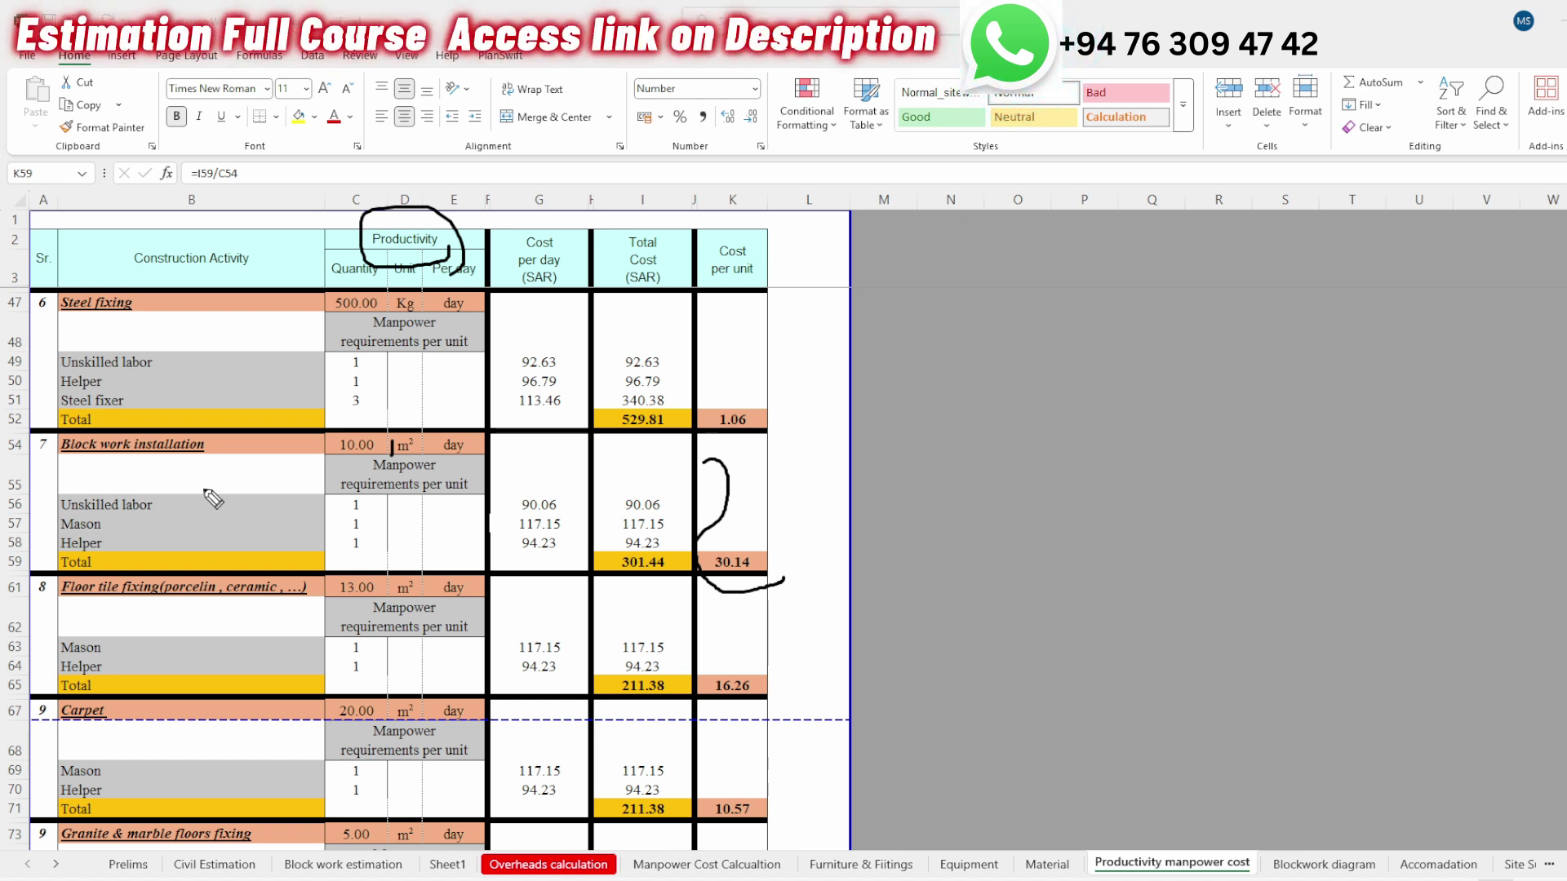
mouse_move(47, 458)
mouse_down()
mouse_move(230, 468)
mouse_move(326, 357)
mouse_move(600, 402)
mouse_up()
mouse_move(689, 532)
mouse_down()
mouse_move(700, 571)
mouse_move(749, 592)
mouse_move(771, 543)
mouse_move(735, 577)
mouse_up()
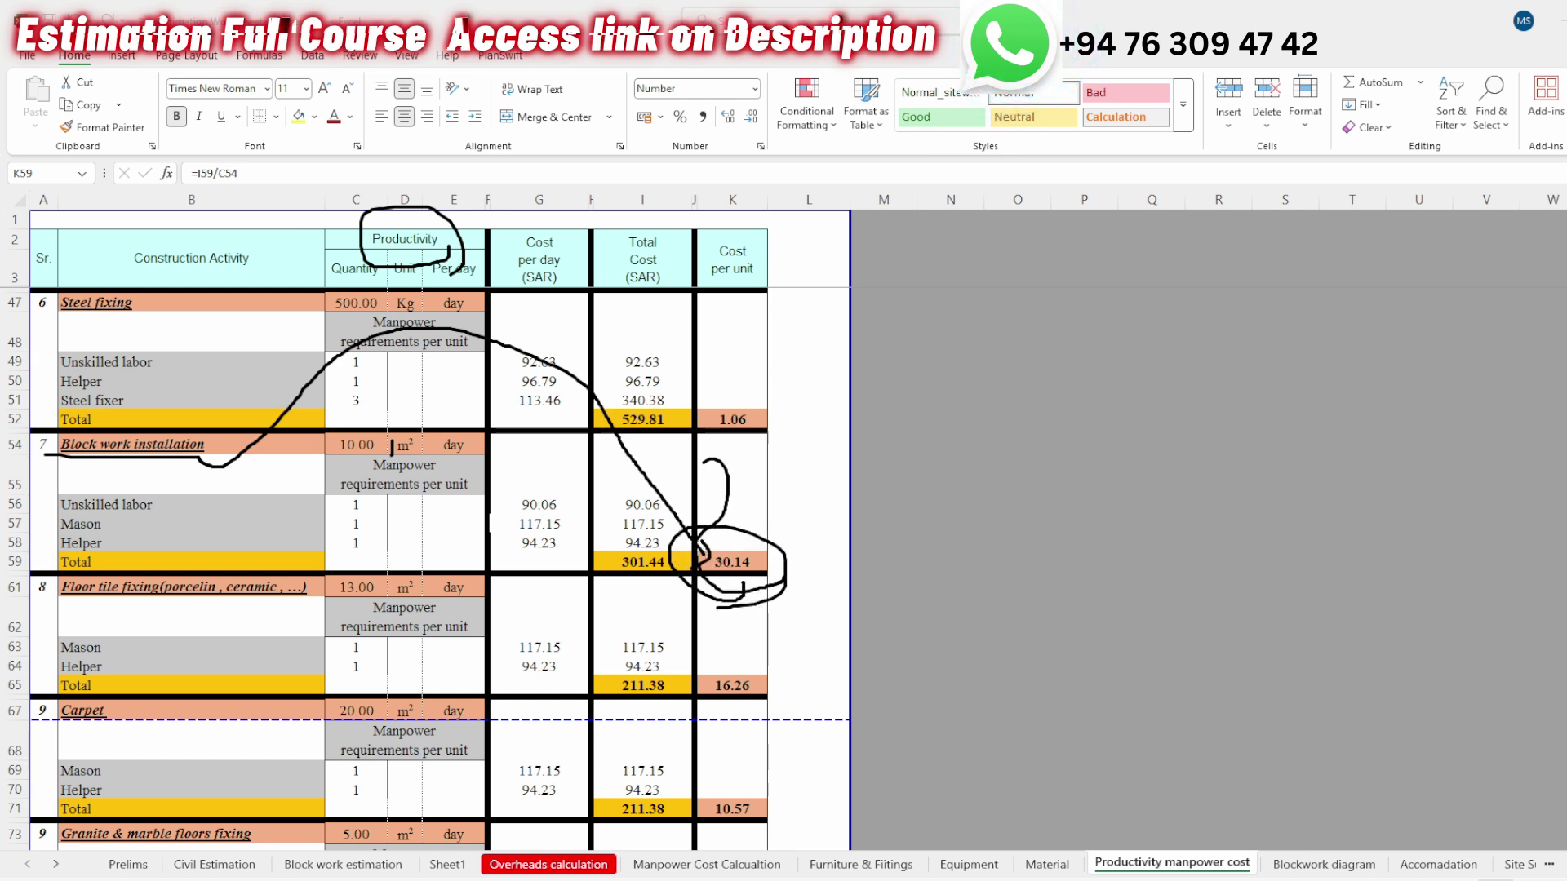
- Draw pink pen strokes beside the table and a large loop around the block work rows, and erase all pen marks
drag(1074, 305, 1099, 301)
click(1100, 294)
drag(1187, 282, 1207, 312)
drag(1058, 417, 1117, 433)
click(1140, 420)
drag(1211, 391, 1286, 426)
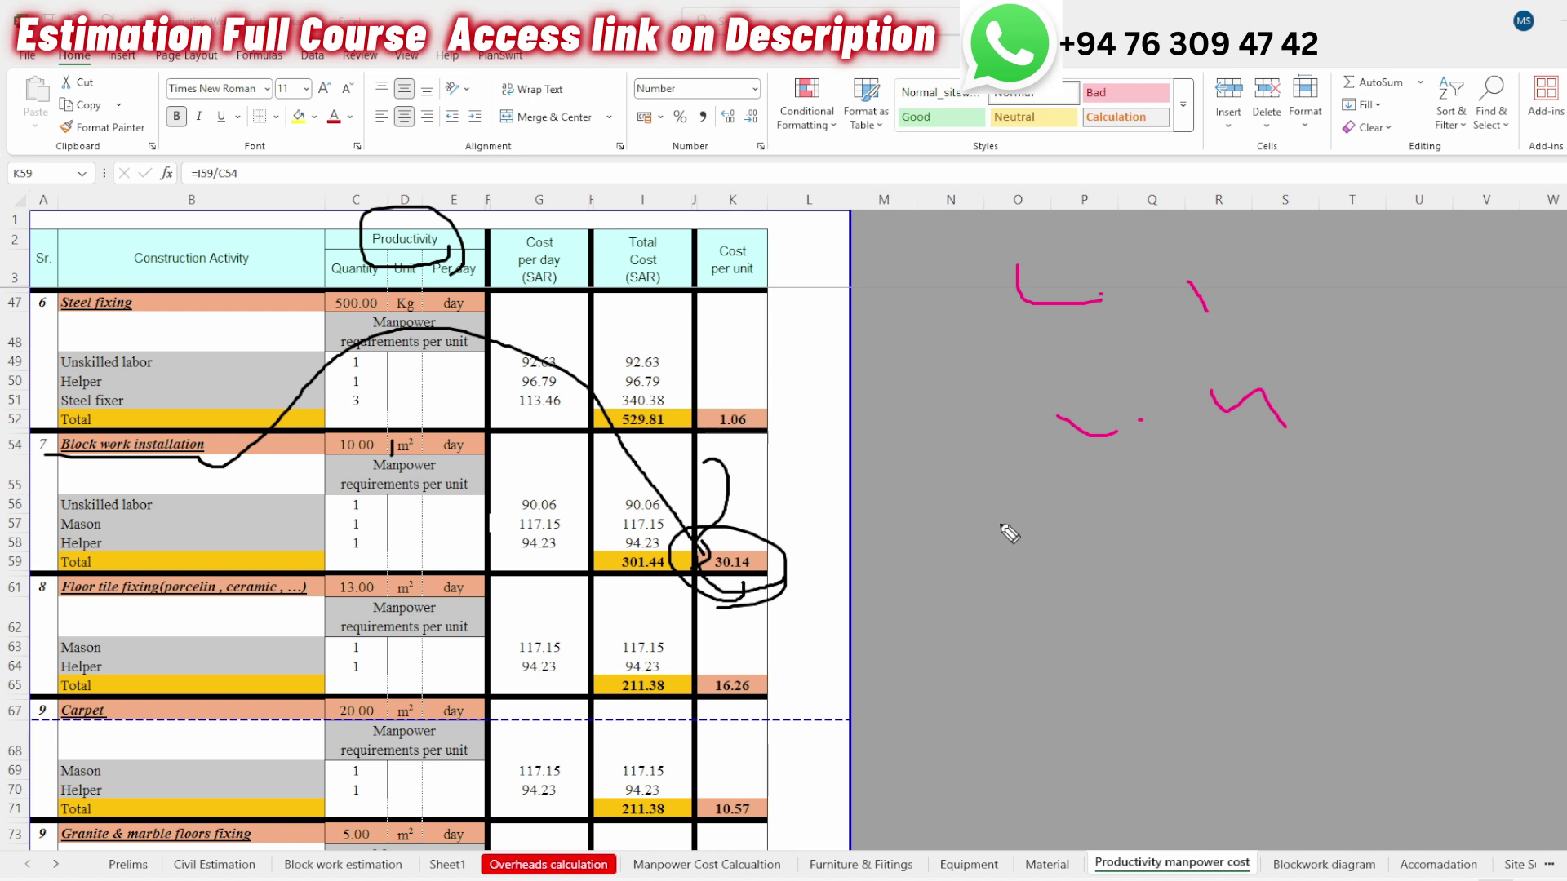
mouse_move(889, 685)
mouse_down()
mouse_move(465, 677)
mouse_move(603, 671)
mouse_up()
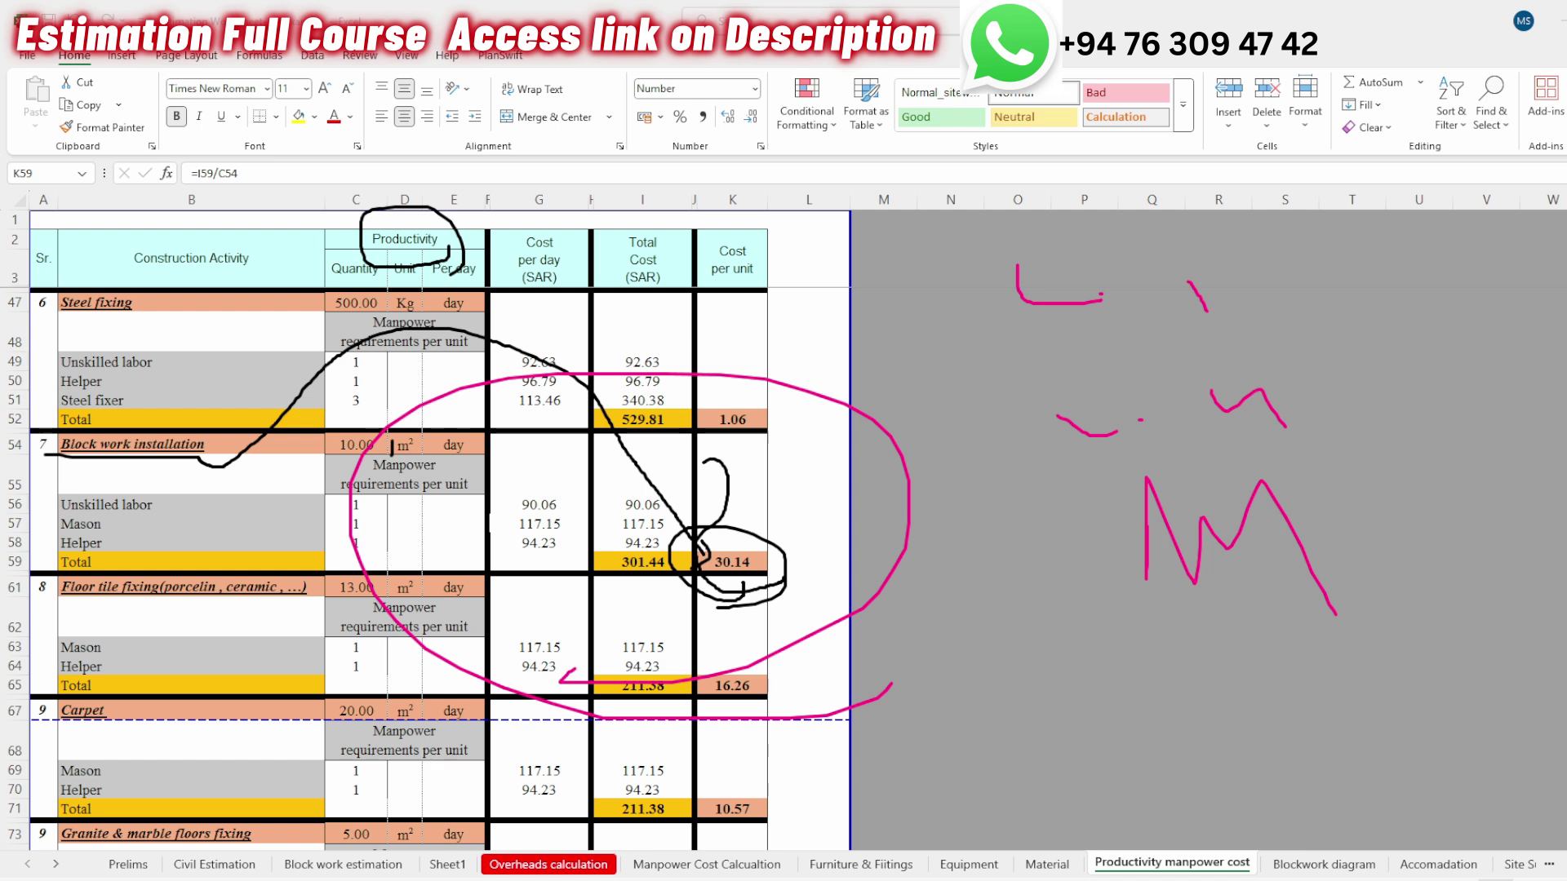
key(Delete)
- Trace in pink from the Block work installation heading to its circled cost per unit, and erase the marks
mouse_move(746, 617)
mouse_down()
mouse_move(788, 573)
mouse_move(717, 555)
mouse_up()
mouse_move(538, 522)
mouse_down()
mouse_move(157, 490)
mouse_move(155, 400)
mouse_move(268, 441)
mouse_move(629, 513)
mouse_move(700, 602)
mouse_up()
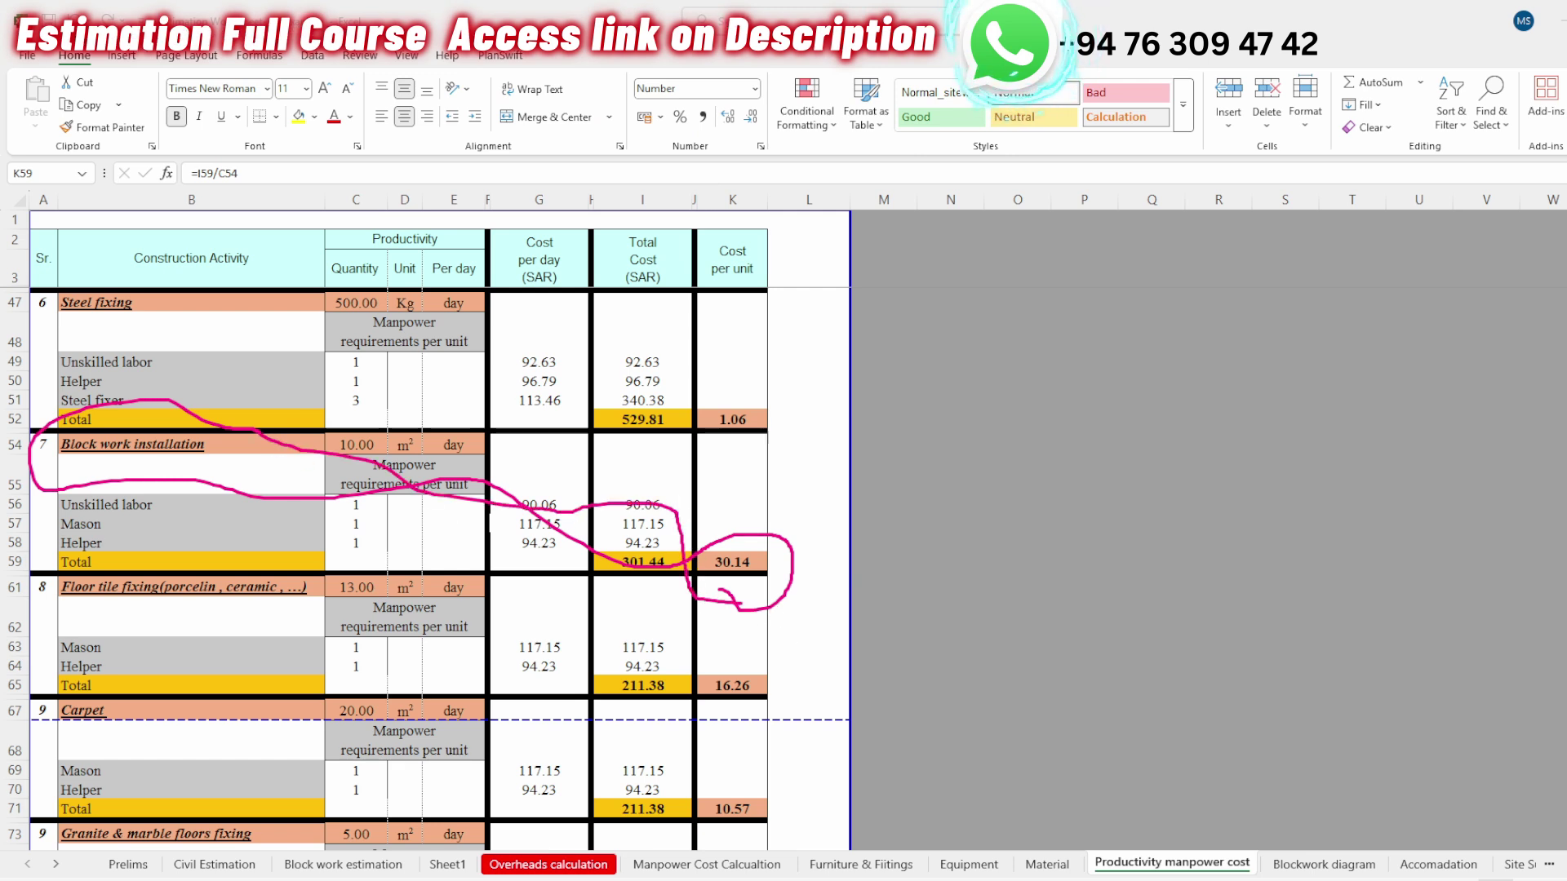
key(e)
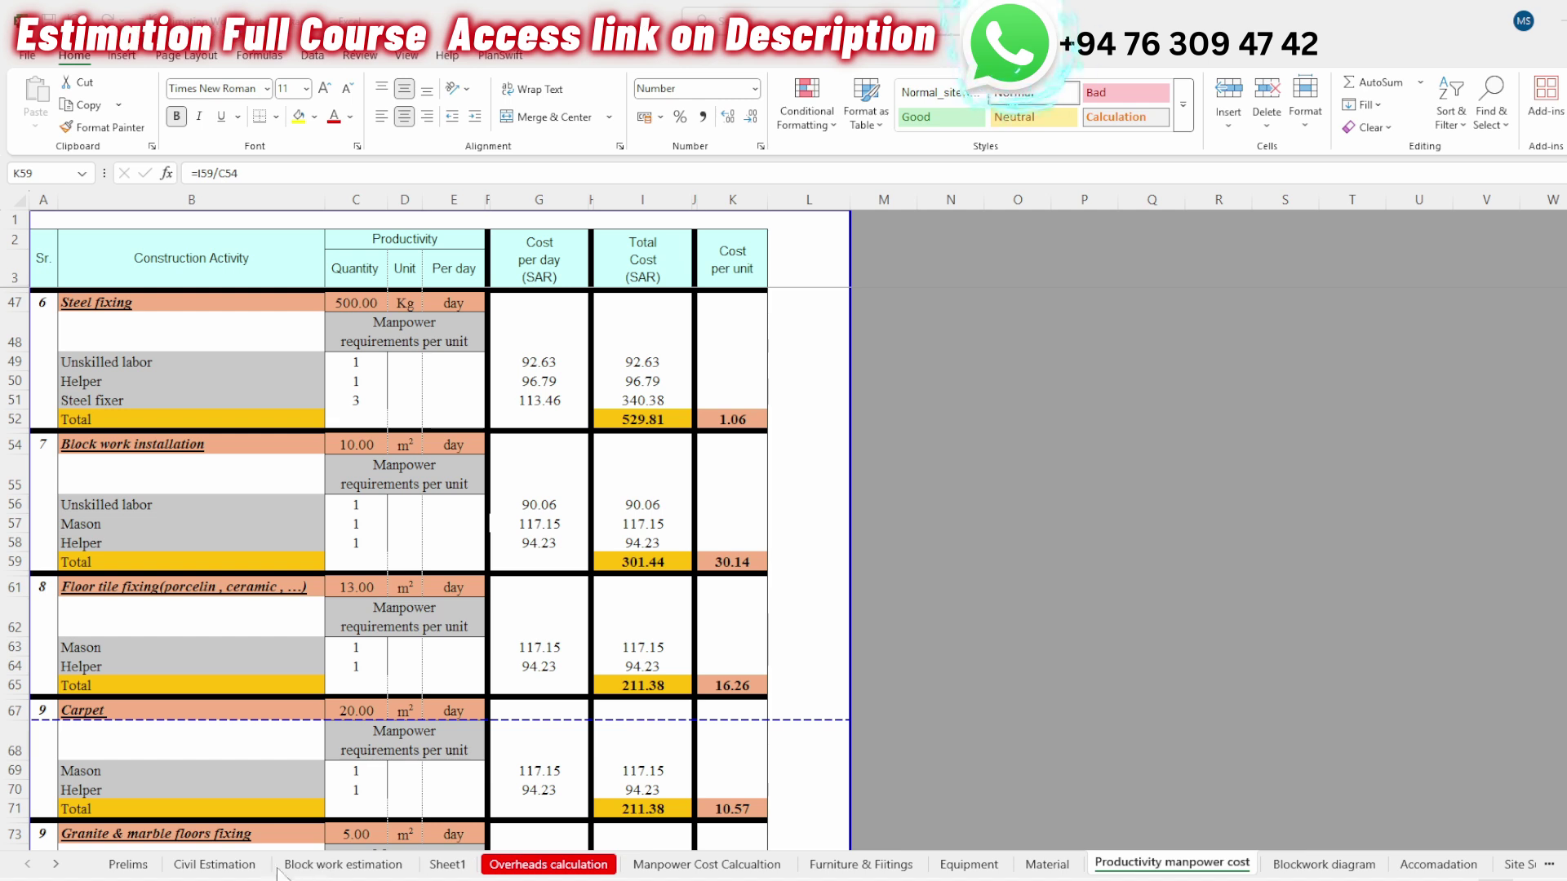
- Return to the Civil Estimation sheet, mark the masonry Equipment Cost column with the pen, and inspect the rate formula in P151
click(215, 864)
click(1563, 376)
drag(783, 425, 785, 512)
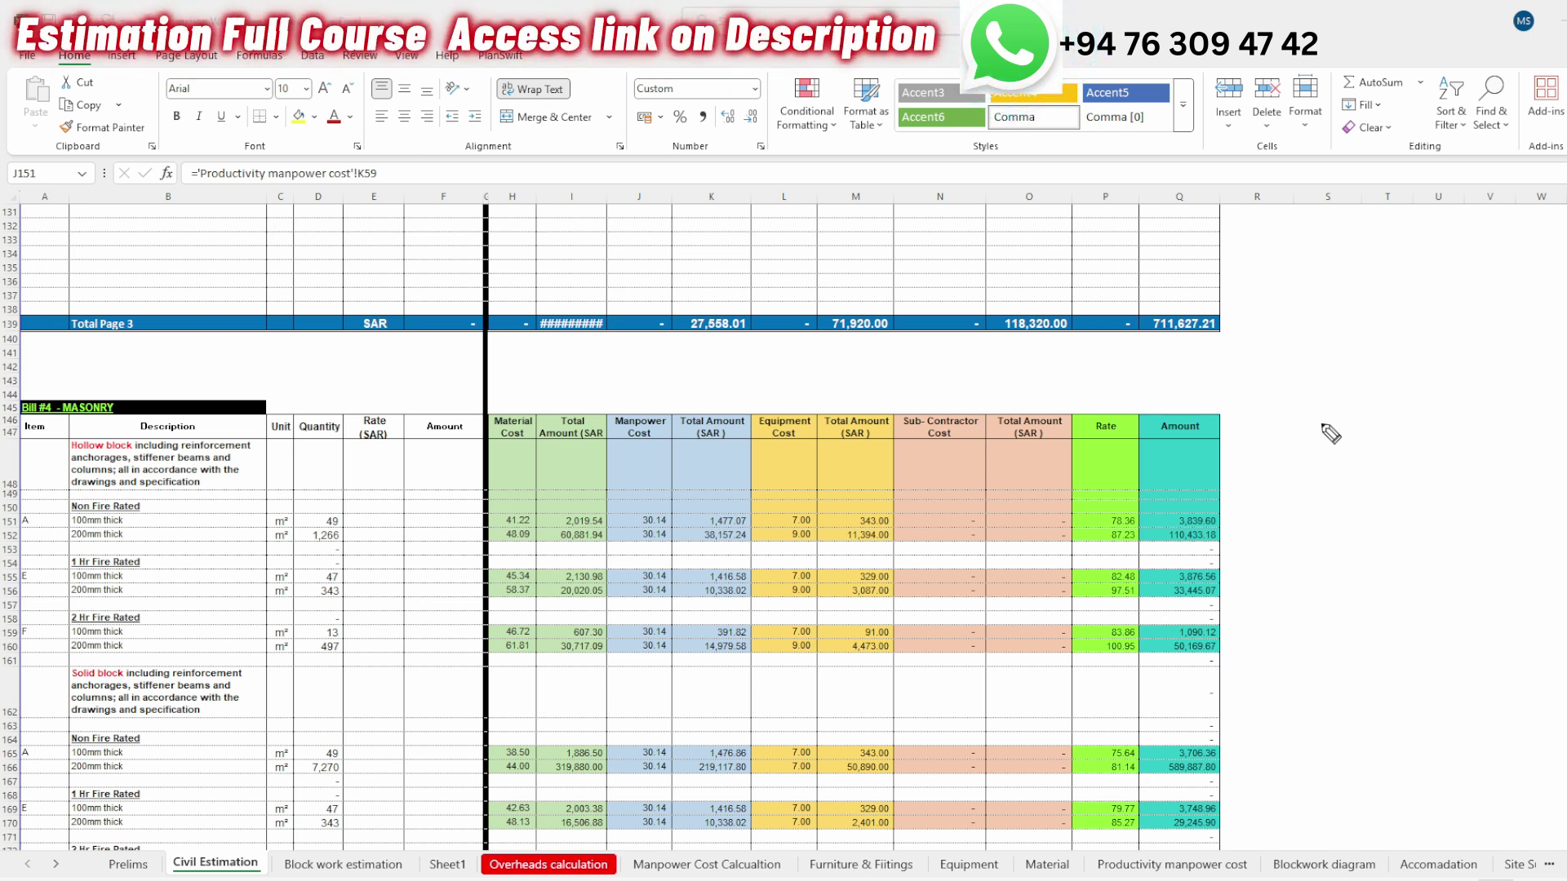
mouse_move(760, 468)
mouse_down()
mouse_move(768, 515)
mouse_move(782, 492)
mouse_up()
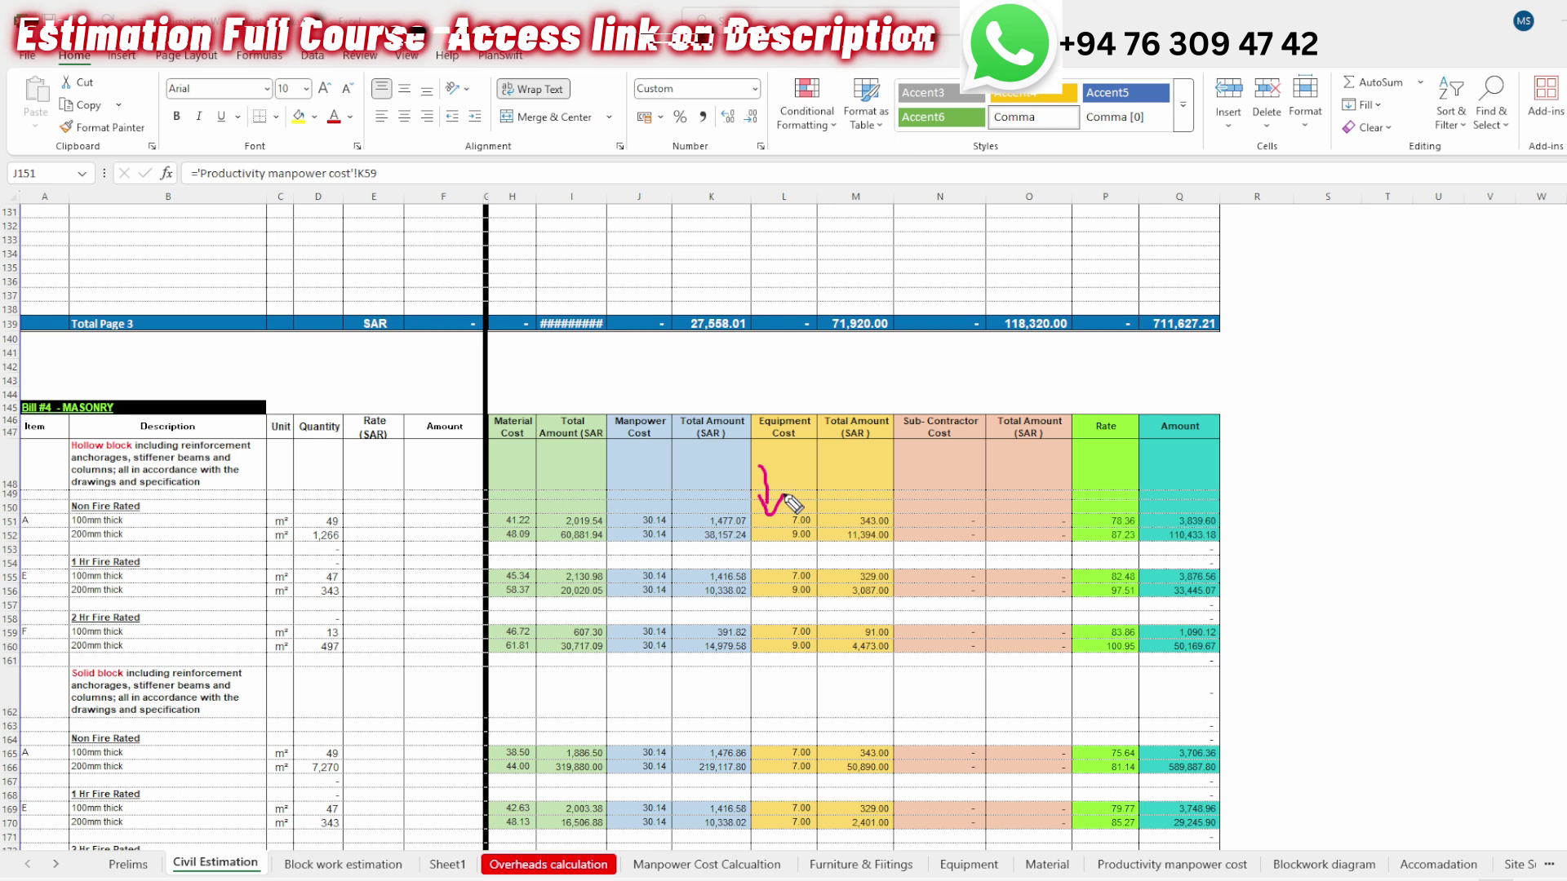
double_click(1119, 521)
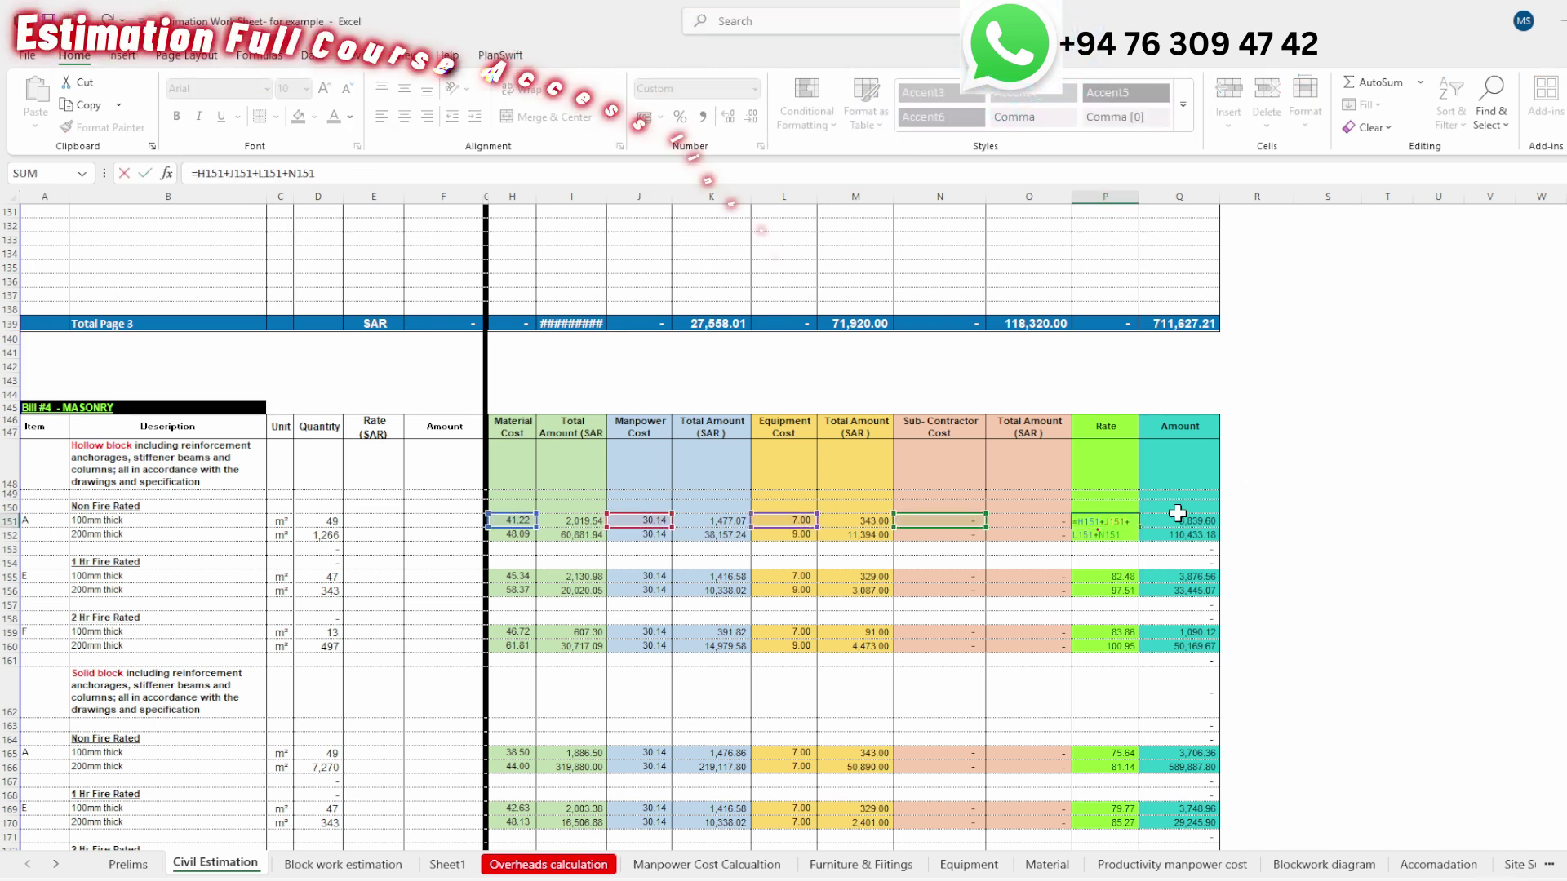
key(Escape)
- Draw pink pen arrows from the P151 rate to the Quantity column, circle the first two rates, and erase the marks
mouse_move(1118, 519)
mouse_down()
mouse_move(1169, 271)
mouse_move(555, 330)
mouse_move(359, 514)
mouse_up()
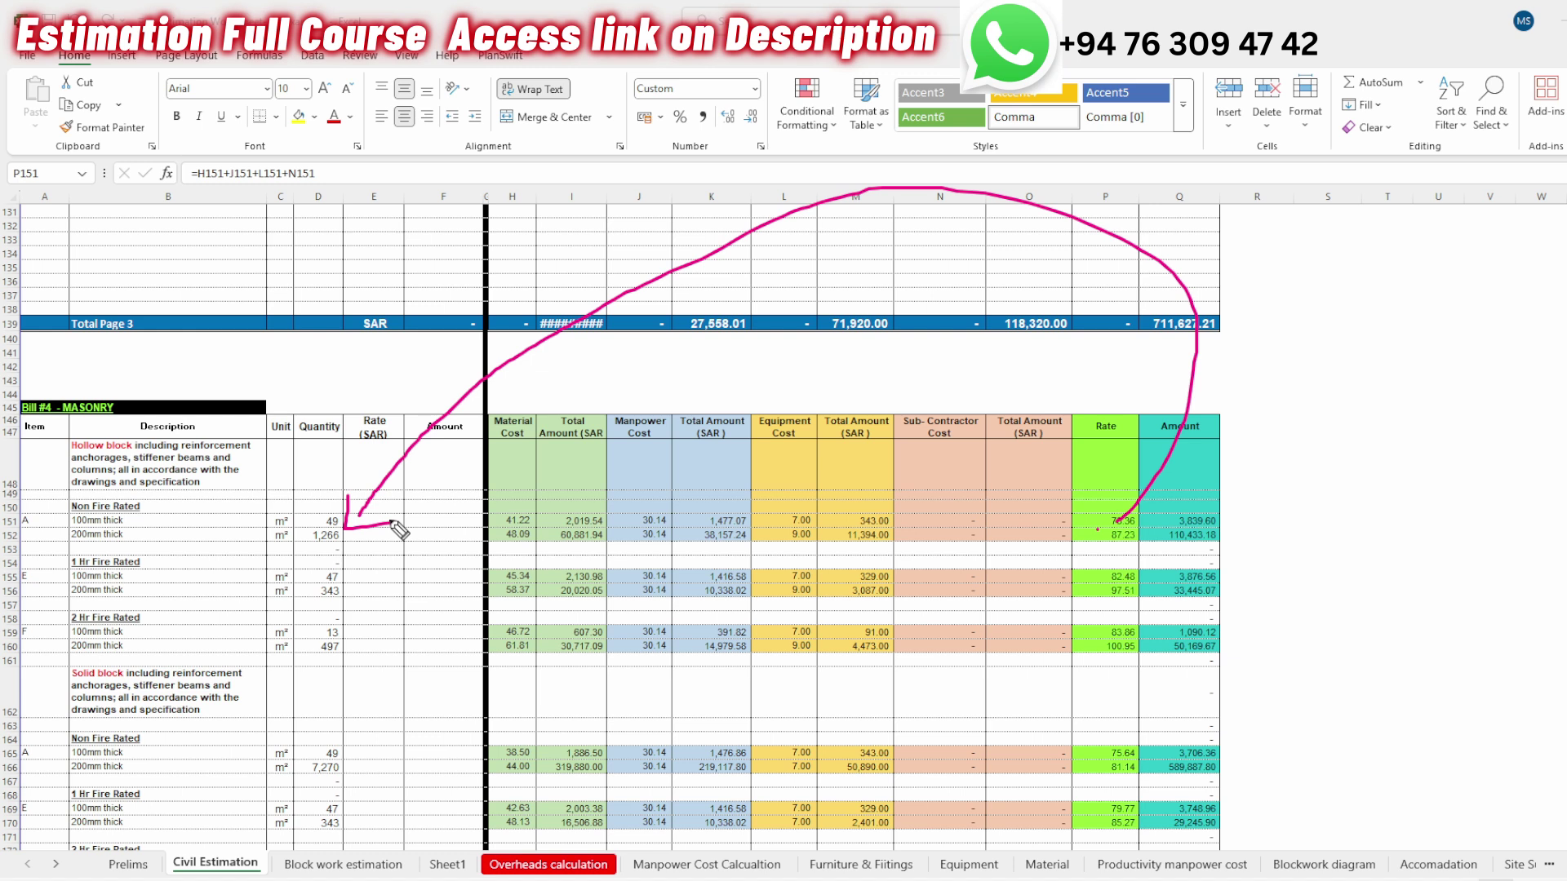
mouse_move(1130, 516)
mouse_down()
mouse_move(1004, 245)
mouse_move(404, 461)
mouse_move(351, 526)
mouse_move(408, 512)
mouse_up()
mouse_move(1153, 516)
mouse_down()
mouse_move(1106, 563)
mouse_move(1147, 525)
mouse_up()
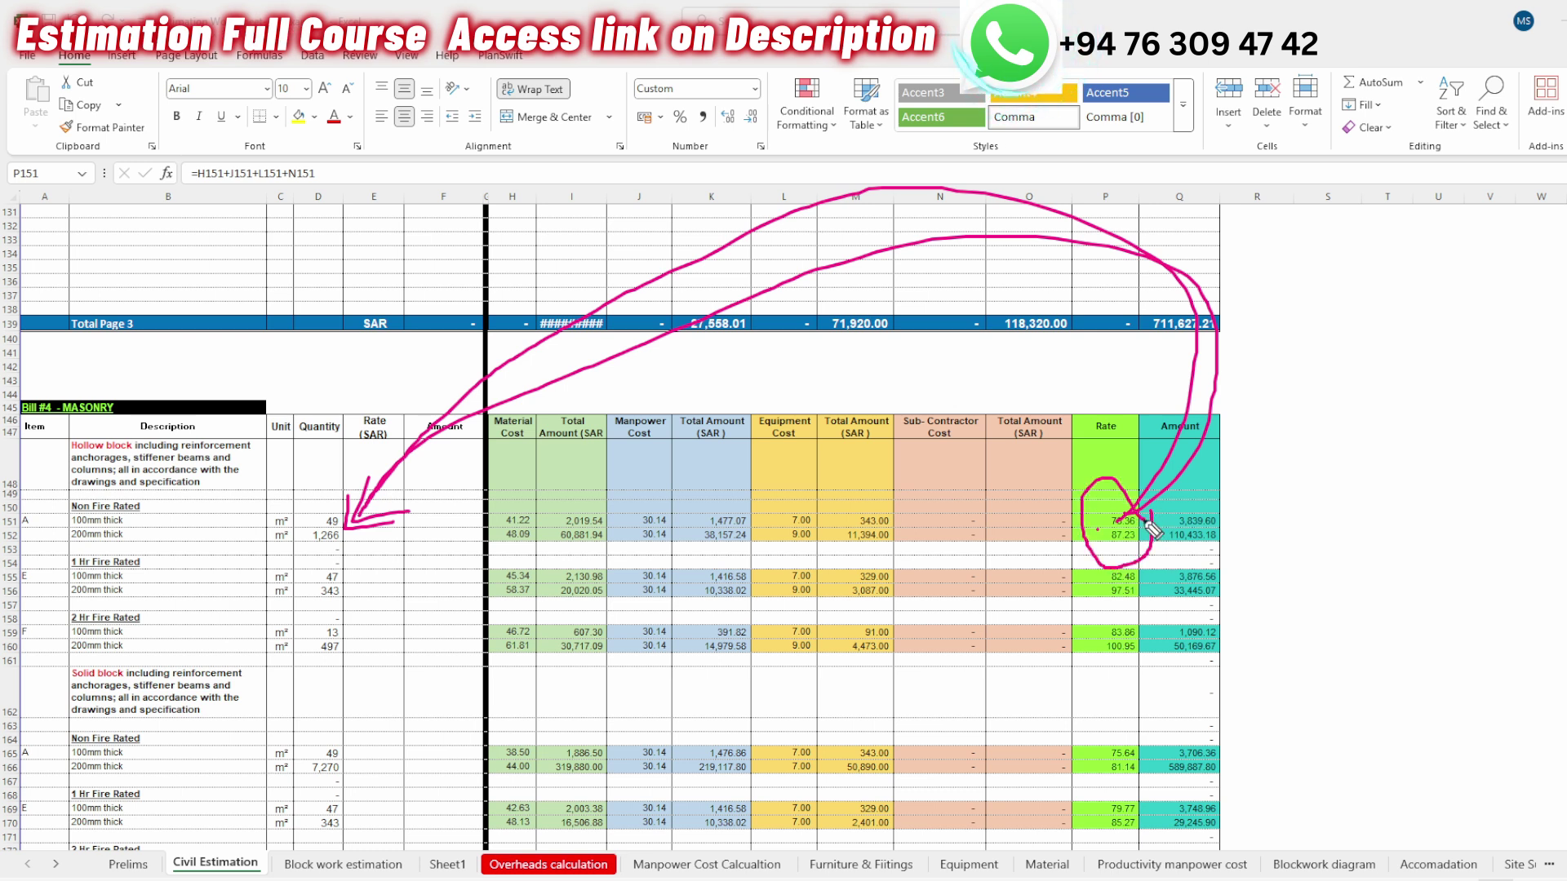
key(e)
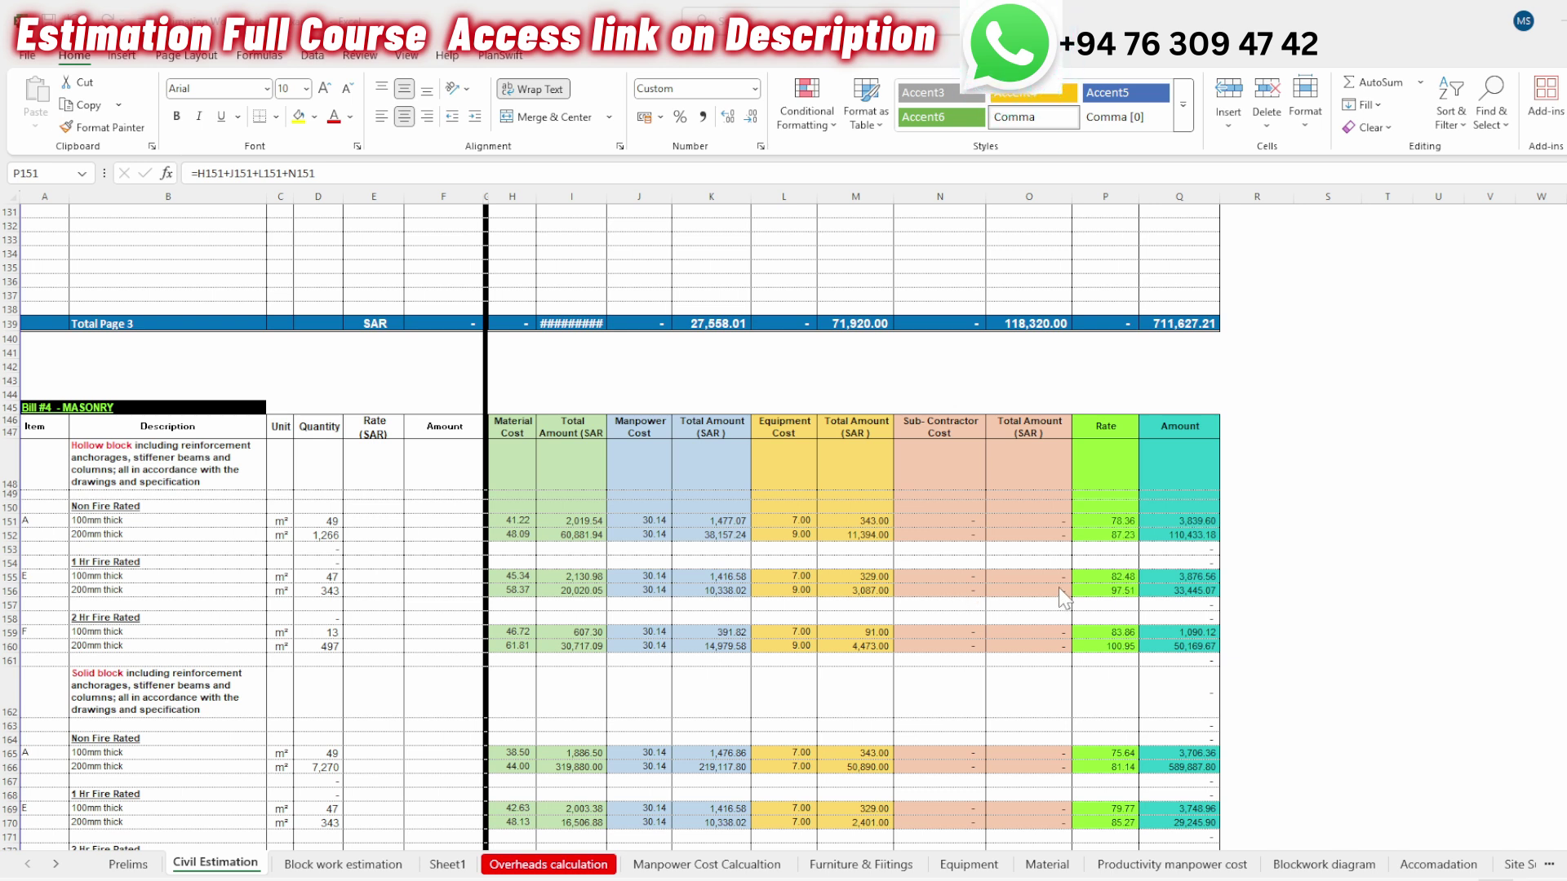
click(1289, 591)
scroll(1296, 608, down, 2)
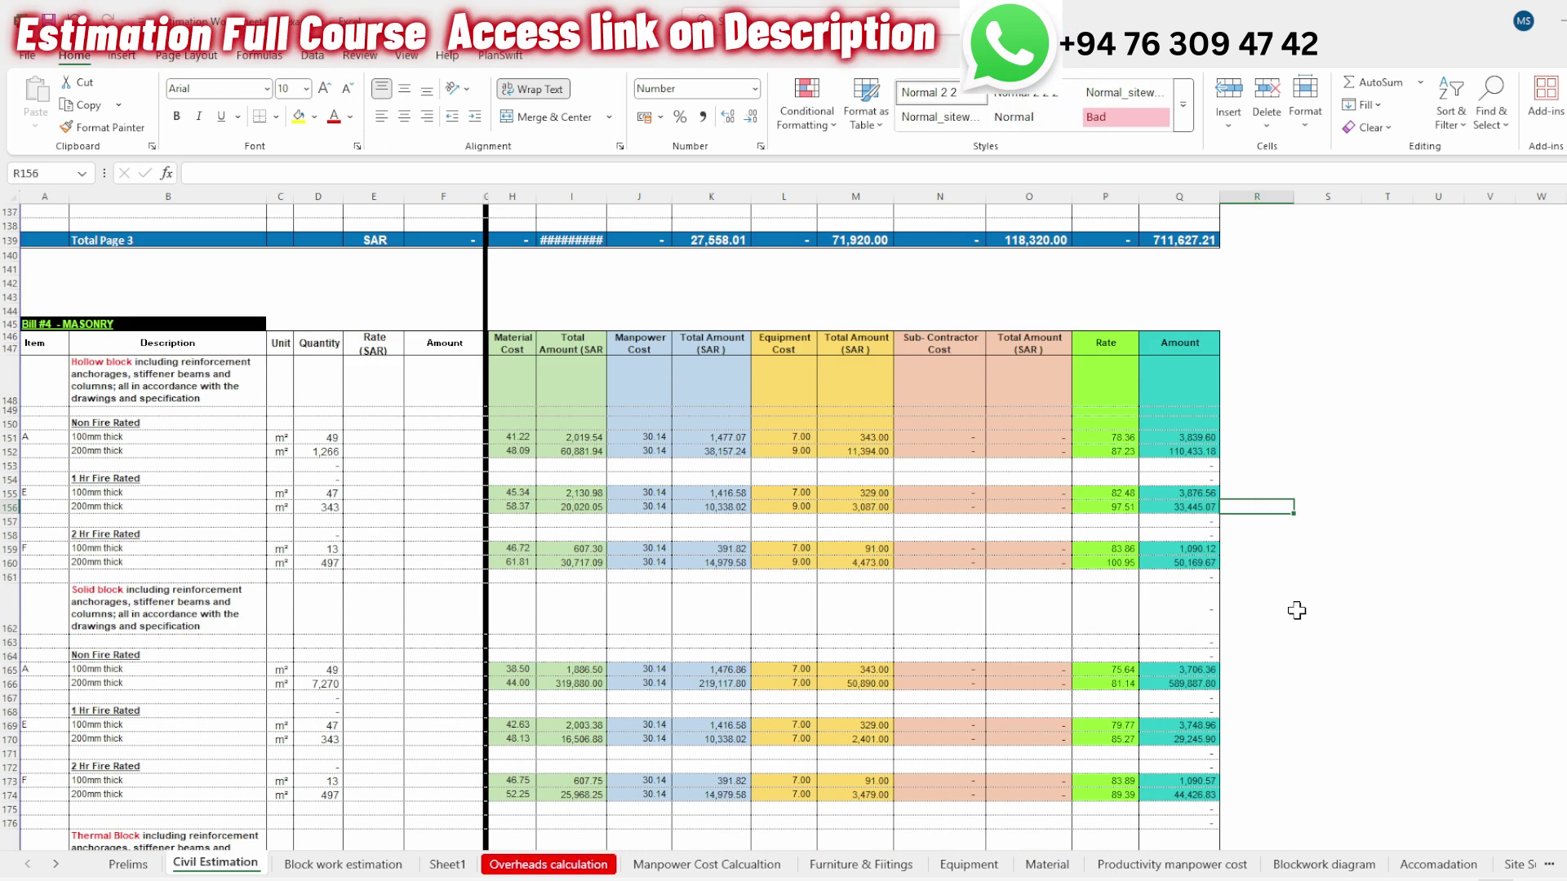
scroll(1297, 611, down, 1)
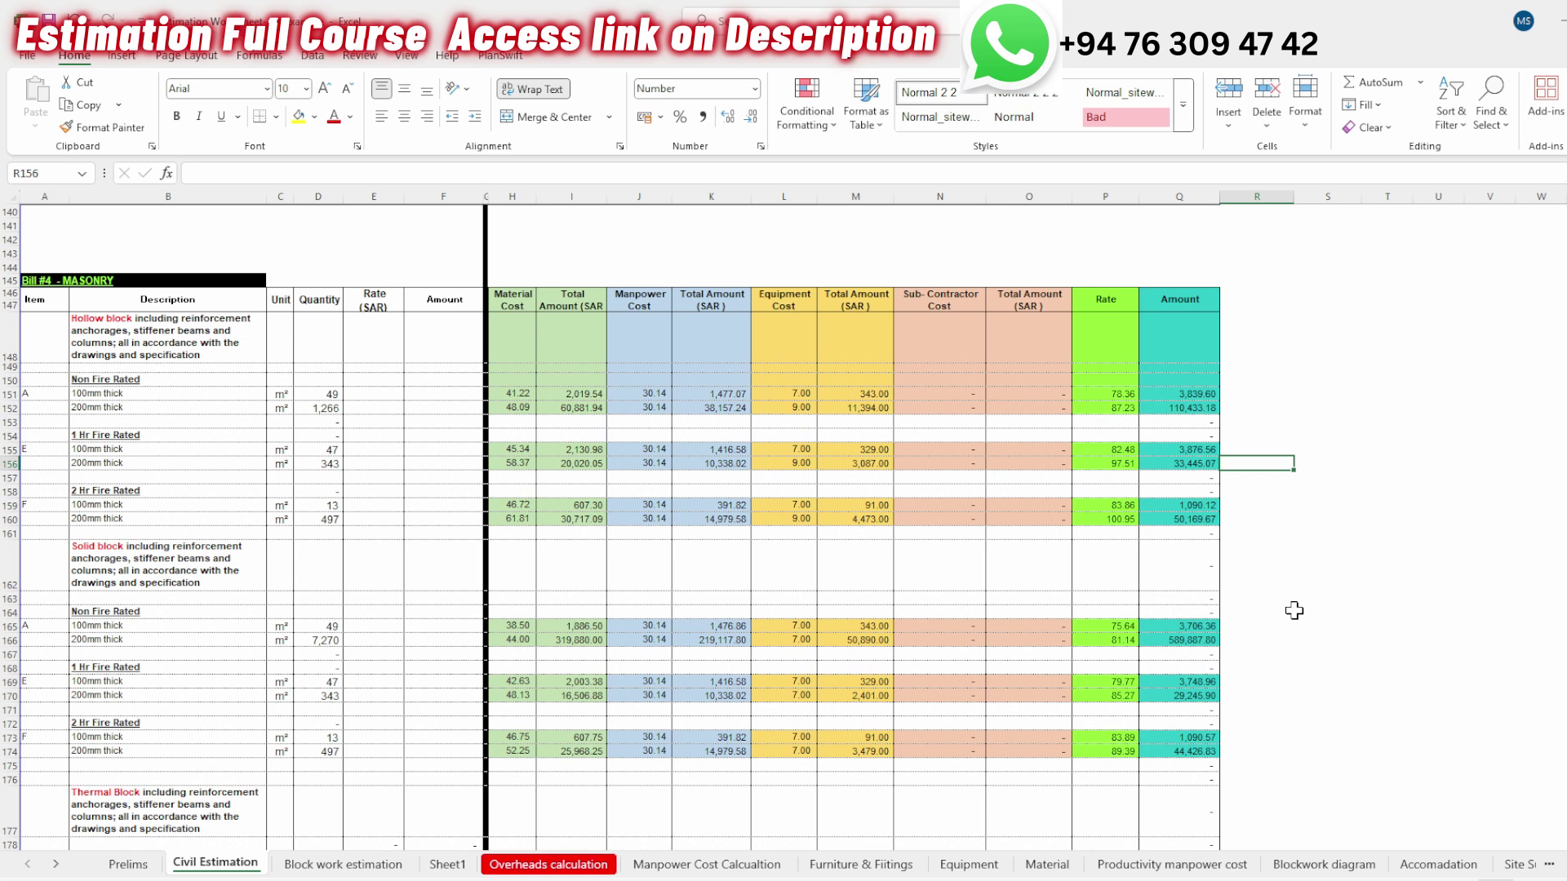